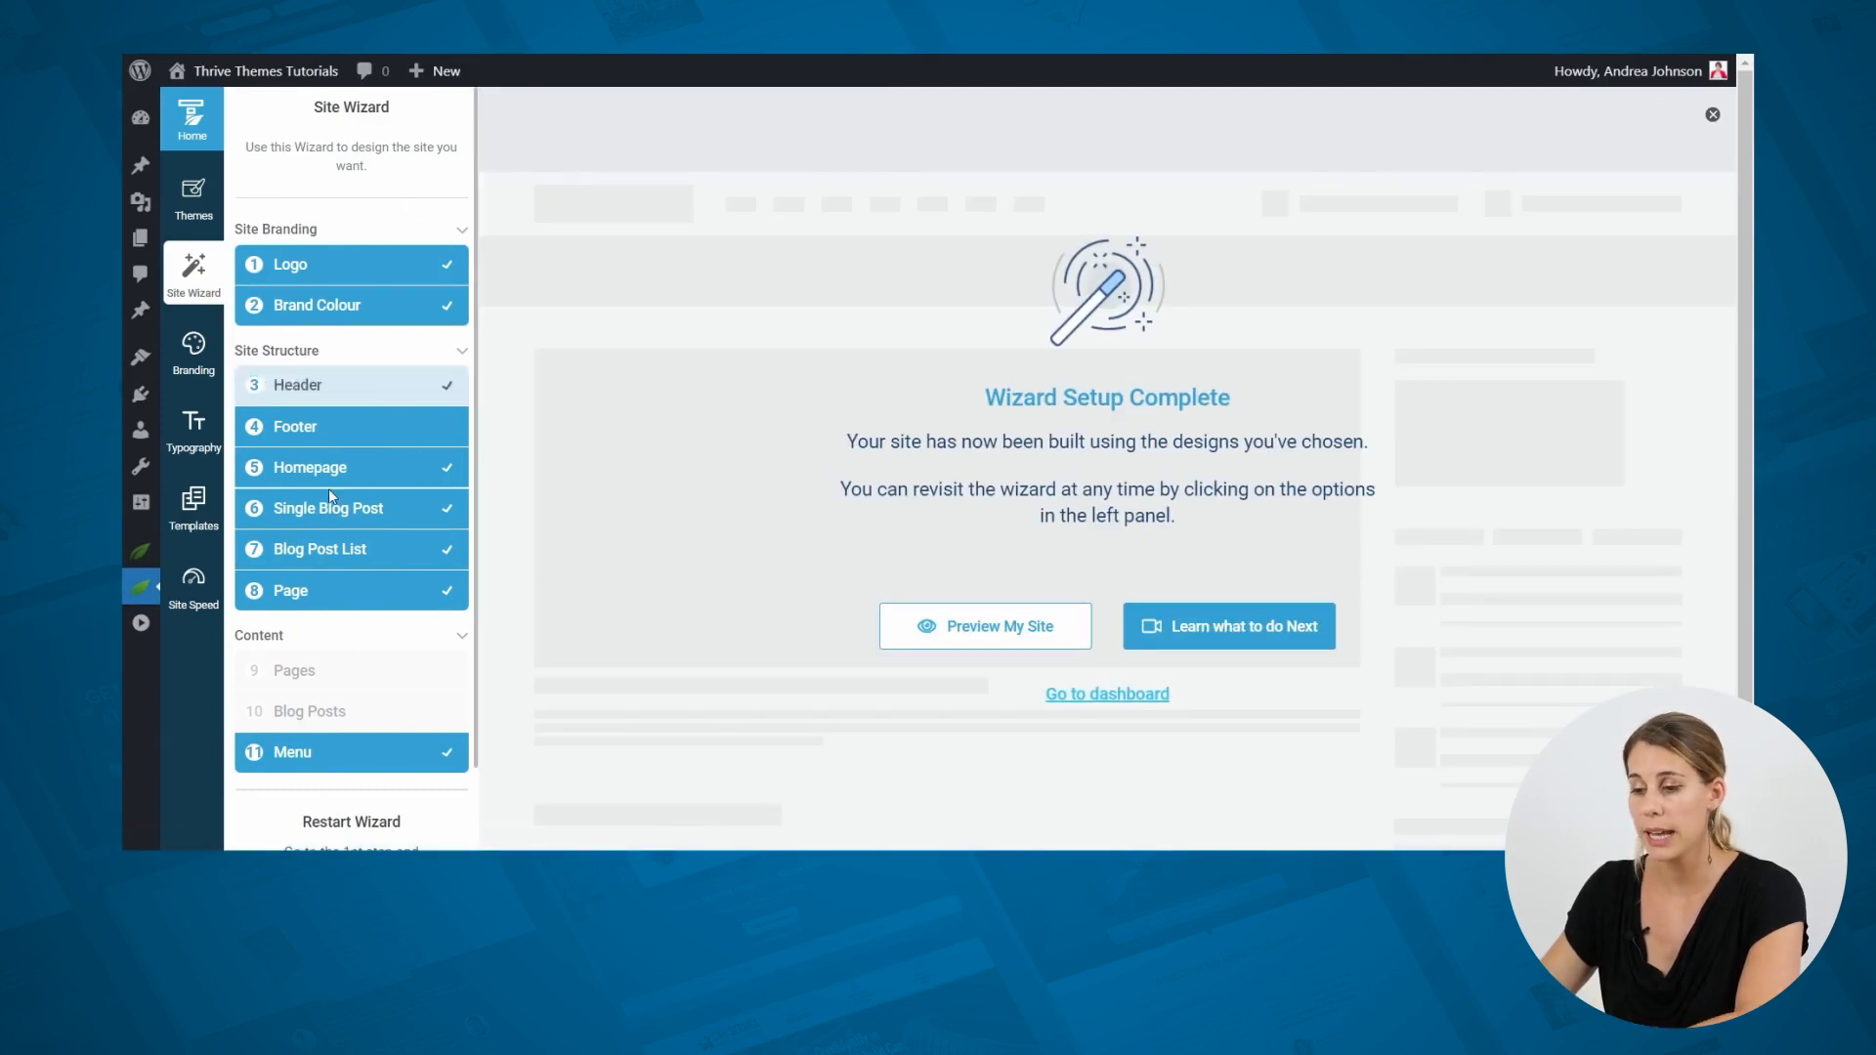
Review the ready-made homepage designs in the Site Wizard, leaving Personal Branding – Homepage selected, and look over its preview.
click(352, 472)
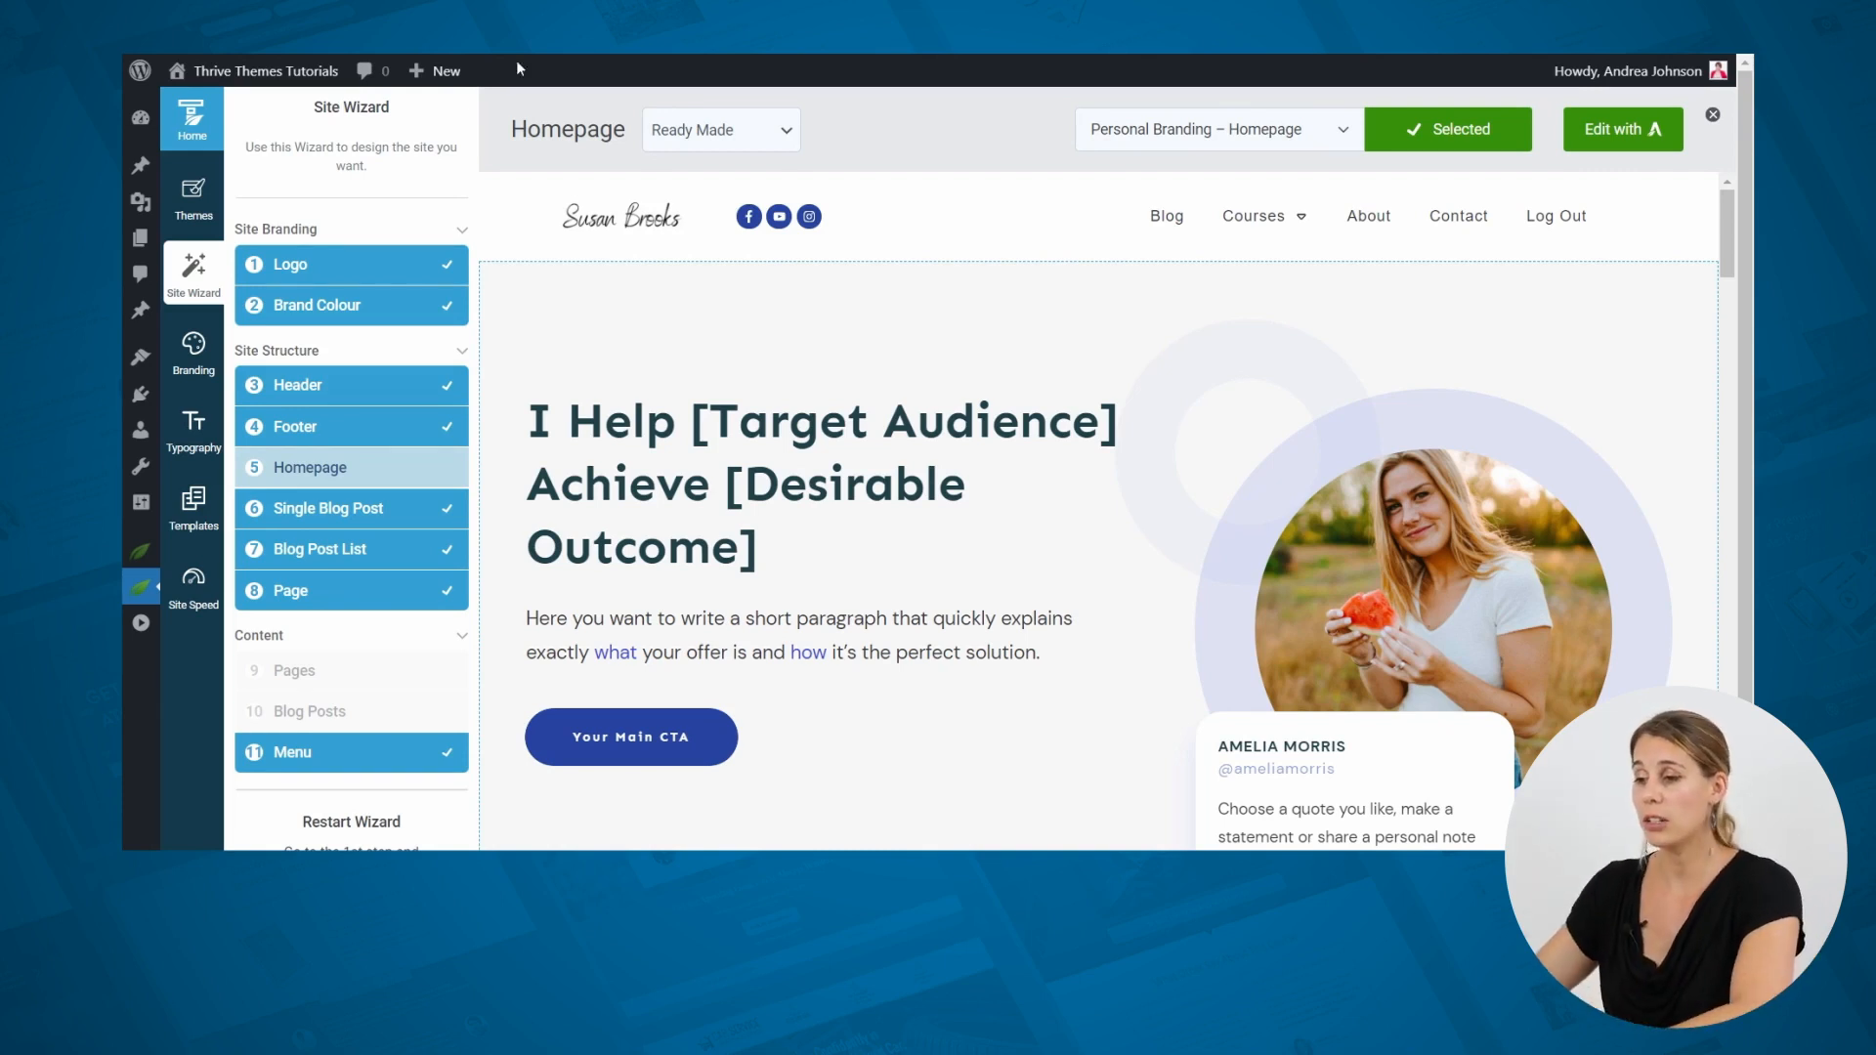
click(1261, 137)
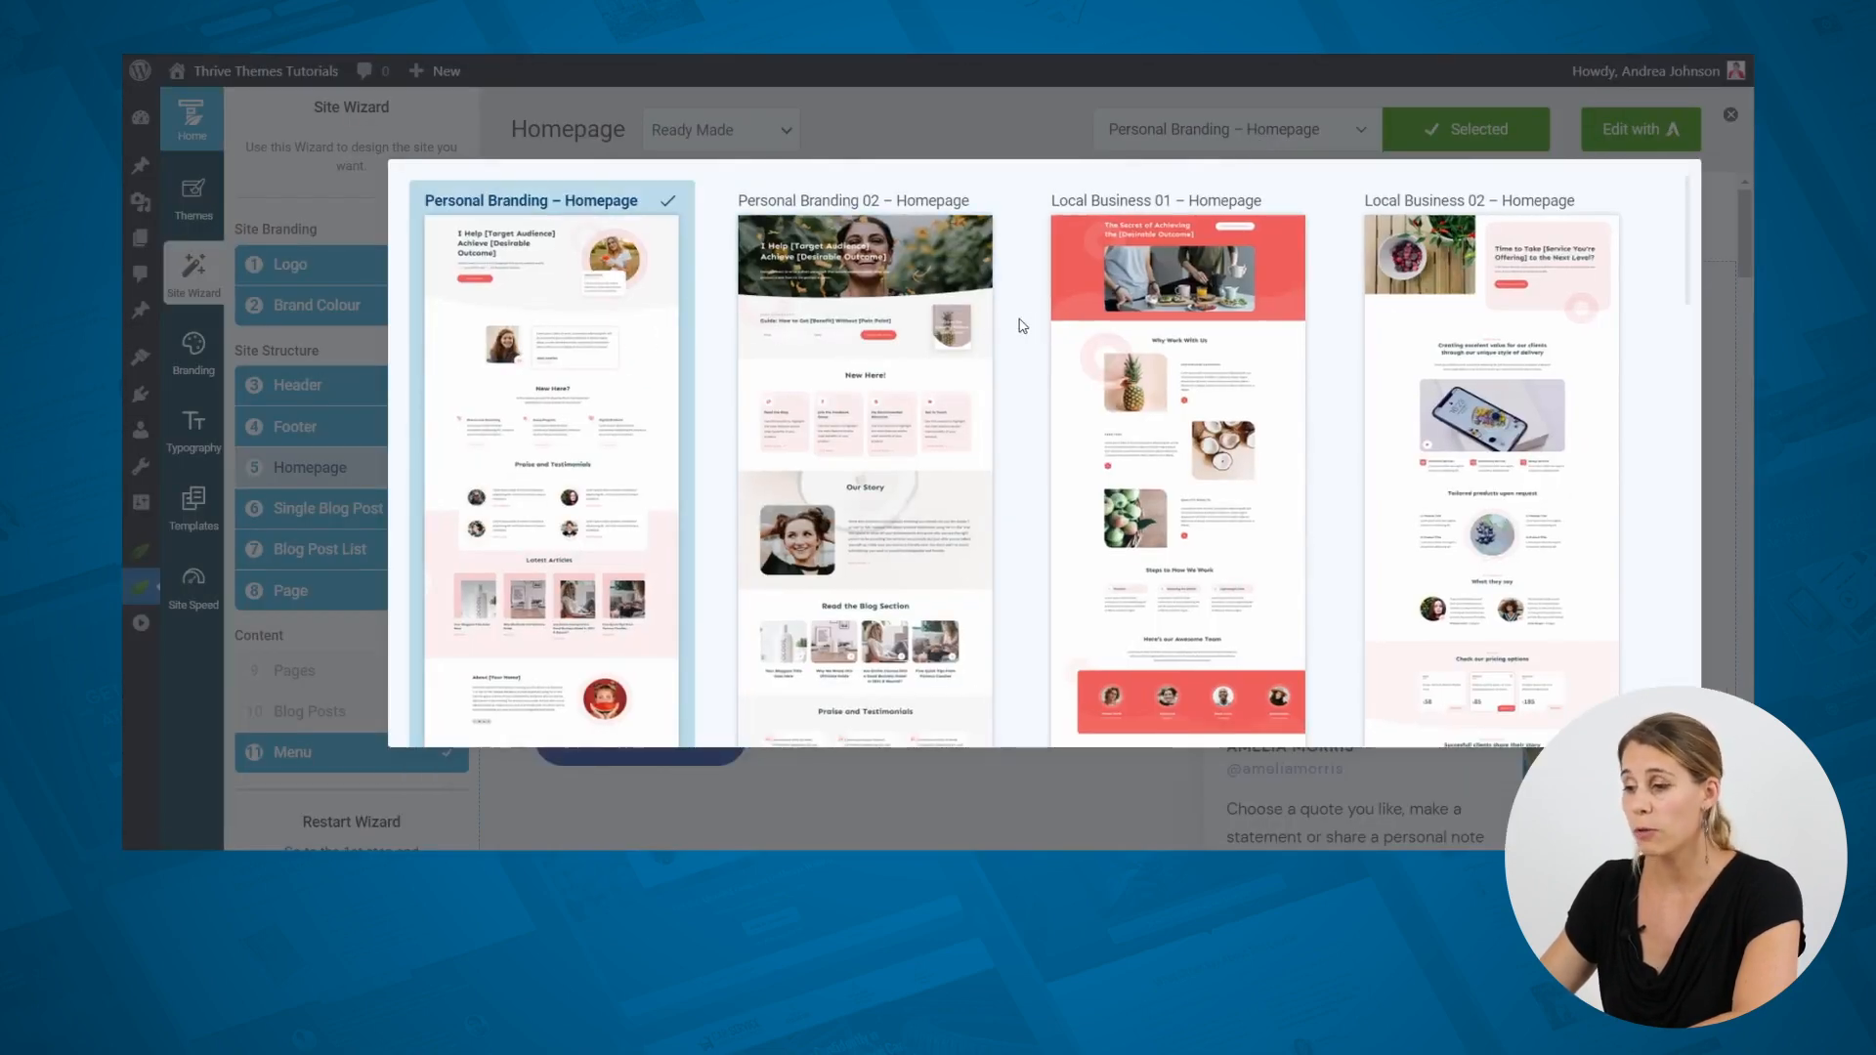
scroll(1021, 326, down, 10)
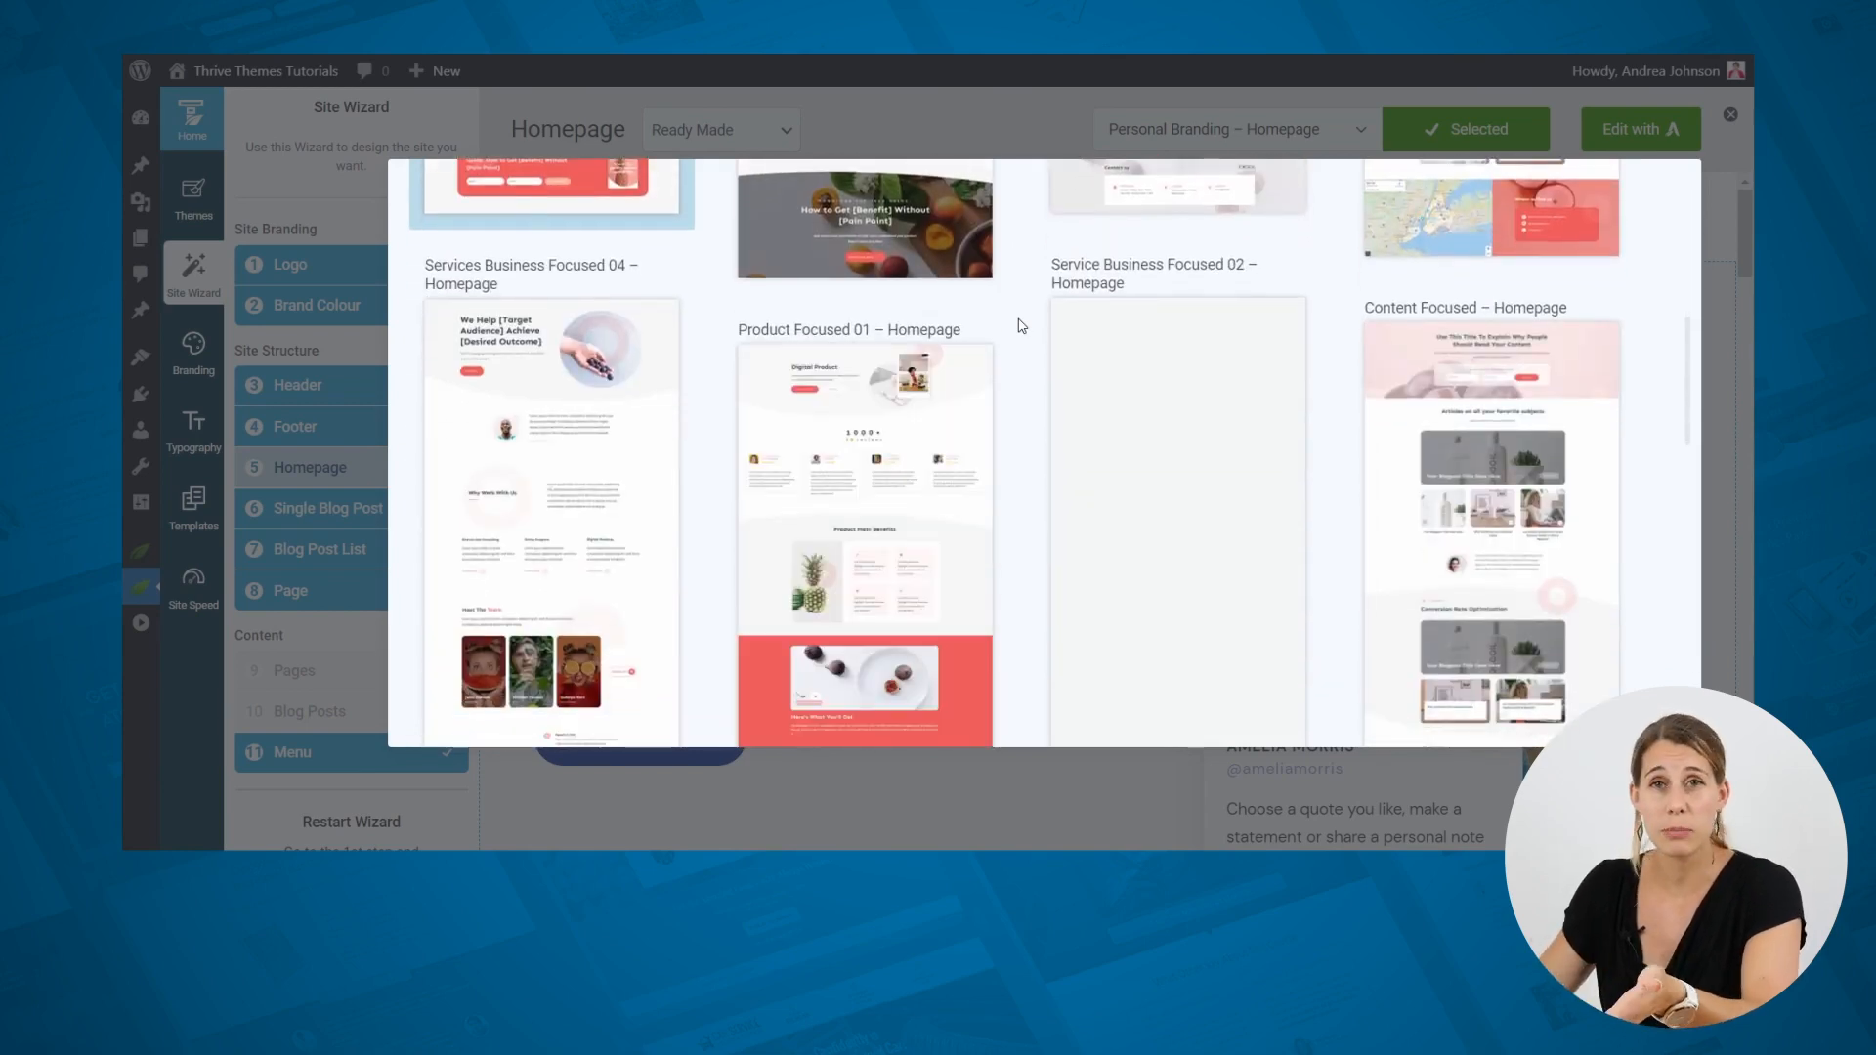
scroll(1021, 326, up, 10)
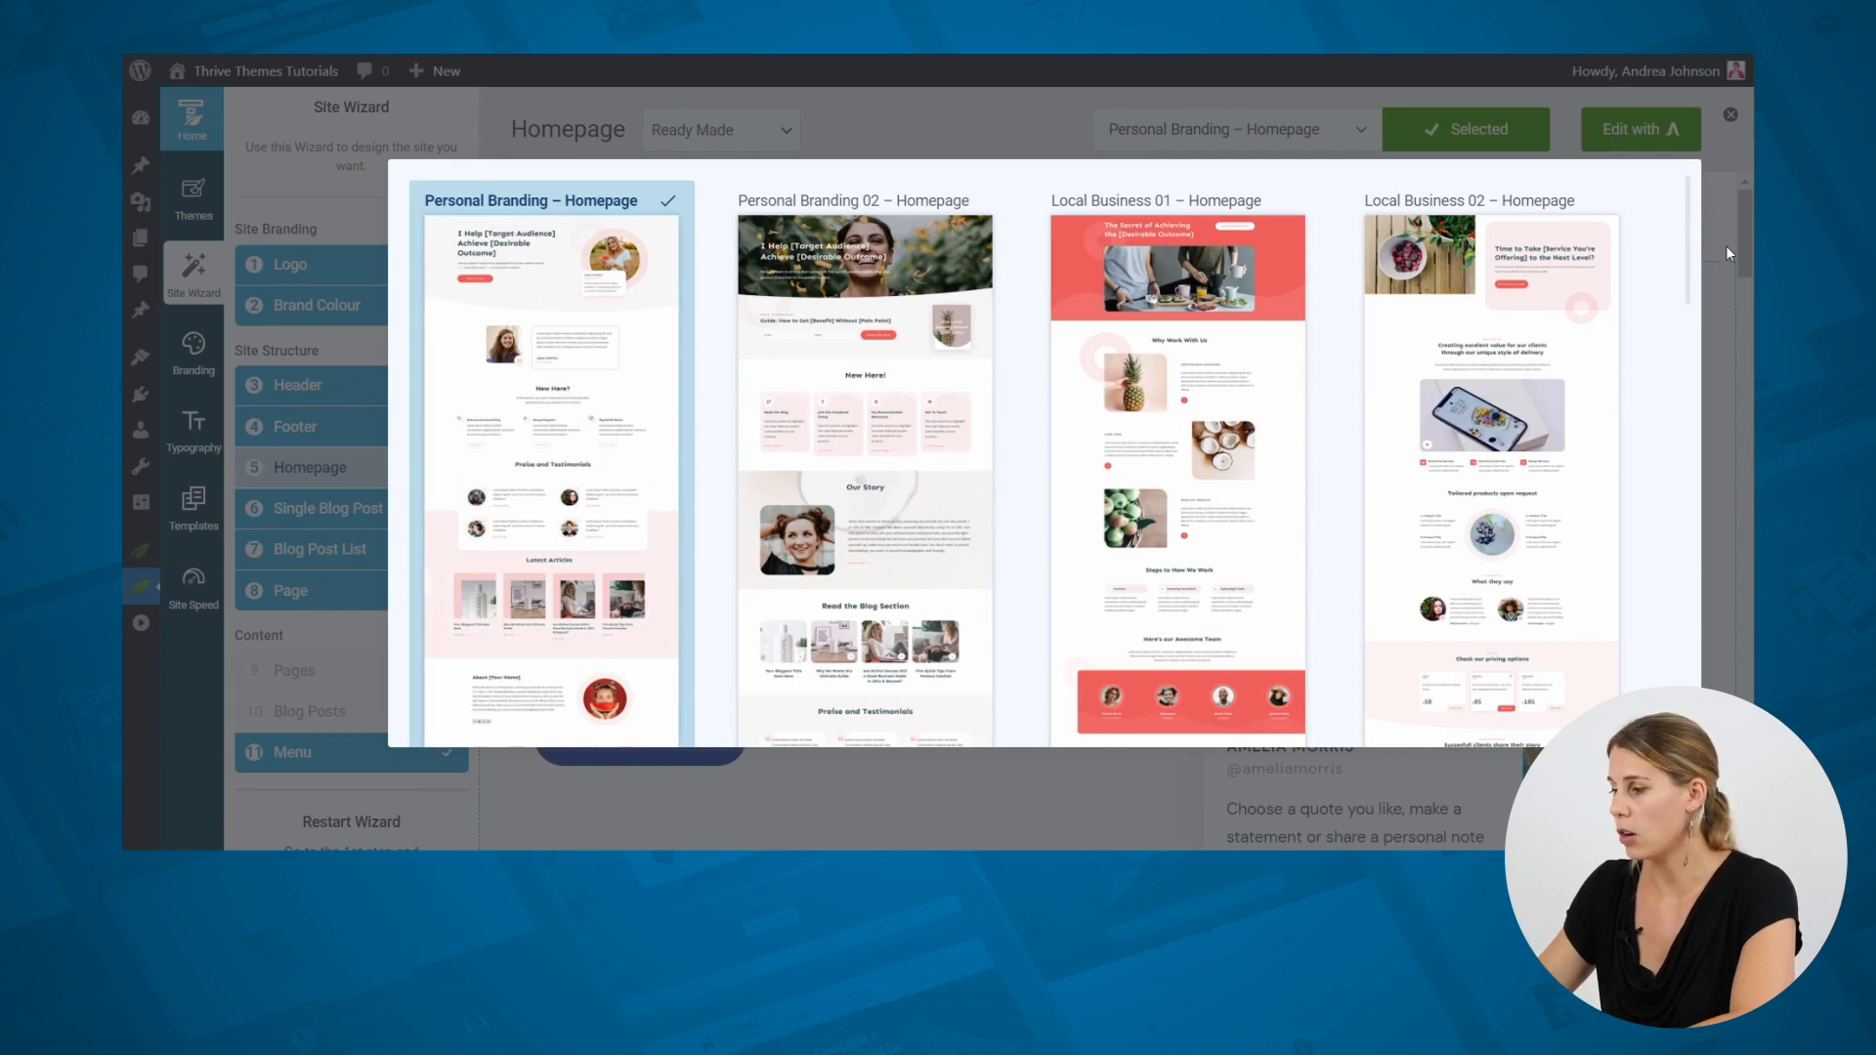
click(1725, 301)
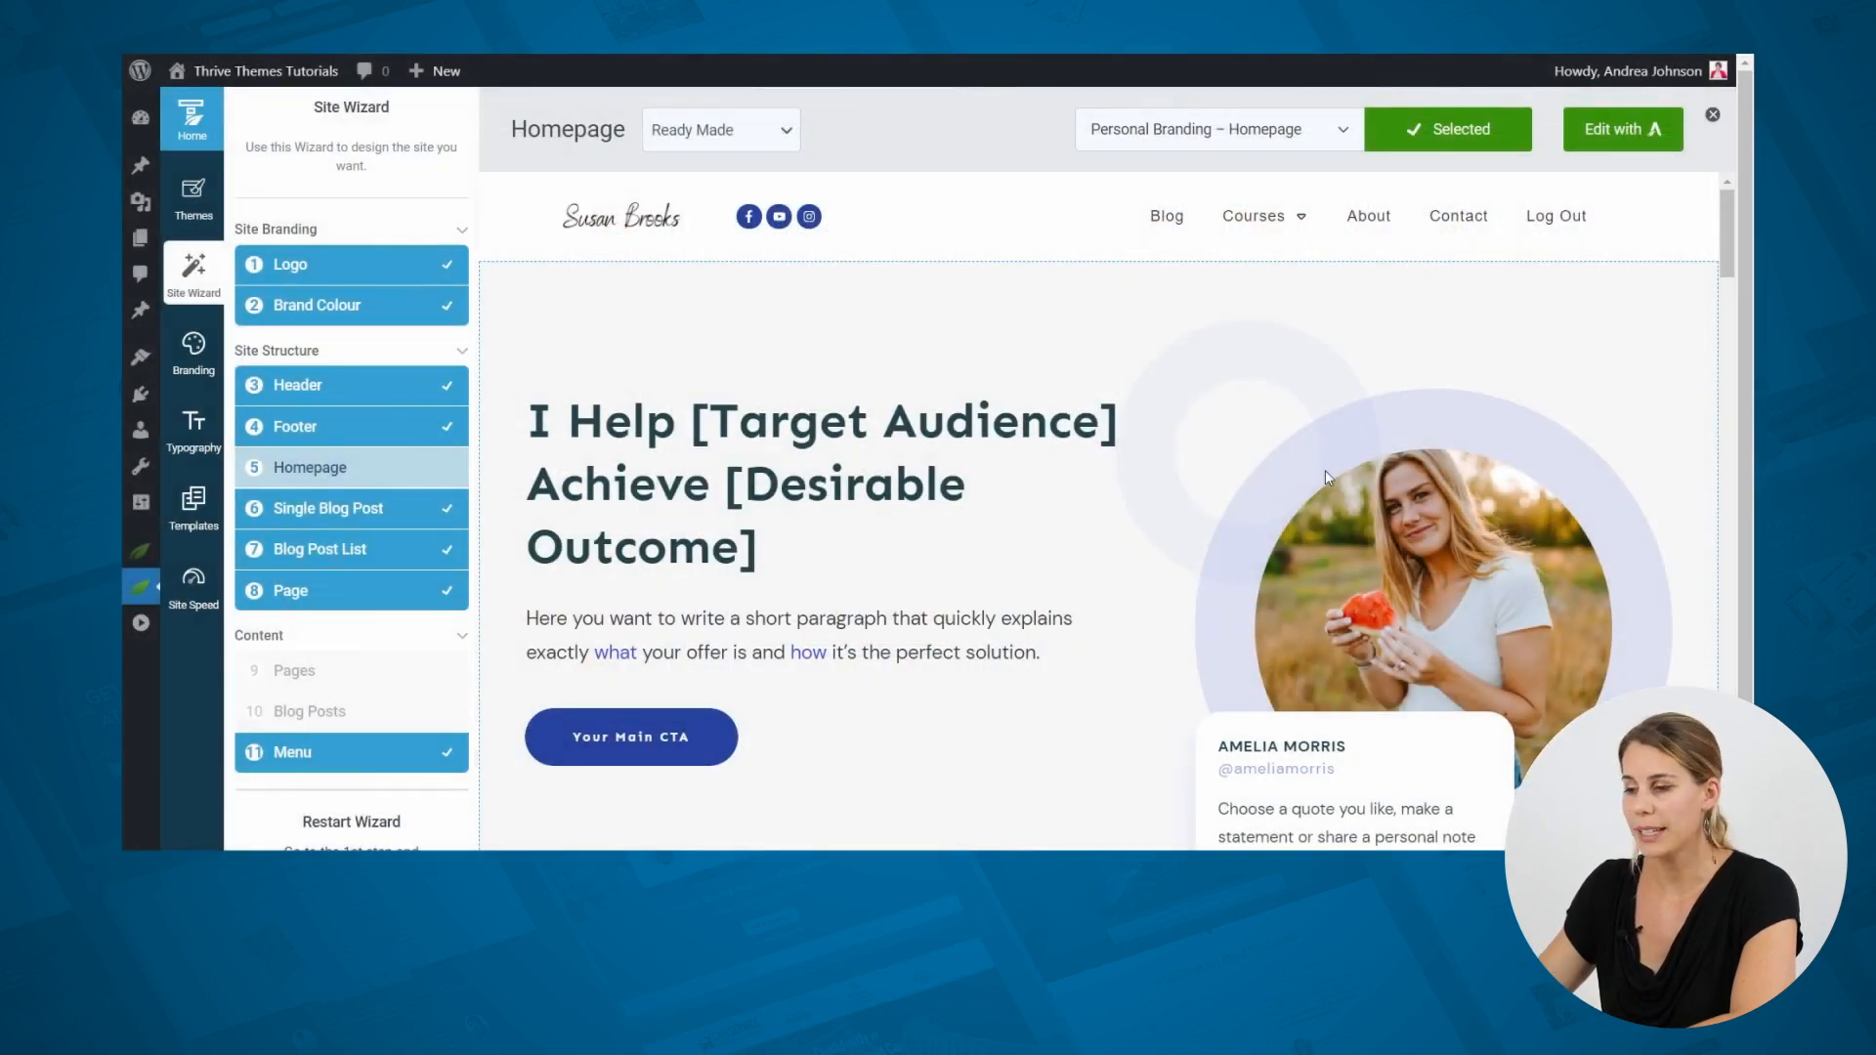
scroll(1125, 377, down, 3)
scroll(1124, 377, up, 3)
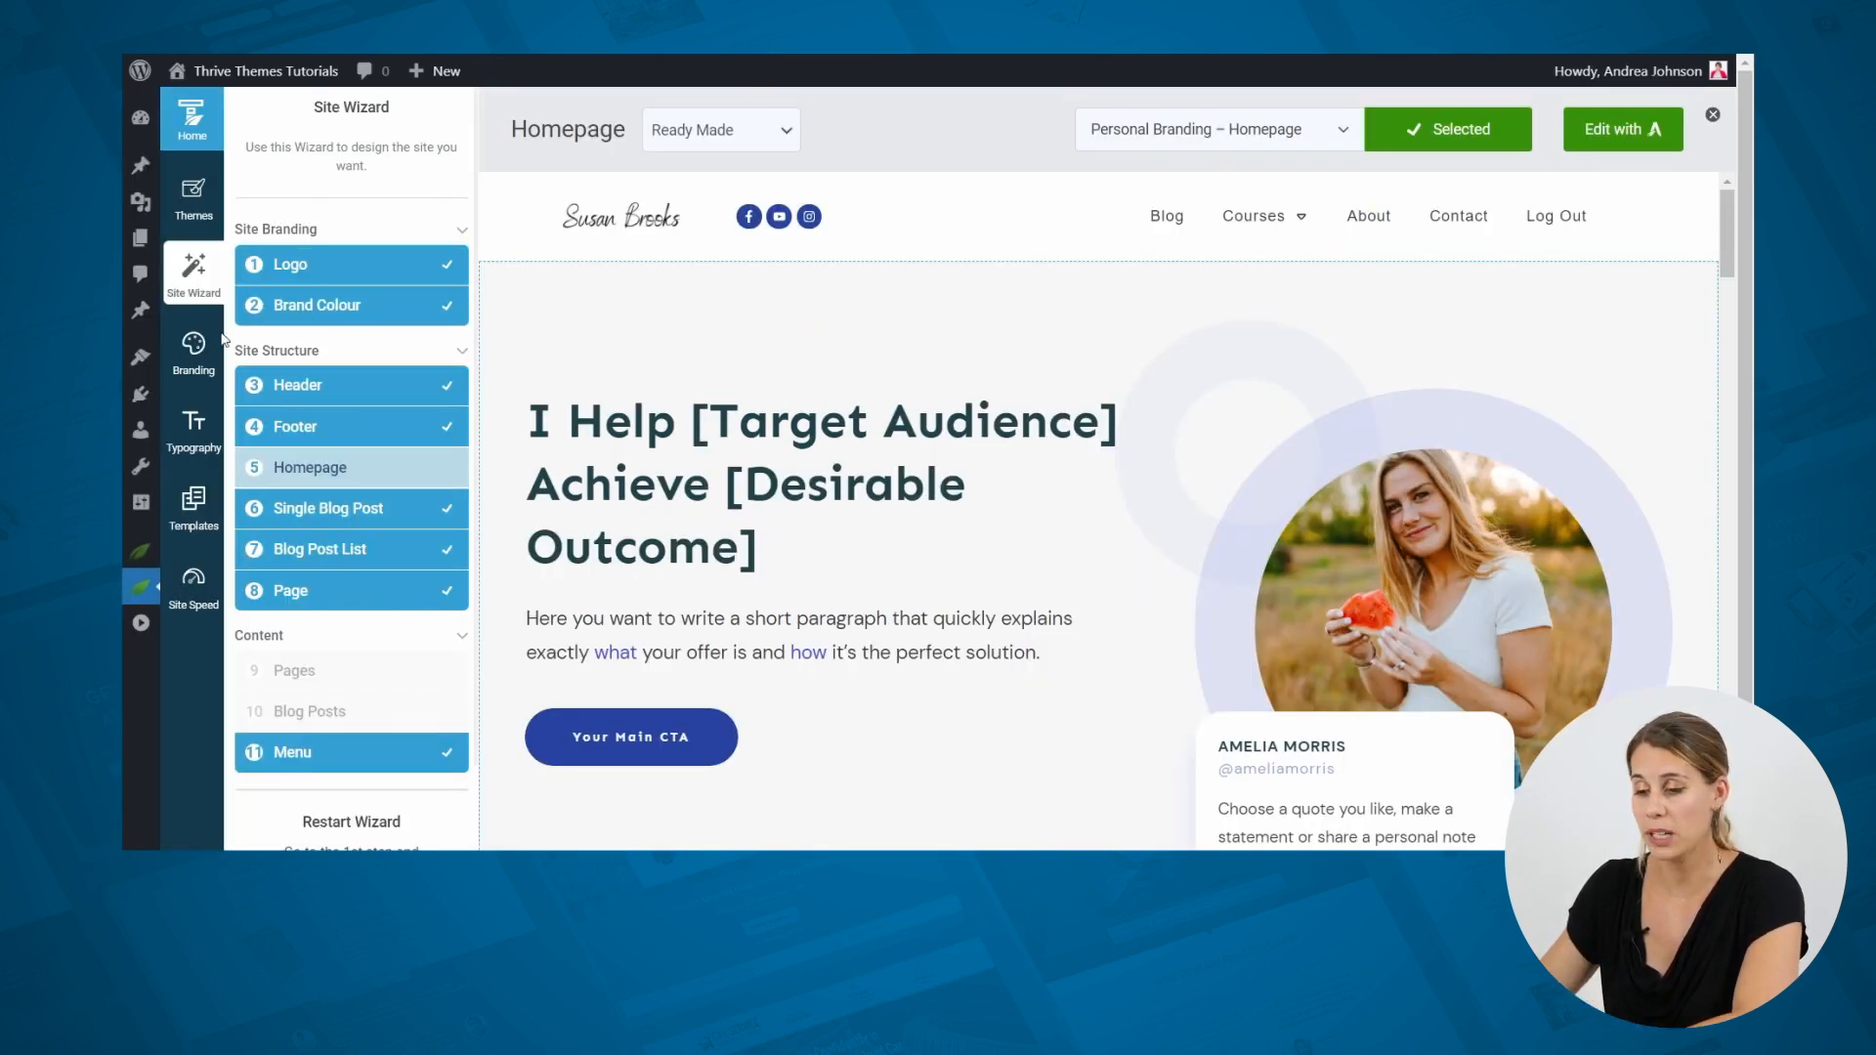
Check which page is marked as the active homepage among the theme's core templates.
click(194, 508)
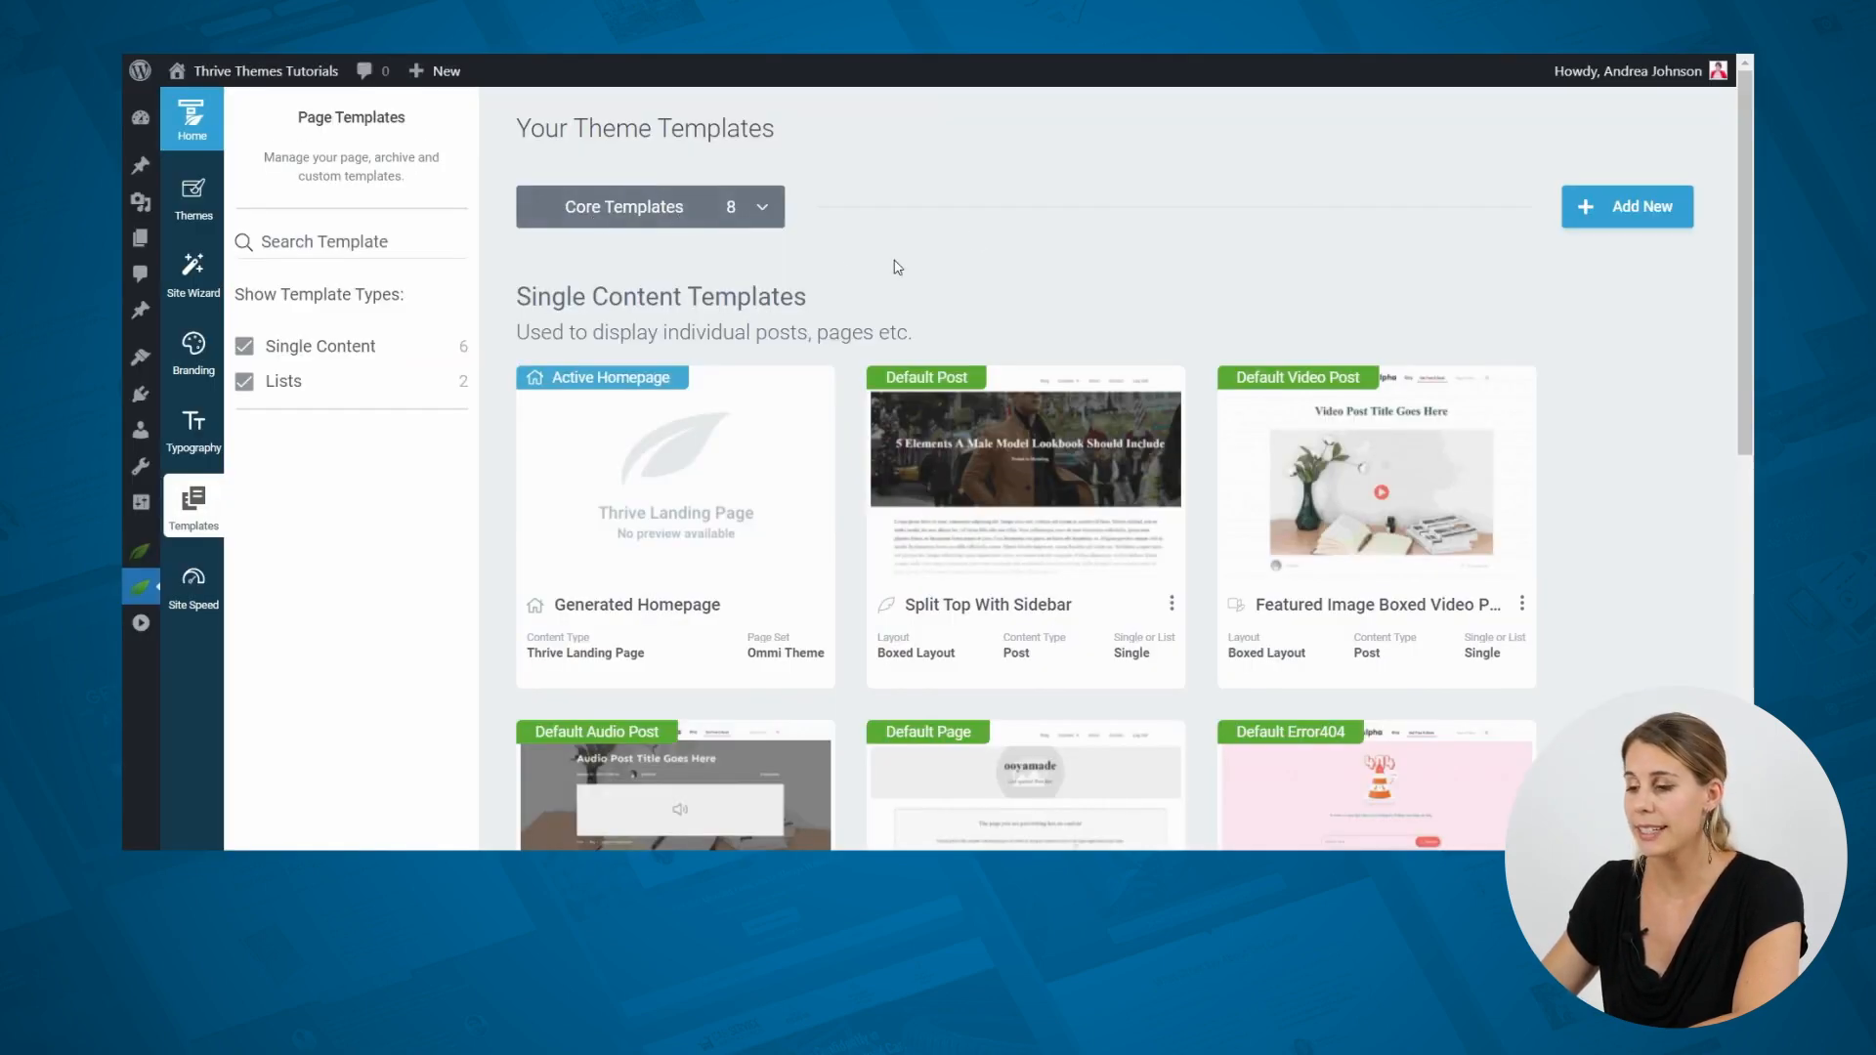
mouse_move(681, 524)
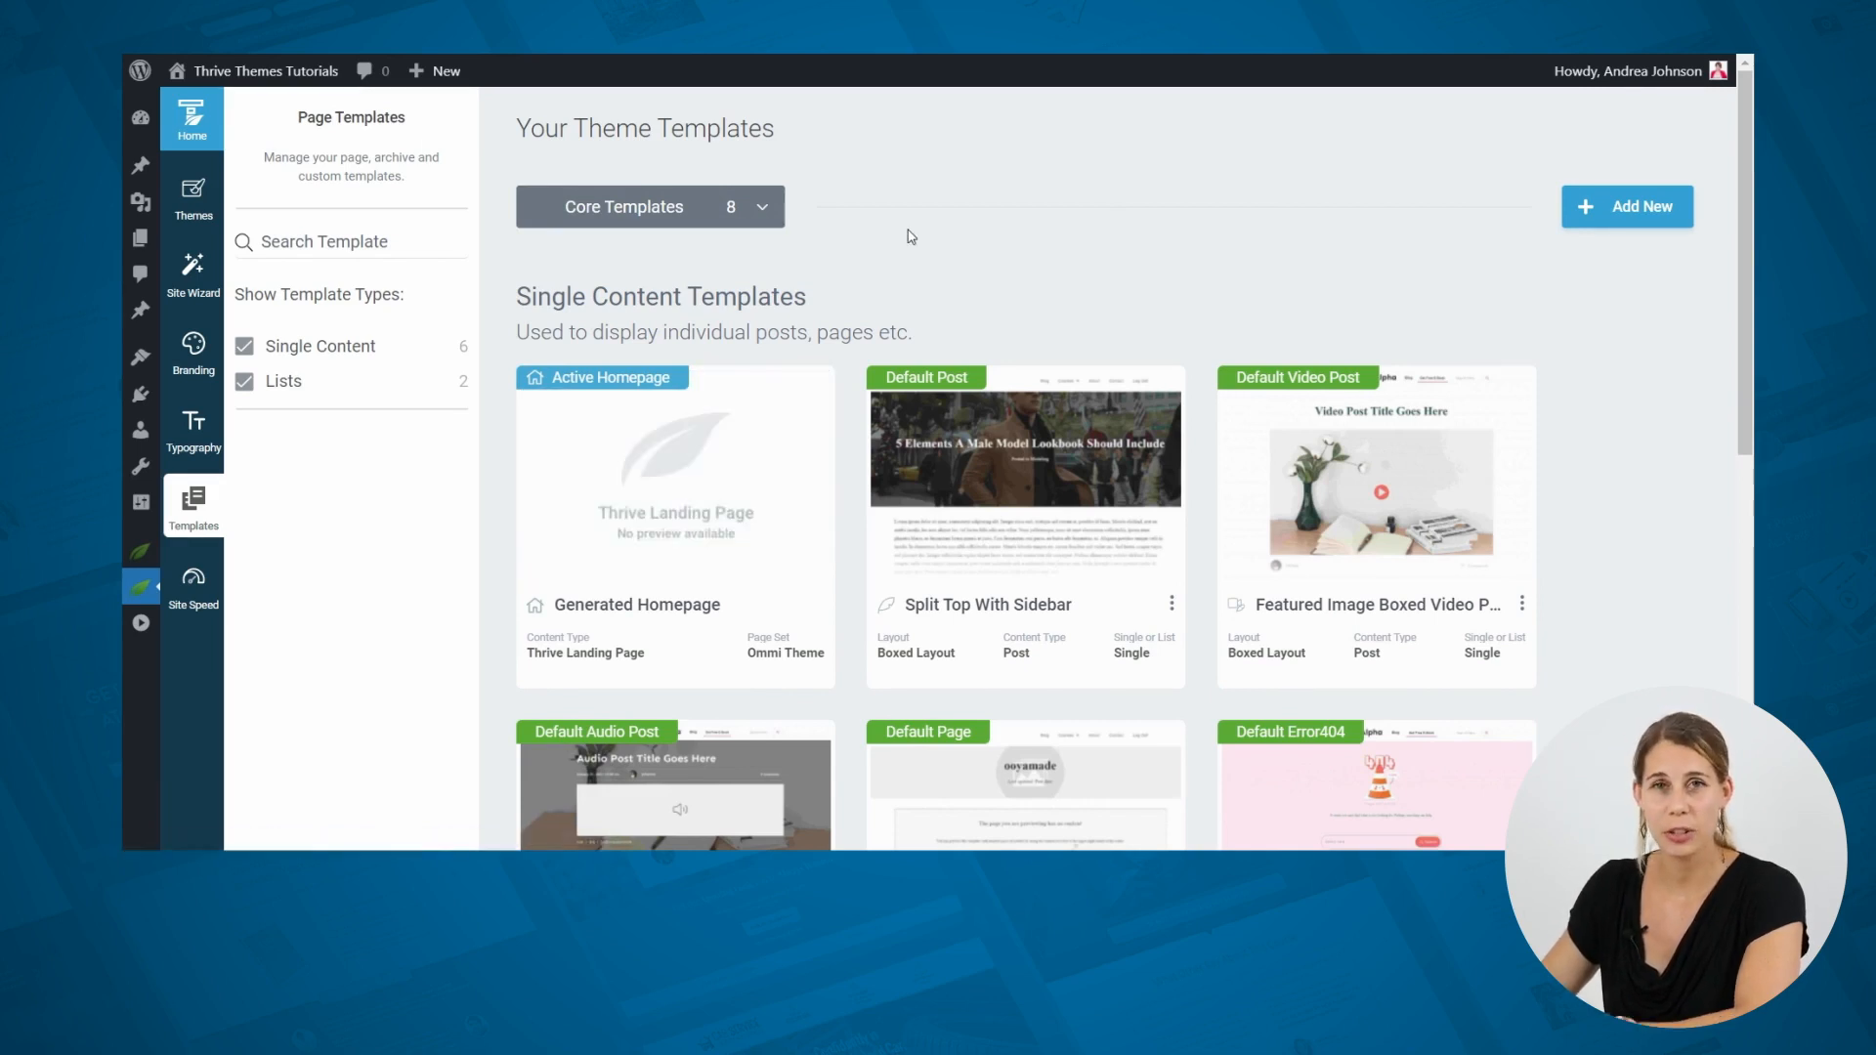
Find the Generated Homepage front page in the site's list of pages and open it for editing.
mouse_move(140, 239)
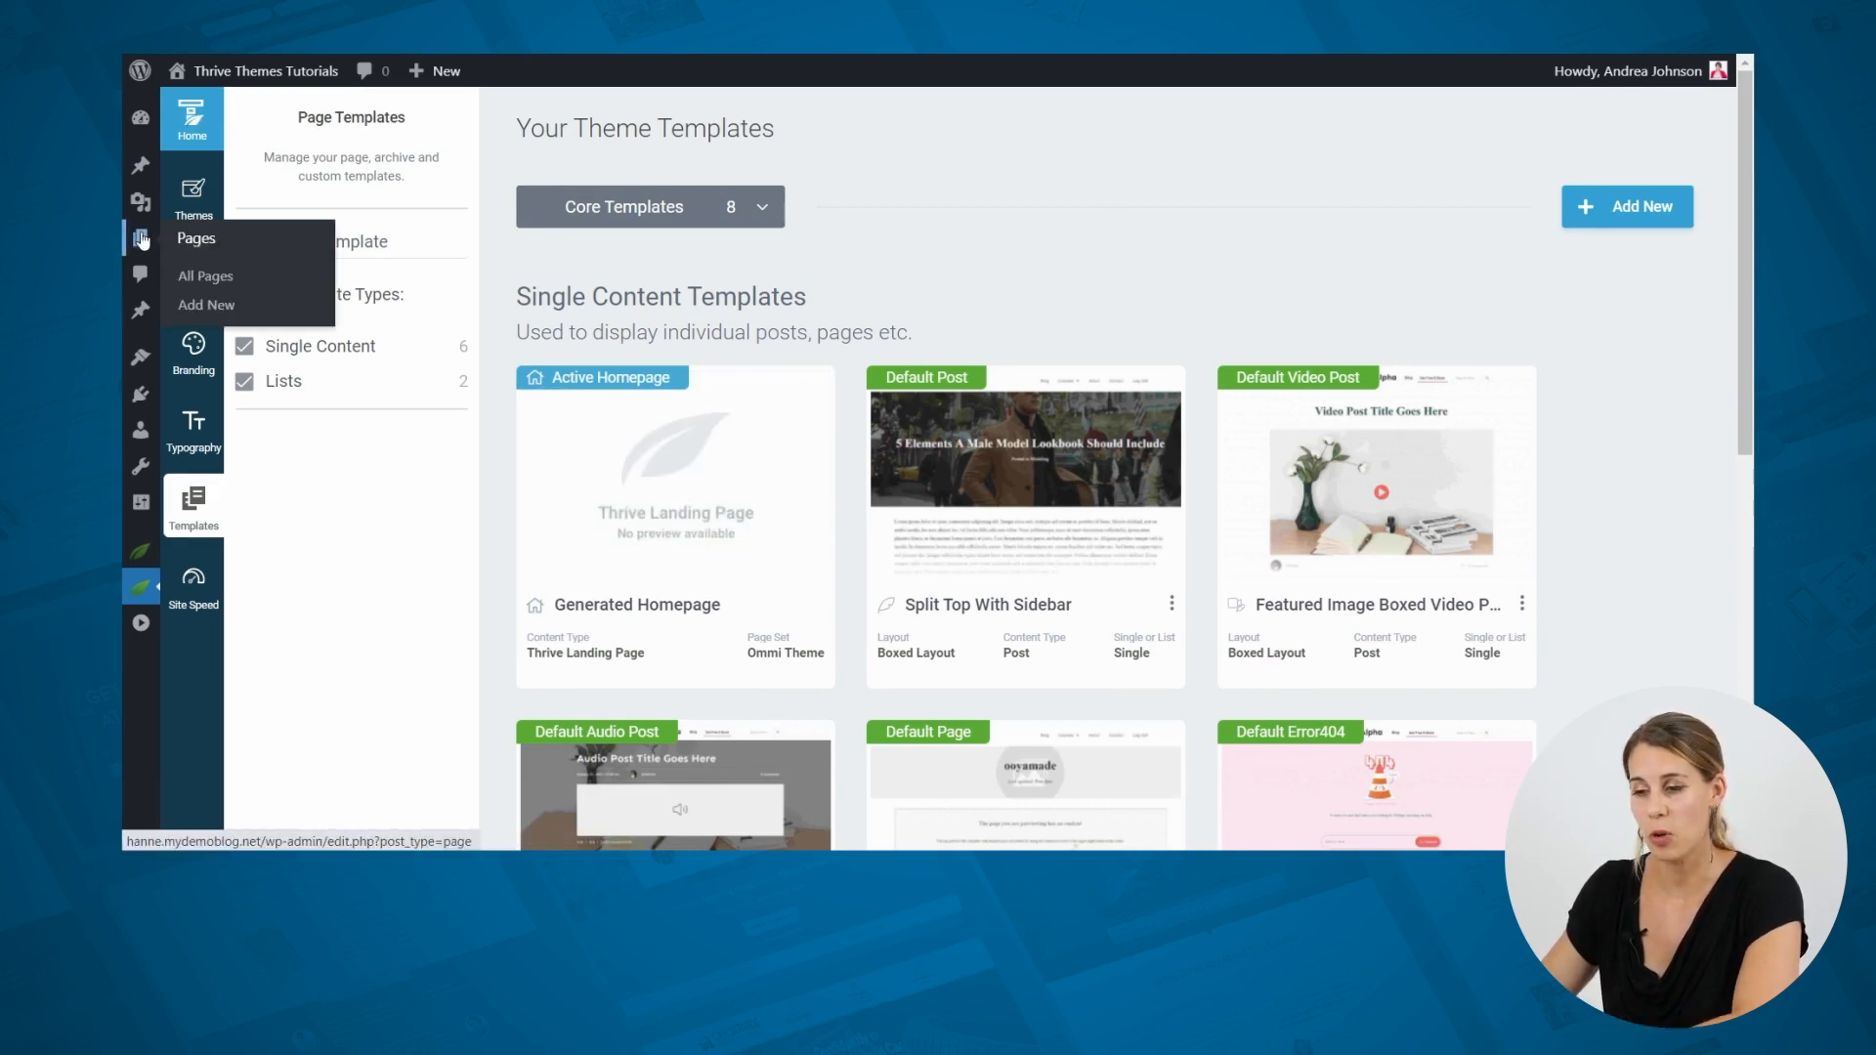
click(217, 240)
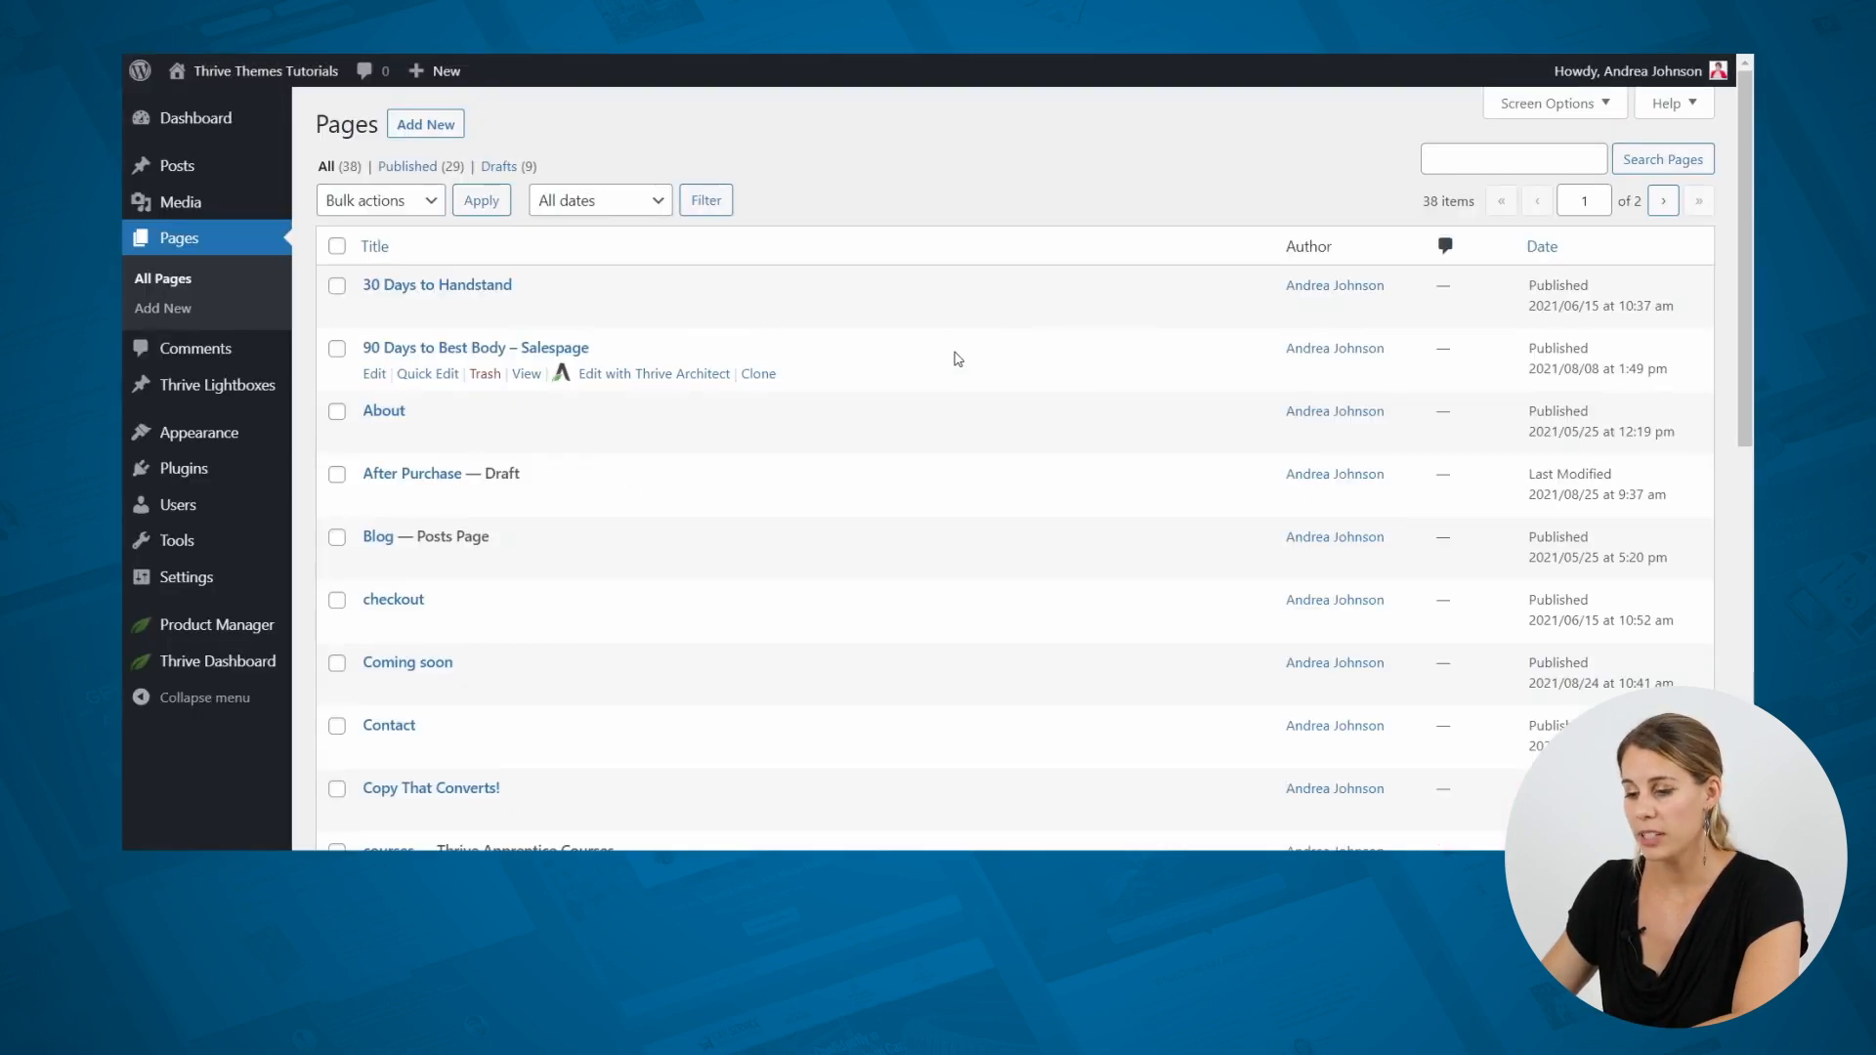
scroll(956, 356, down, 1)
scroll(956, 358, down, 7)
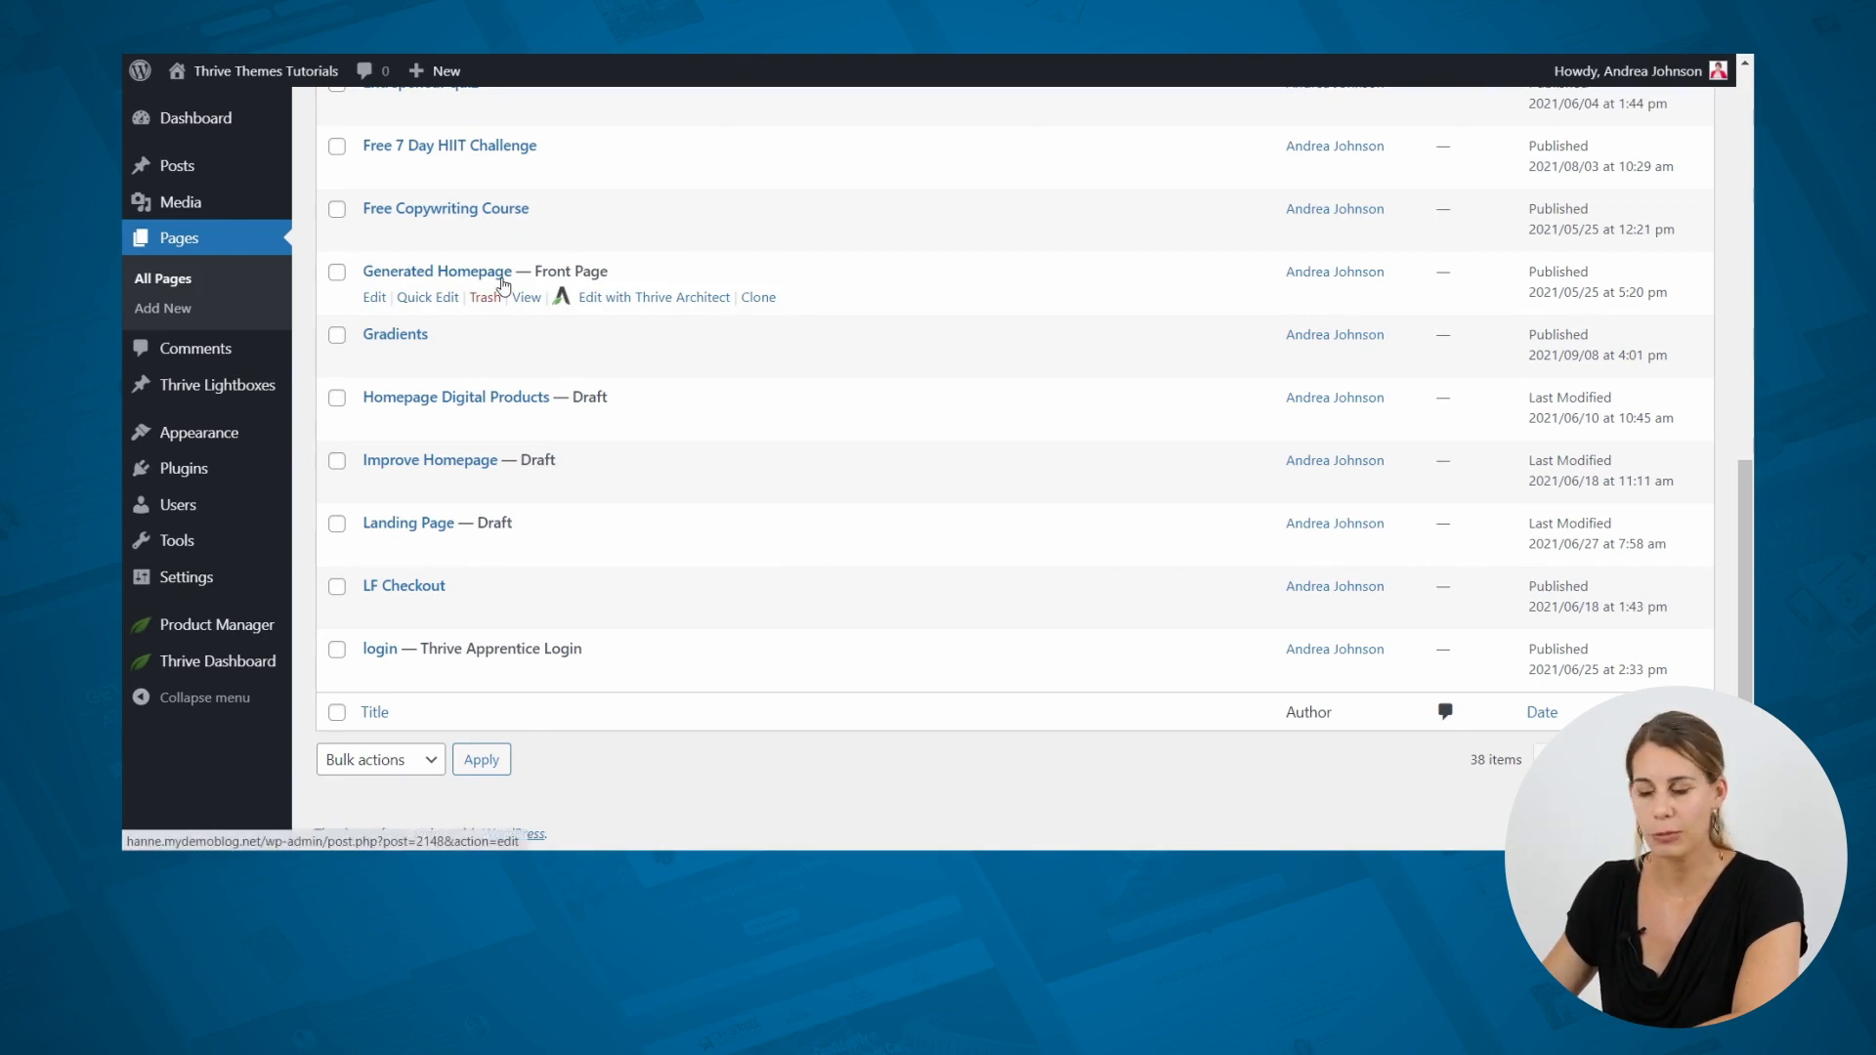
click(374, 299)
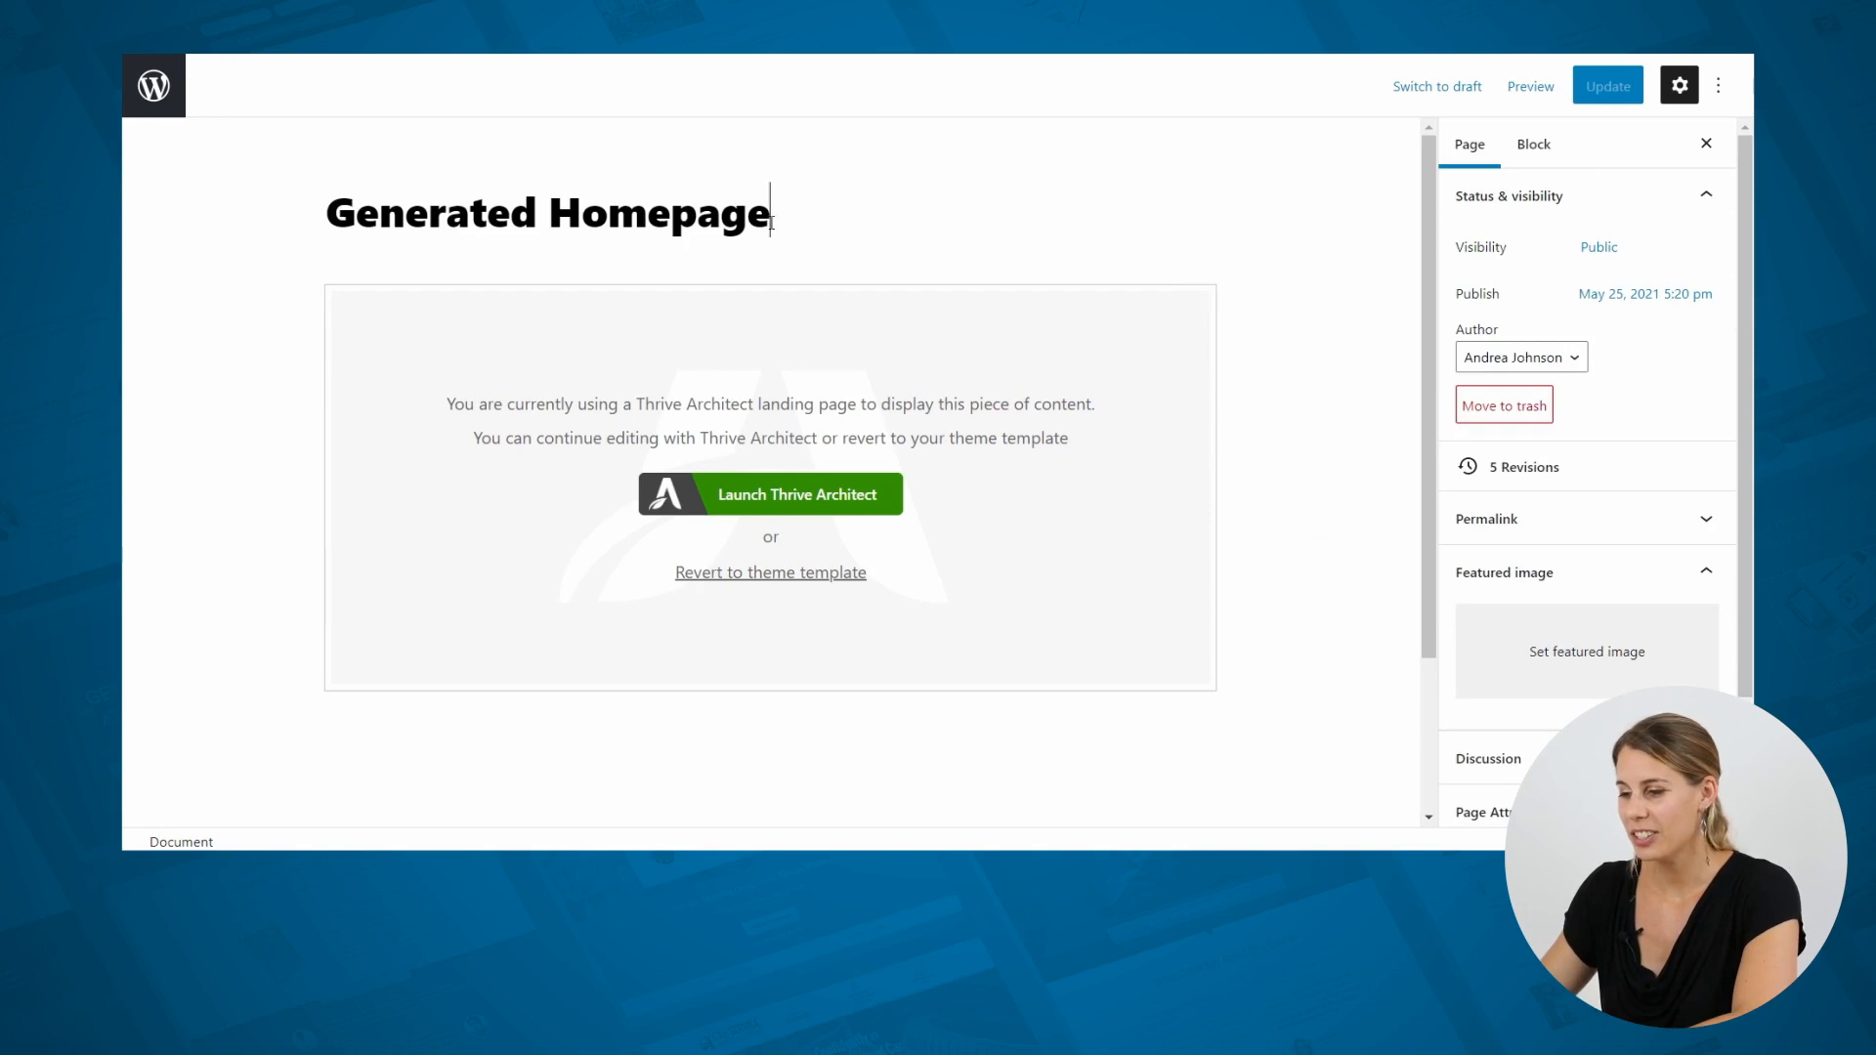
Retitle the page as Home, update it and open it in the Thrive Architect editor.
drag(772, 213, 272, 234)
text(Home)
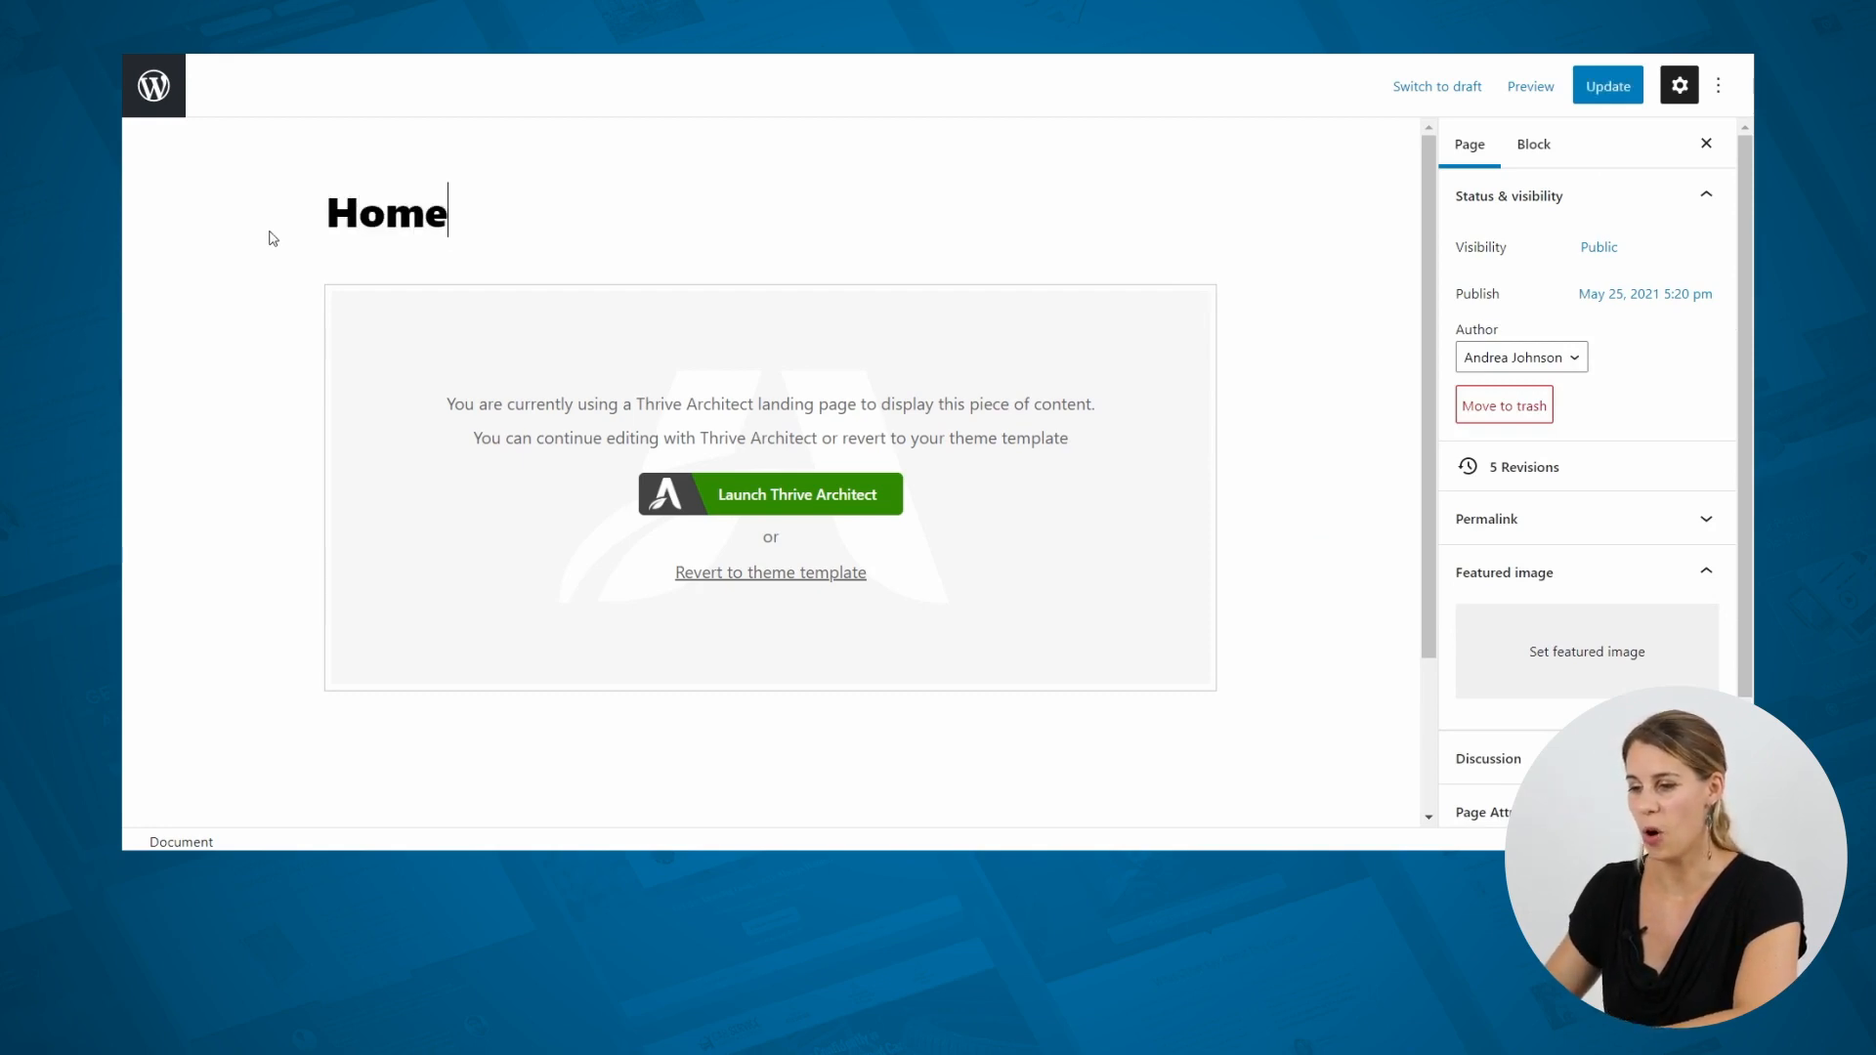
click(1600, 89)
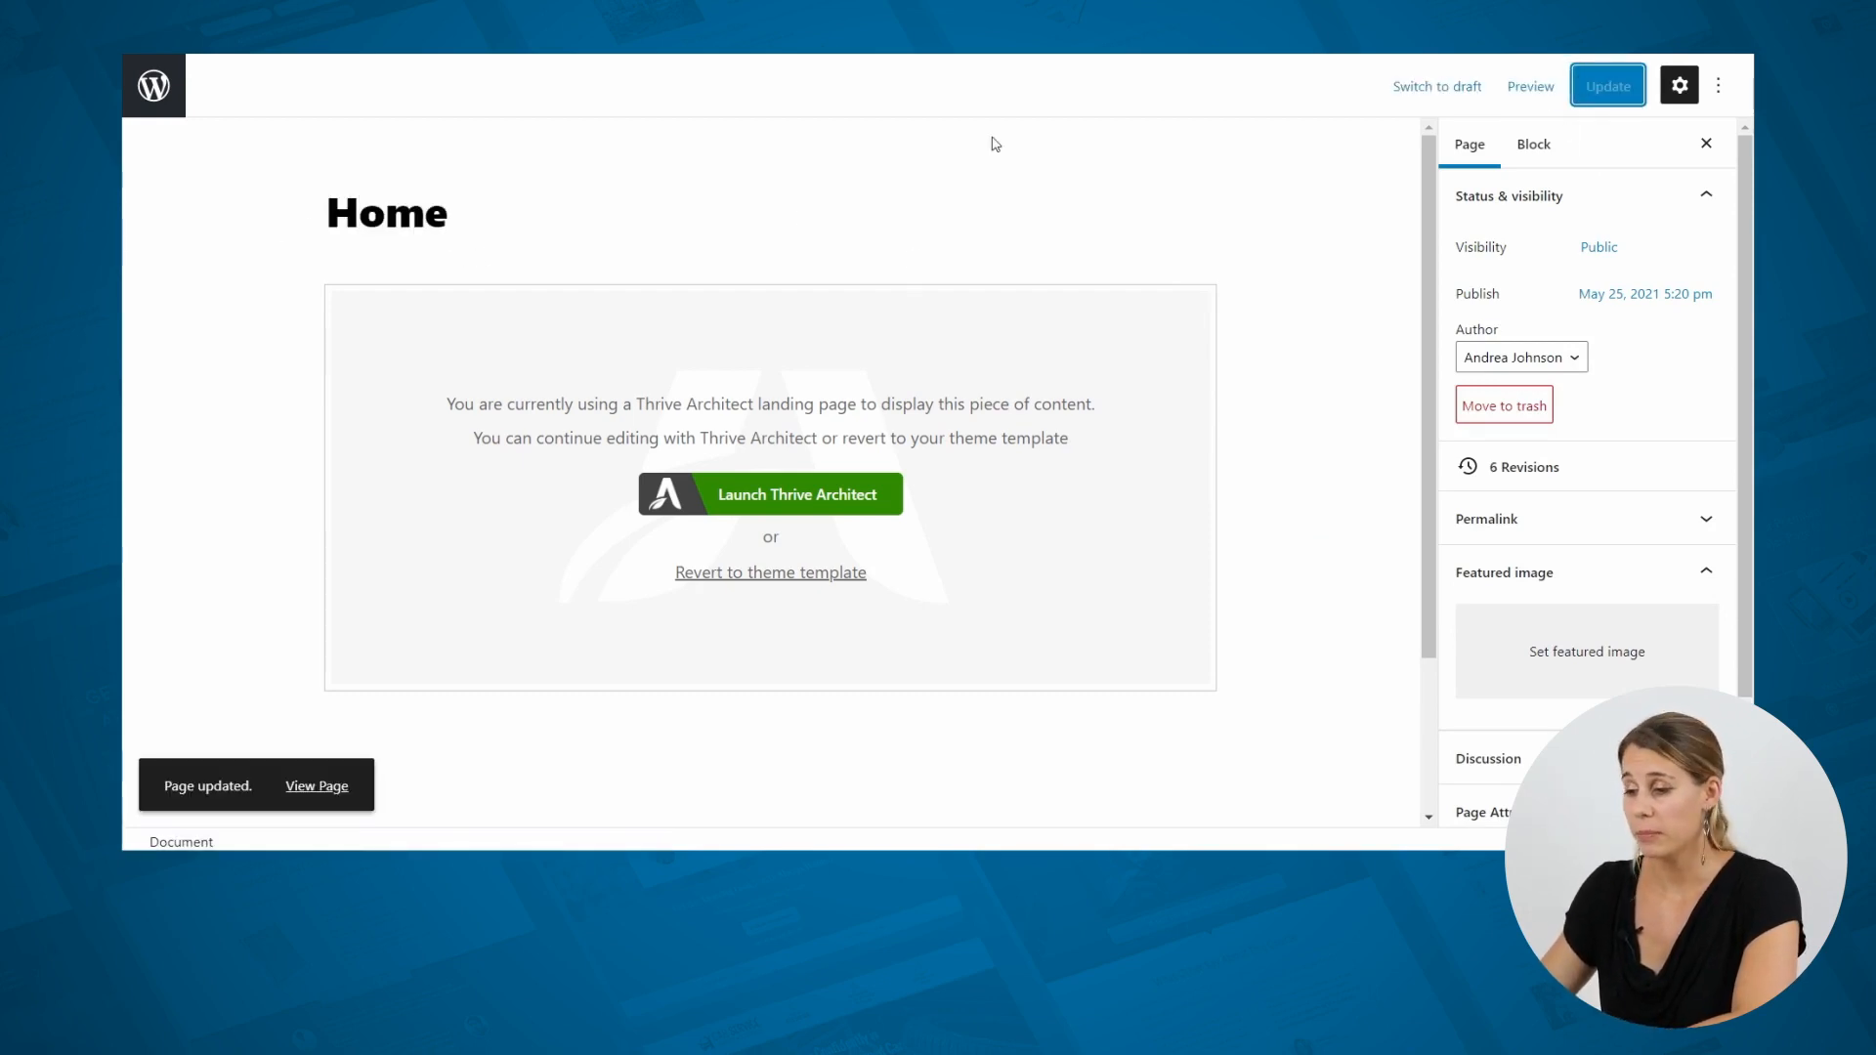
click(842, 495)
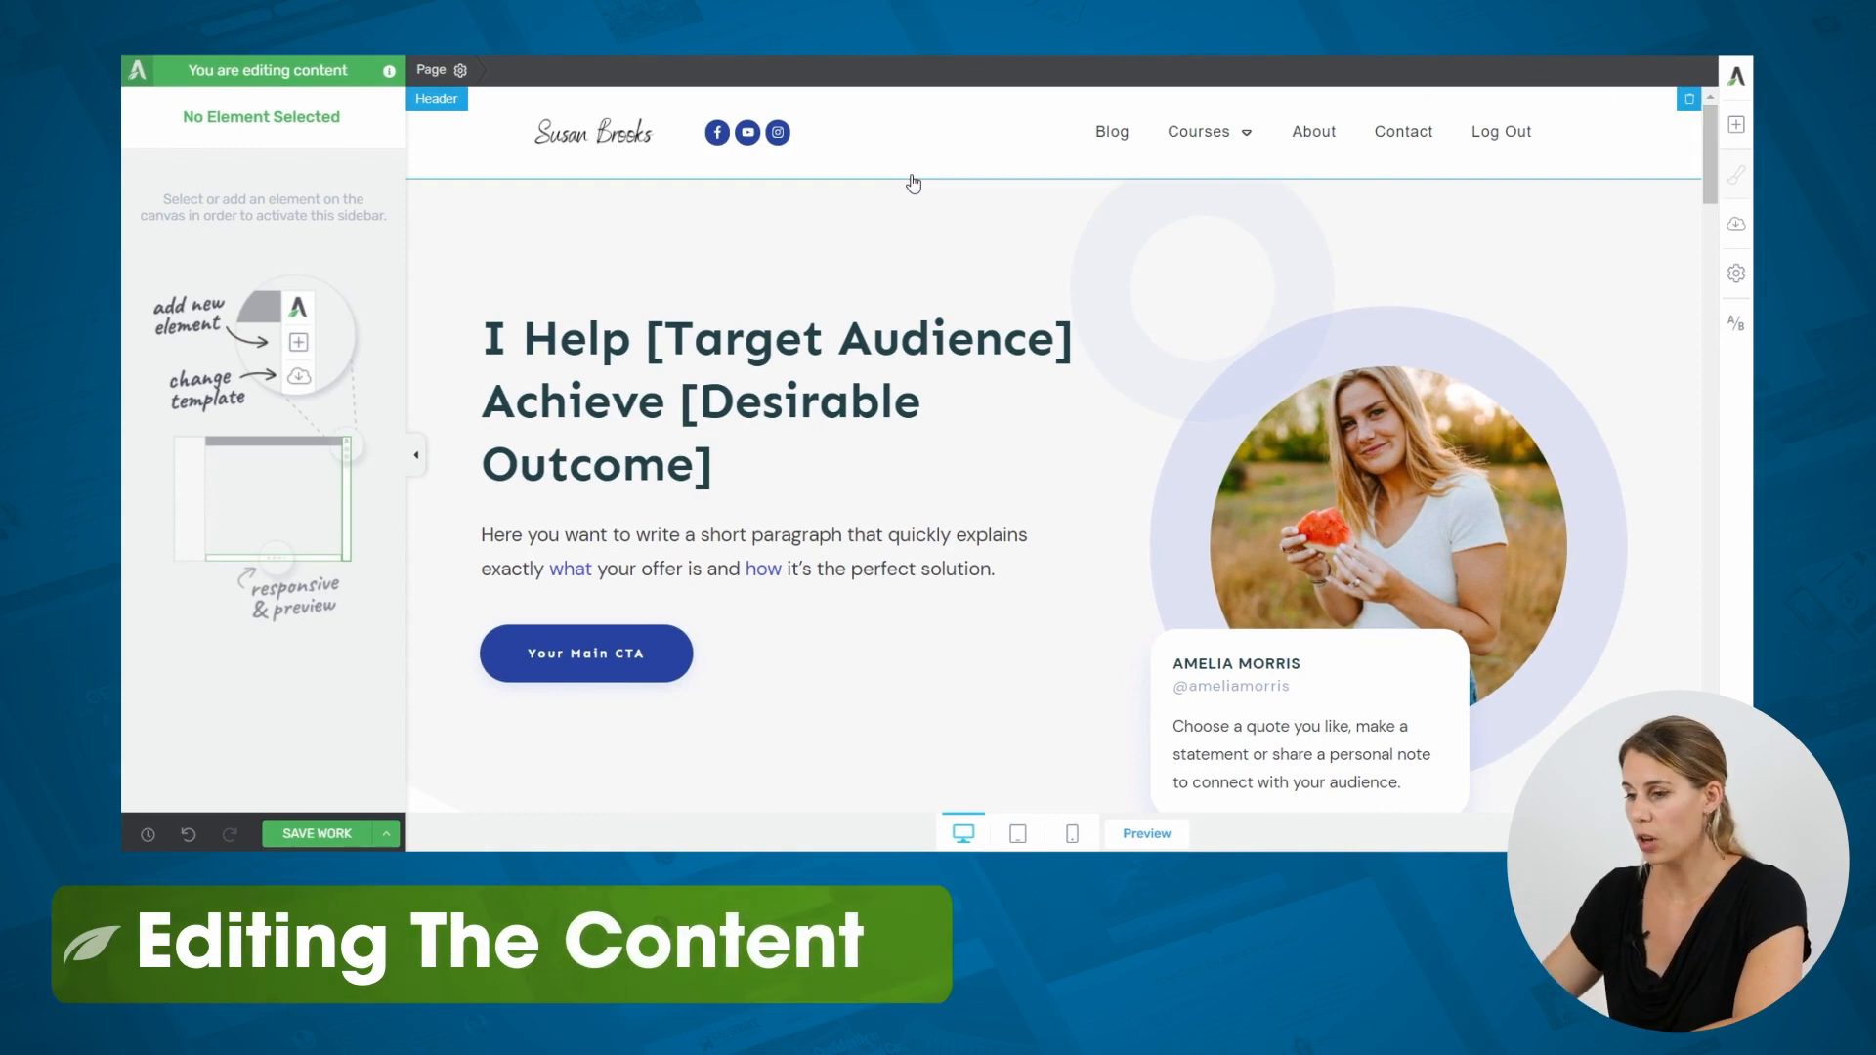
Switch the landing page header's visibility off and back on.
click(492, 157)
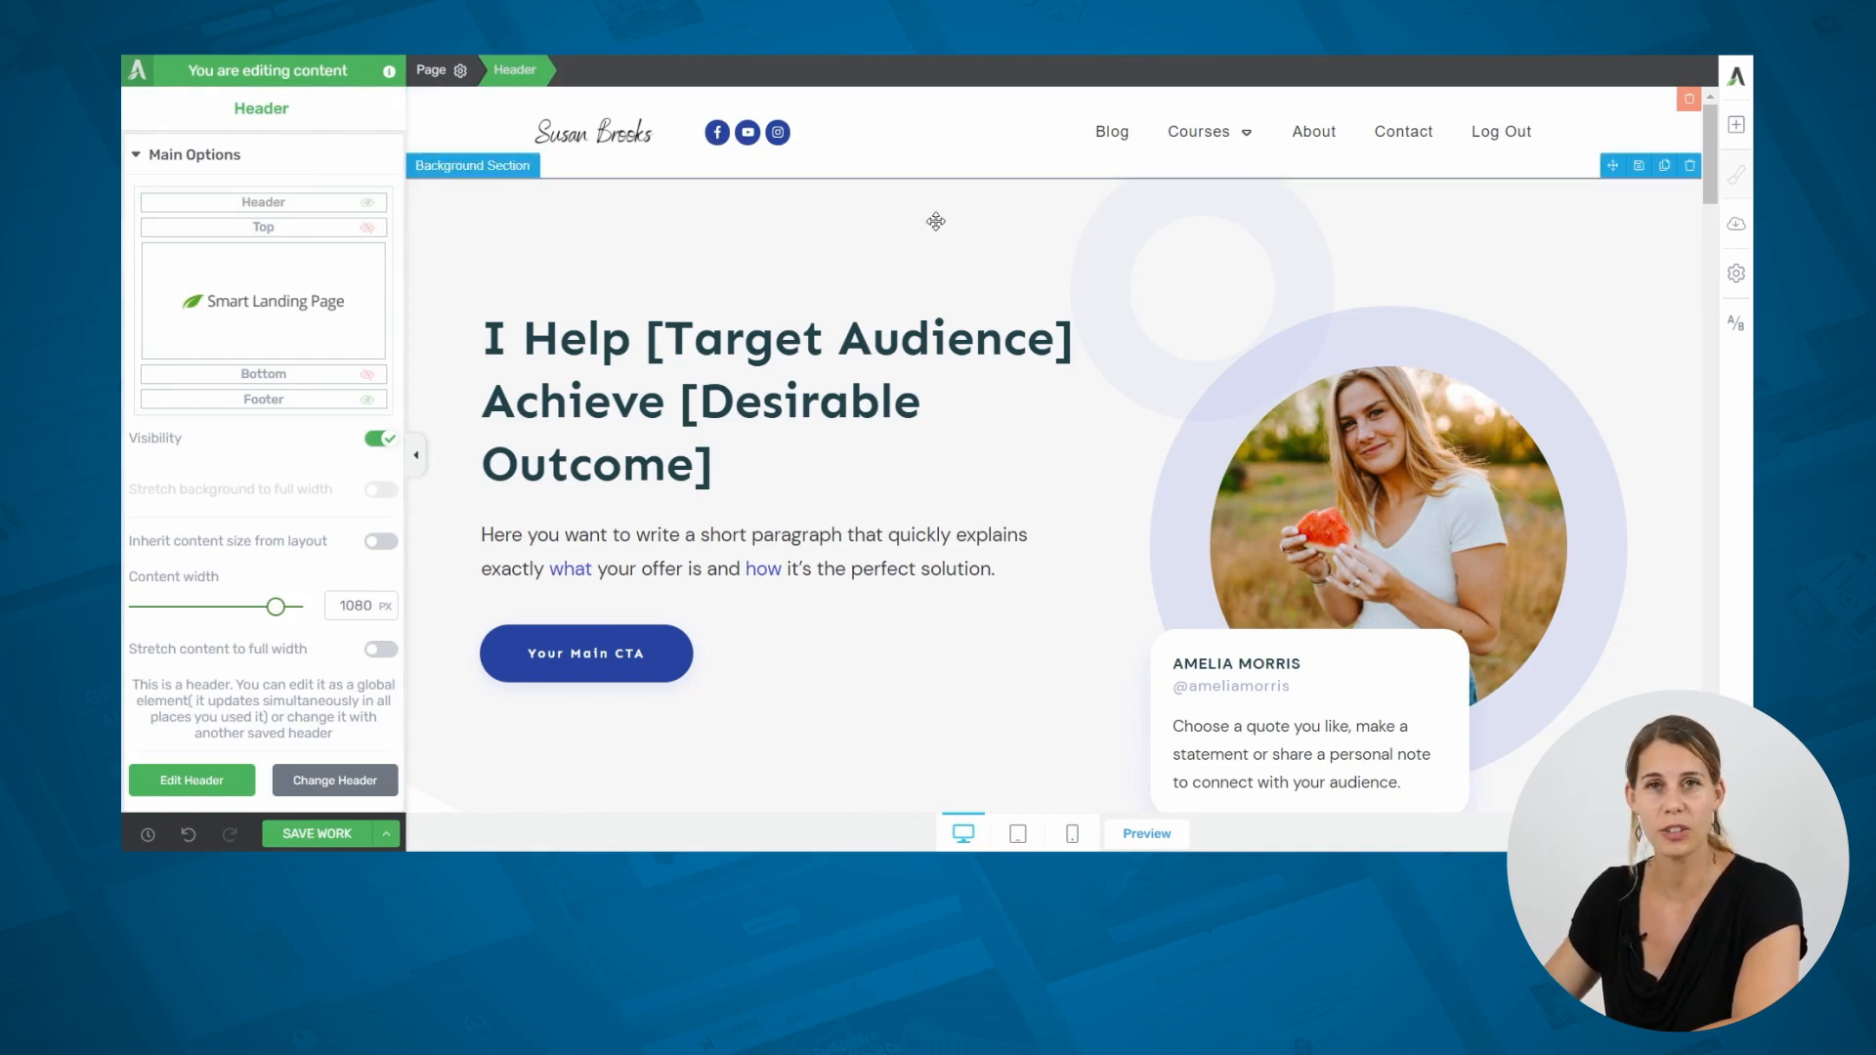
click(367, 203)
click(368, 204)
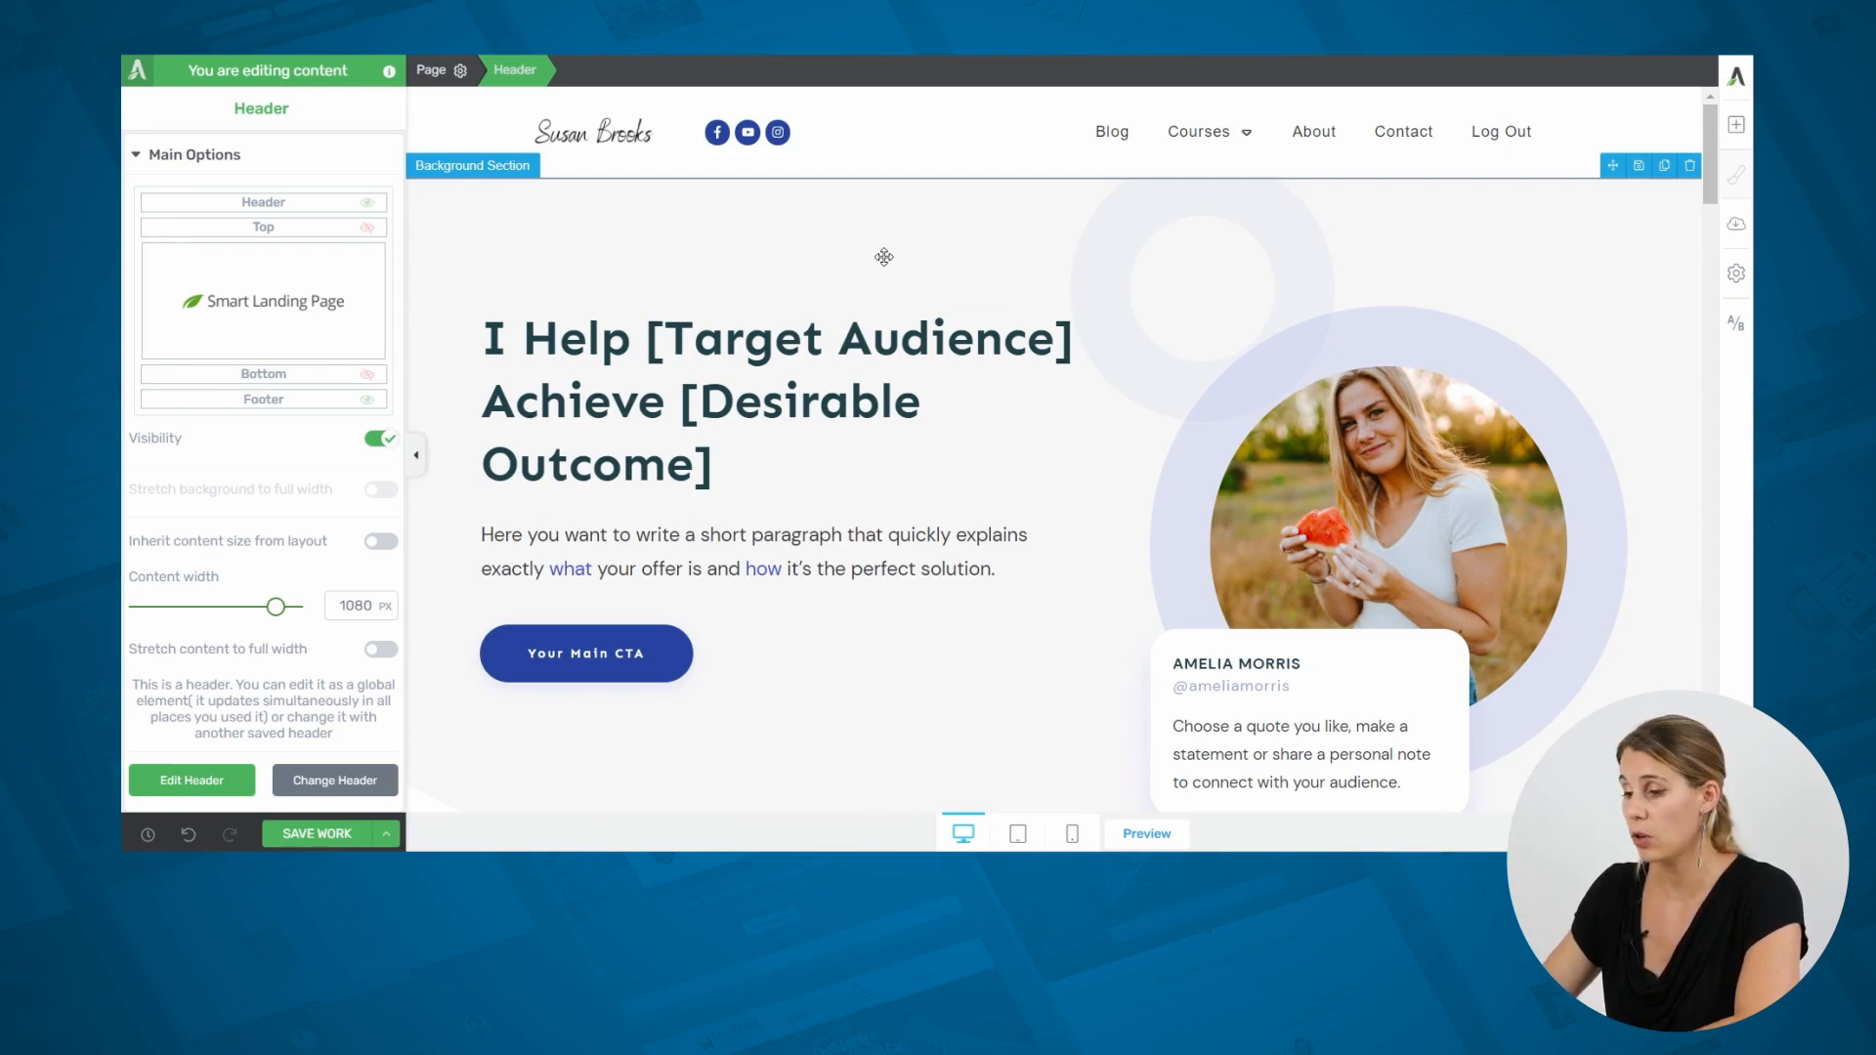
Examine the hero section, including the options of its portrait content box and the quote text below the portrait.
scroll(885, 257, down, 3)
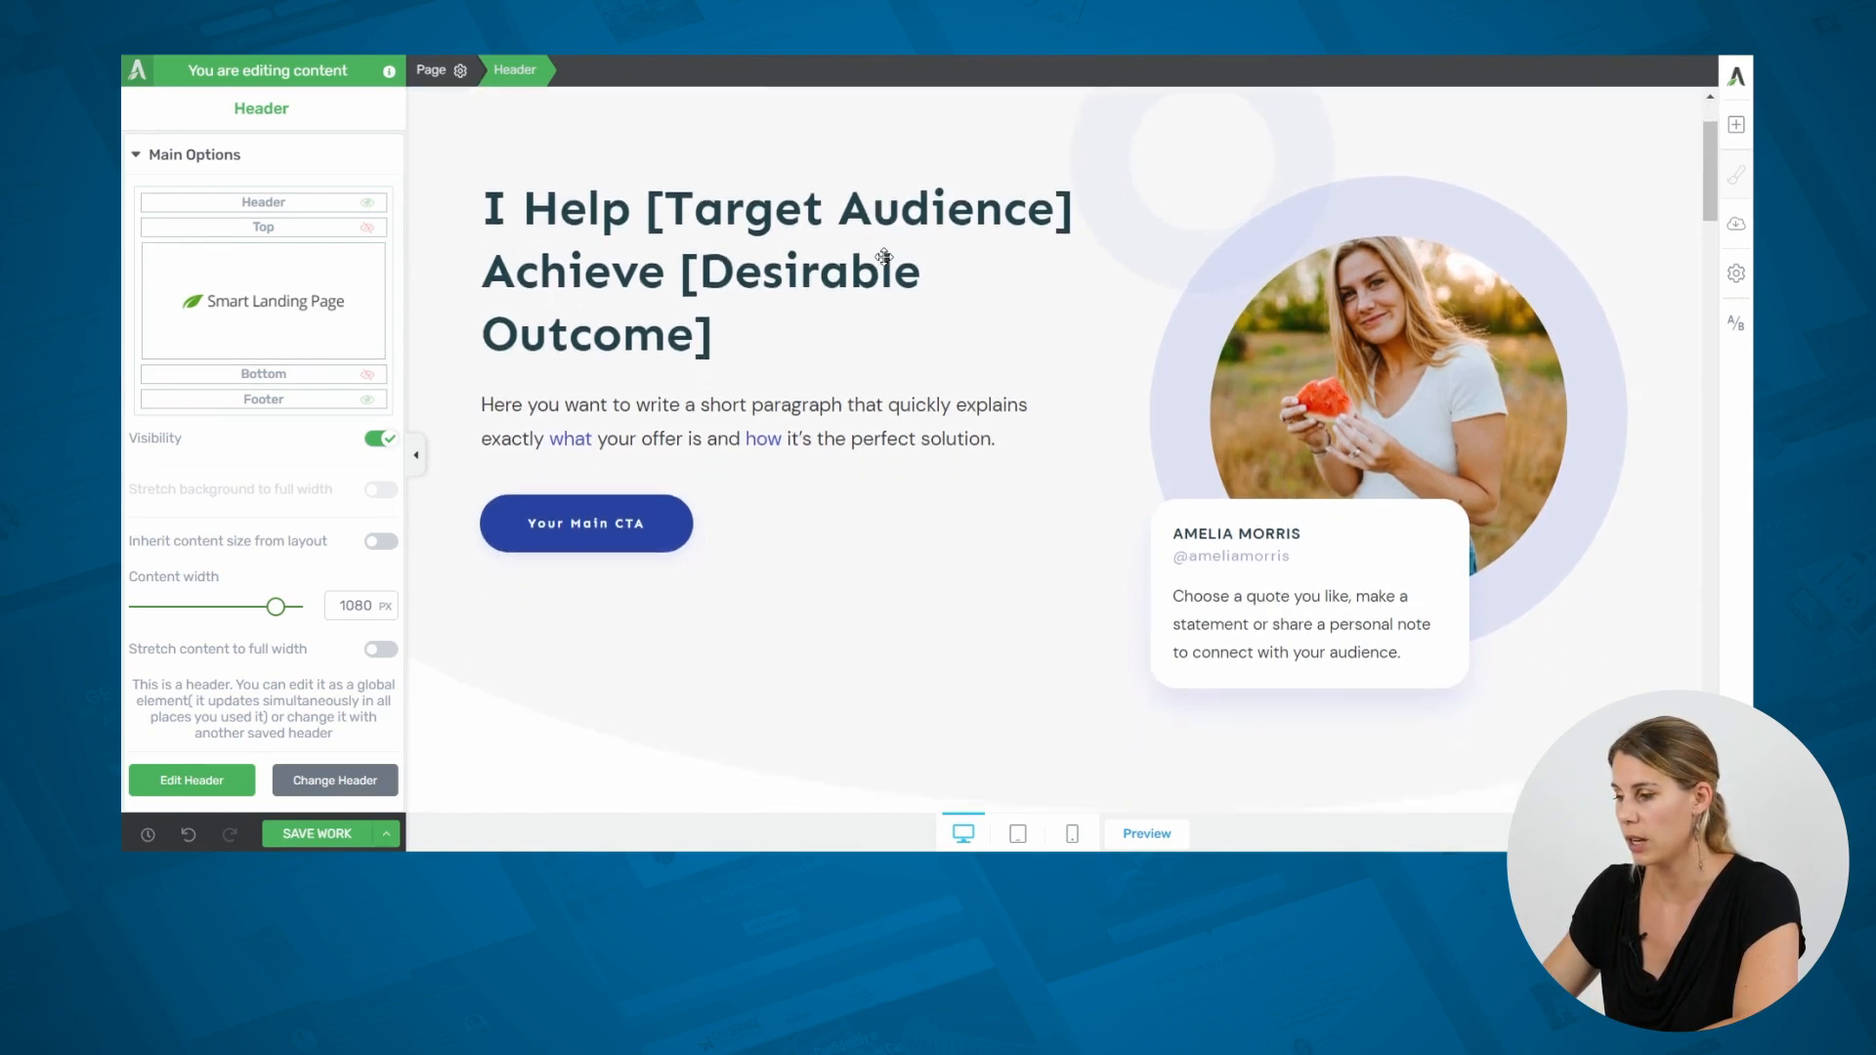
scroll(894, 263, up, 3)
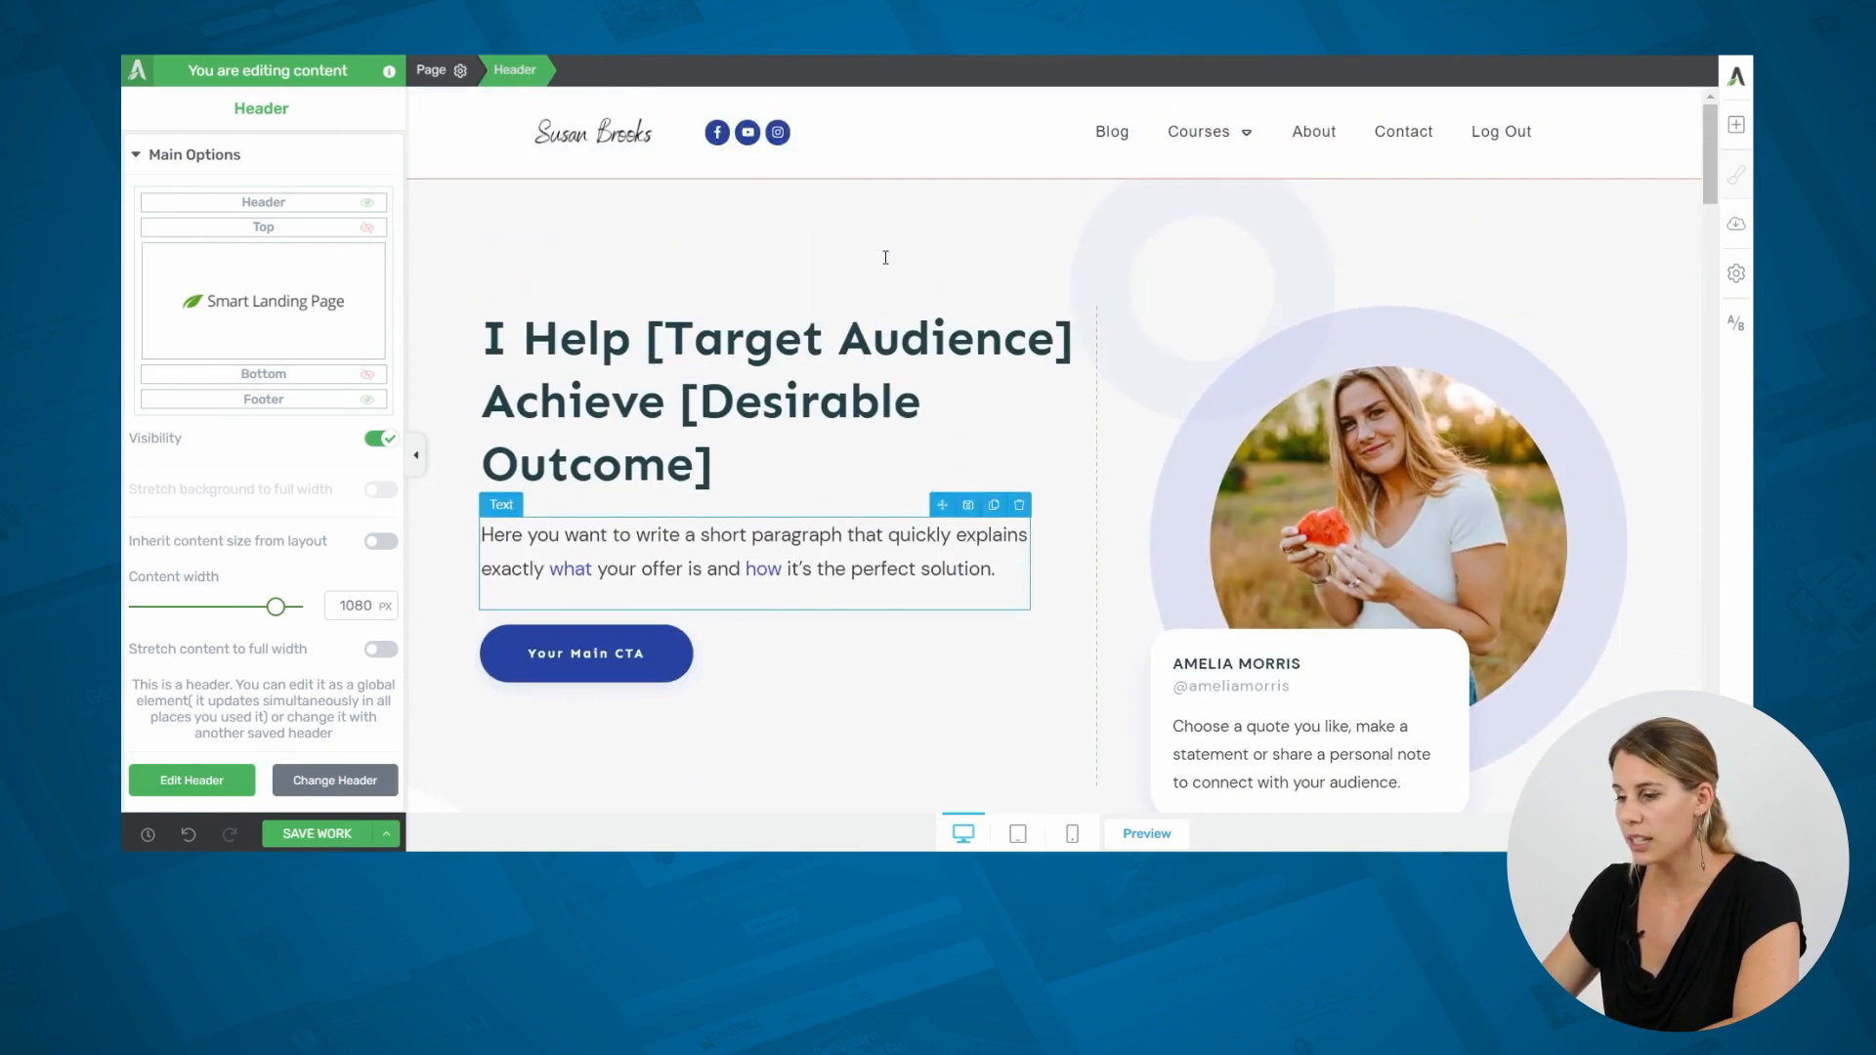
click(1365, 481)
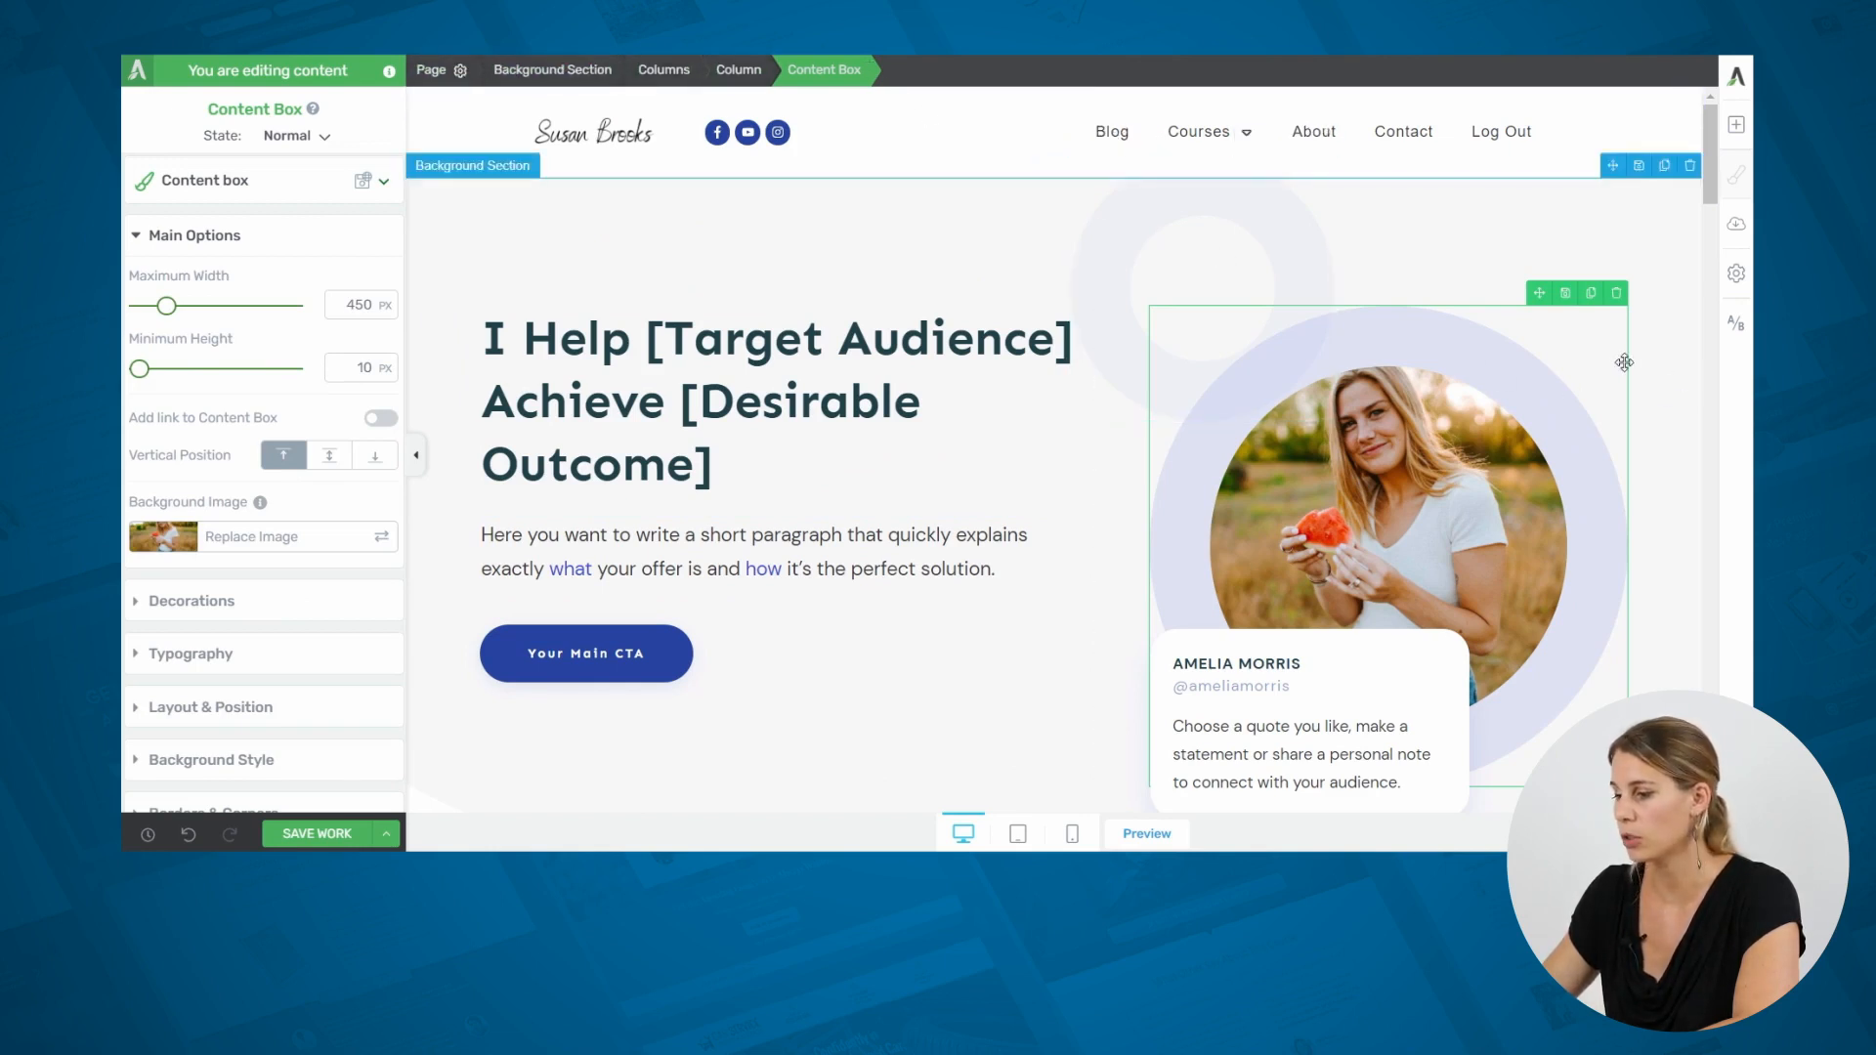
scroll(1494, 381, down, 1)
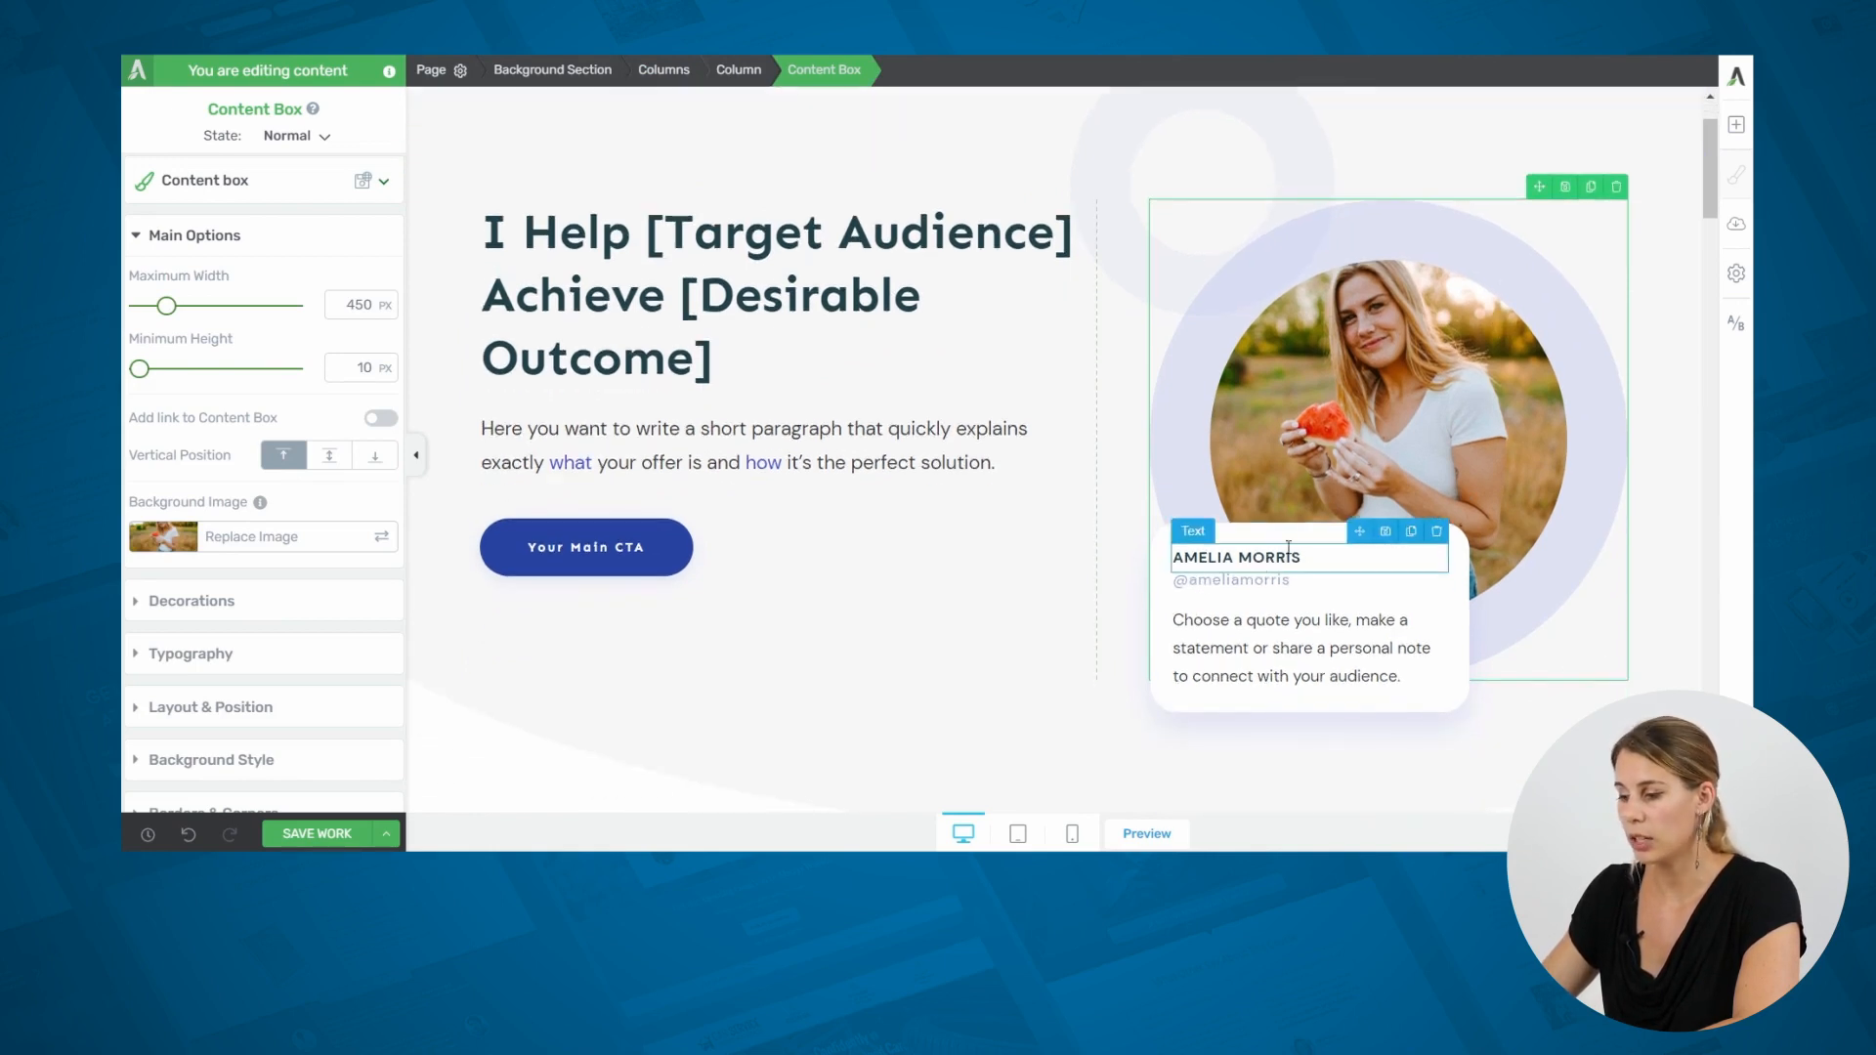
scroll(813, 352, up, 1)
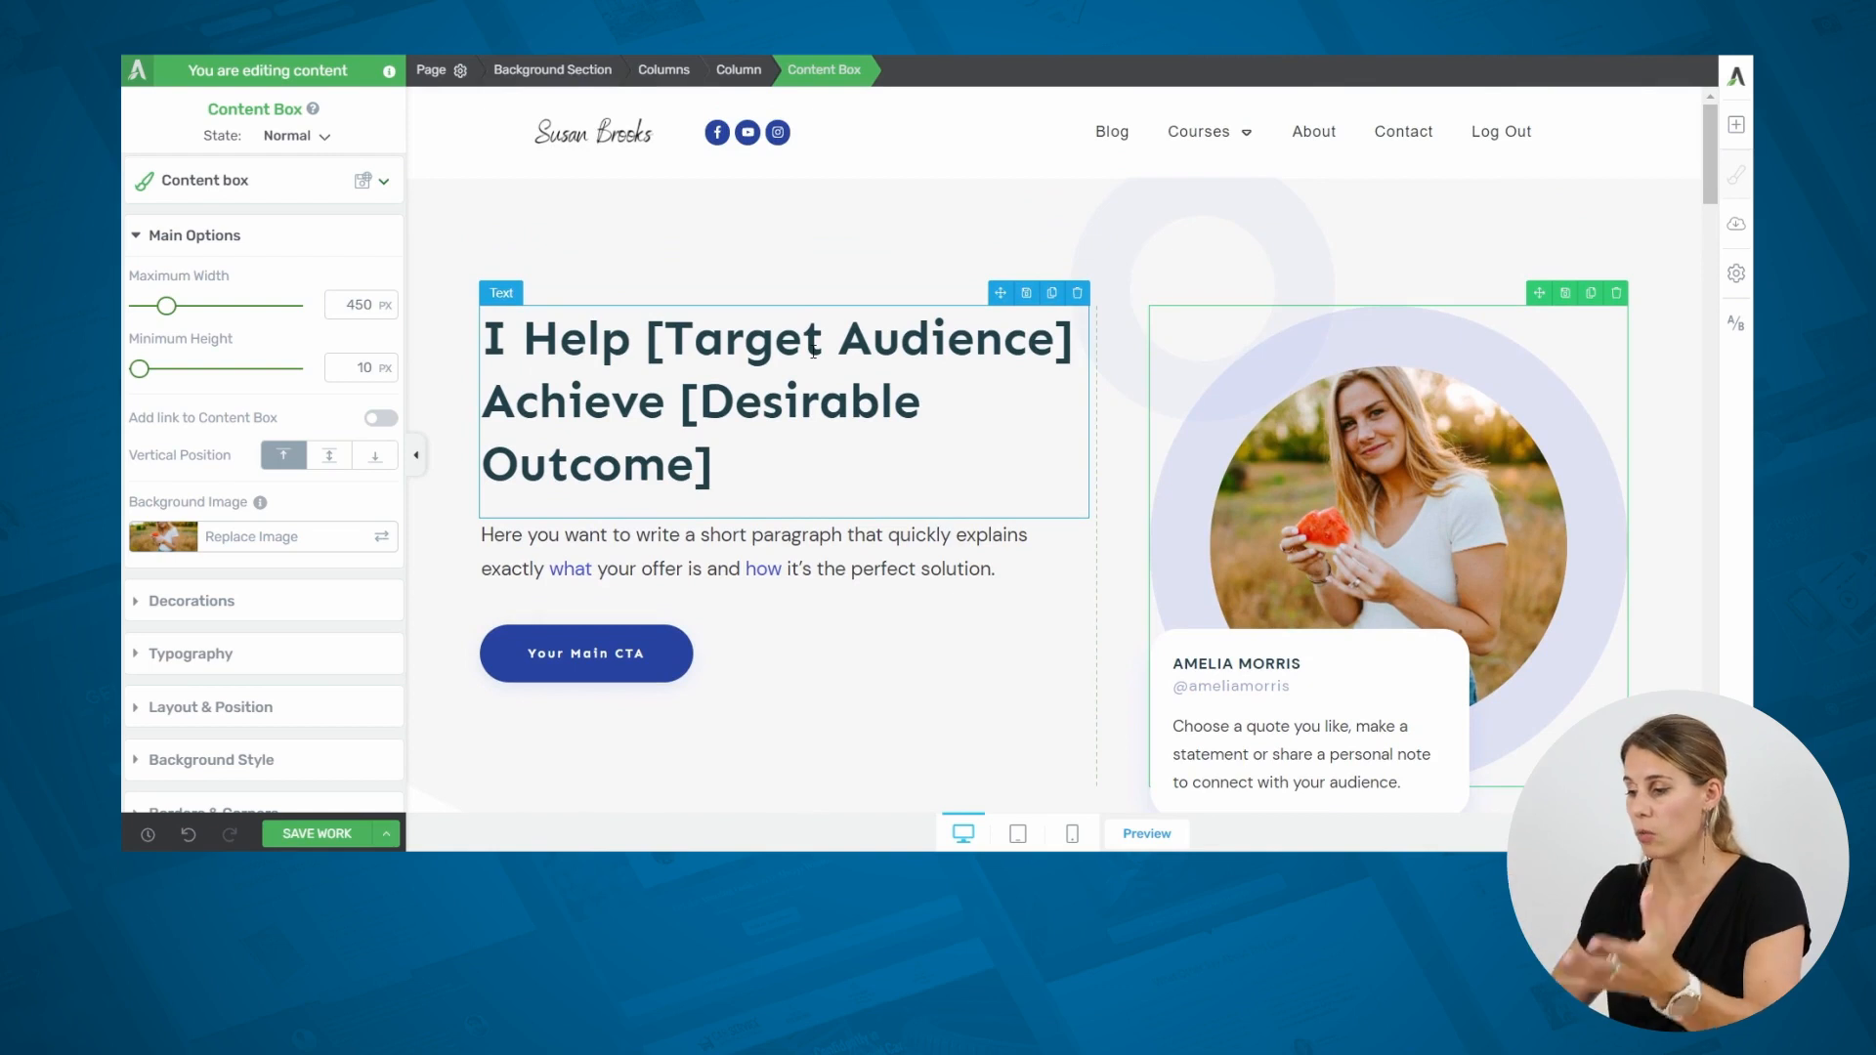
scroll(1265, 528, down, 2)
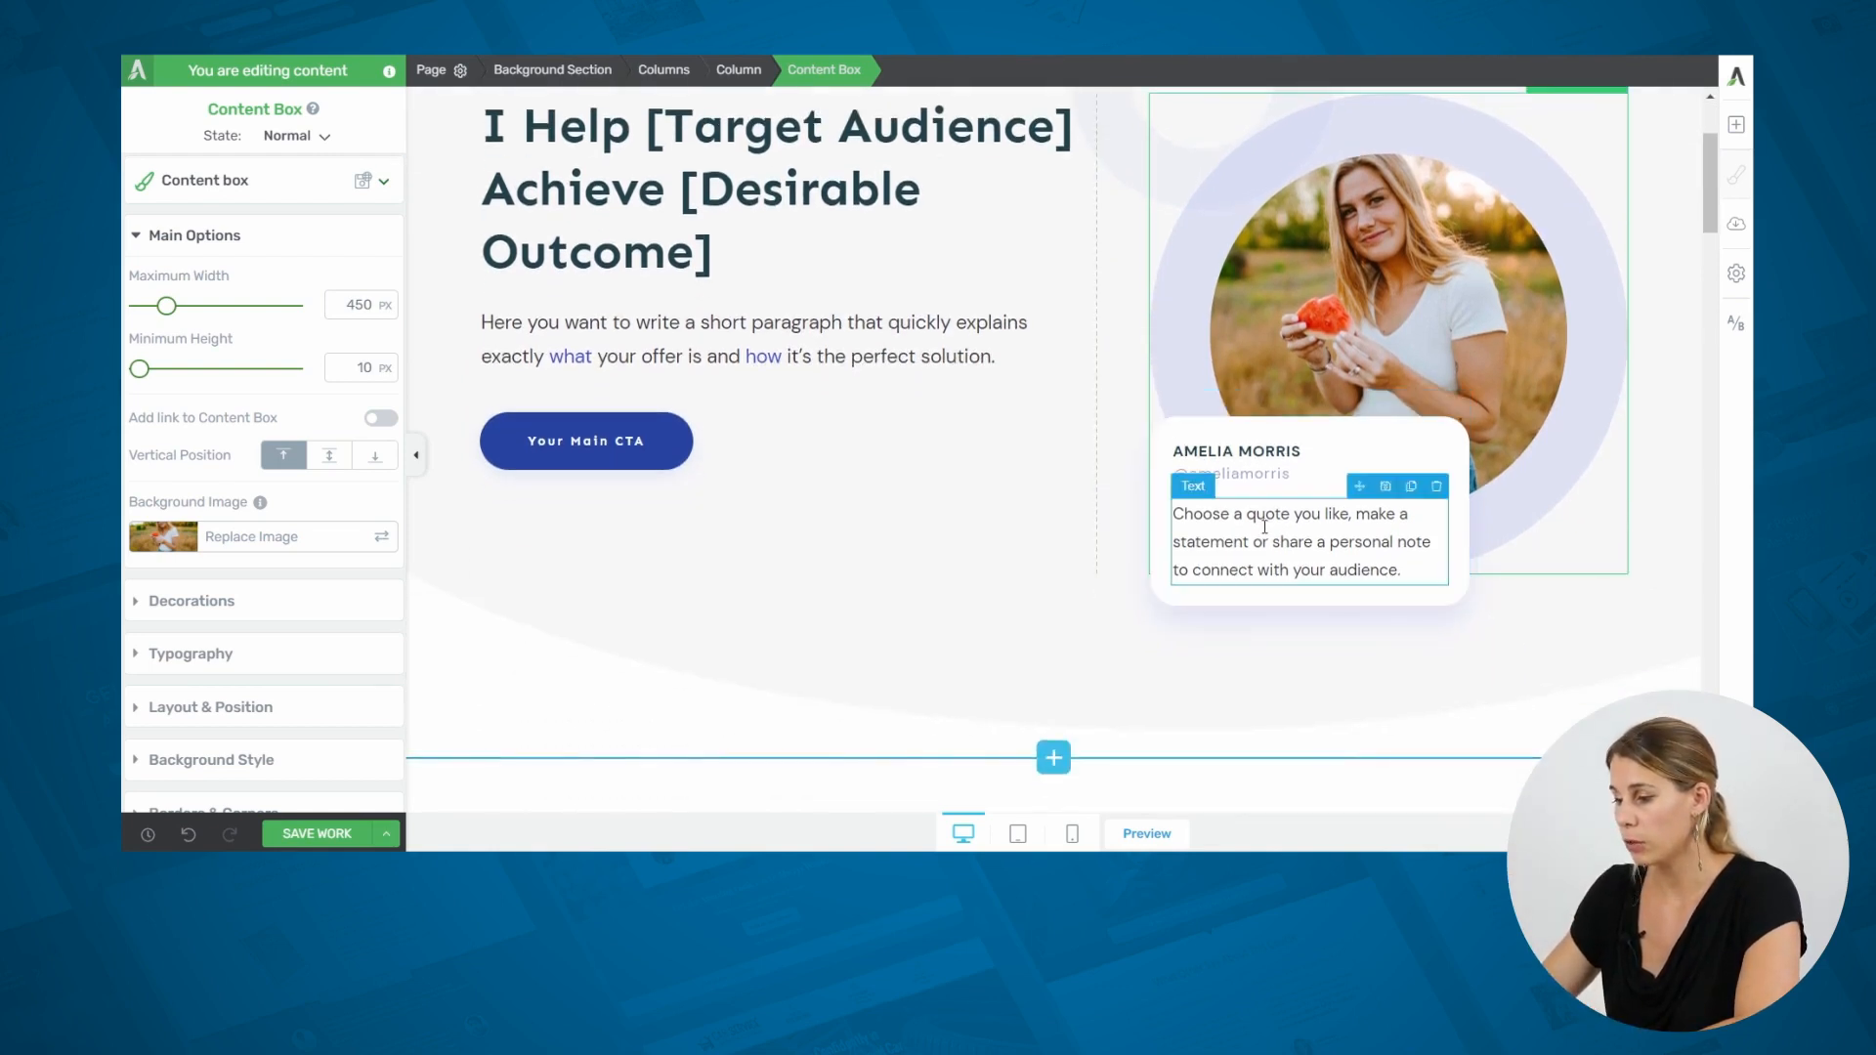
click(1264, 528)
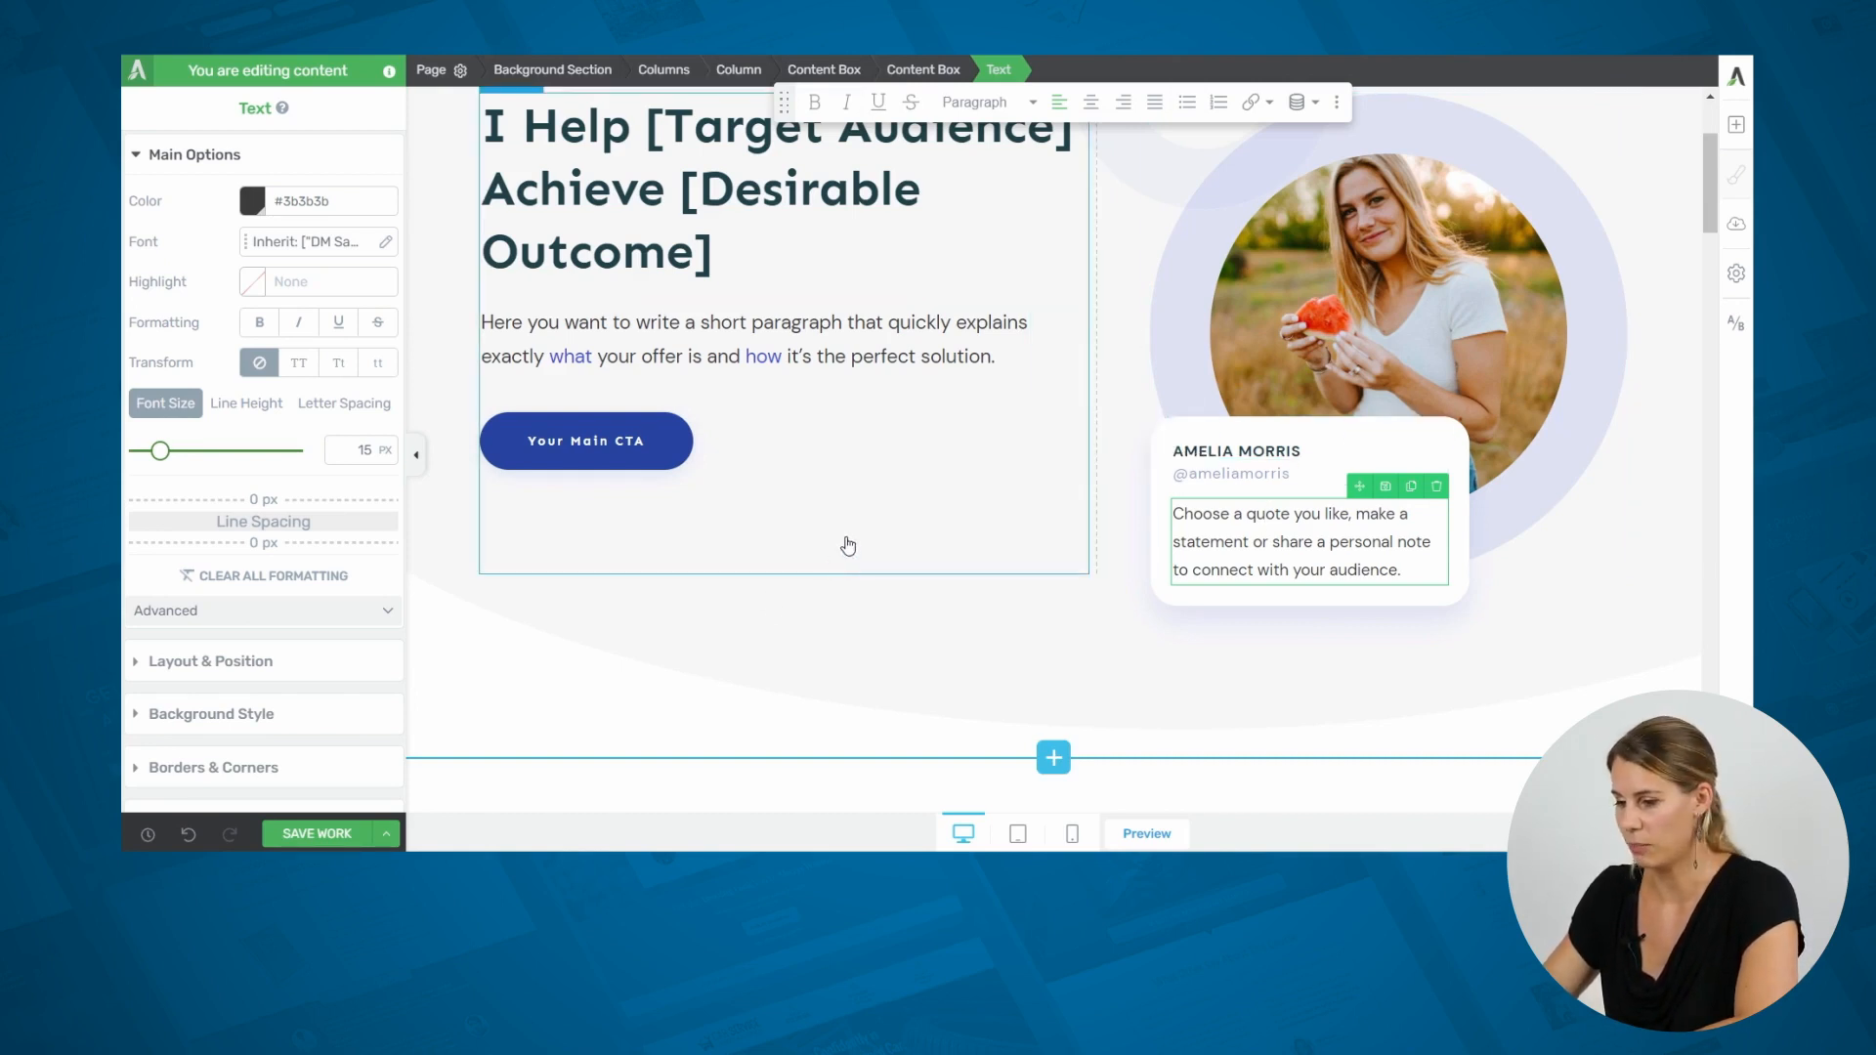
scroll(877, 520, up, 2)
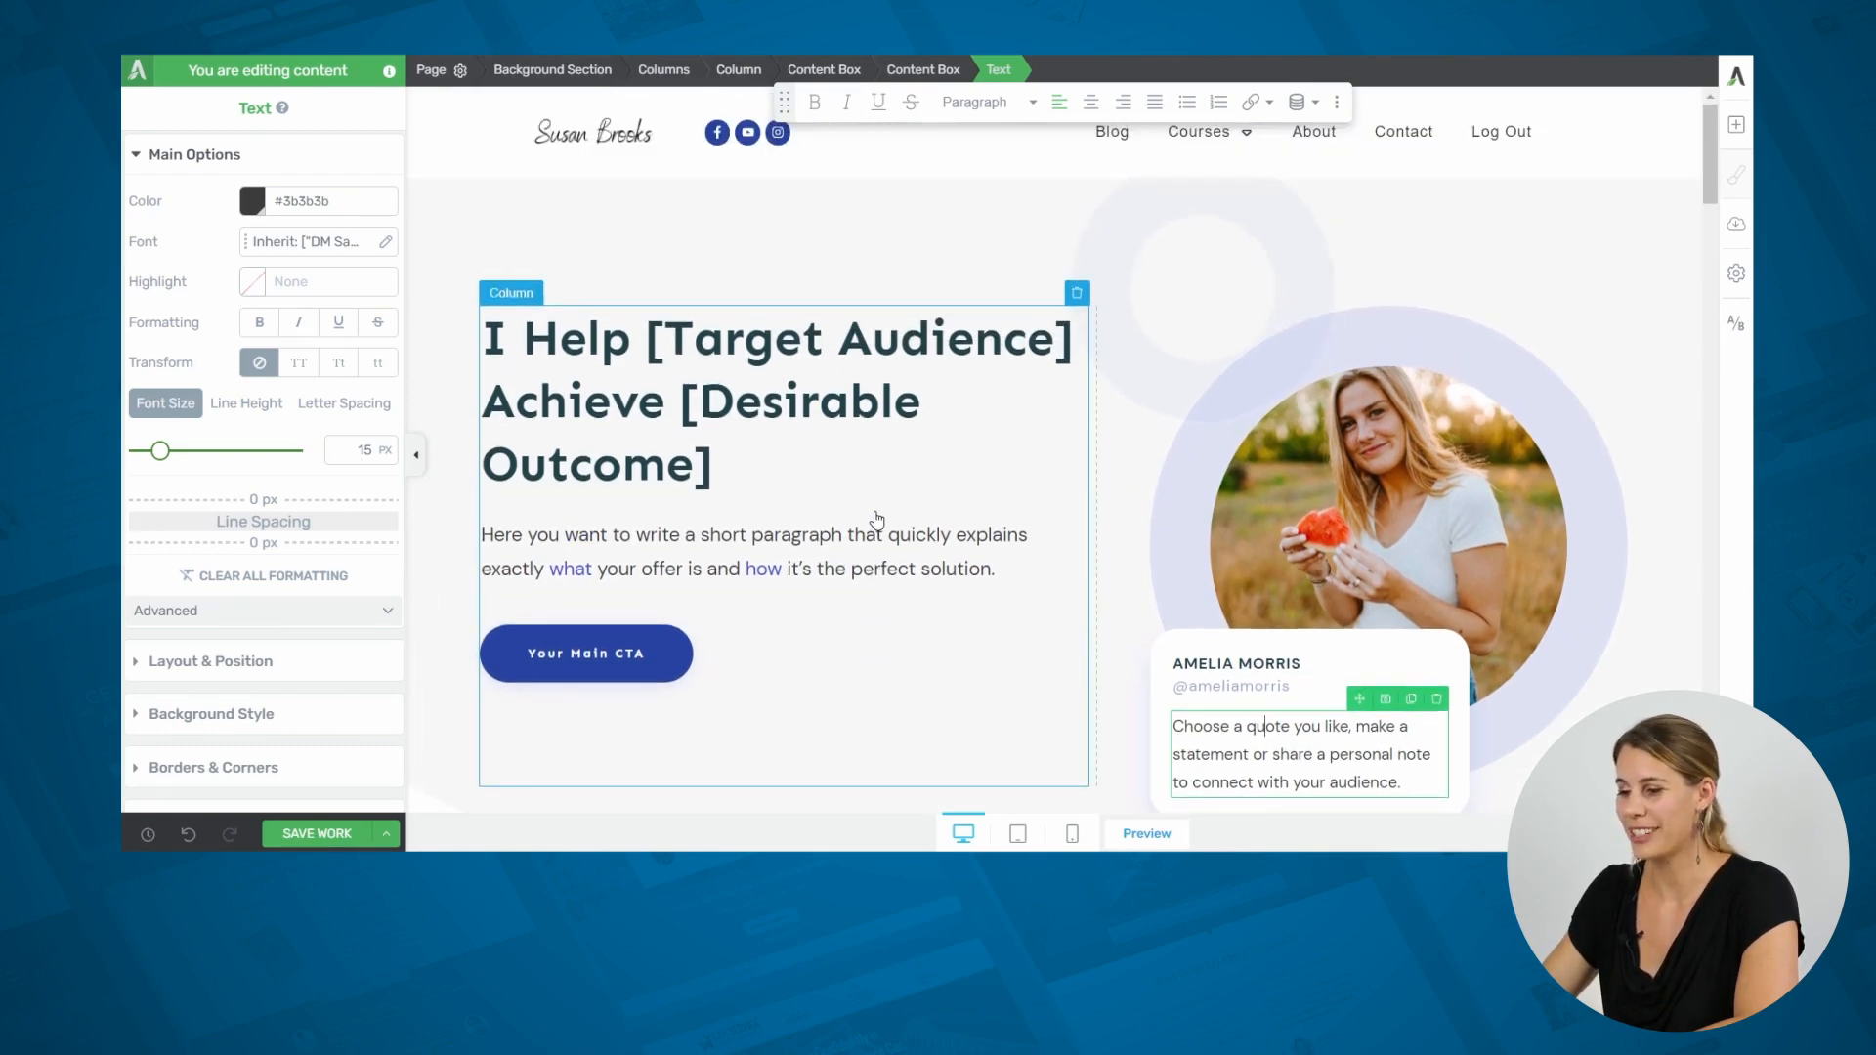
Insert the Meet our Trainers team block between the hero section and the testimonial, and check the inserted block.
scroll(876, 519, down, 5)
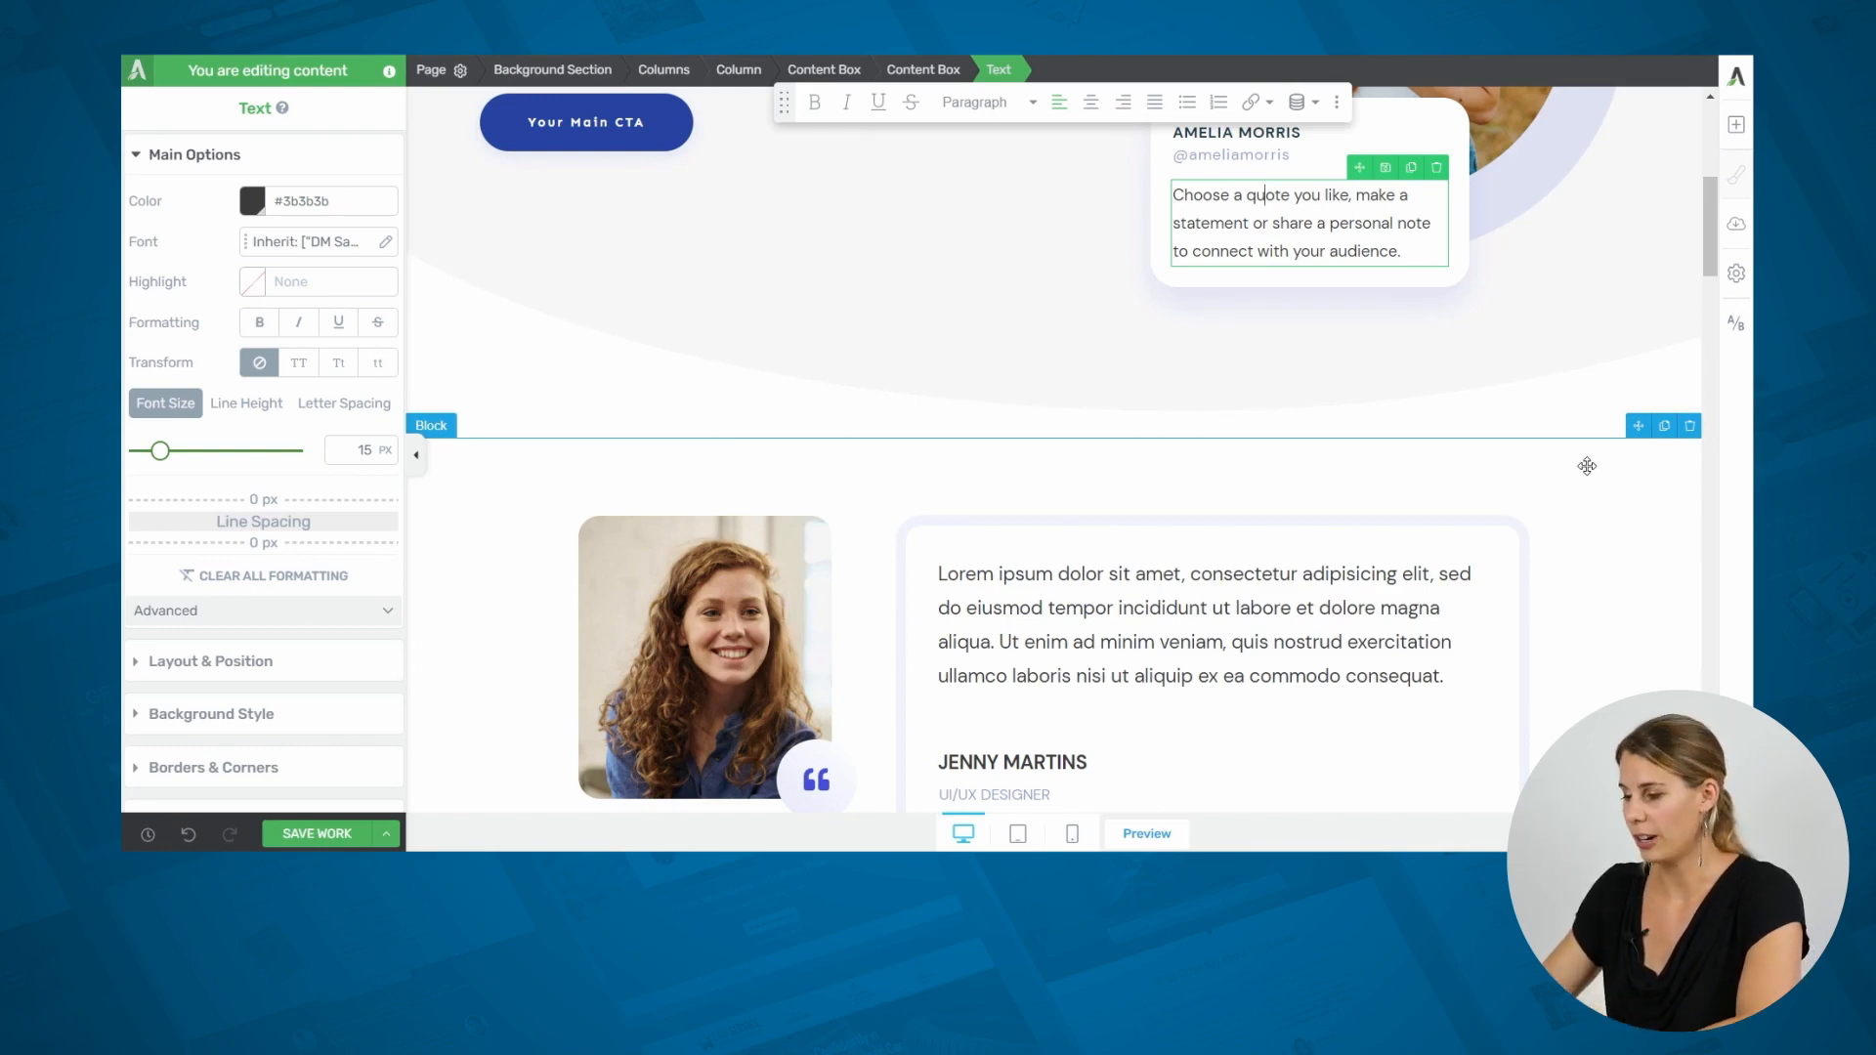
click(1048, 440)
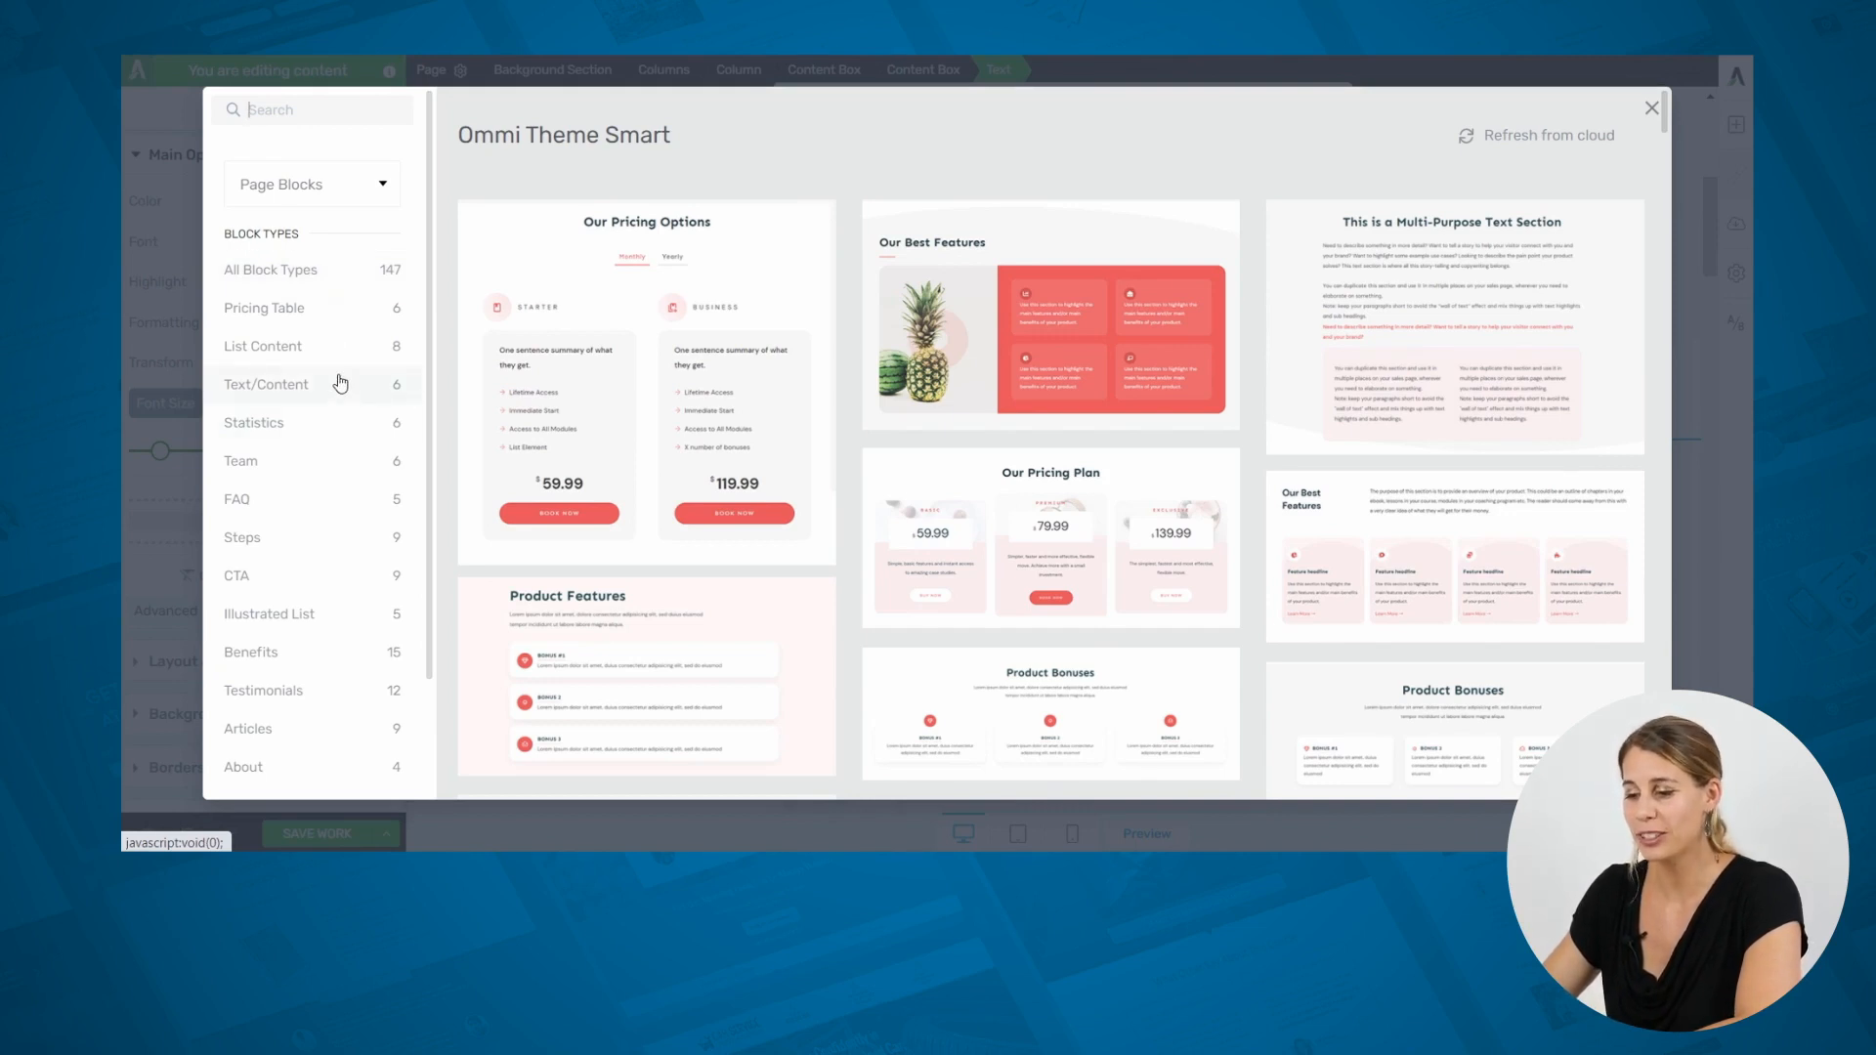
click(281, 463)
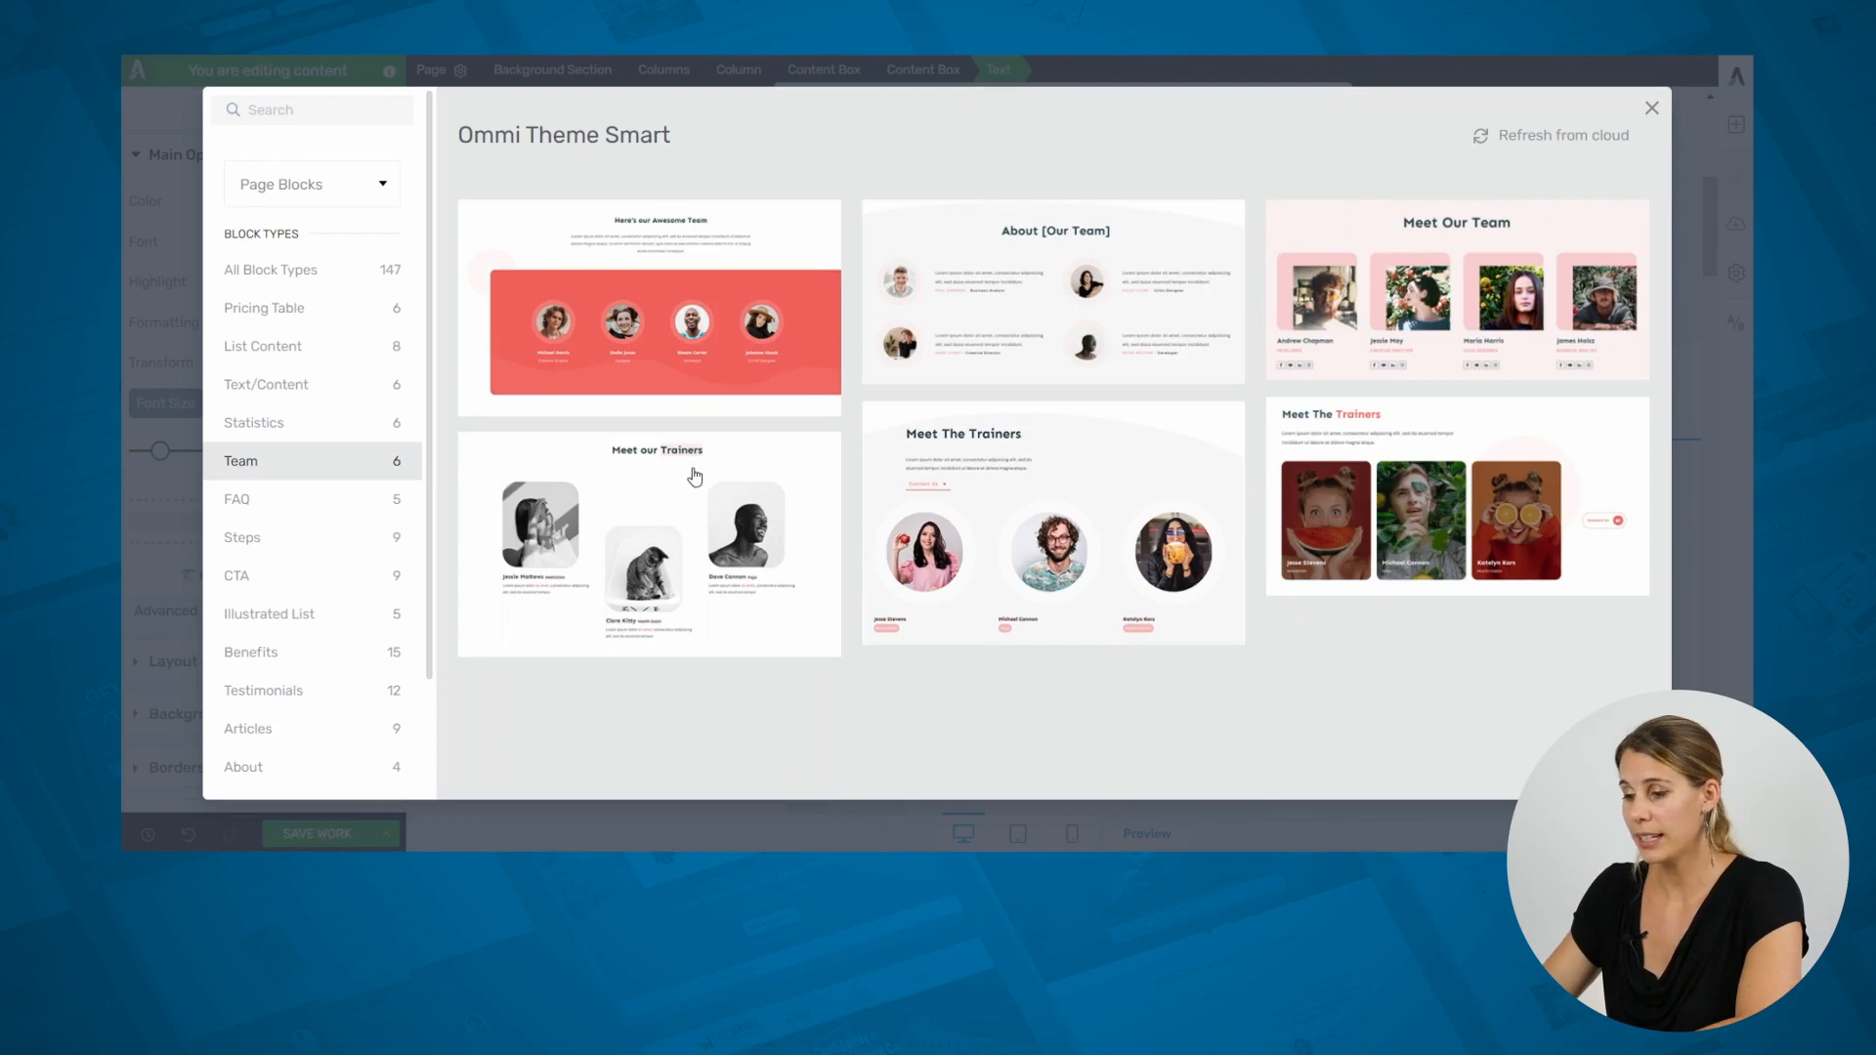
click(653, 485)
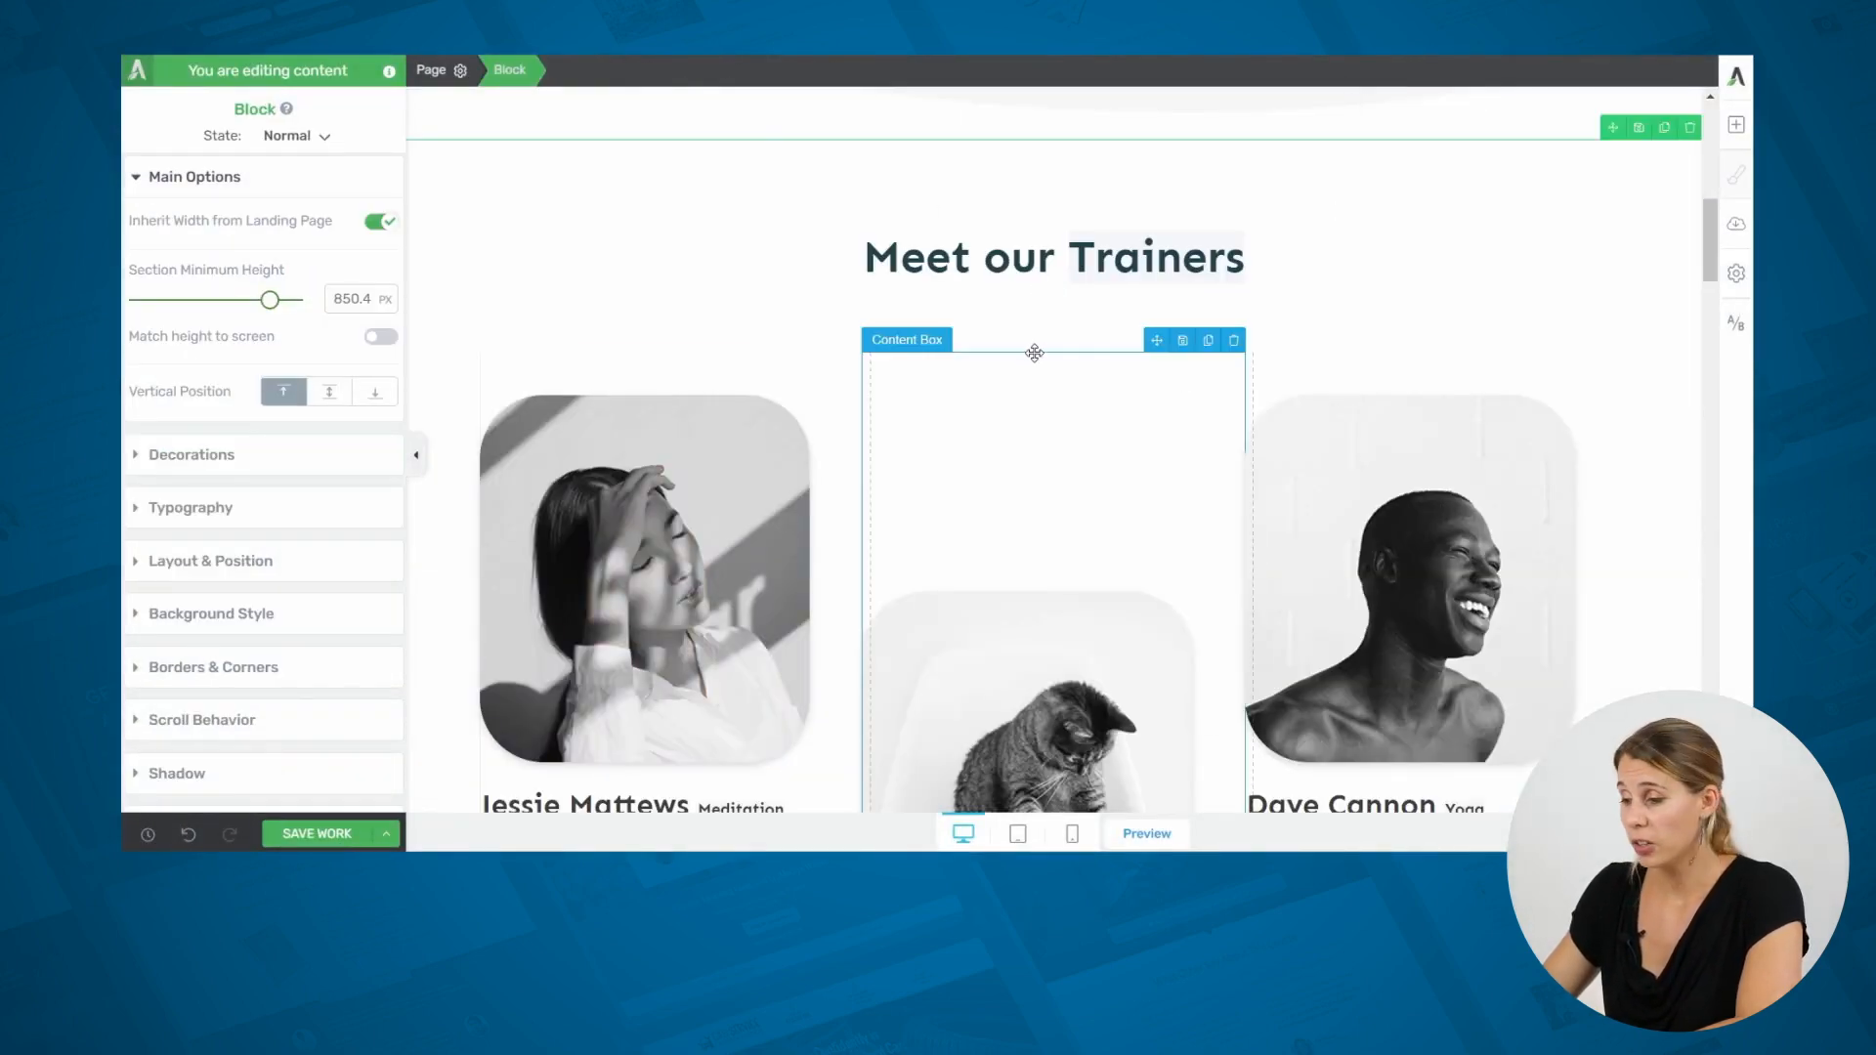
scroll(1034, 353, down, 2)
scroll(1034, 352, down, 4)
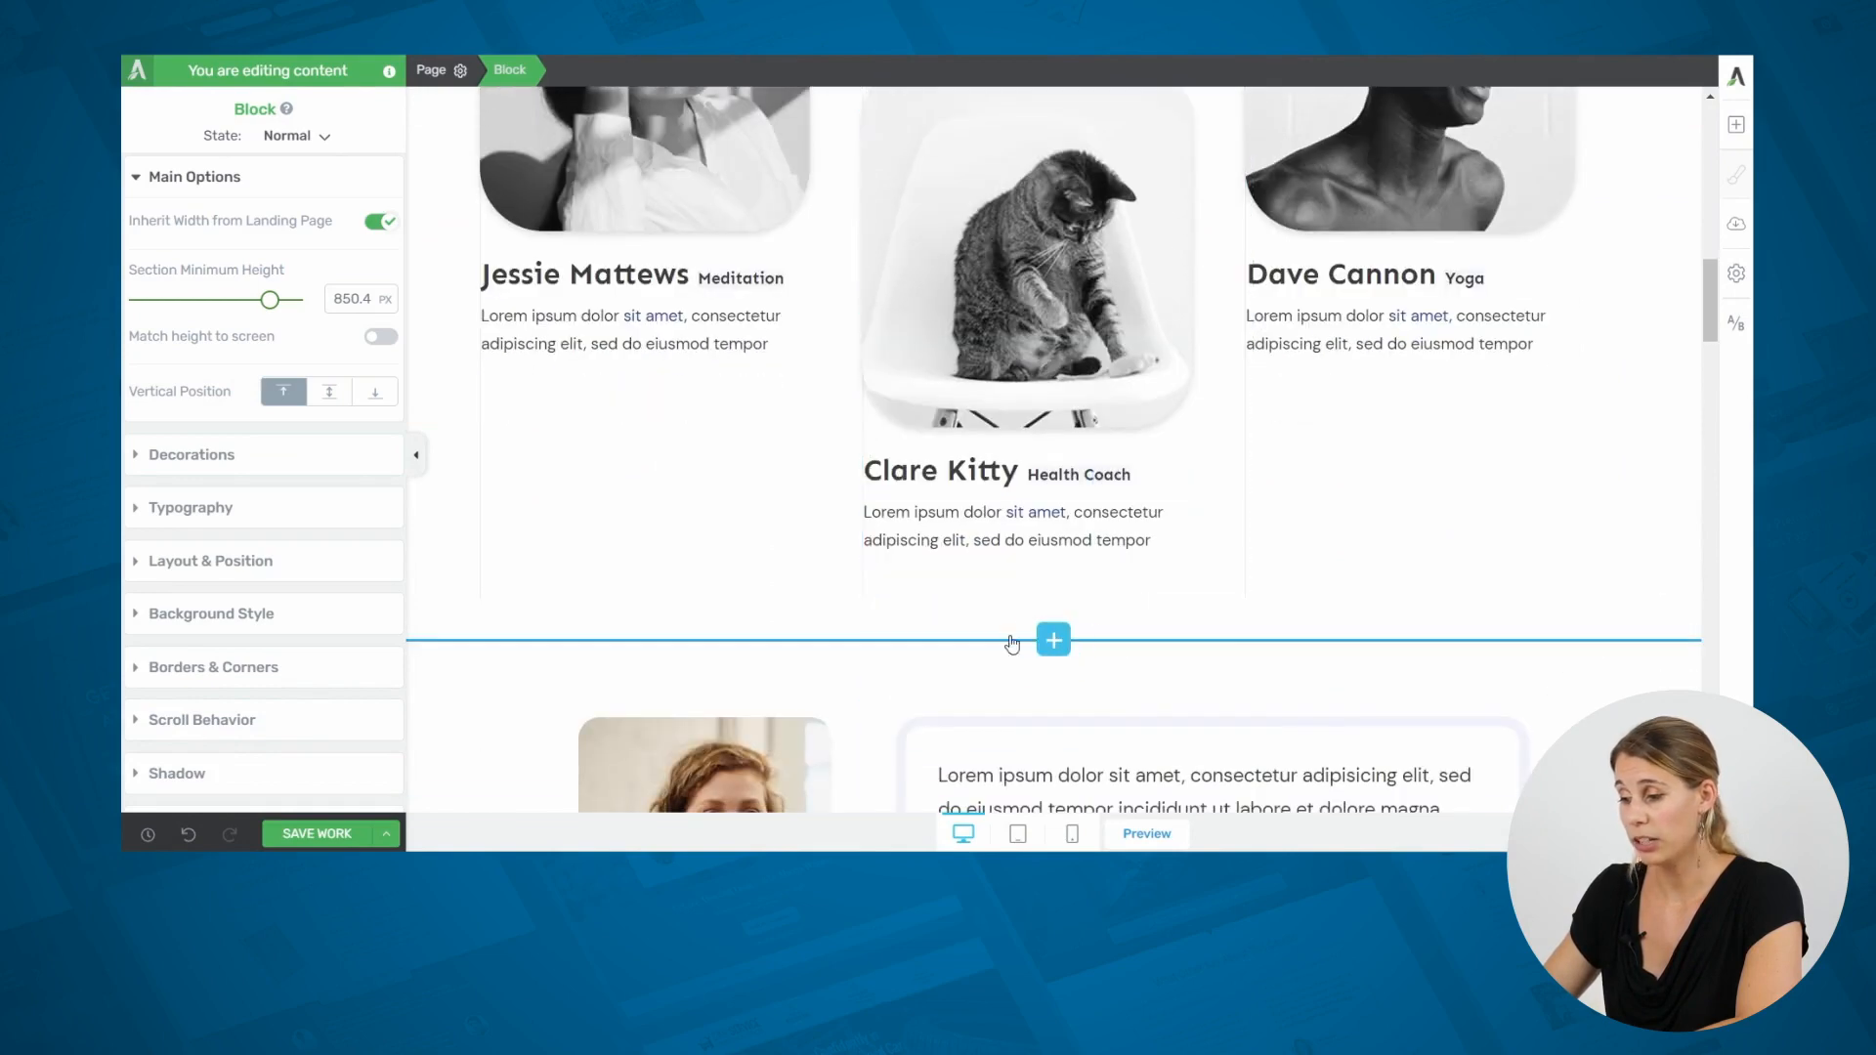
scroll(1311, 511, up, 5)
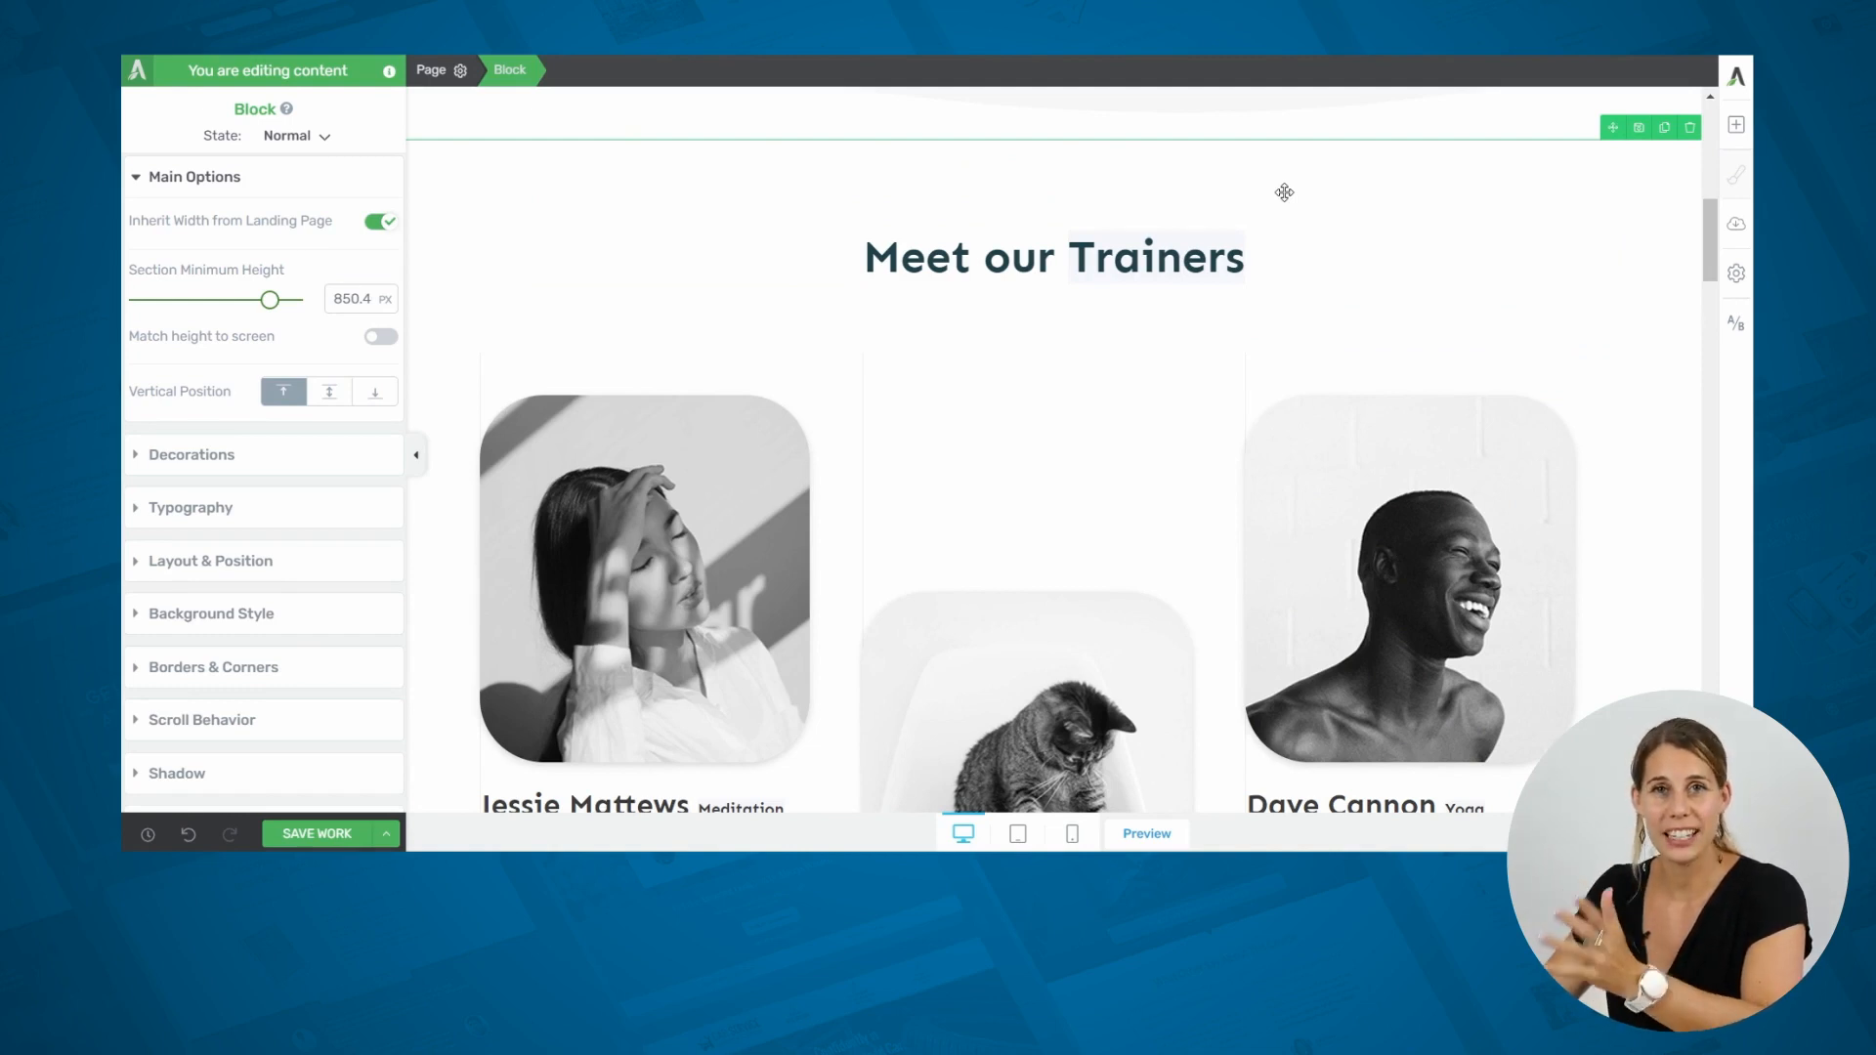
scroll(1285, 195, up, 10)
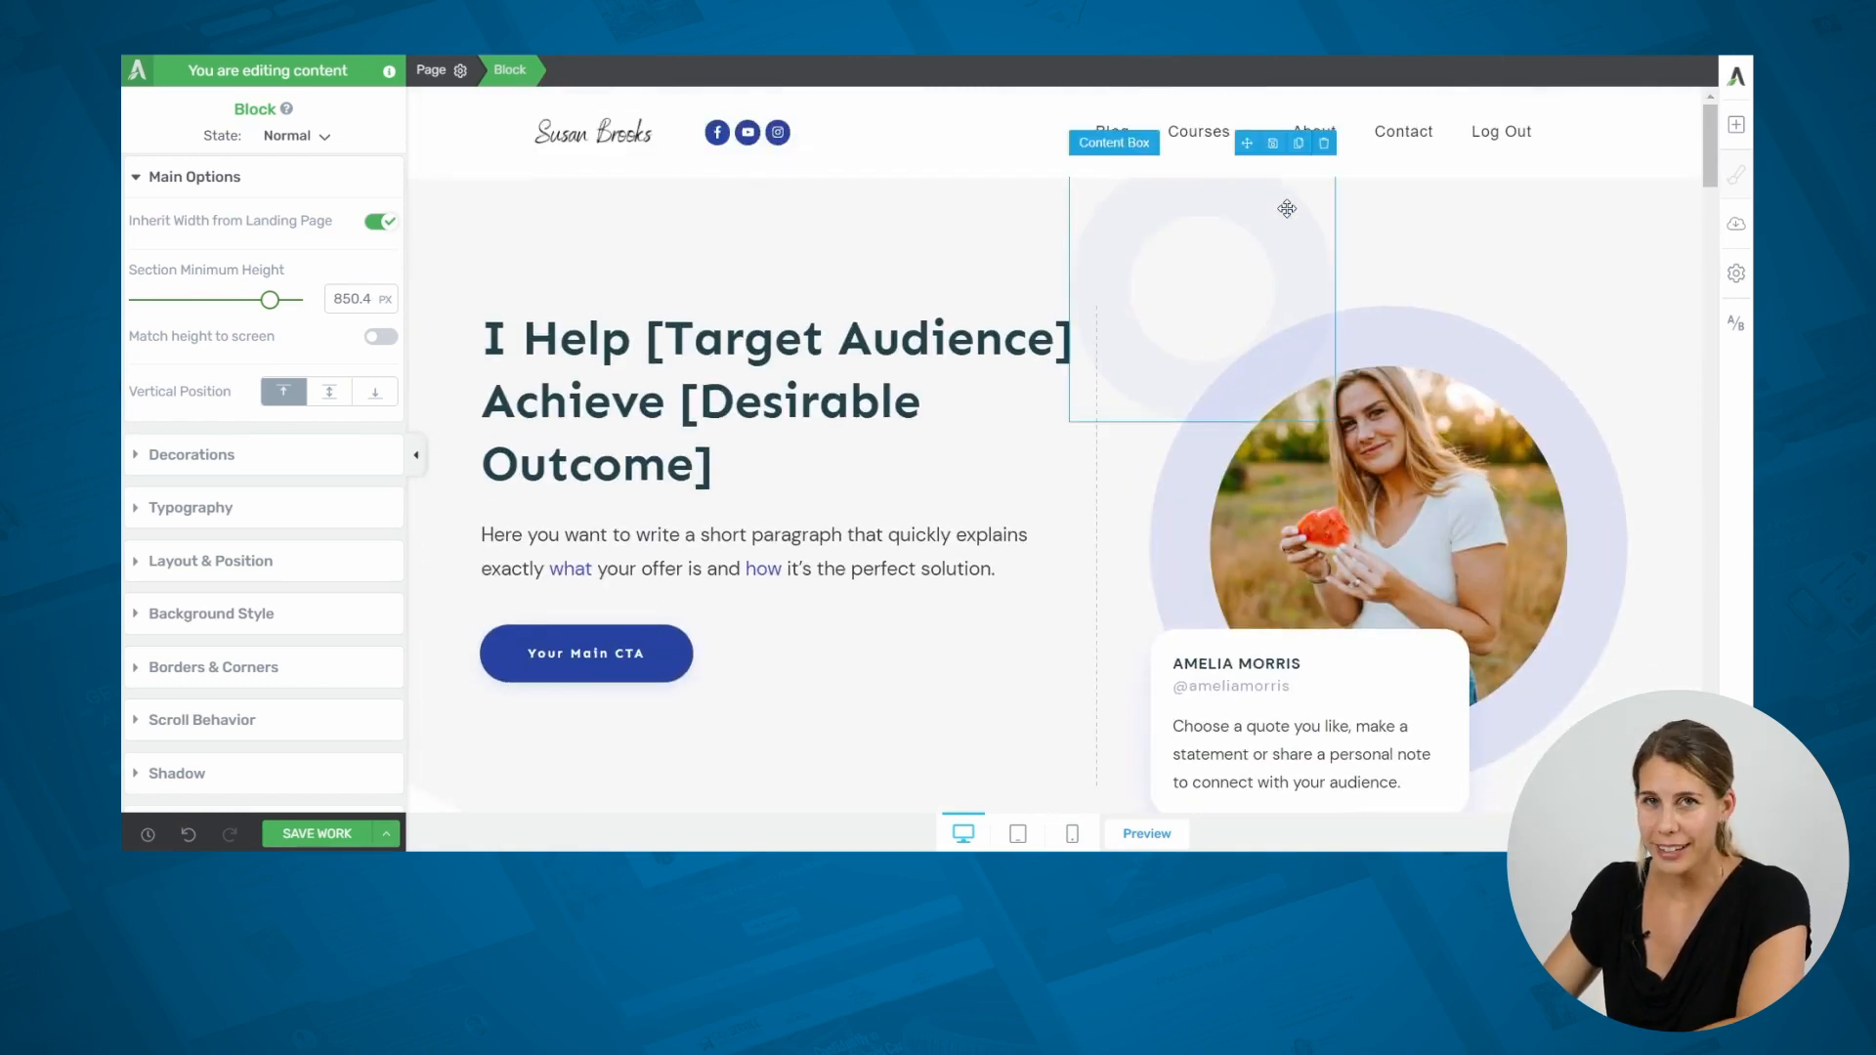
Look at the pre-built Smart Landing Page templates in the Landing Page Library without changing the page's template.
click(1737, 226)
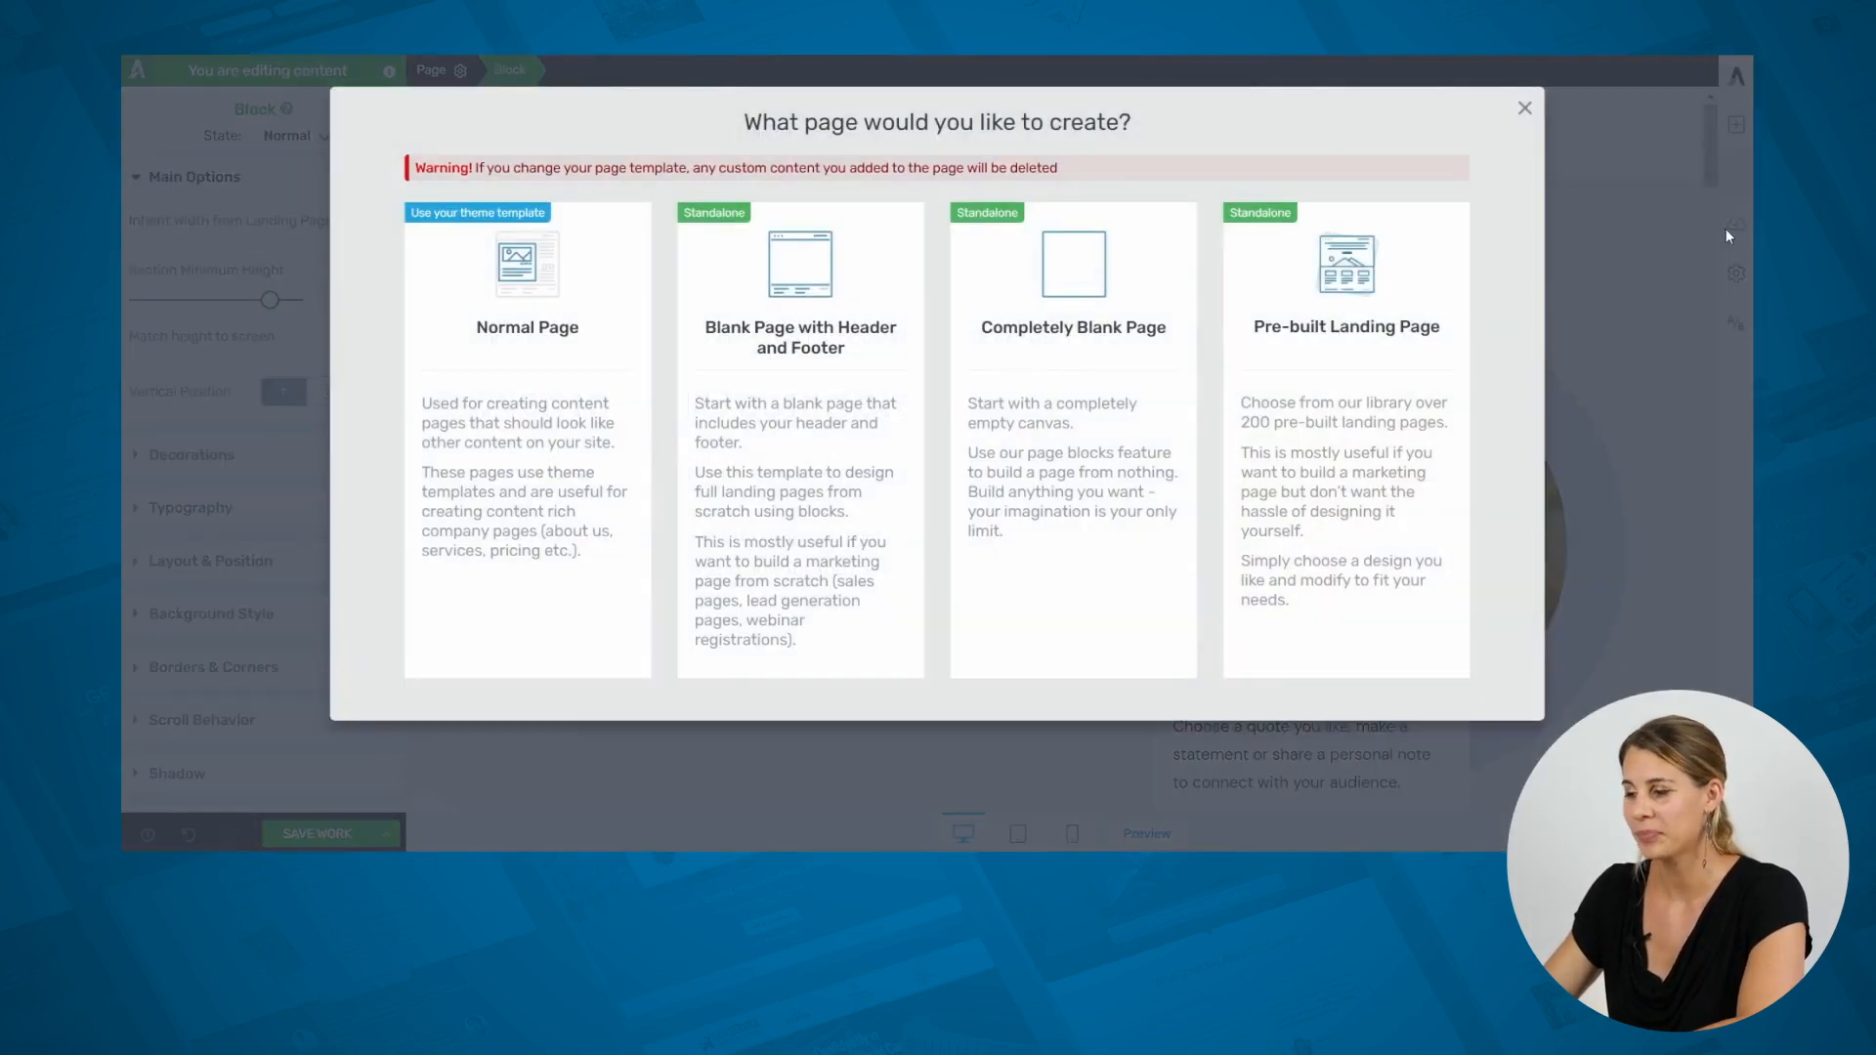
click(1329, 356)
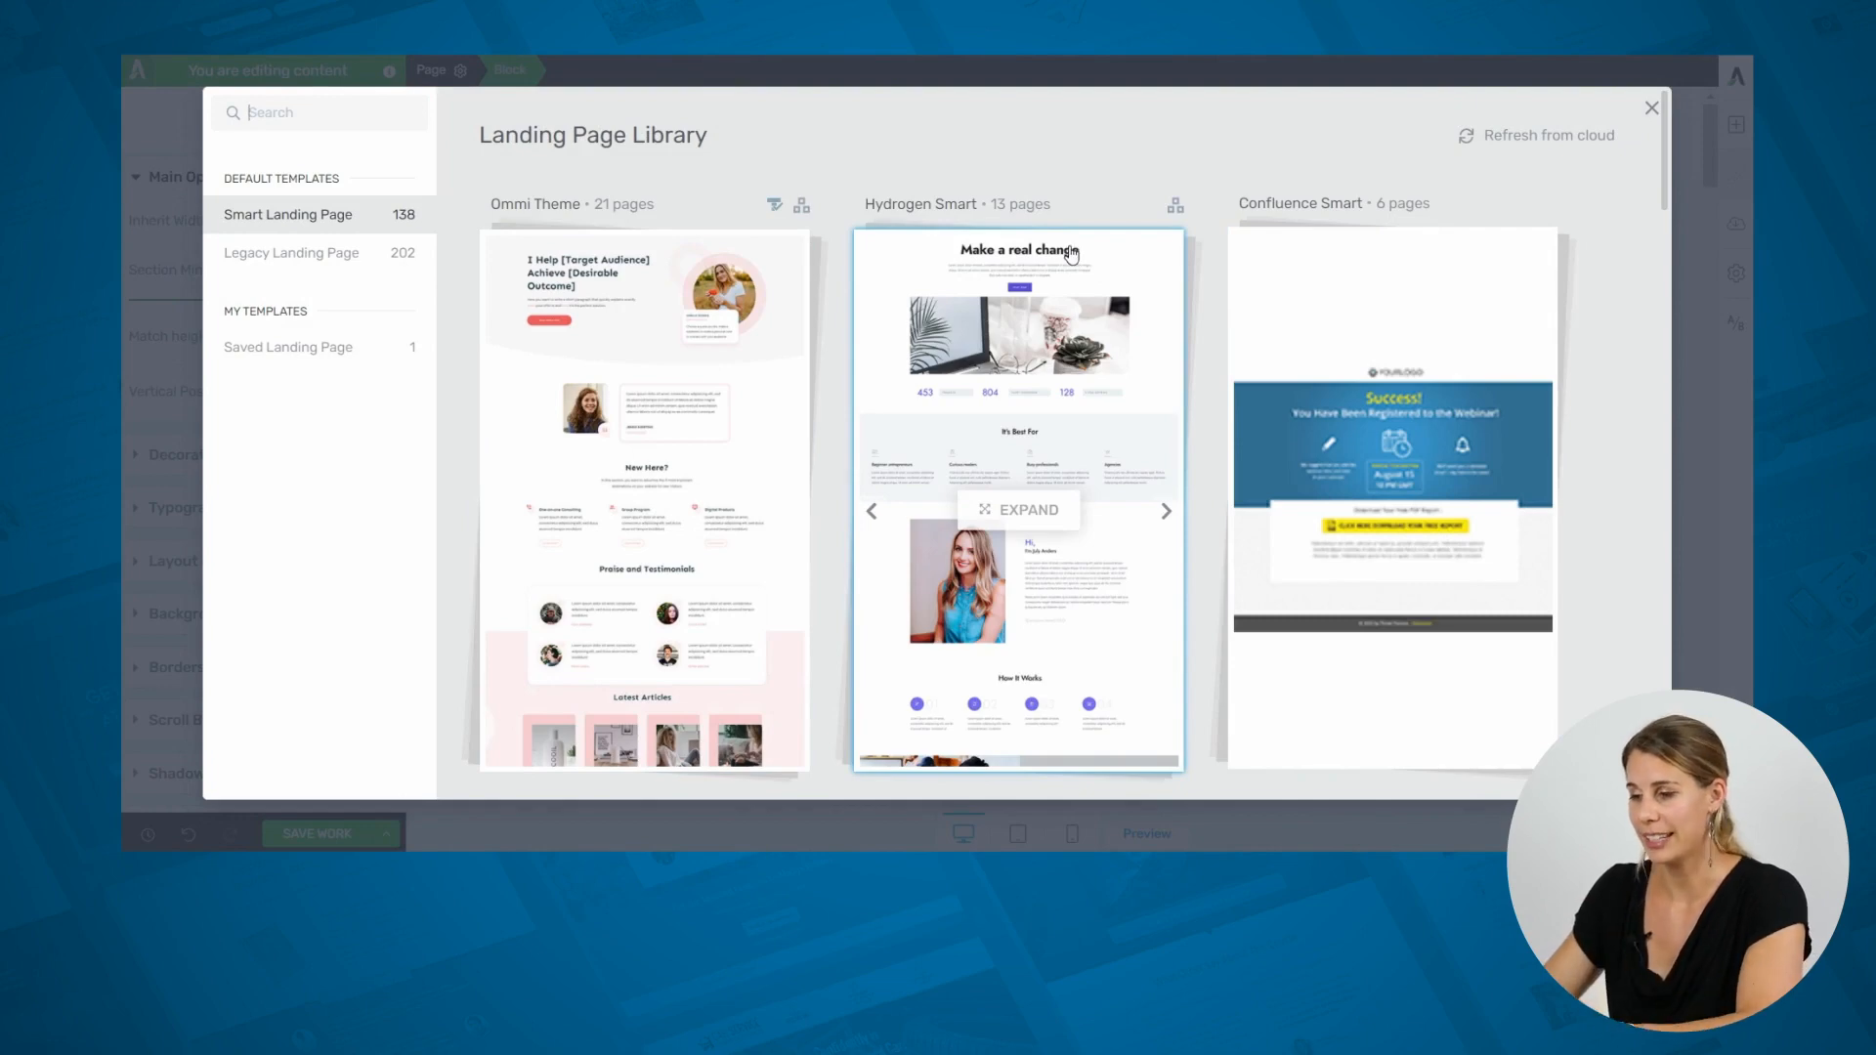
click(1652, 110)
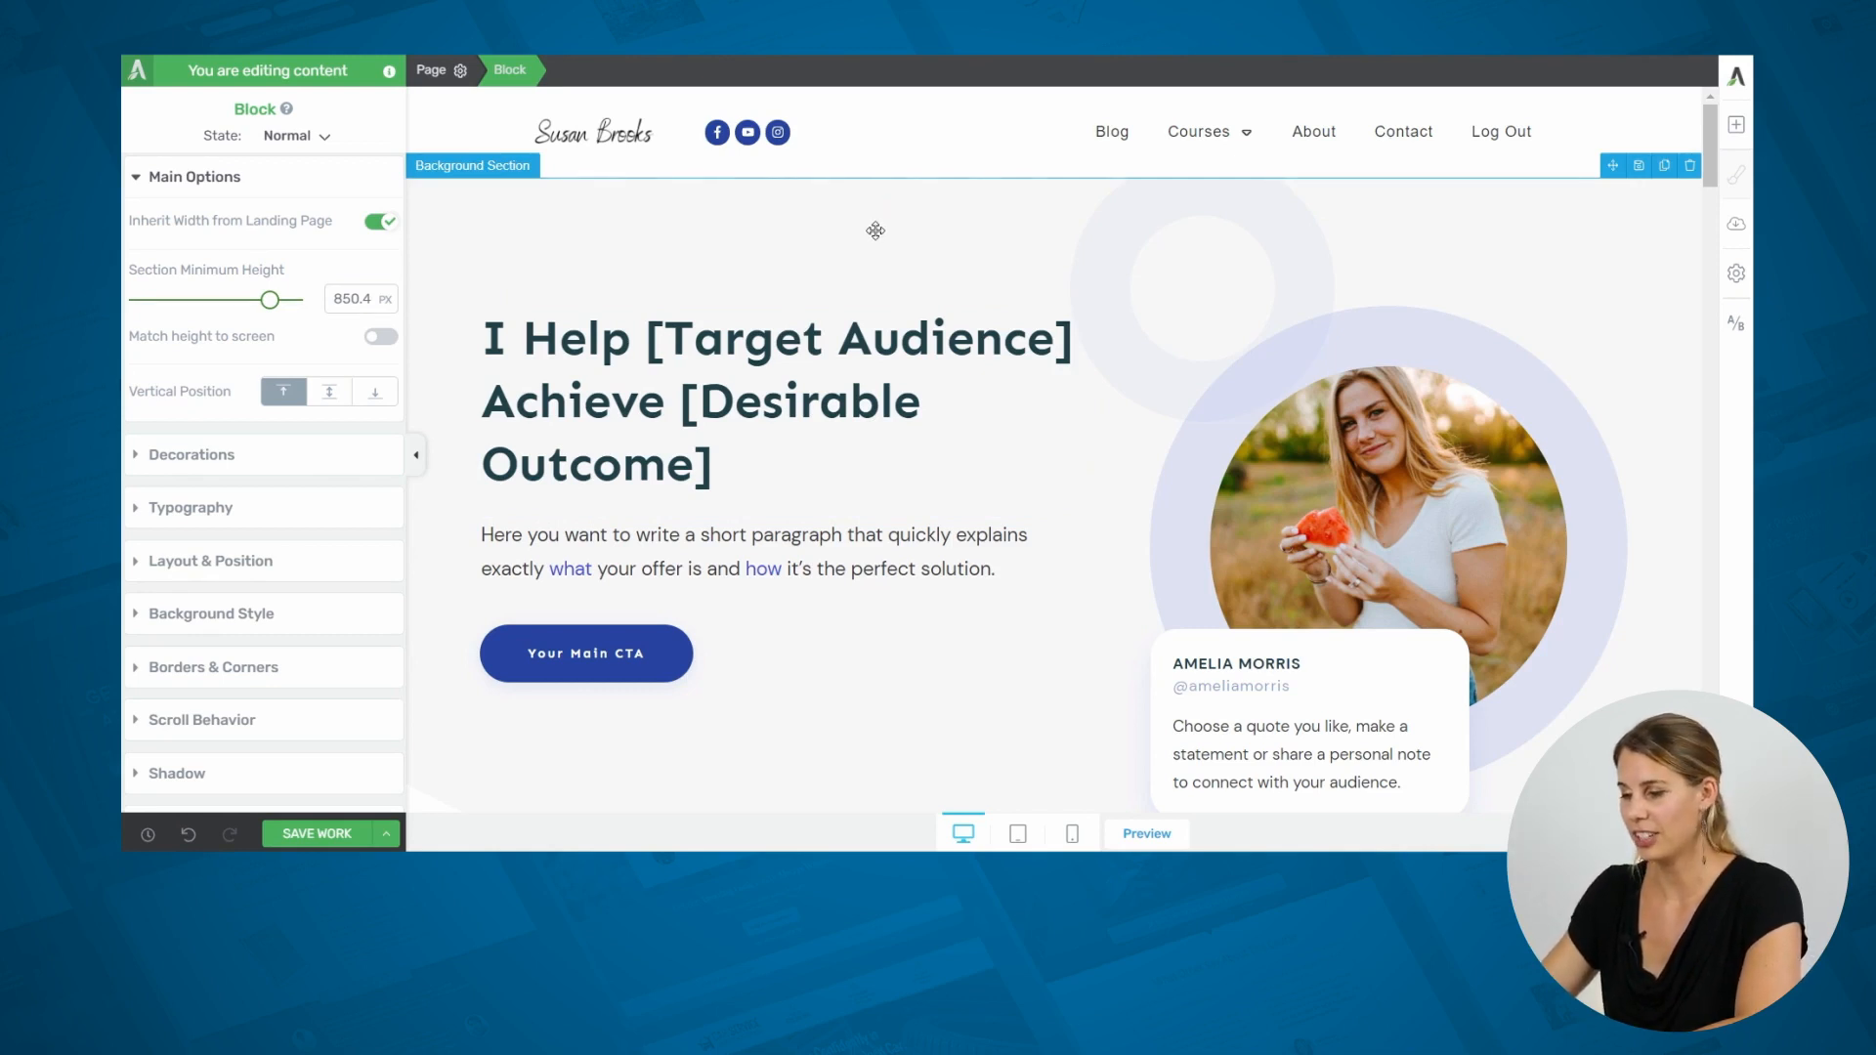
Enlarge all icons in the New Here? section to 41 px using group styling.
scroll(875, 230, down, 2)
scroll(877, 231, down, 1)
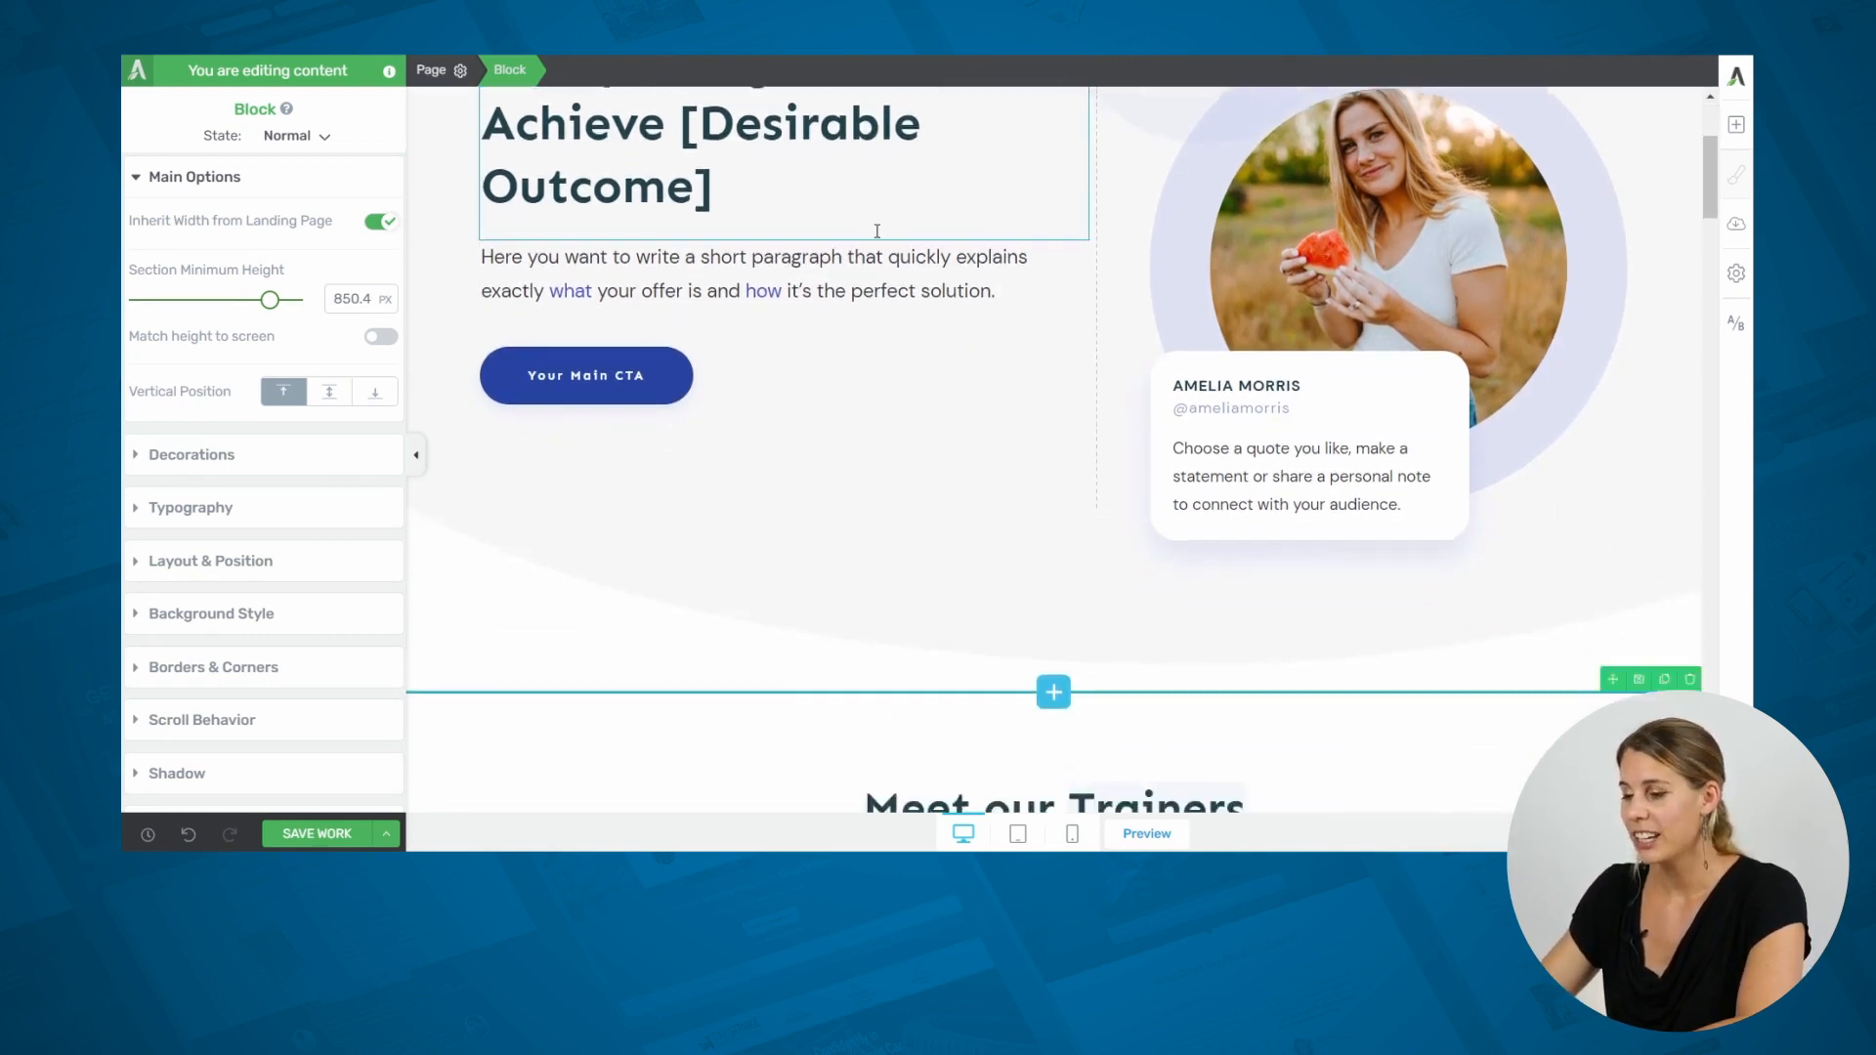
scroll(876, 231, down, 2)
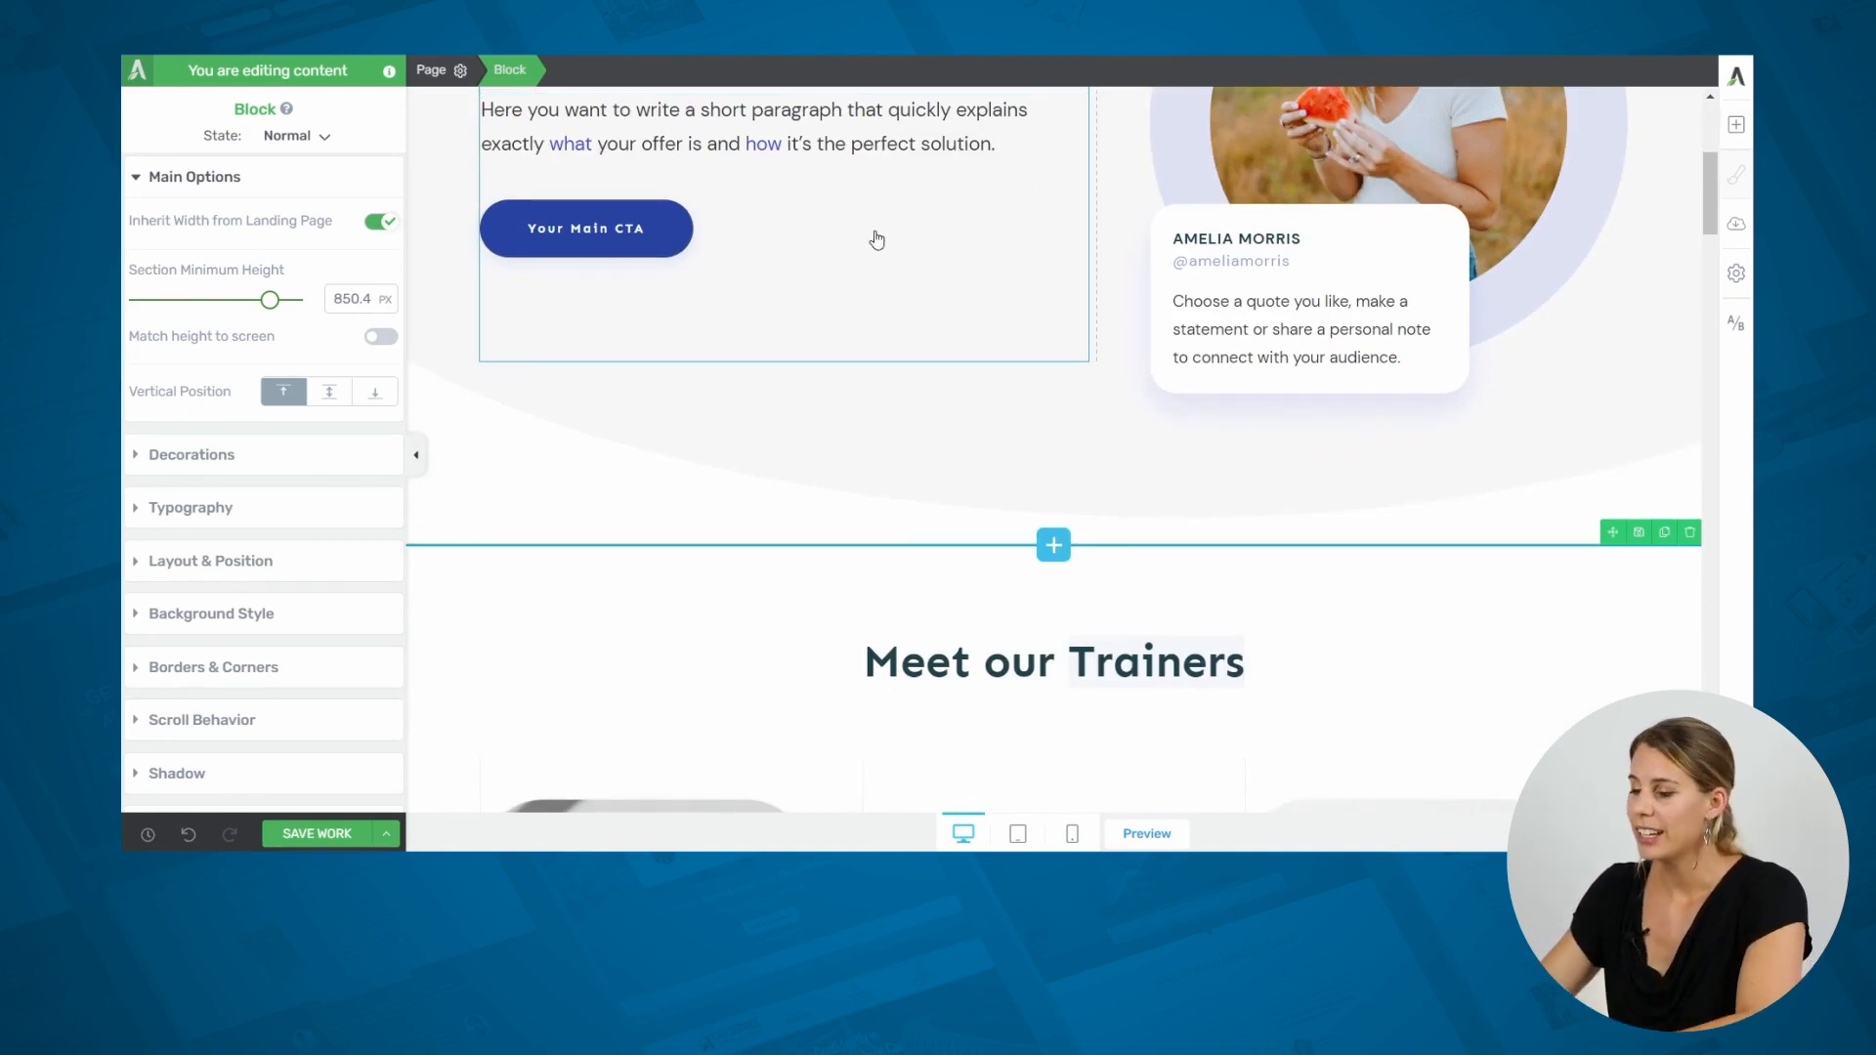
scroll(877, 240, down, 10)
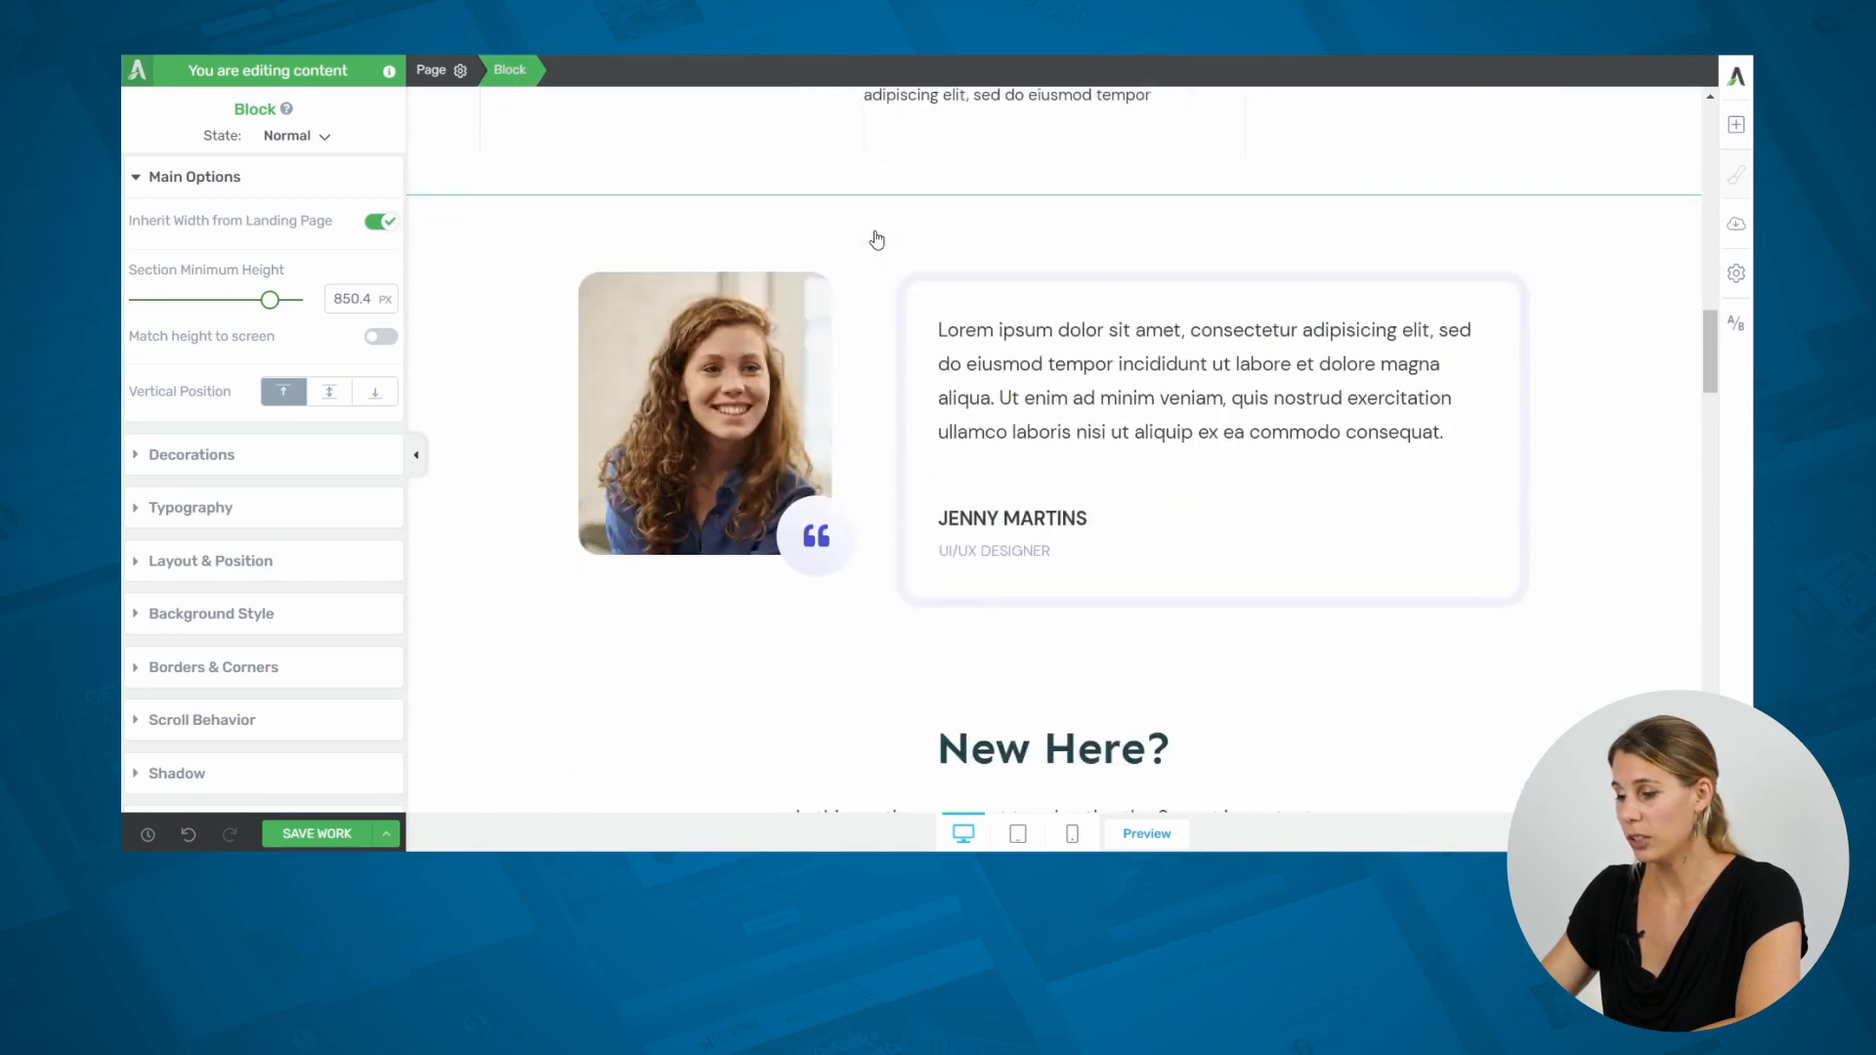
scroll(876, 240, down, 5)
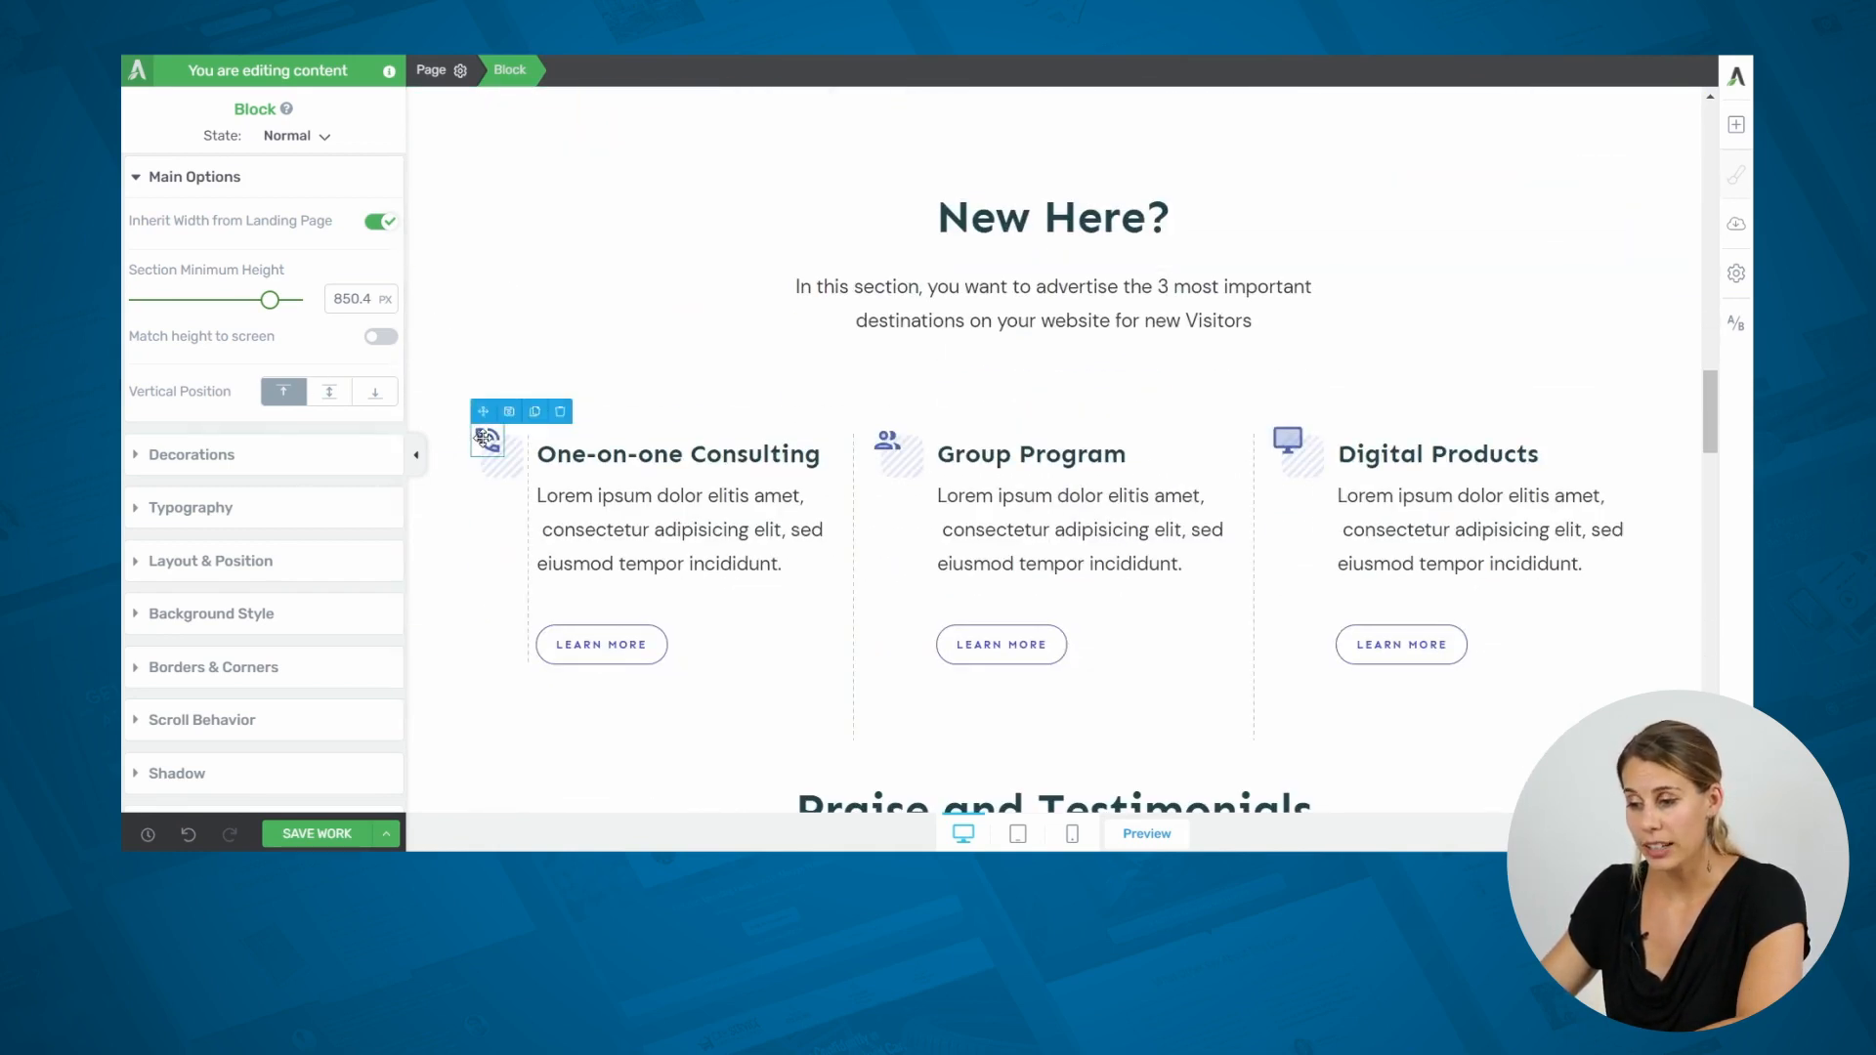
click(485, 438)
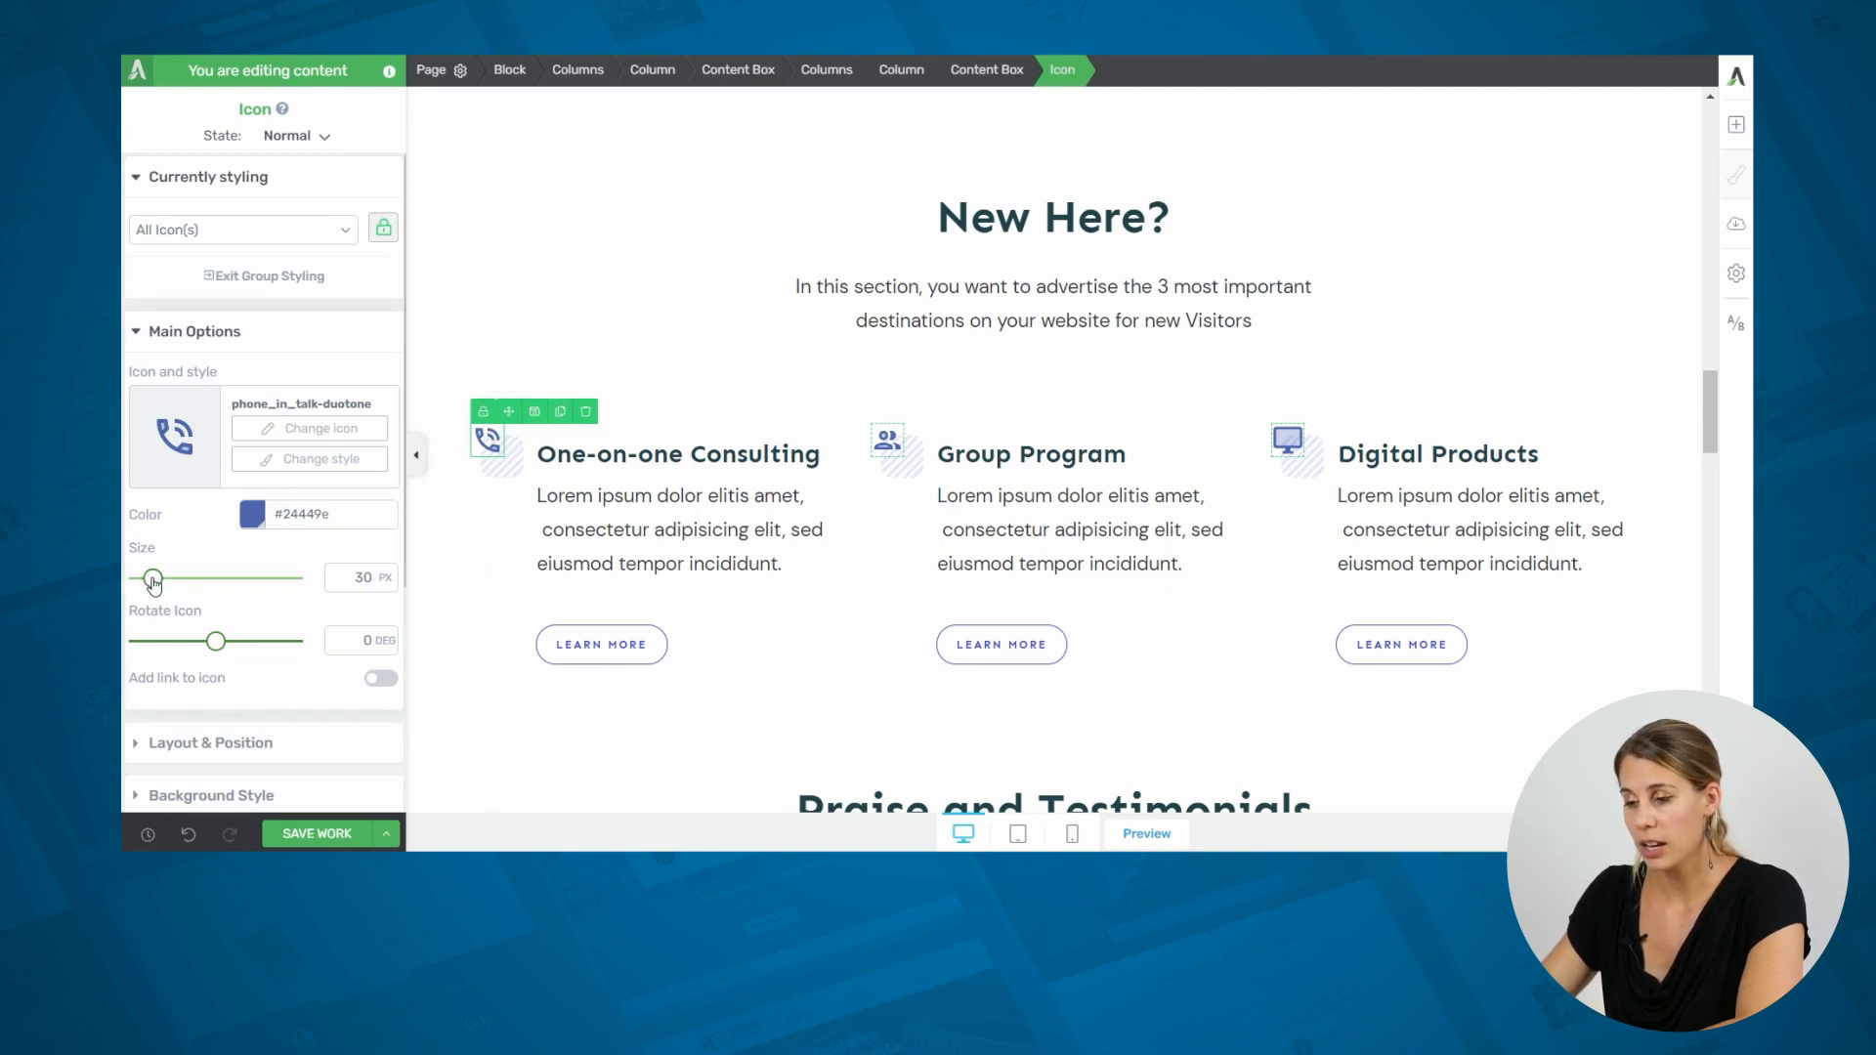
mouse_move(154, 583)
mouse_down()
mouse_move(227, 586)
mouse_move(163, 581)
mouse_up()
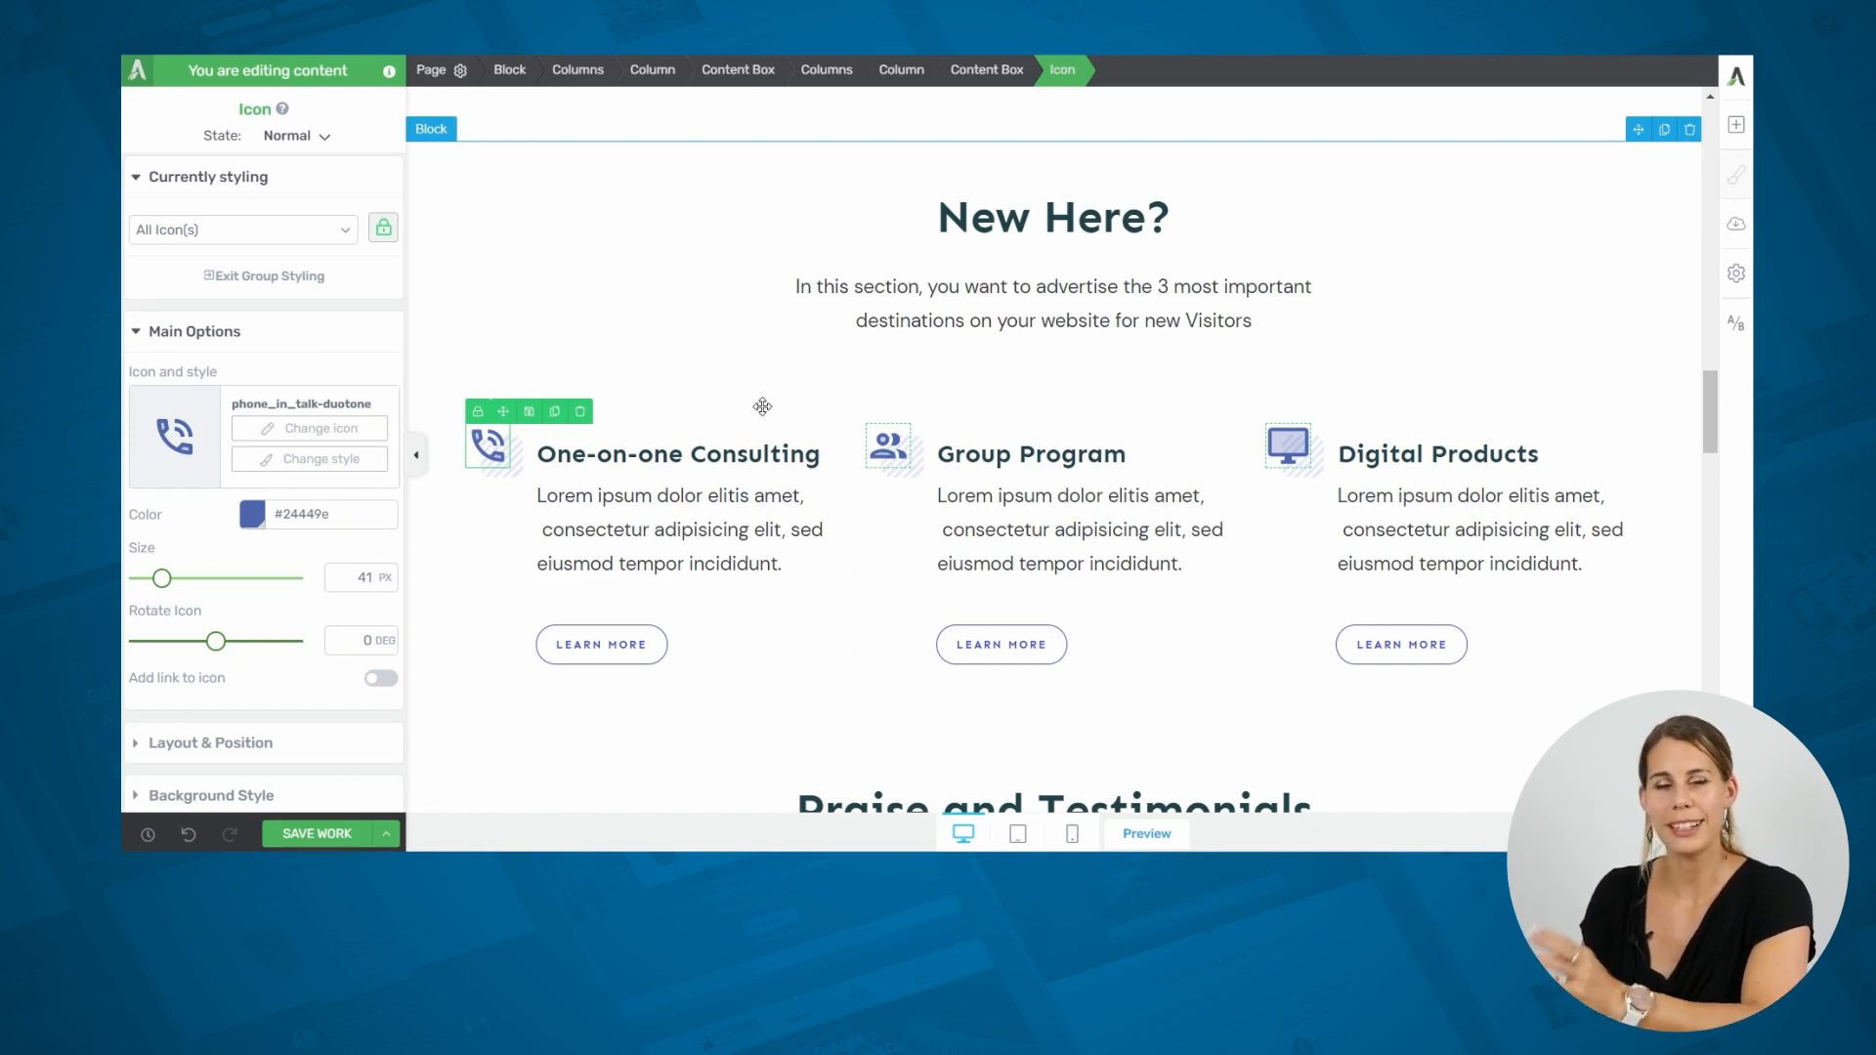
Check the Learn More buttons' group styling, and unlock the One-on-one Consulting icon from its group to set only its size to 52 px.
scroll(772, 416, down, 1)
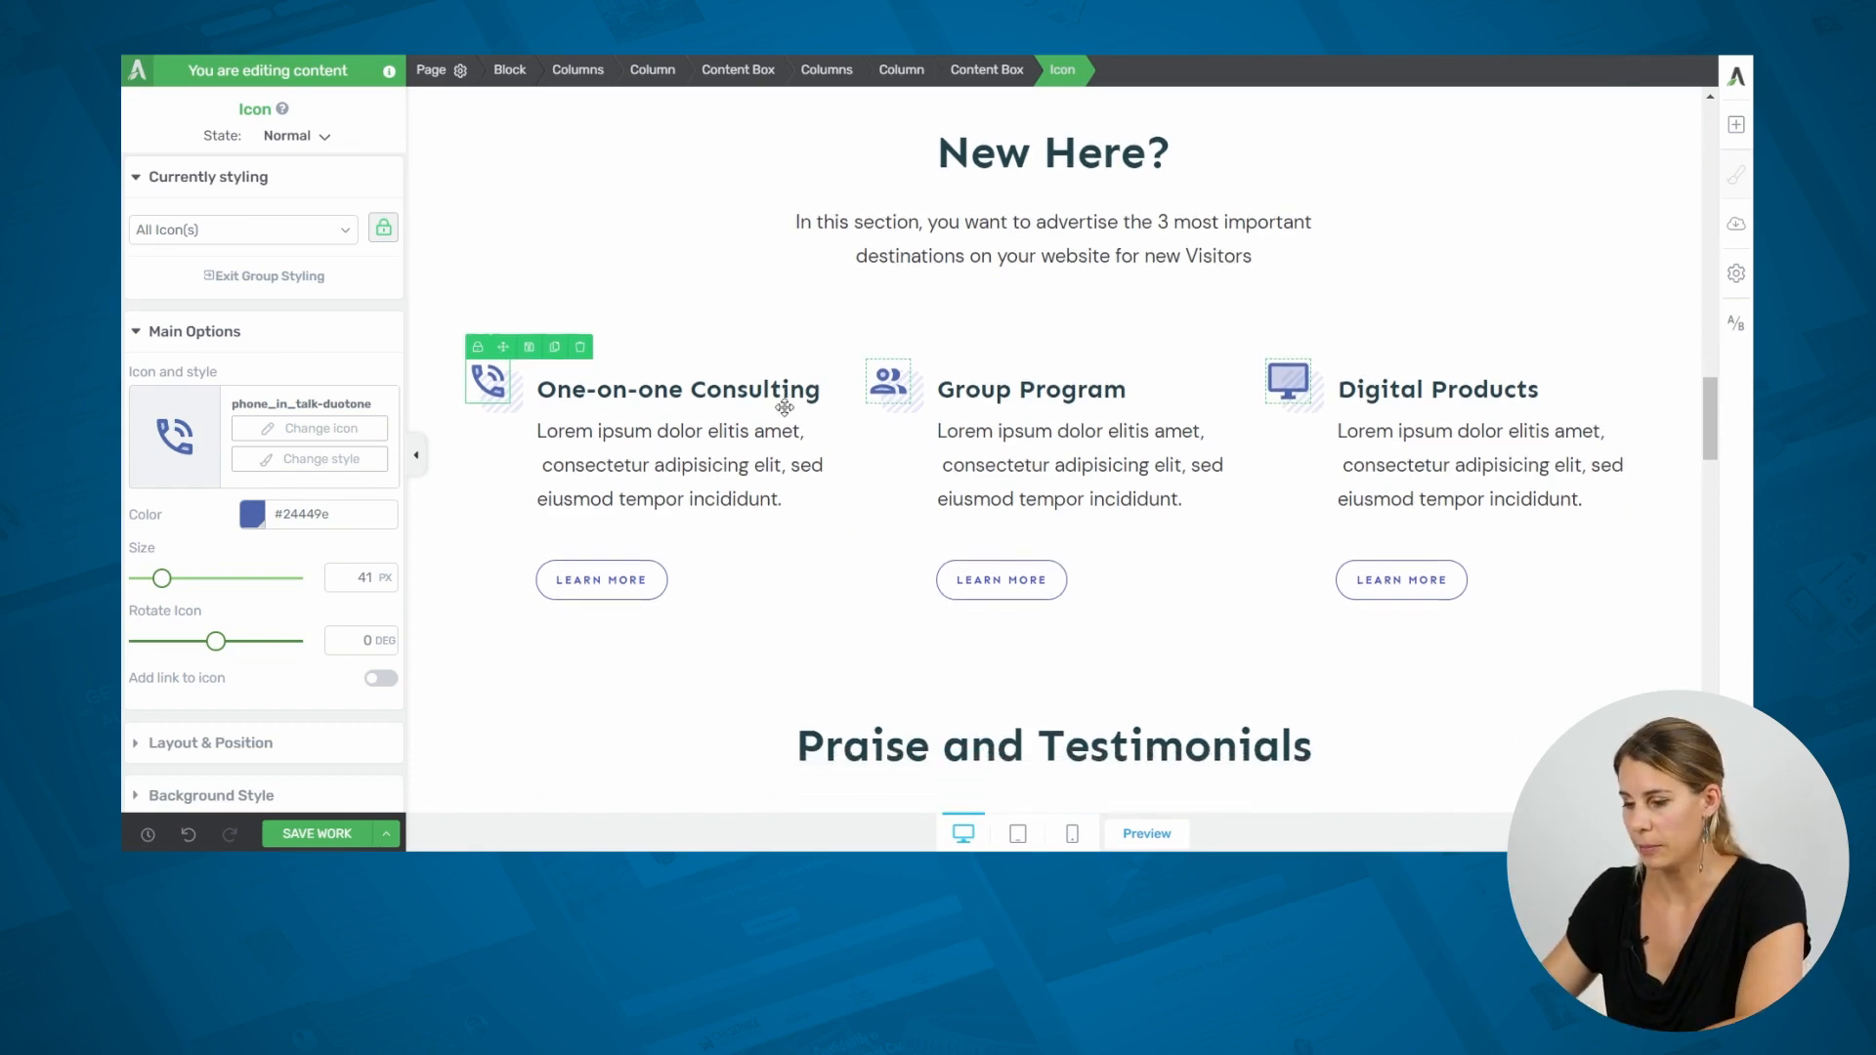
click(591, 528)
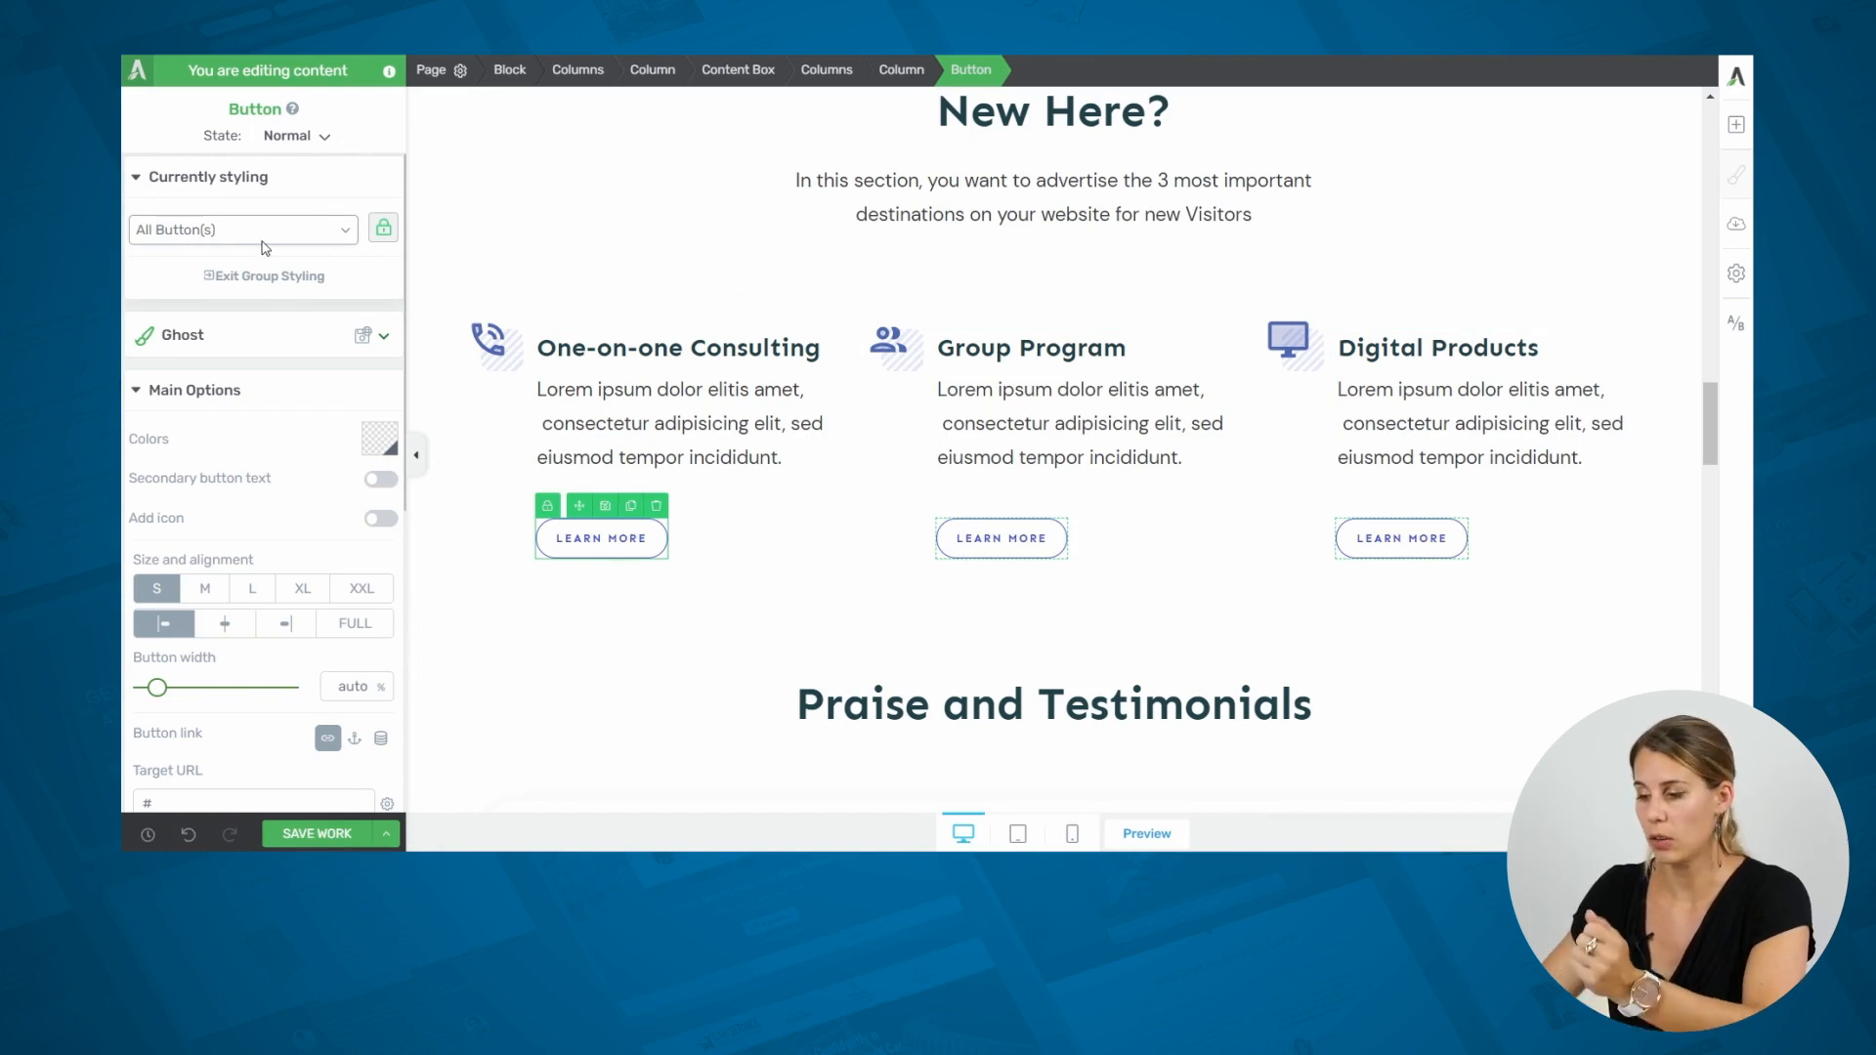
click(486, 337)
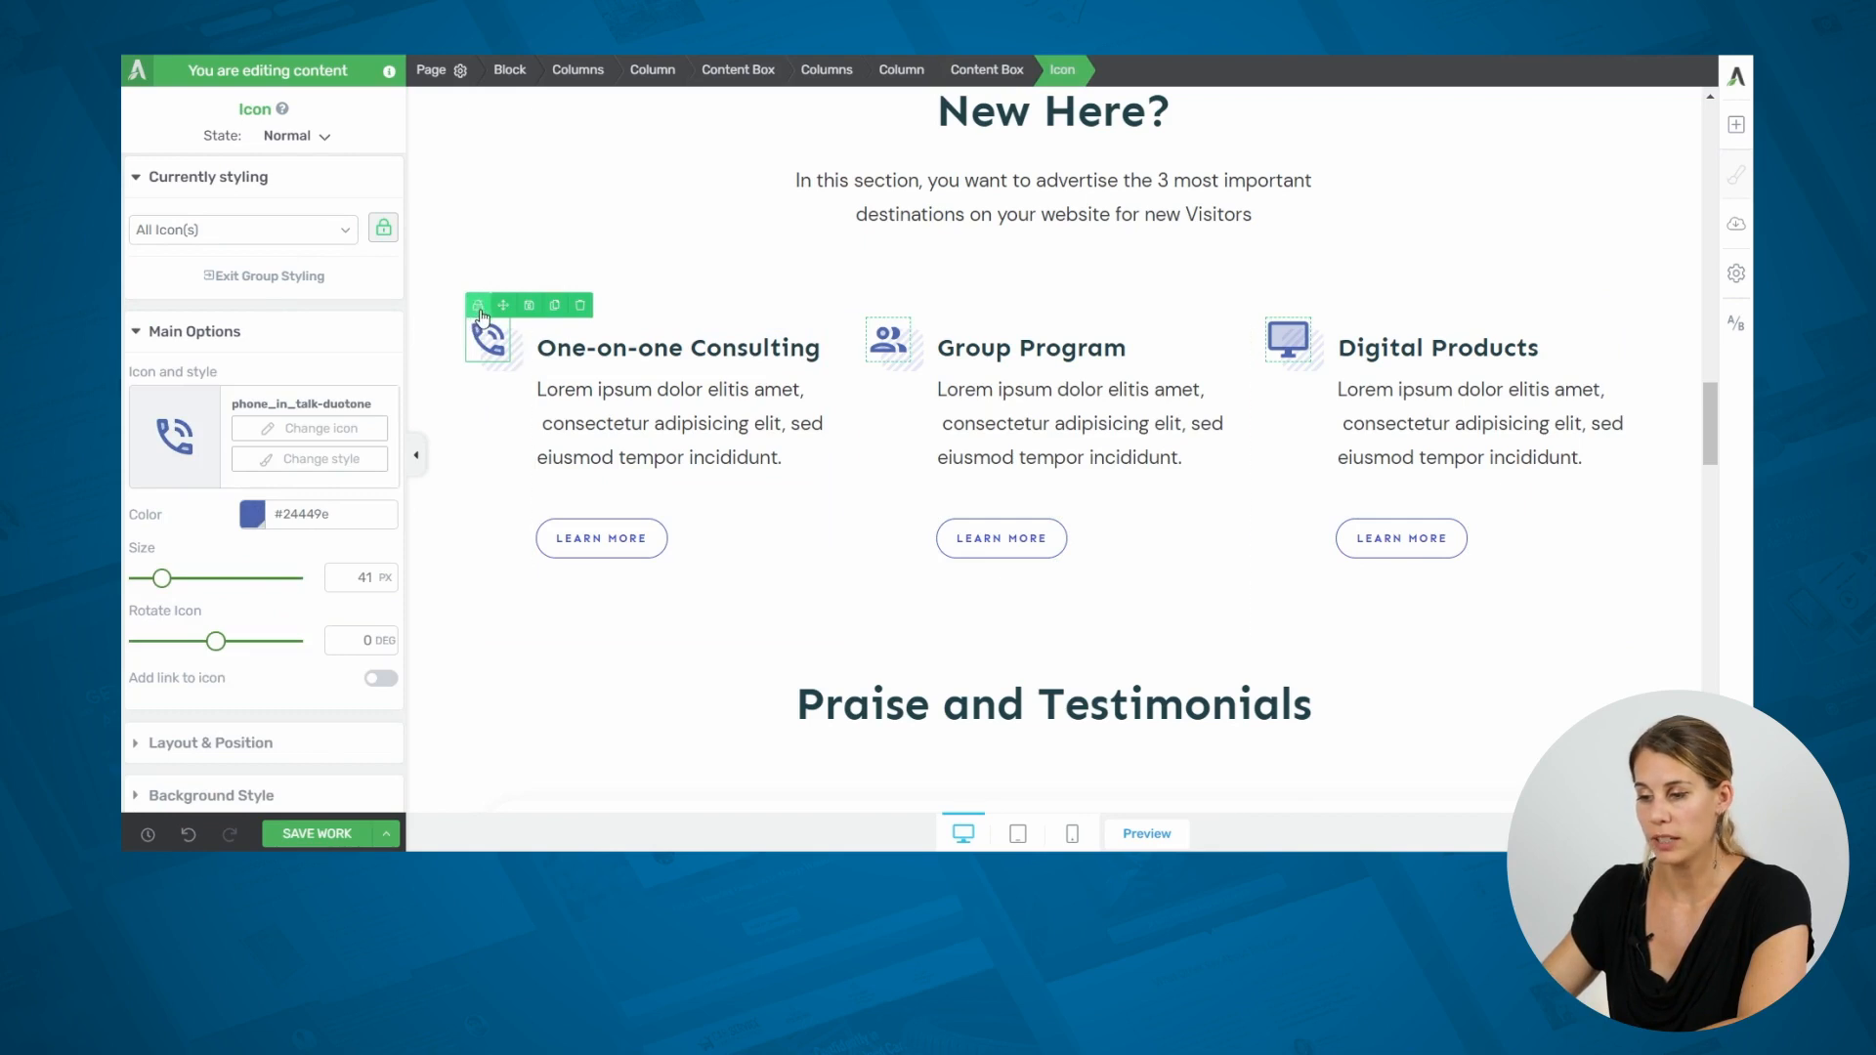
click(479, 309)
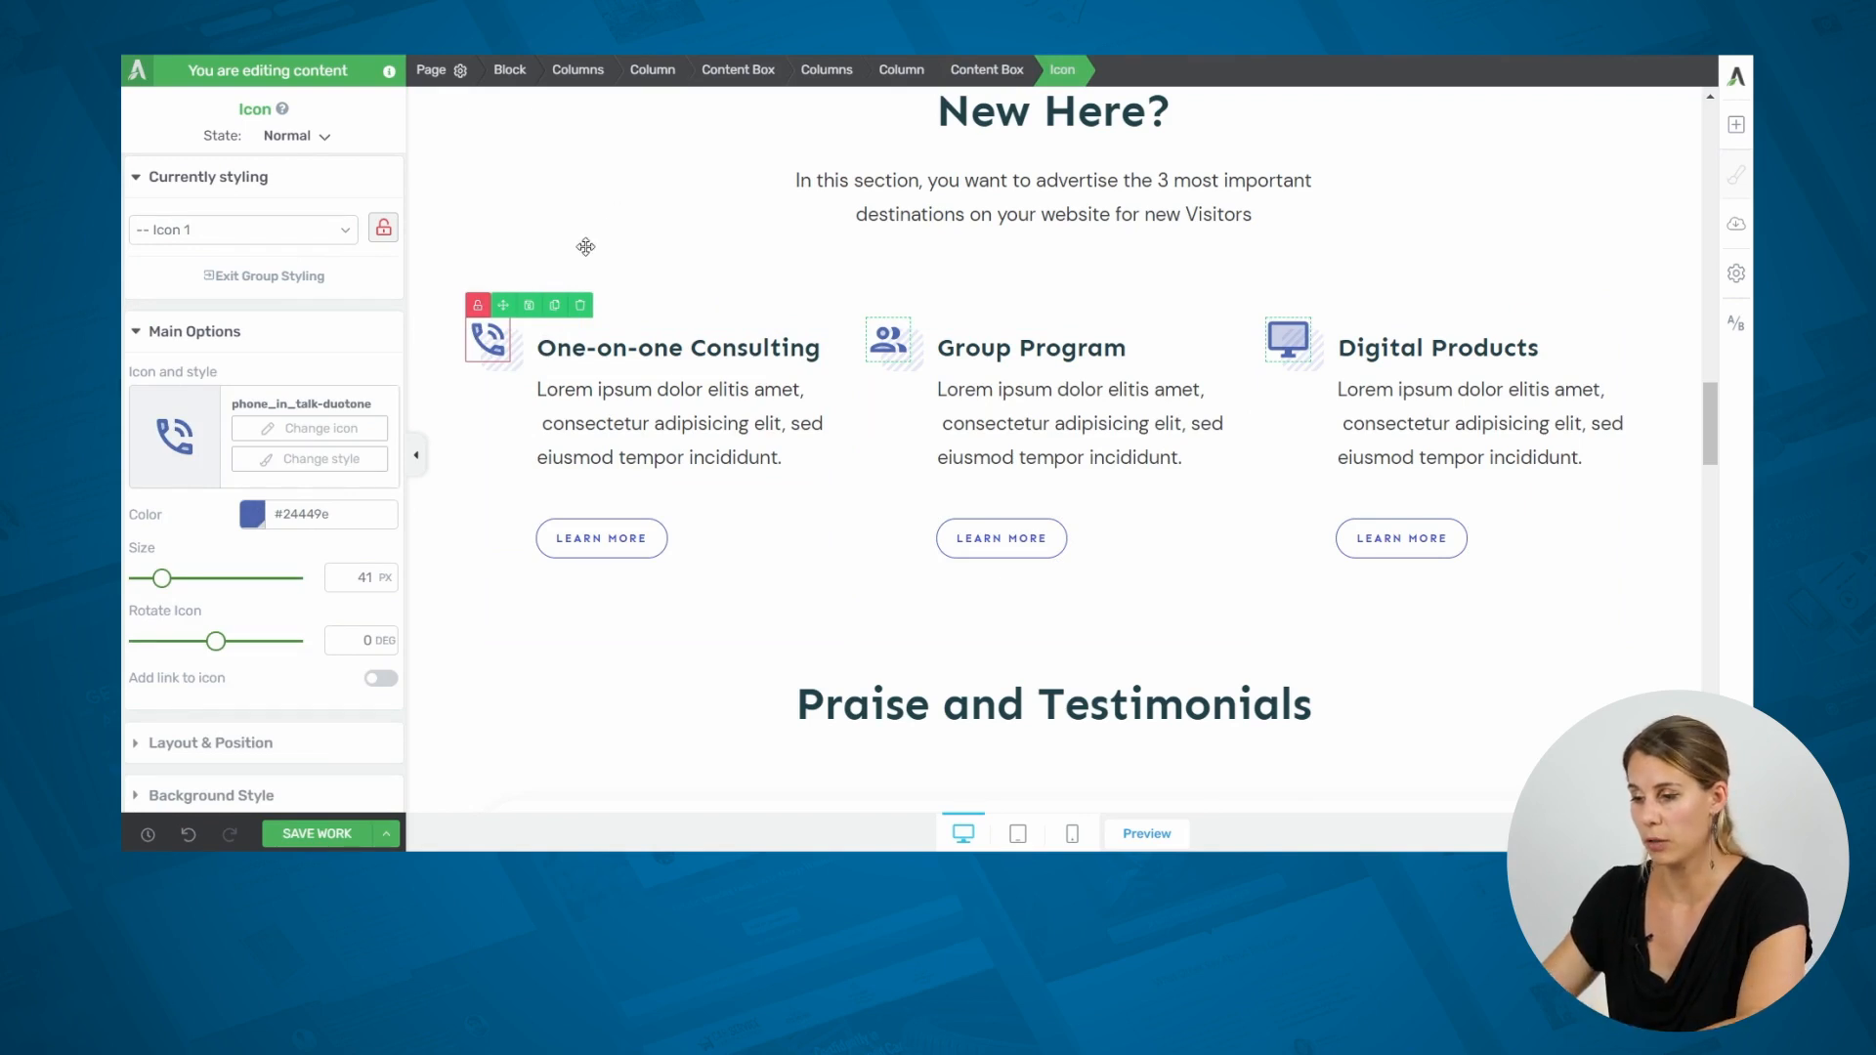
mouse_move(163, 578)
mouse_down()
mouse_move(226, 583)
mouse_move(173, 600)
mouse_up()
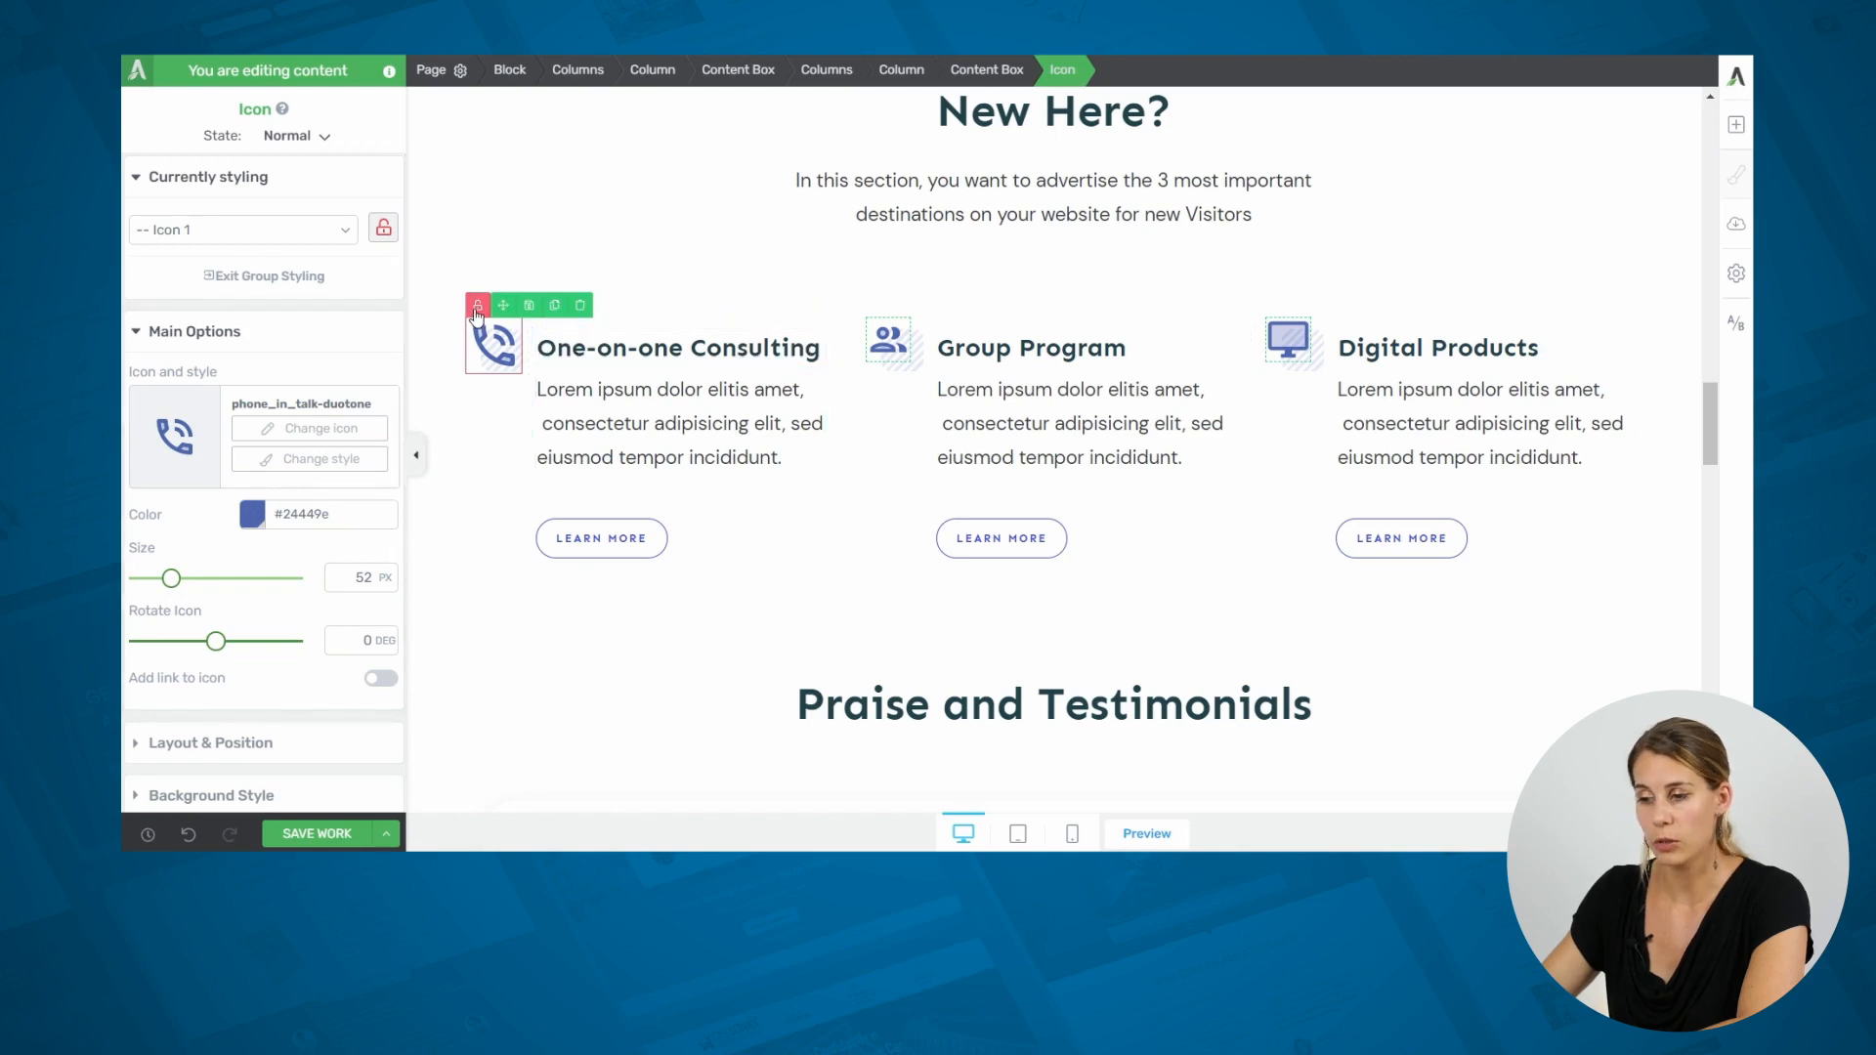
Apply the Accent Tone theme color to all icons as a group, and give only the One-on-one Consulting icon the Main Accent color.
click(477, 309)
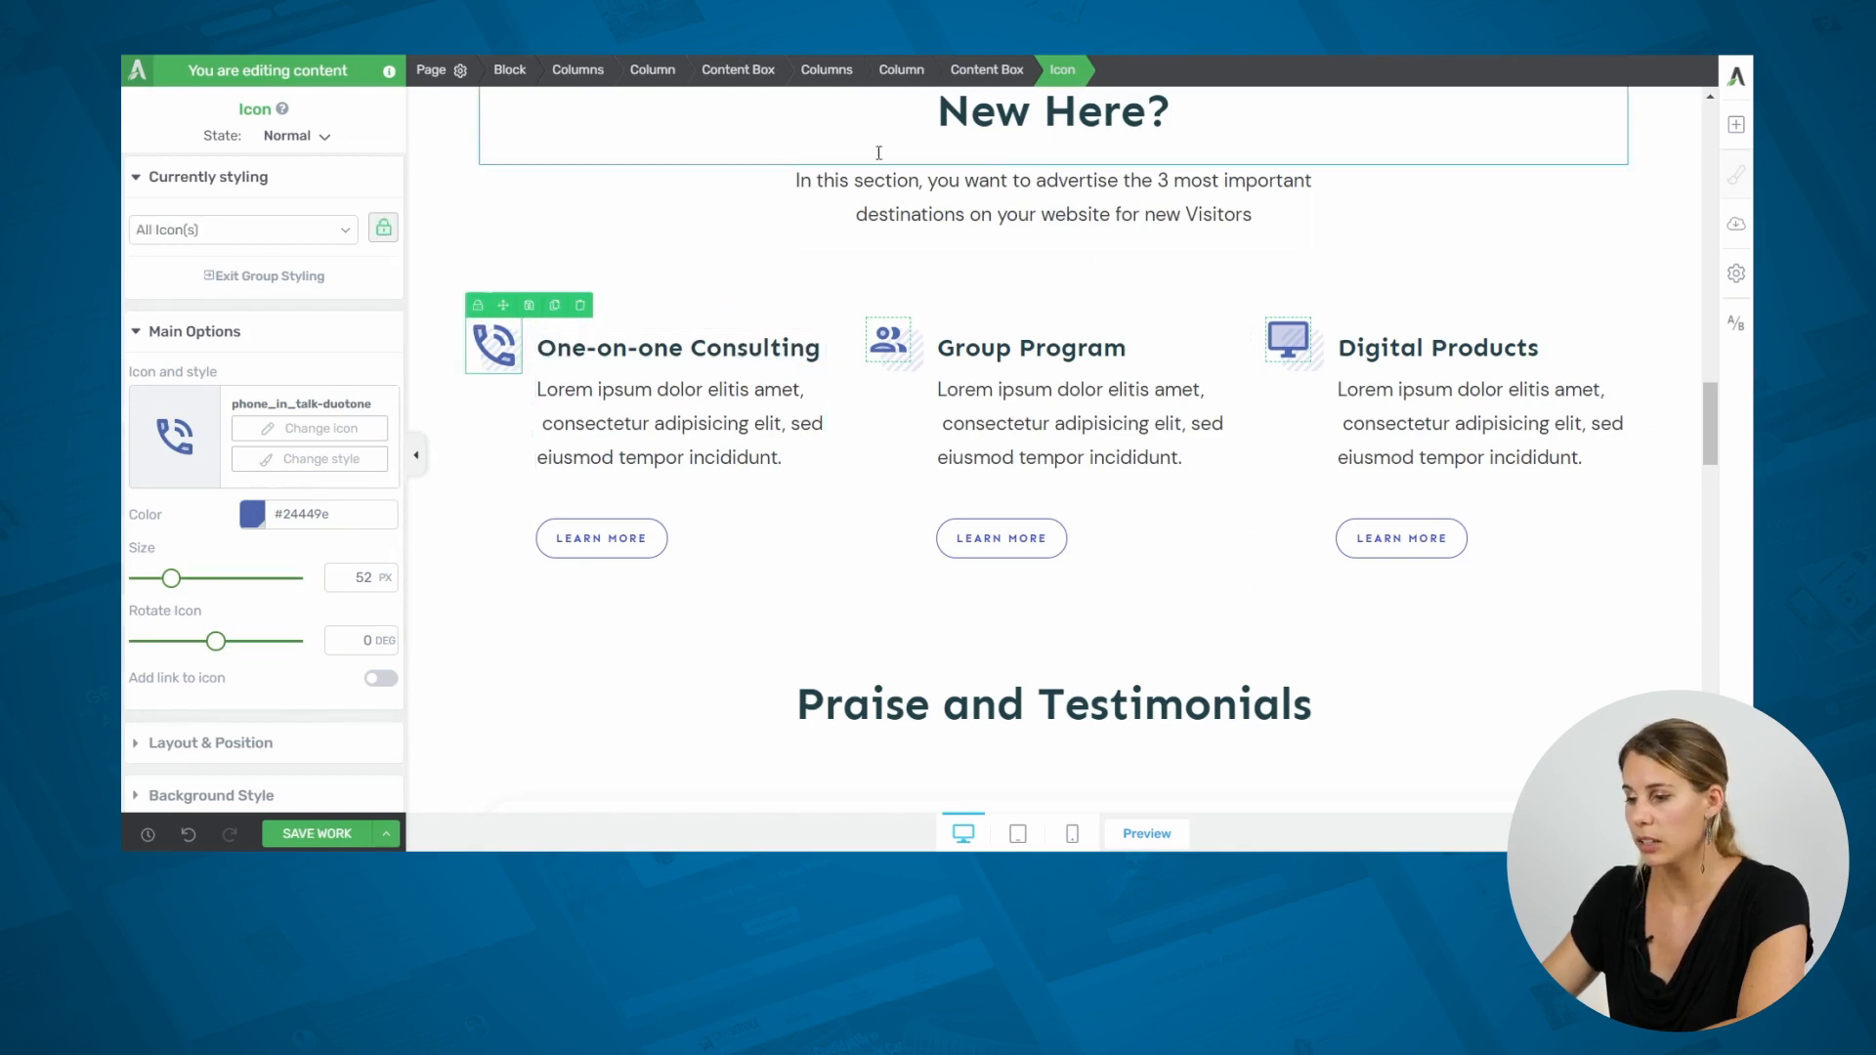
click(256, 518)
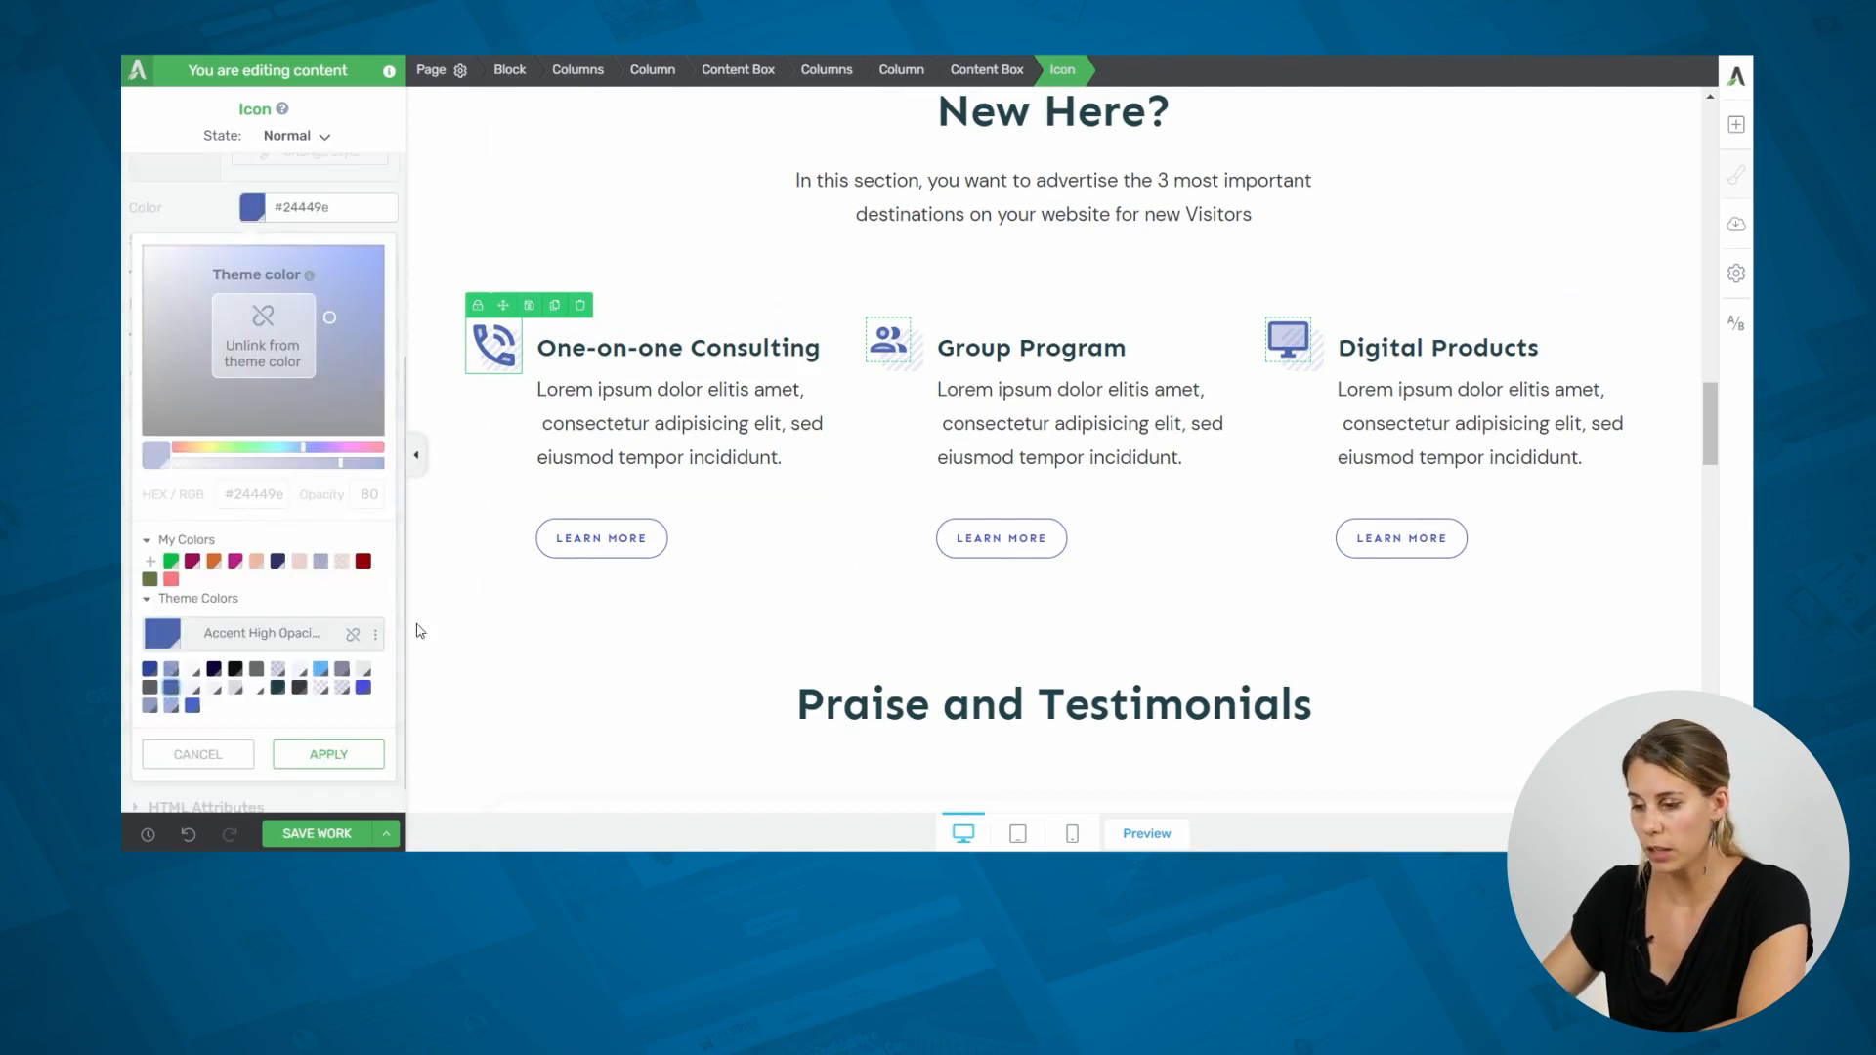
click(320, 668)
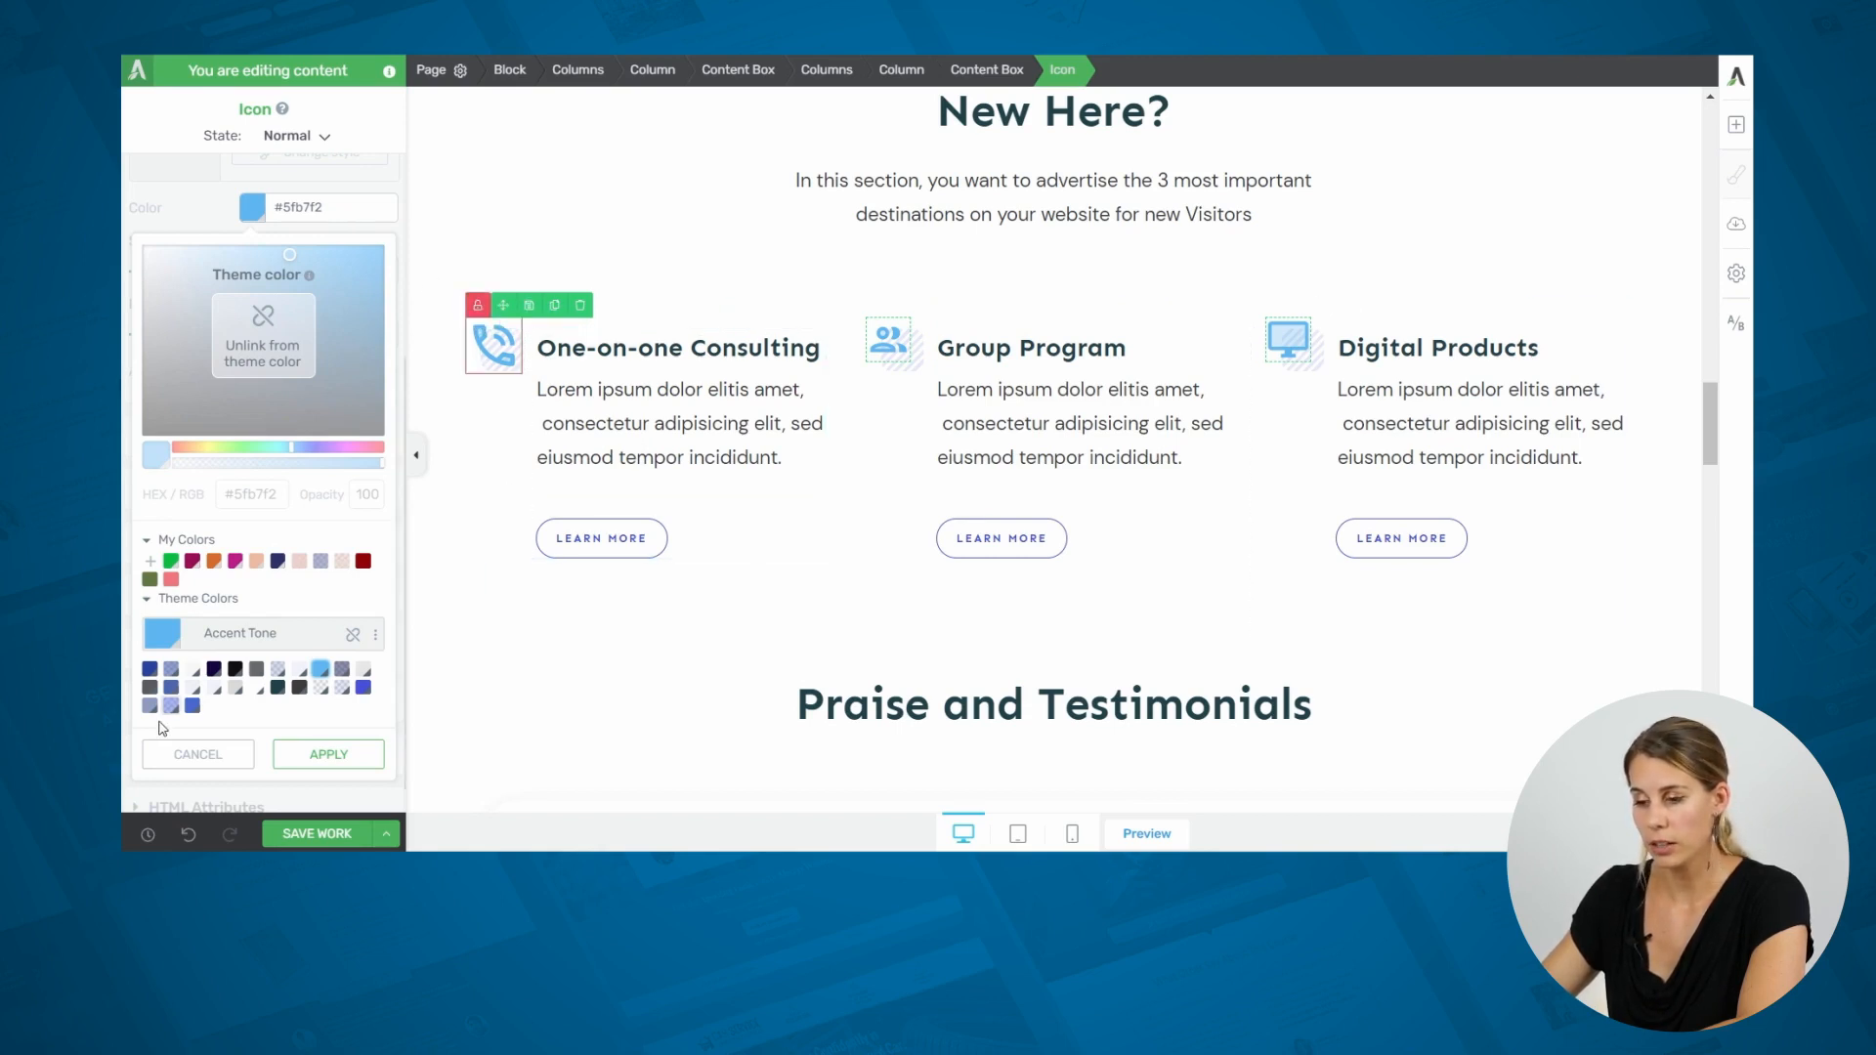
click(152, 673)
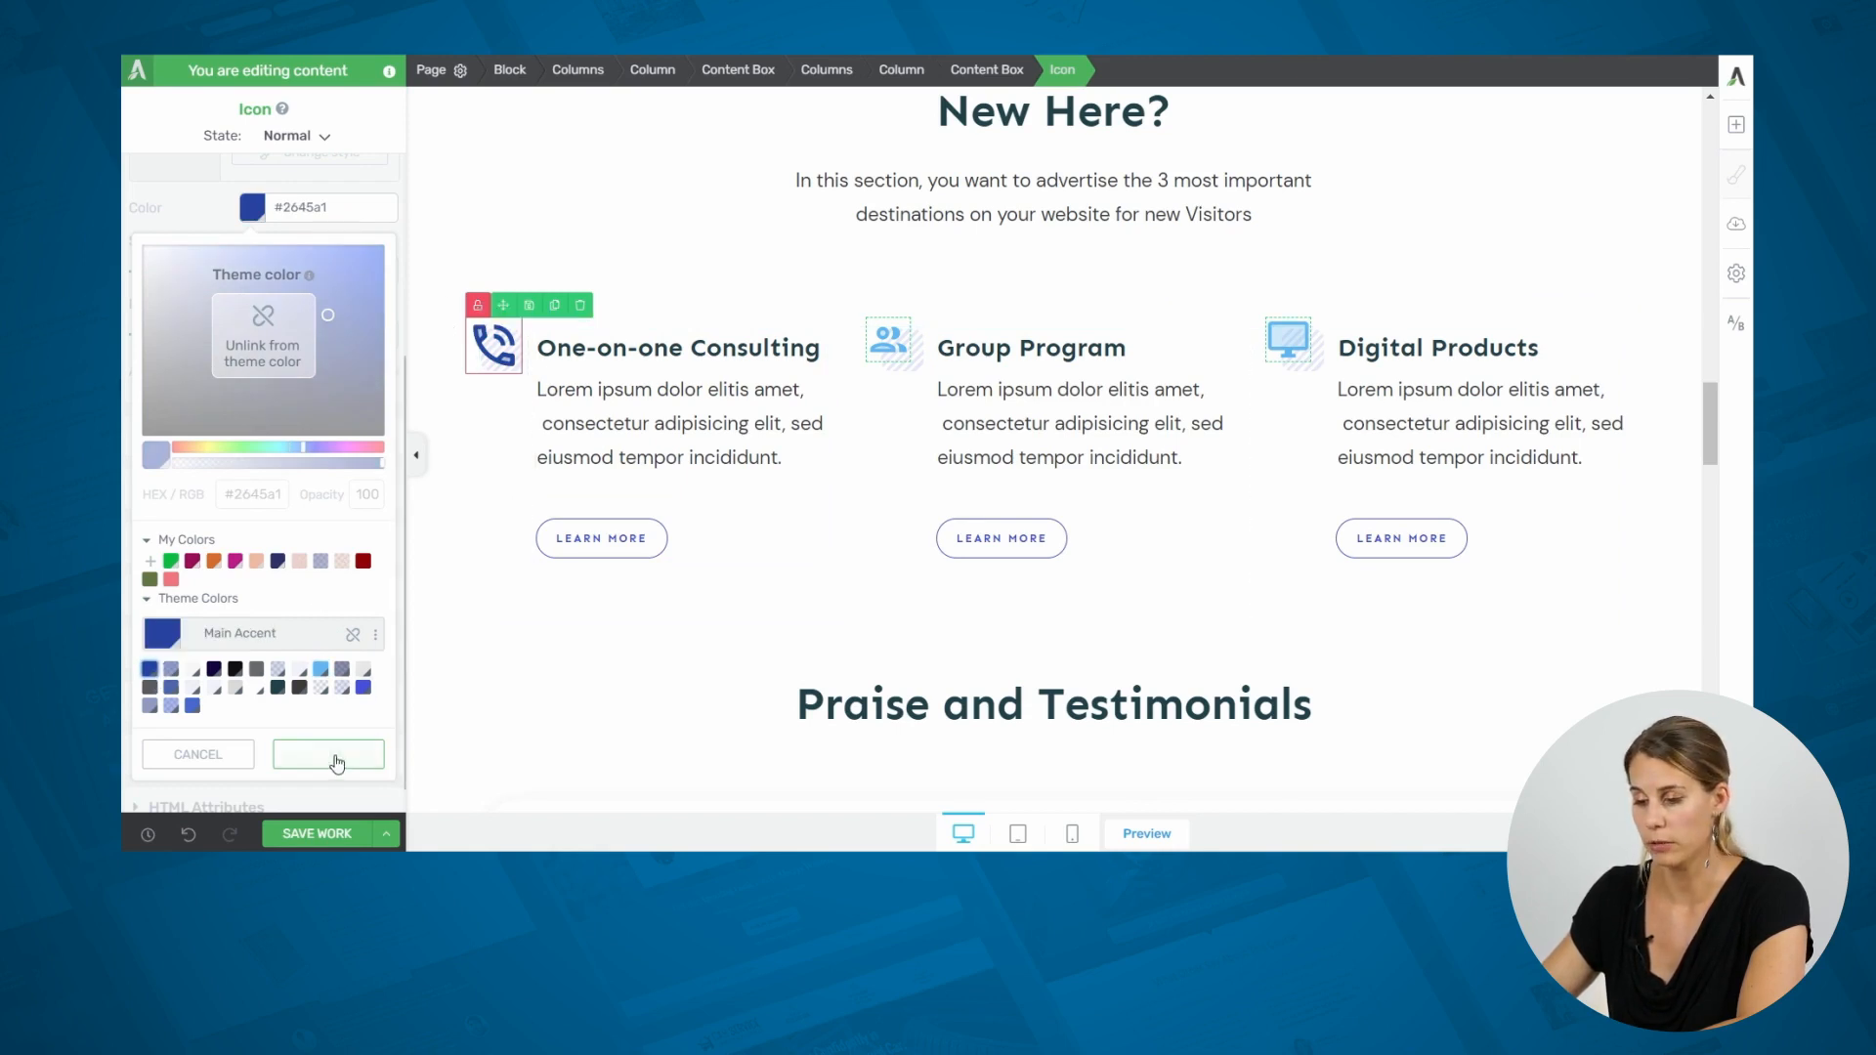
click(328, 755)
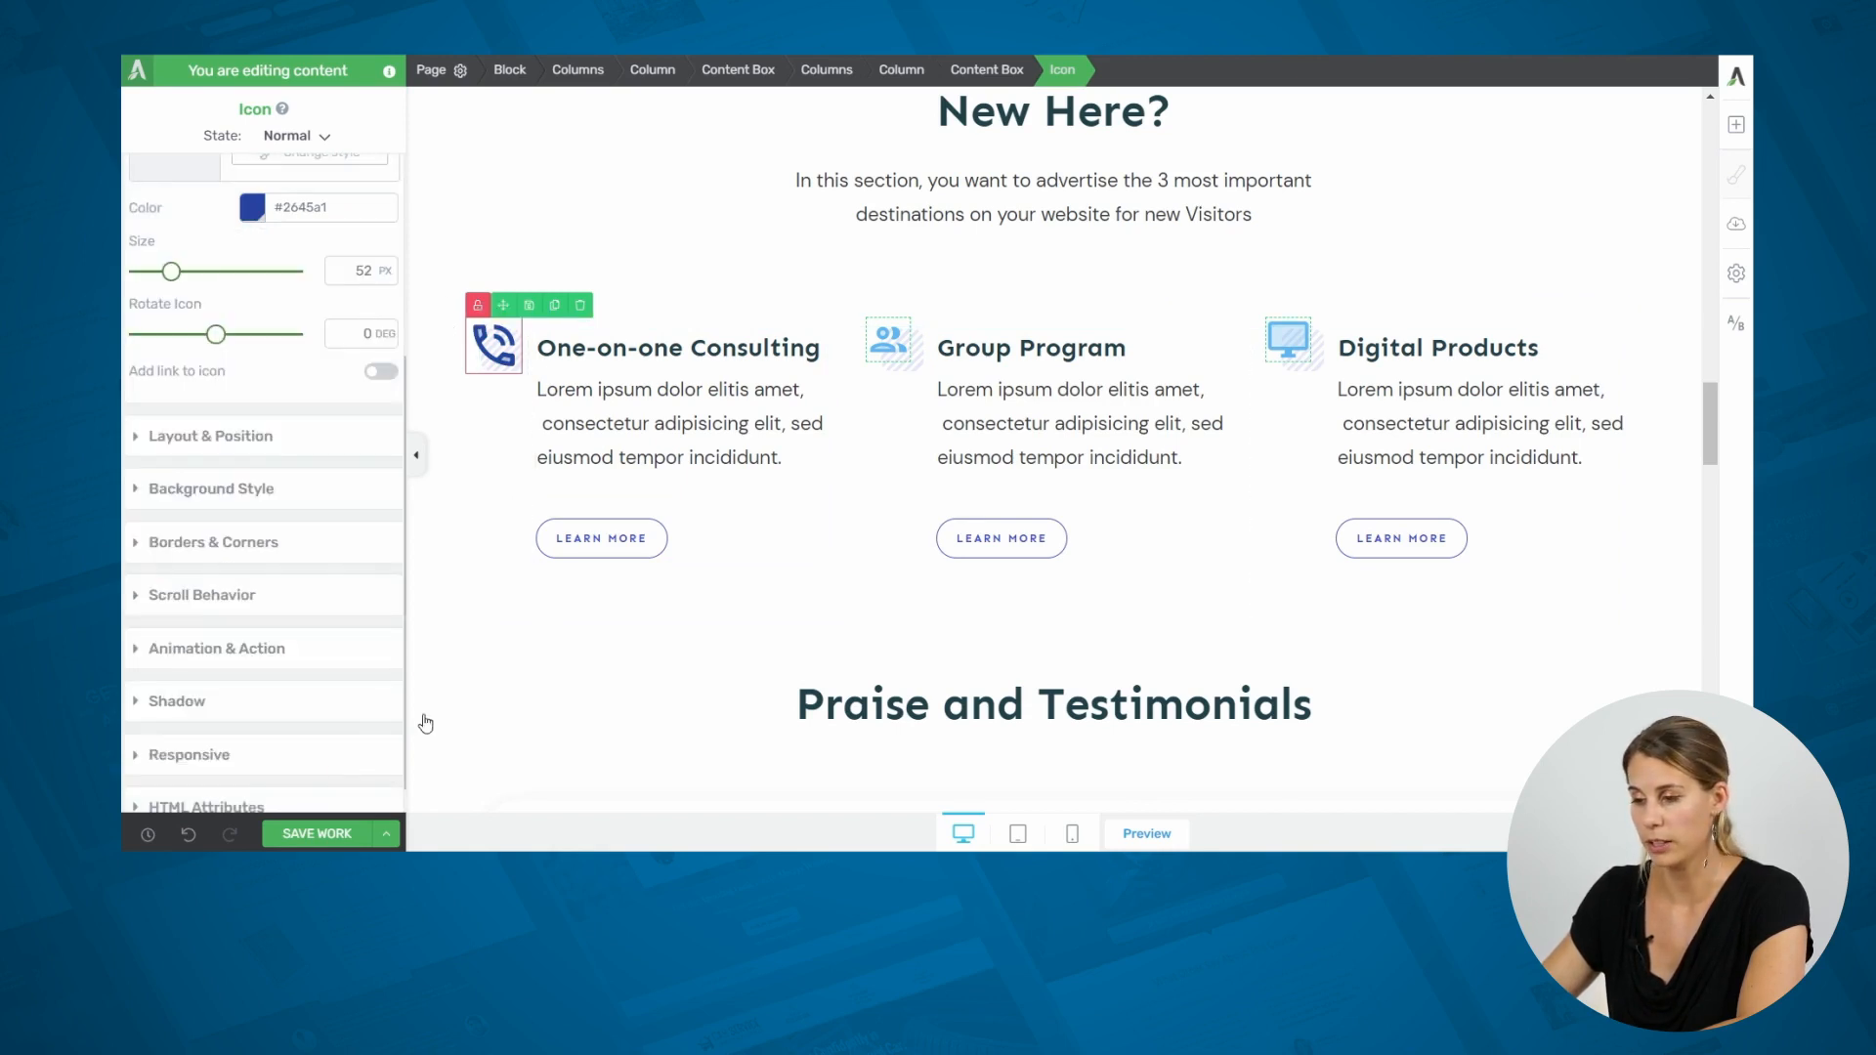
Replace the Group Program icon with the arrows-alt-solid icon from the icon library.
click(892, 337)
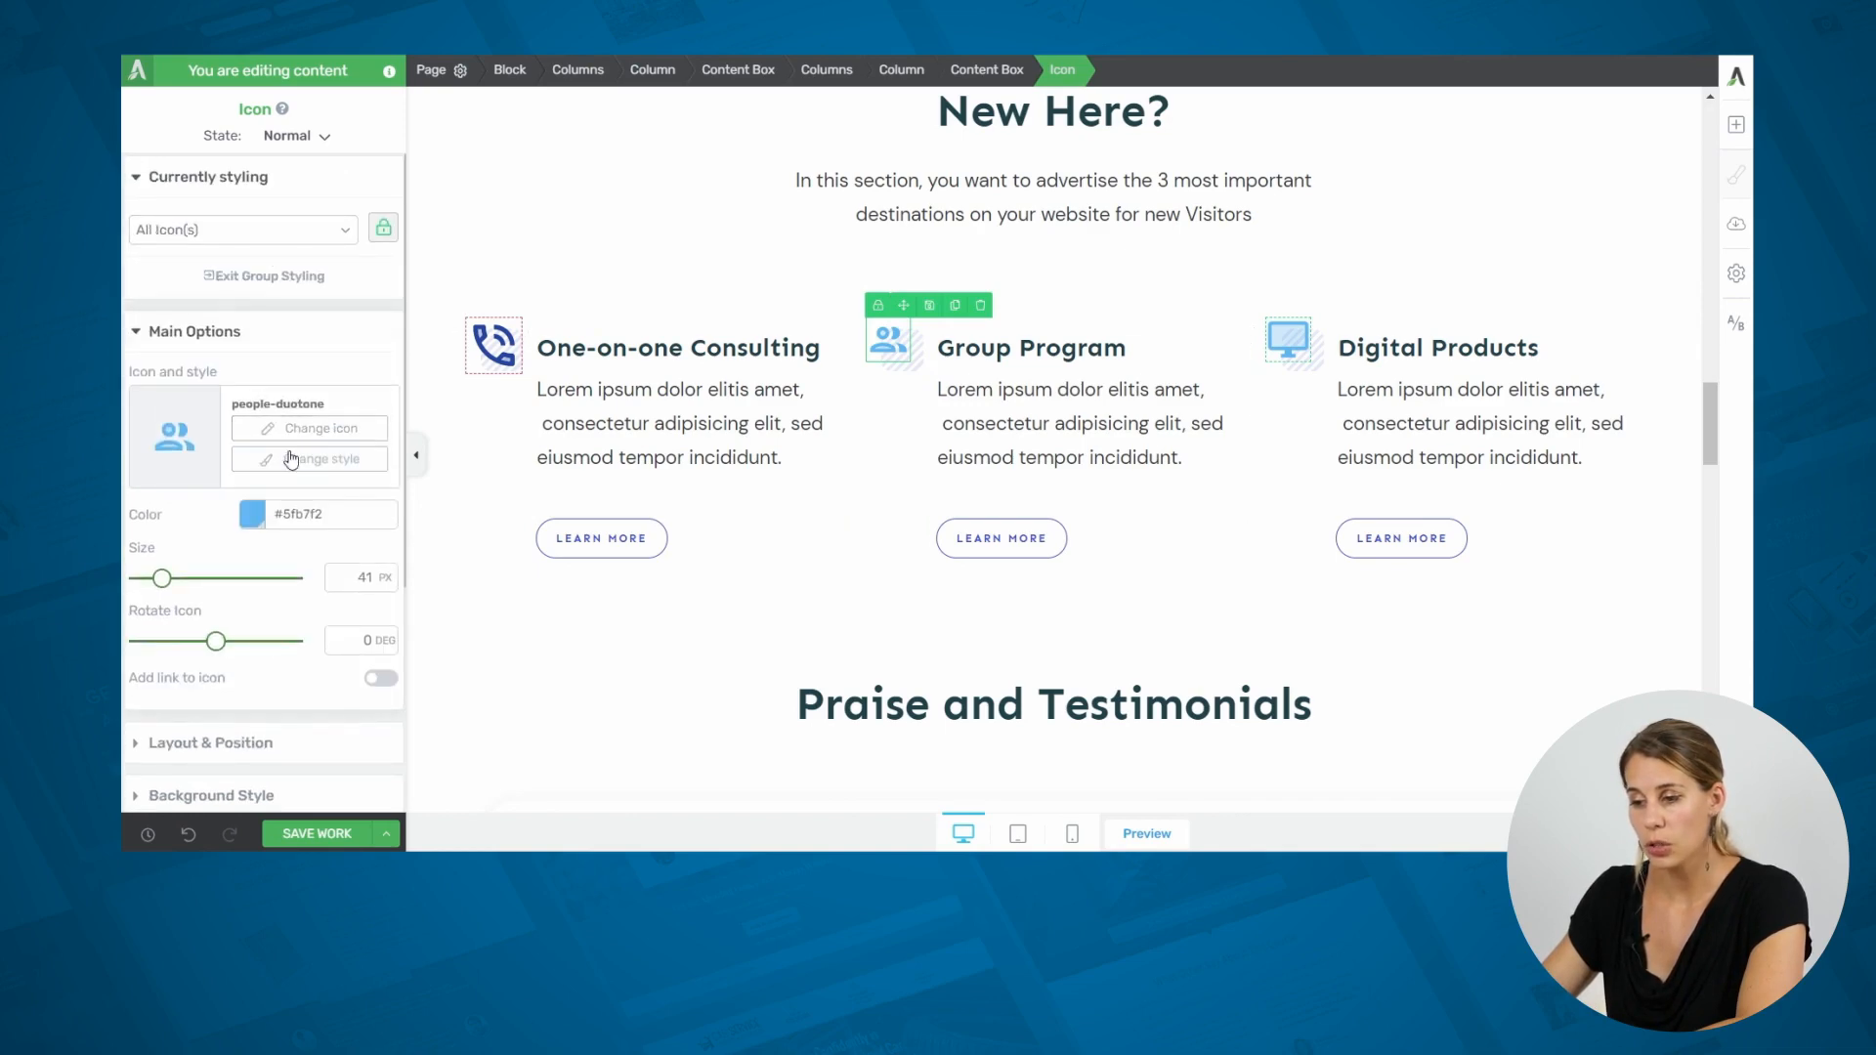
click(332, 435)
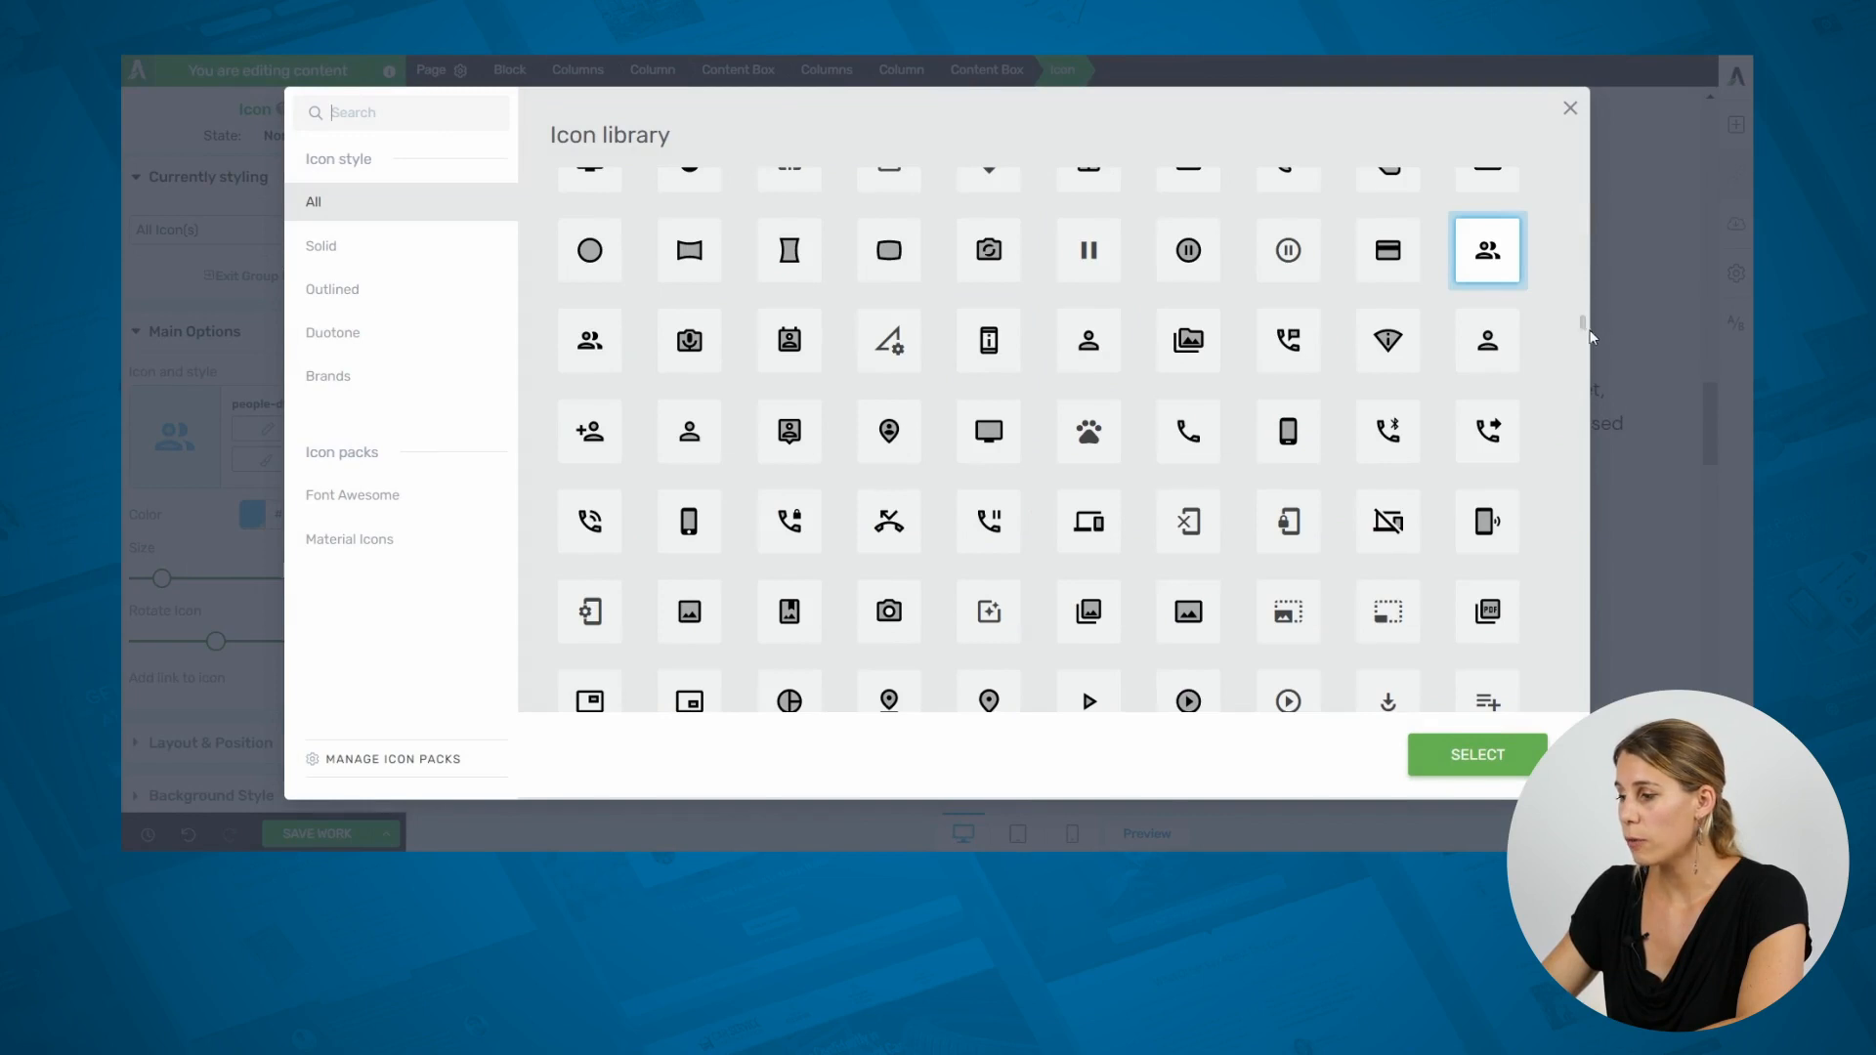
drag(1583, 324, 1591, 167)
click(1087, 452)
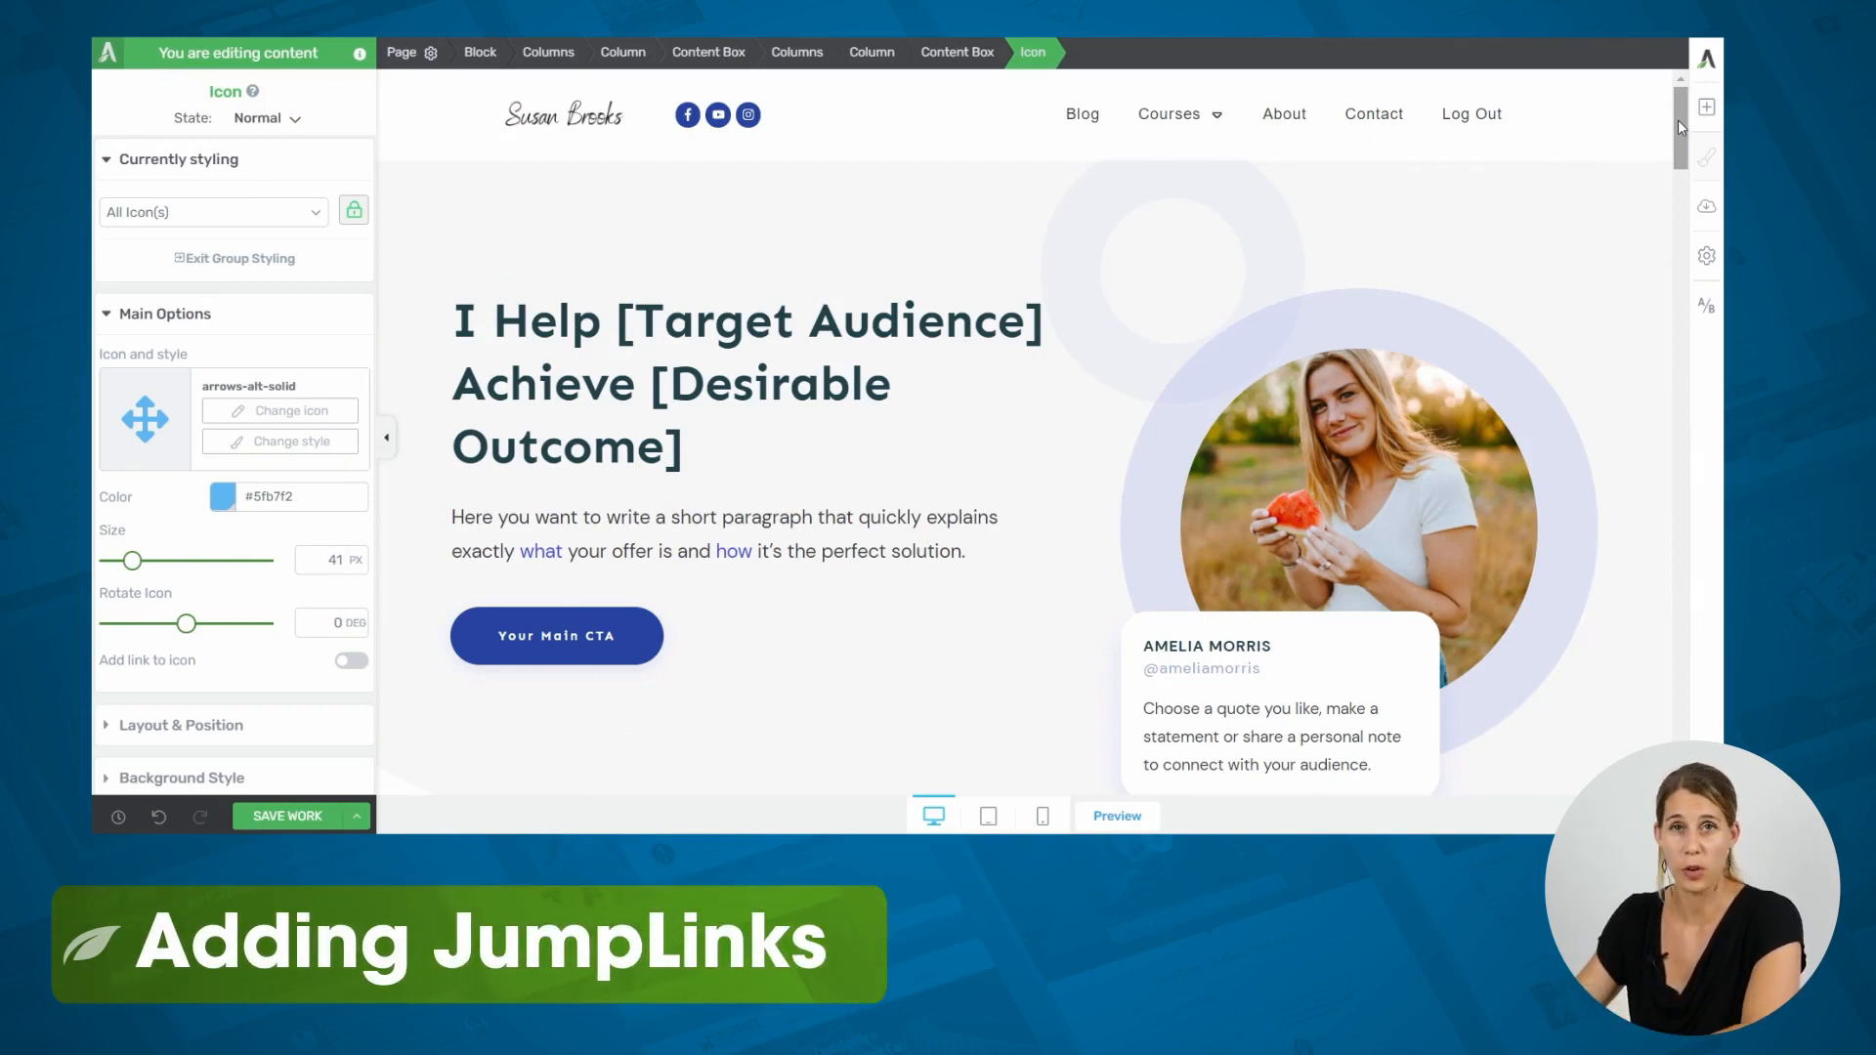
Select the hero section's Your Main CTA button and examine the guide opt-in form near the end of the page.
click(551, 620)
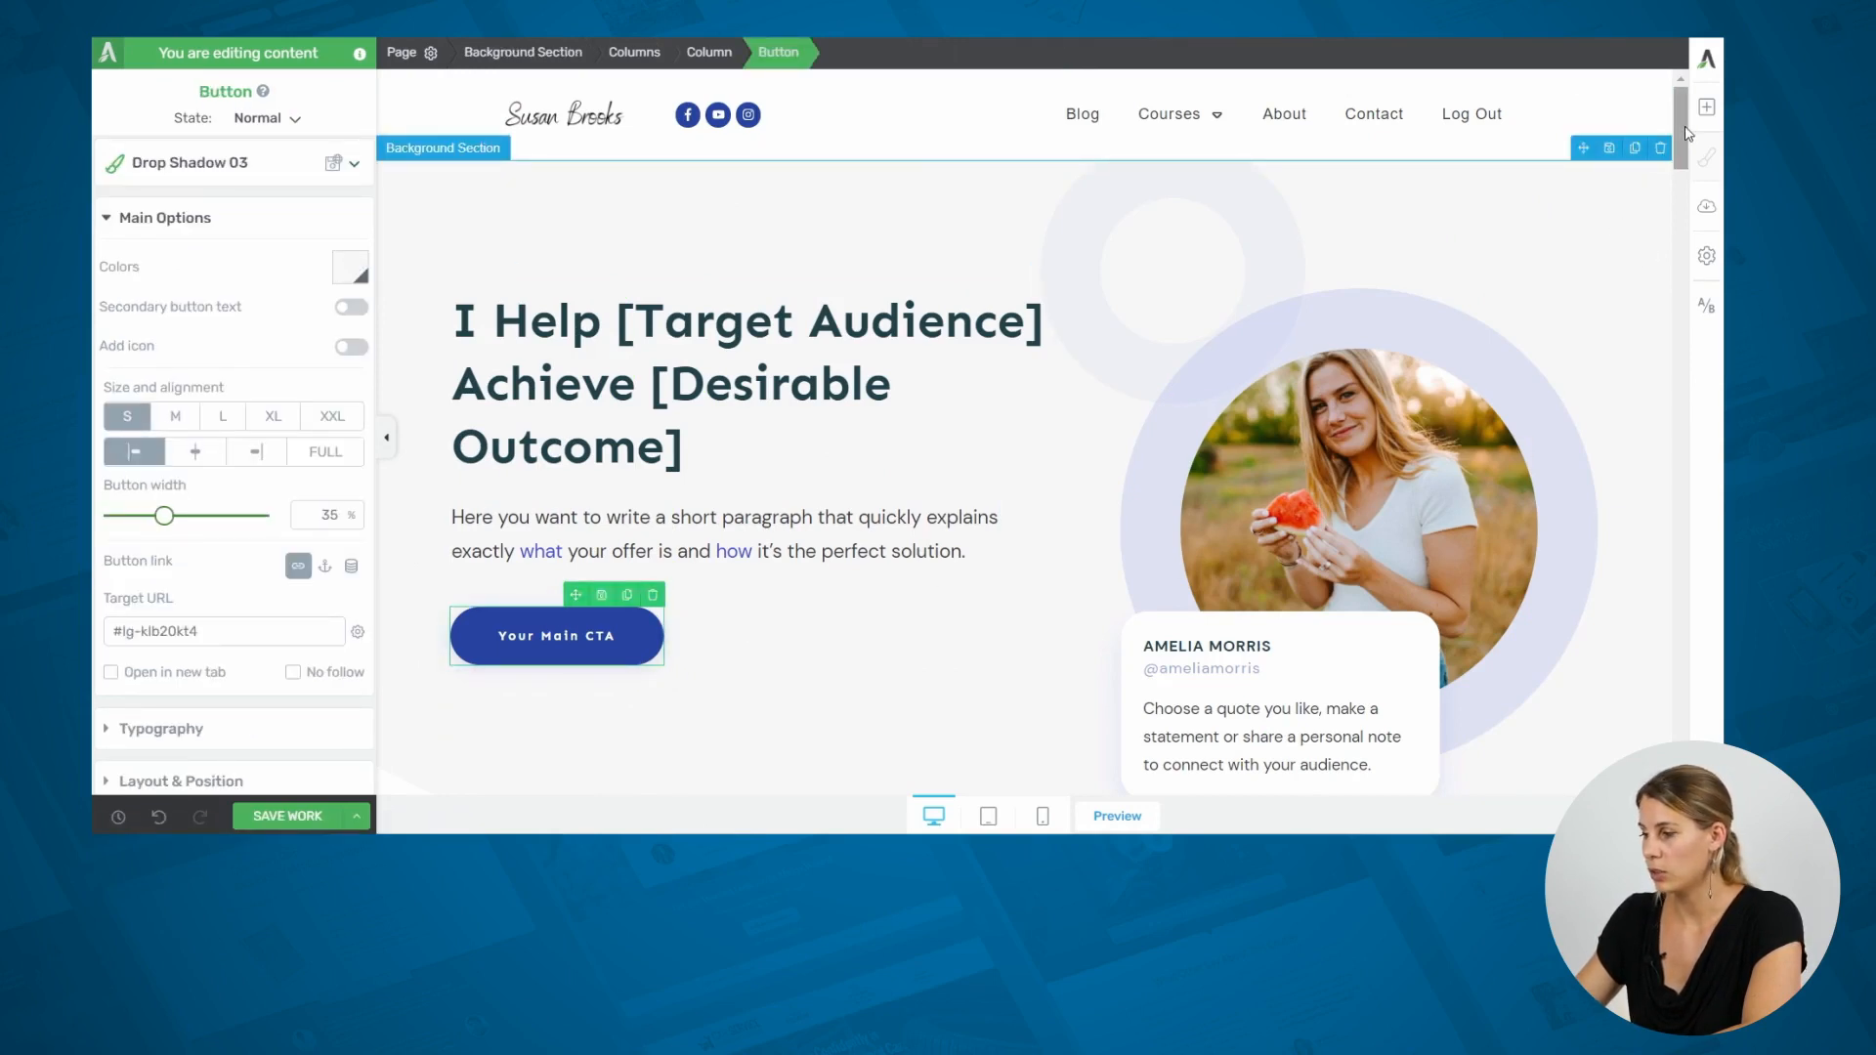
drag(1685, 132, 1683, 723)
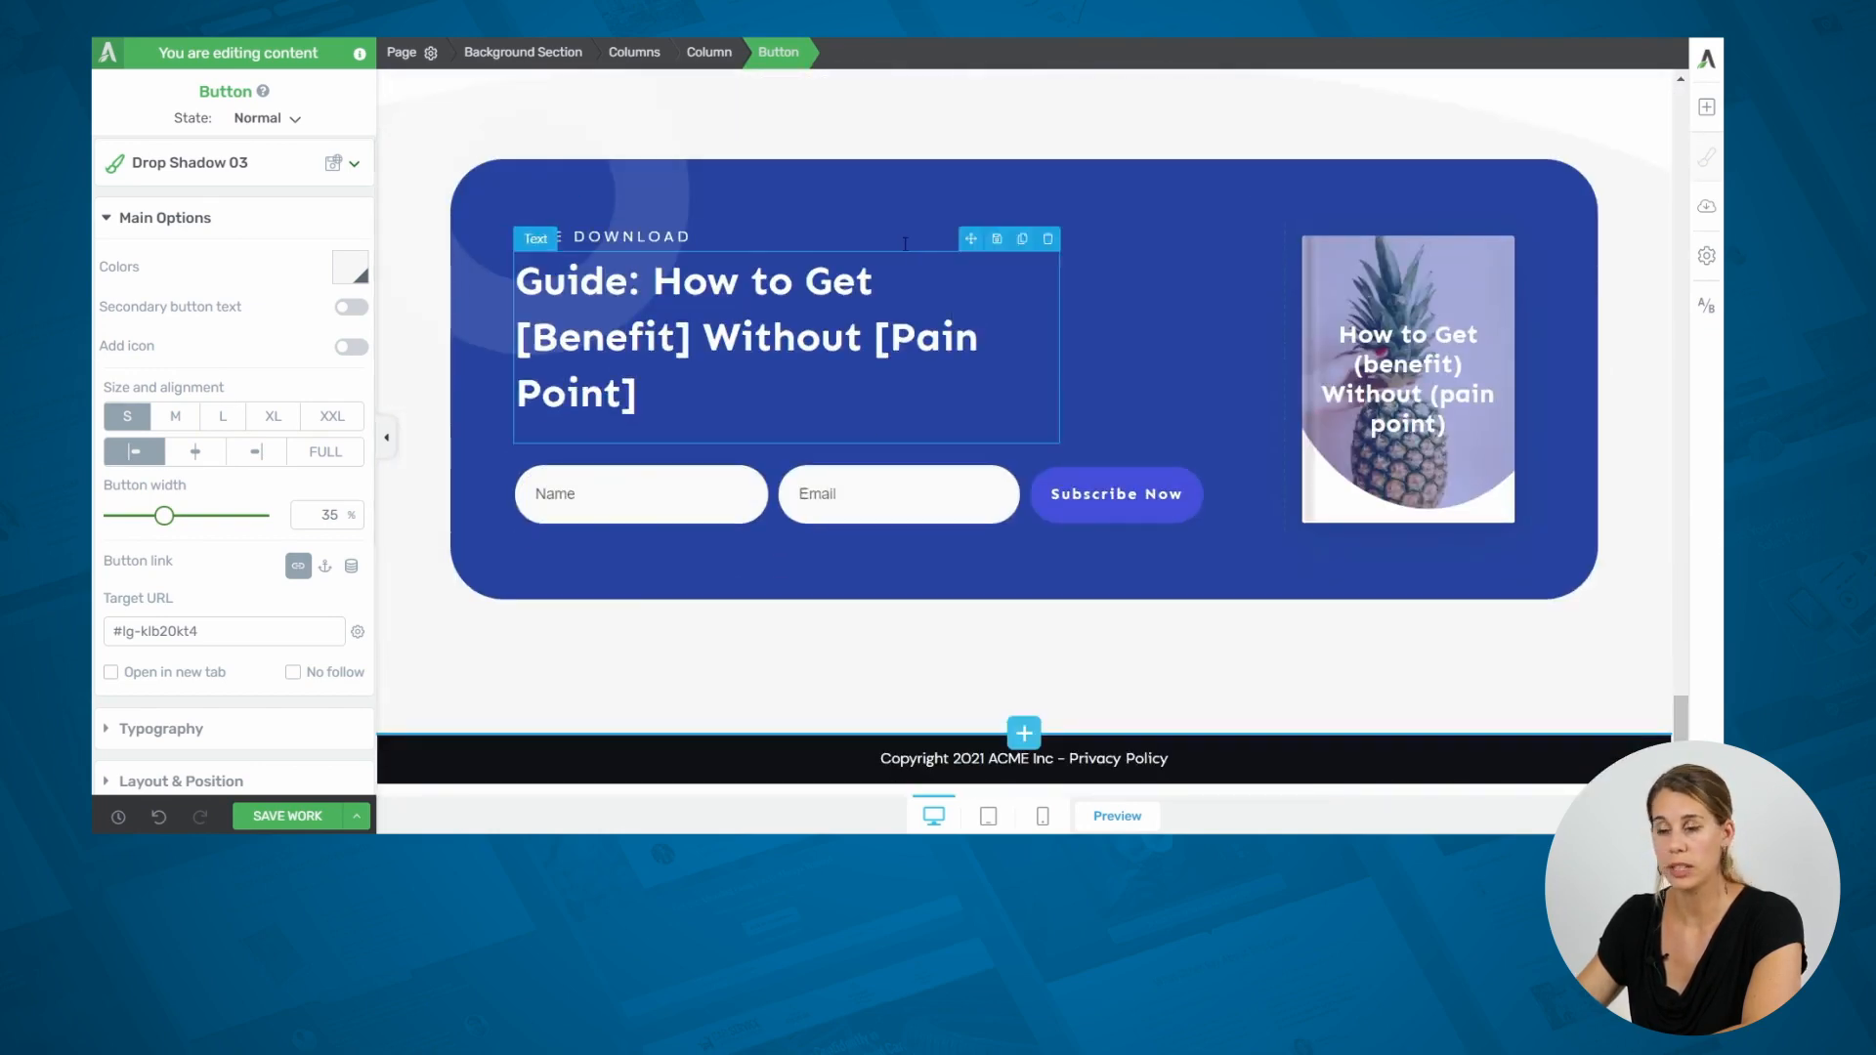
drag(1681, 724, 1677, 115)
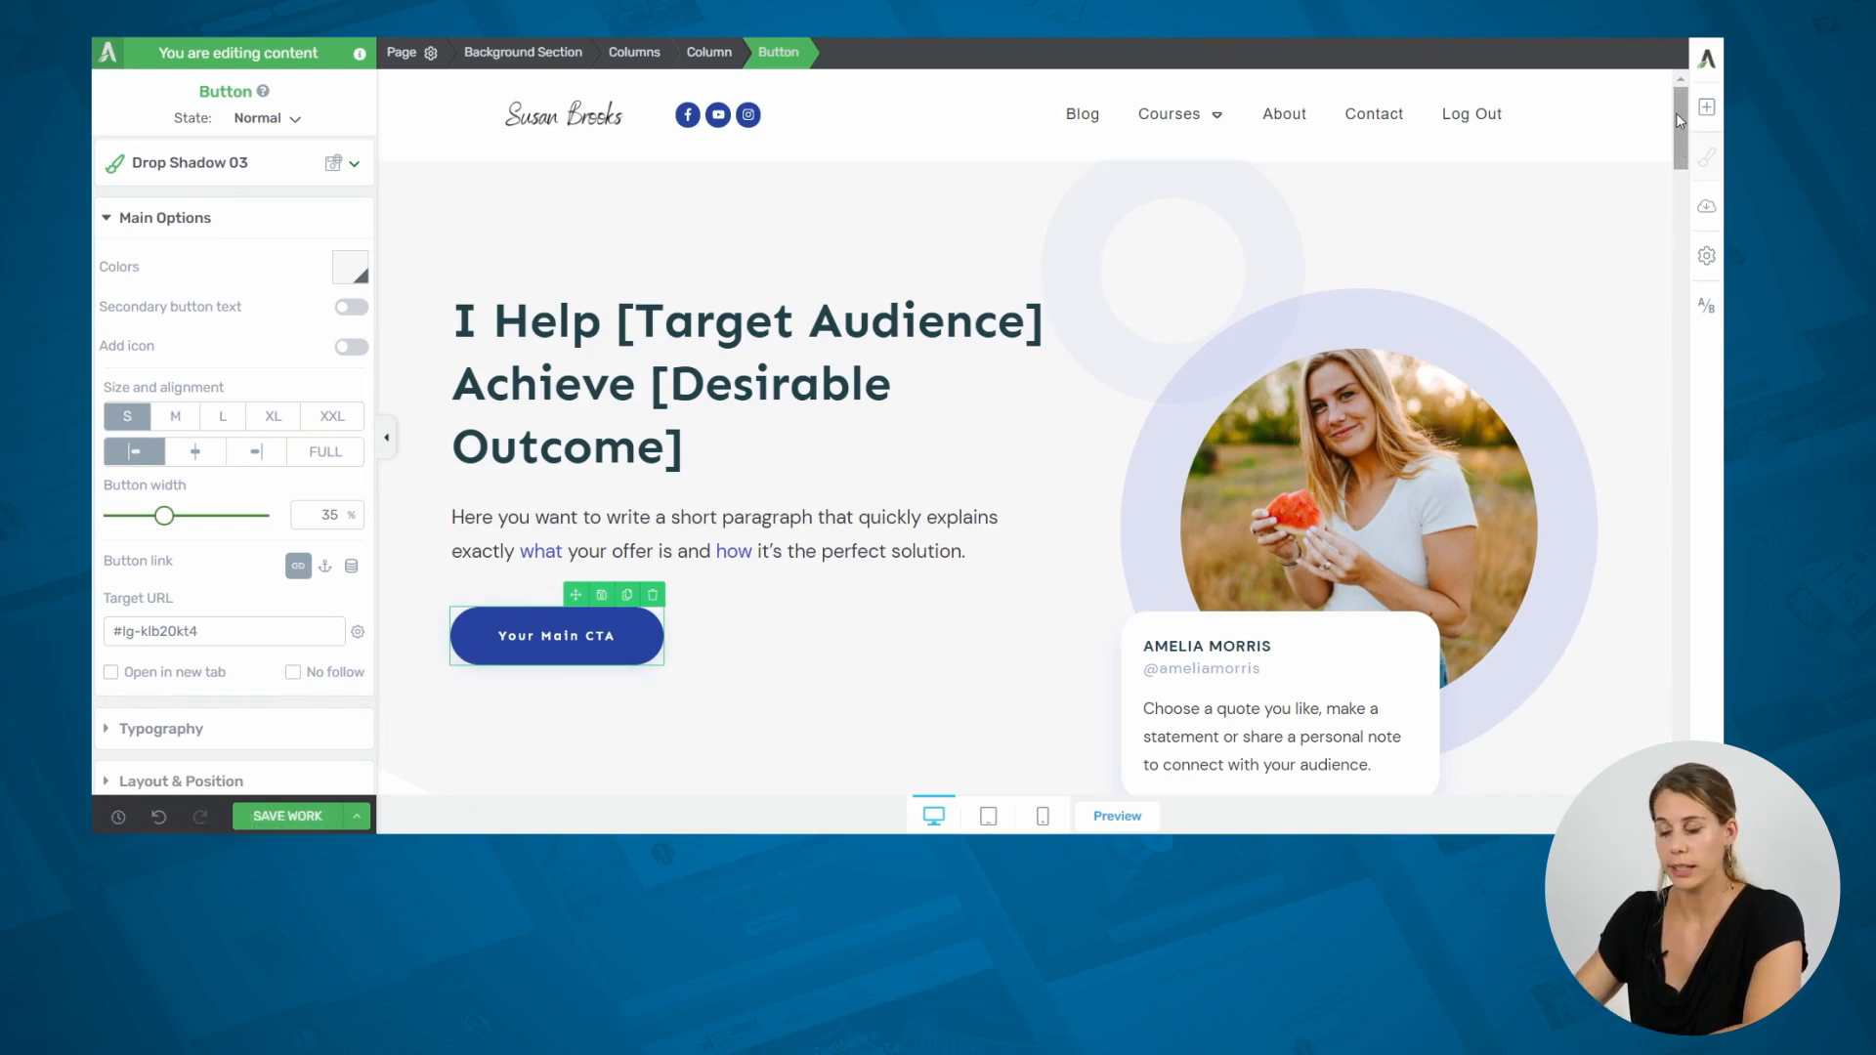
drag(1675, 113, 1679, 116)
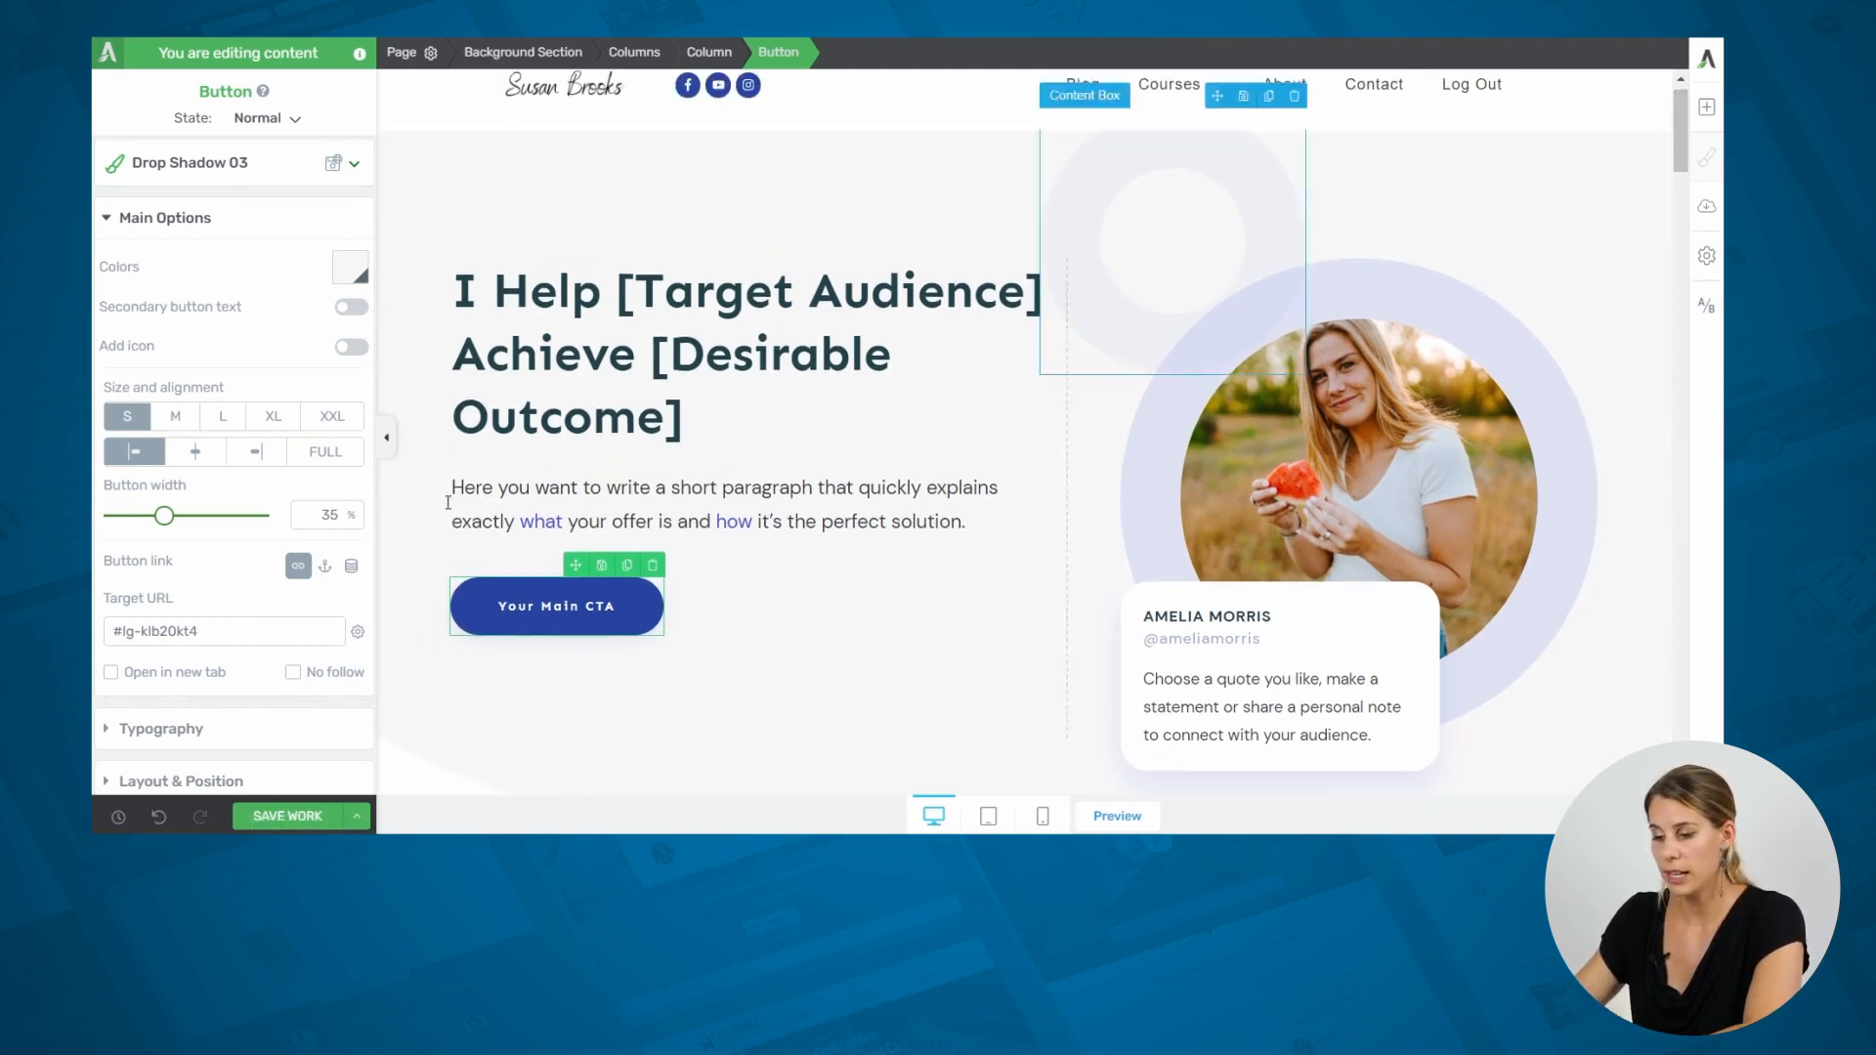
Clear the Your Main CTA button's target URL and switch its link type to a jumplink.
scroll(186, 585, down, 3)
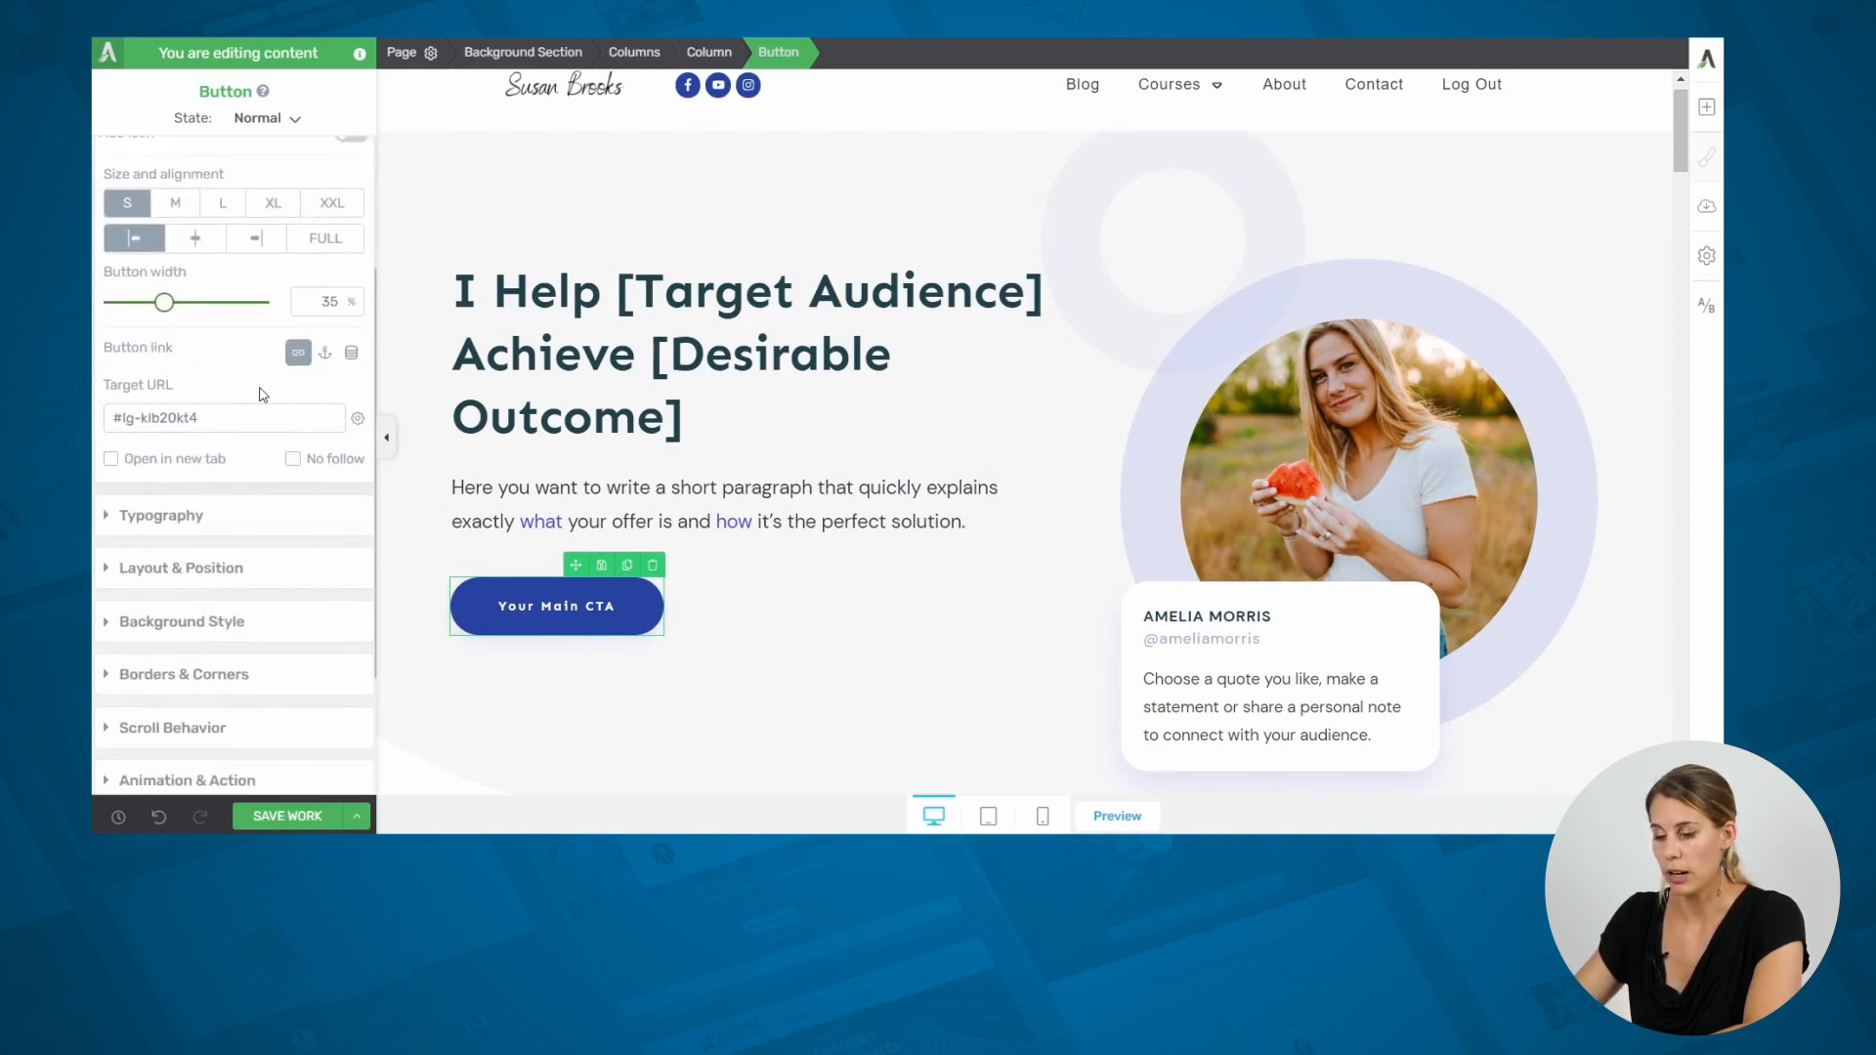
scroll(261, 396, down, 1)
scroll(262, 396, up, 3)
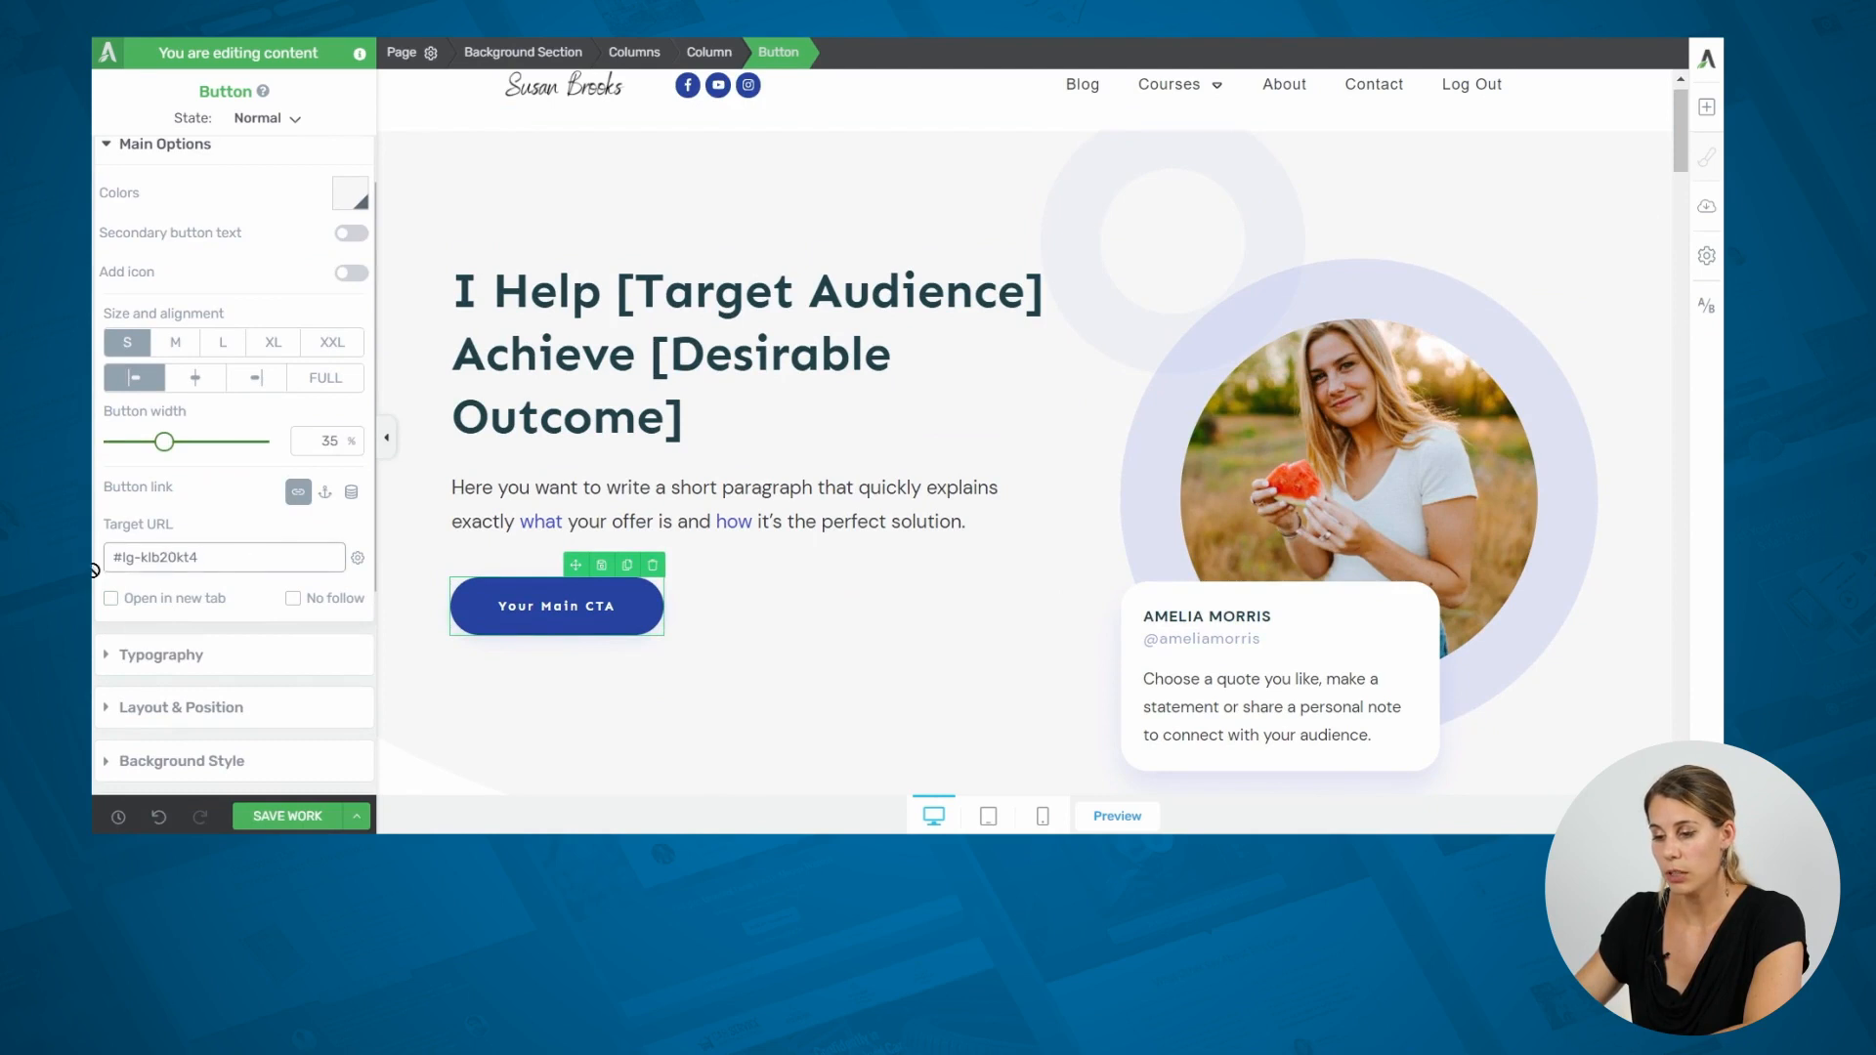
click(310, 555)
key(BackSpace)
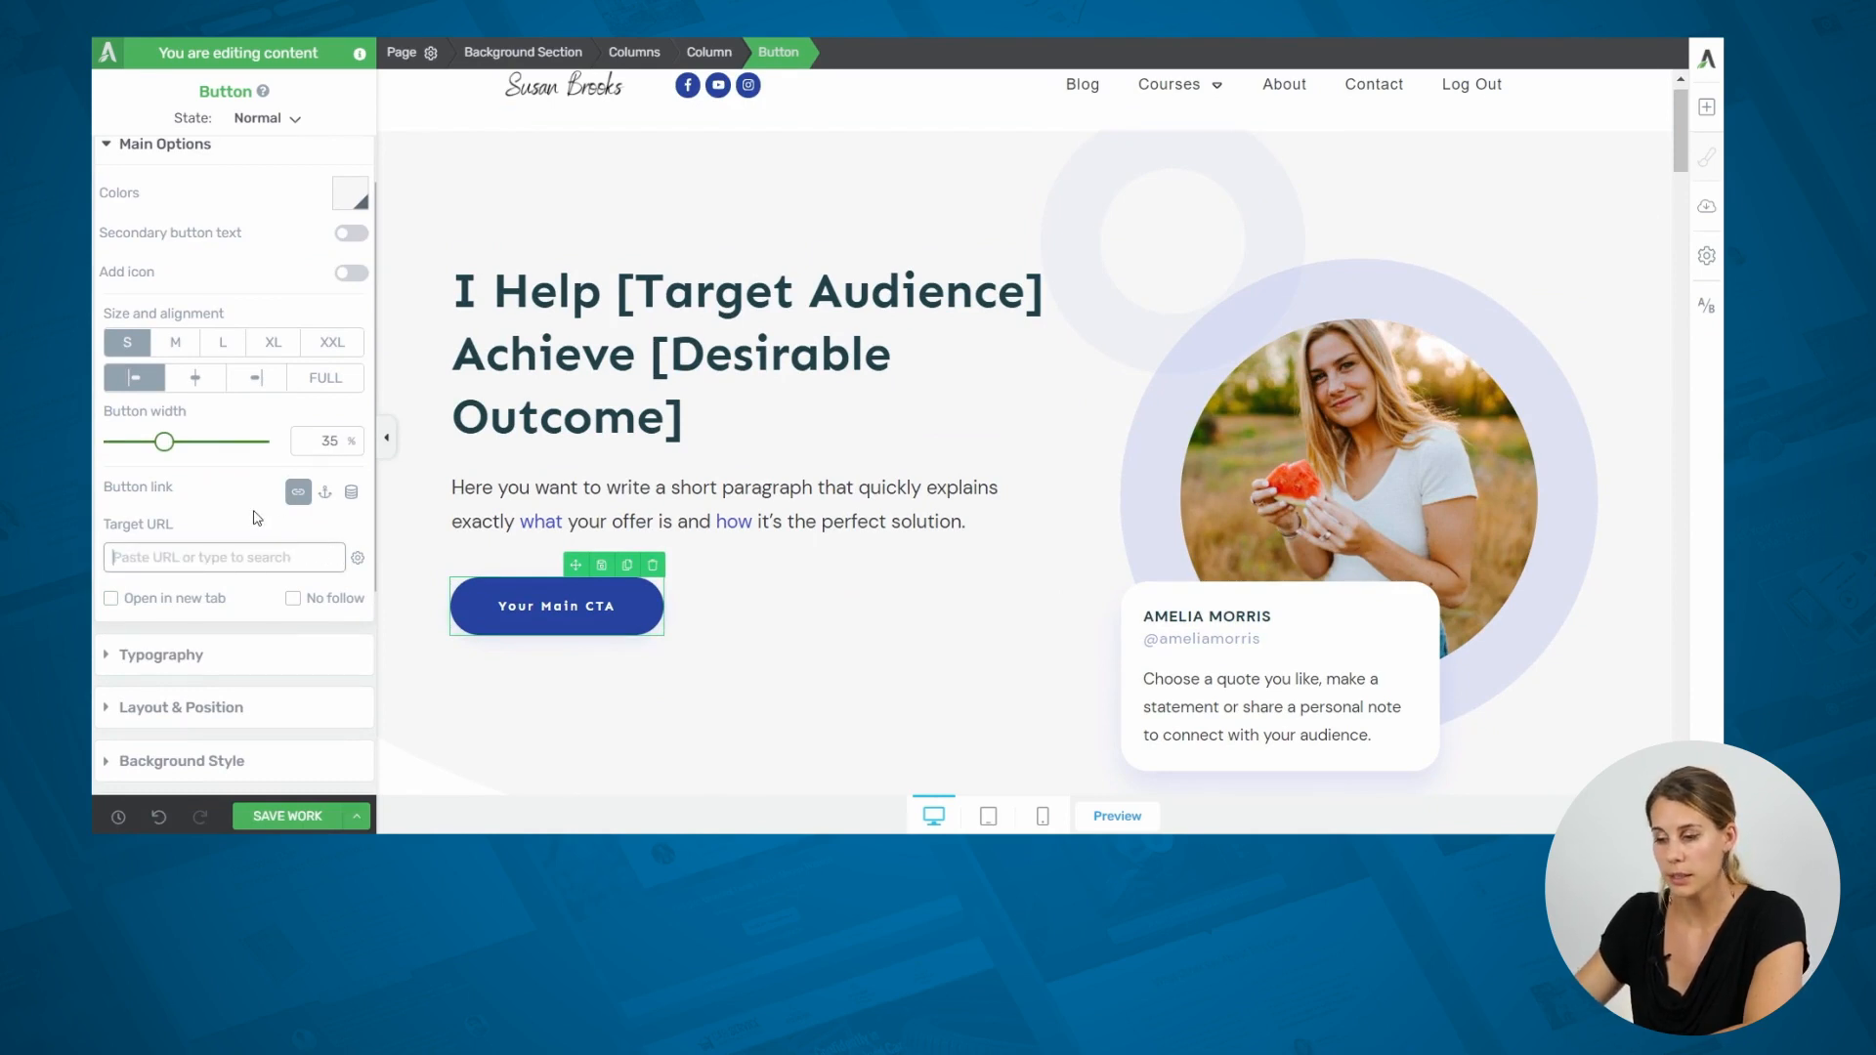
click(327, 499)
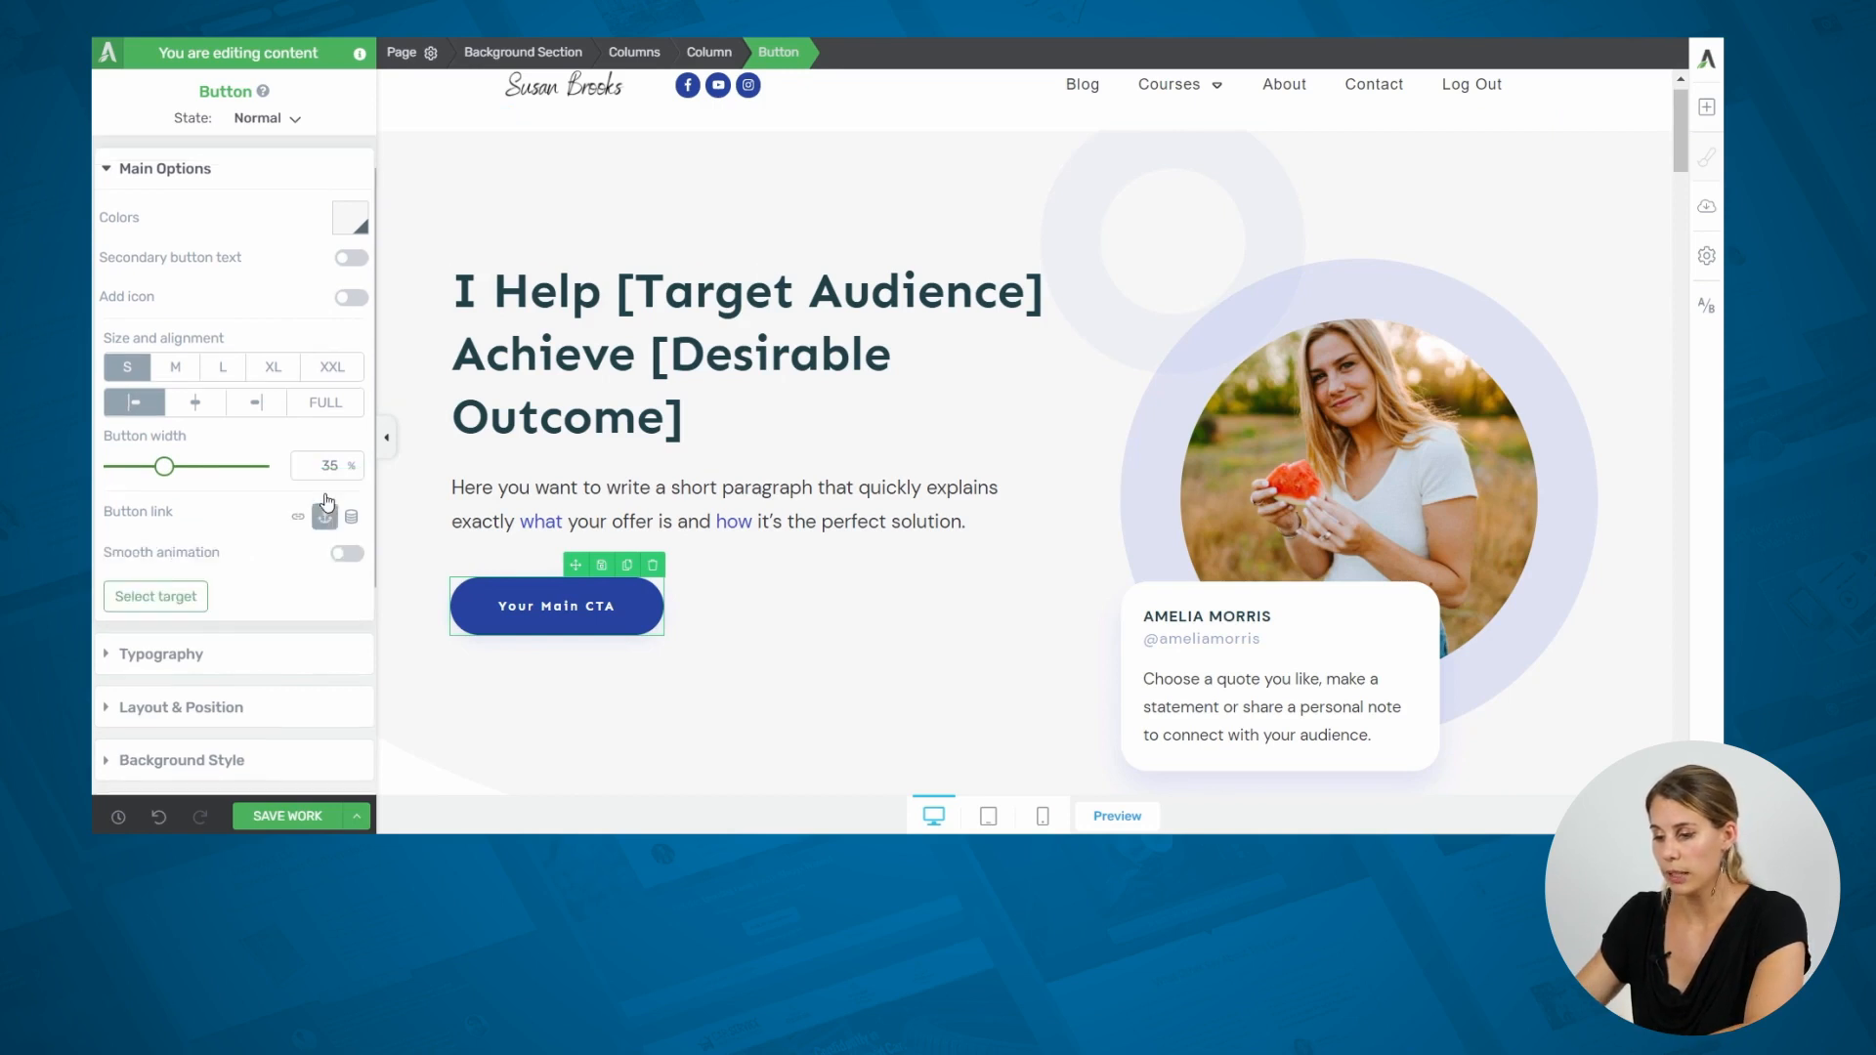
Add the Latest Articles heading as the button's jumplink target, and test the Your Main CTA button on the live page.
click(180, 597)
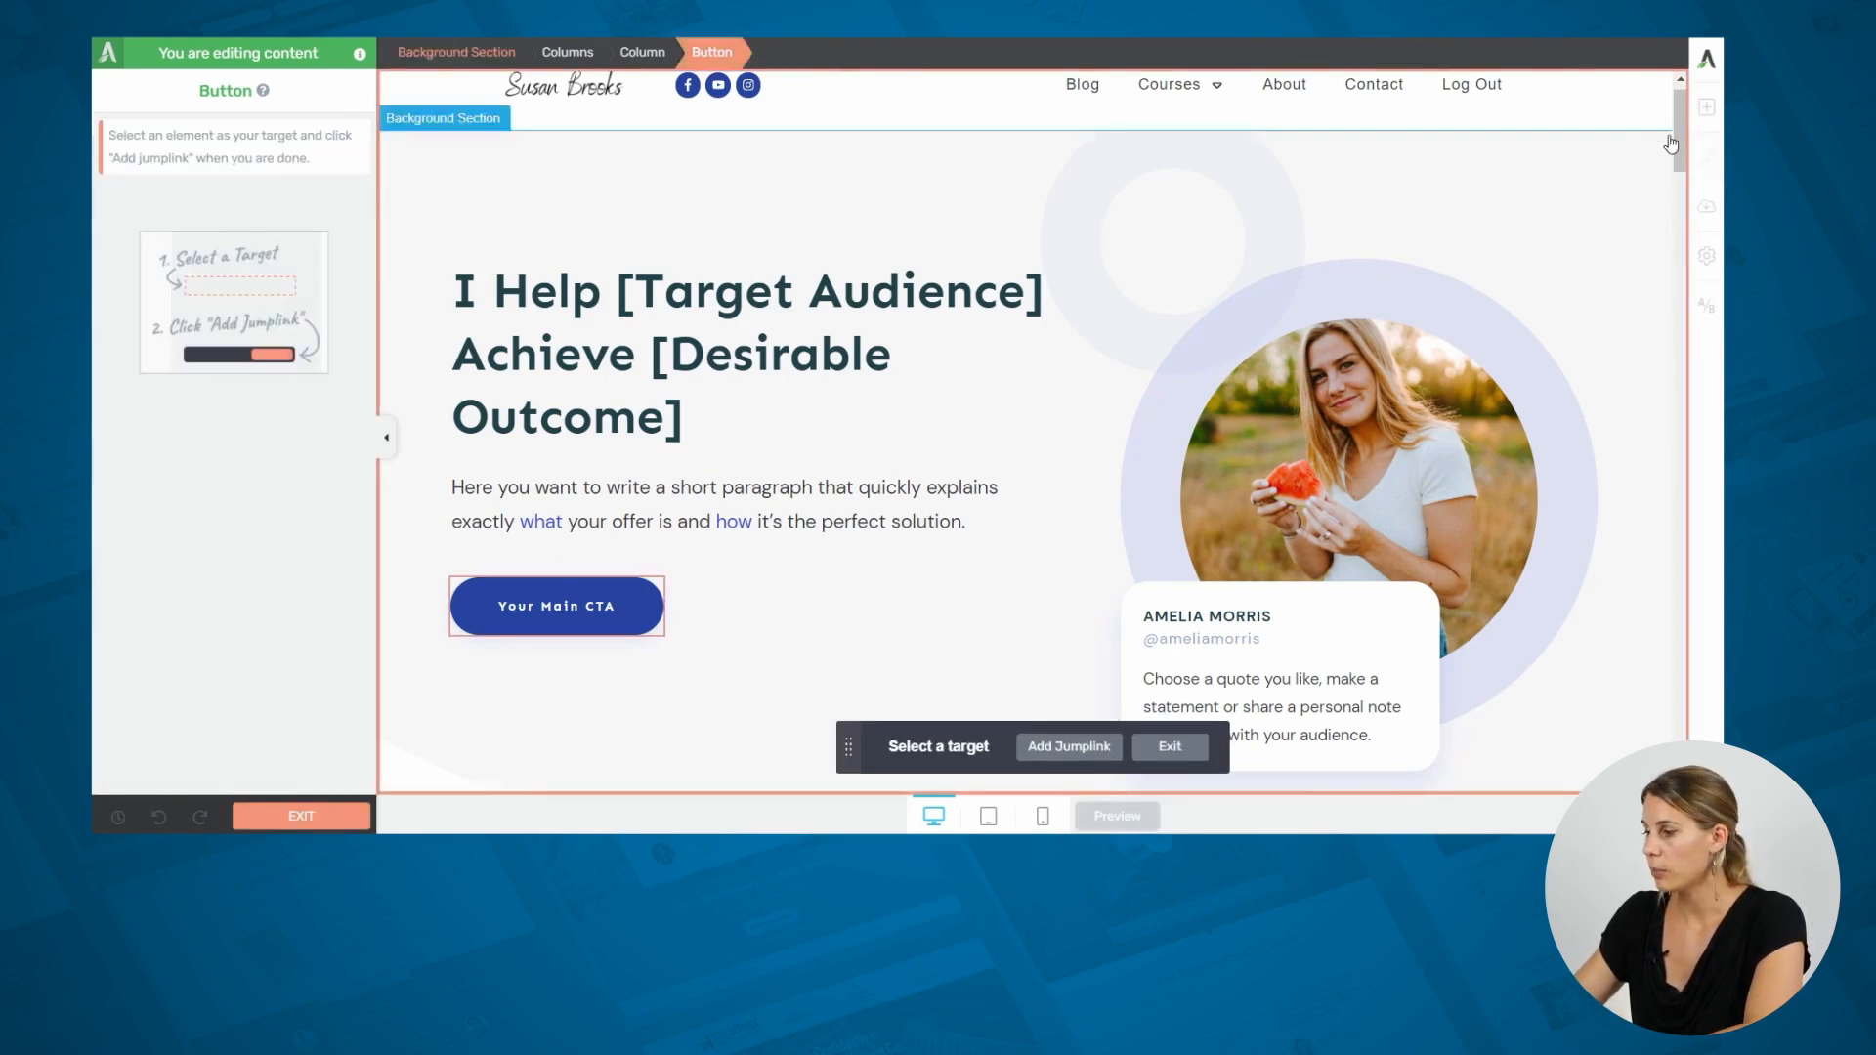
drag(1681, 120, 1720, 534)
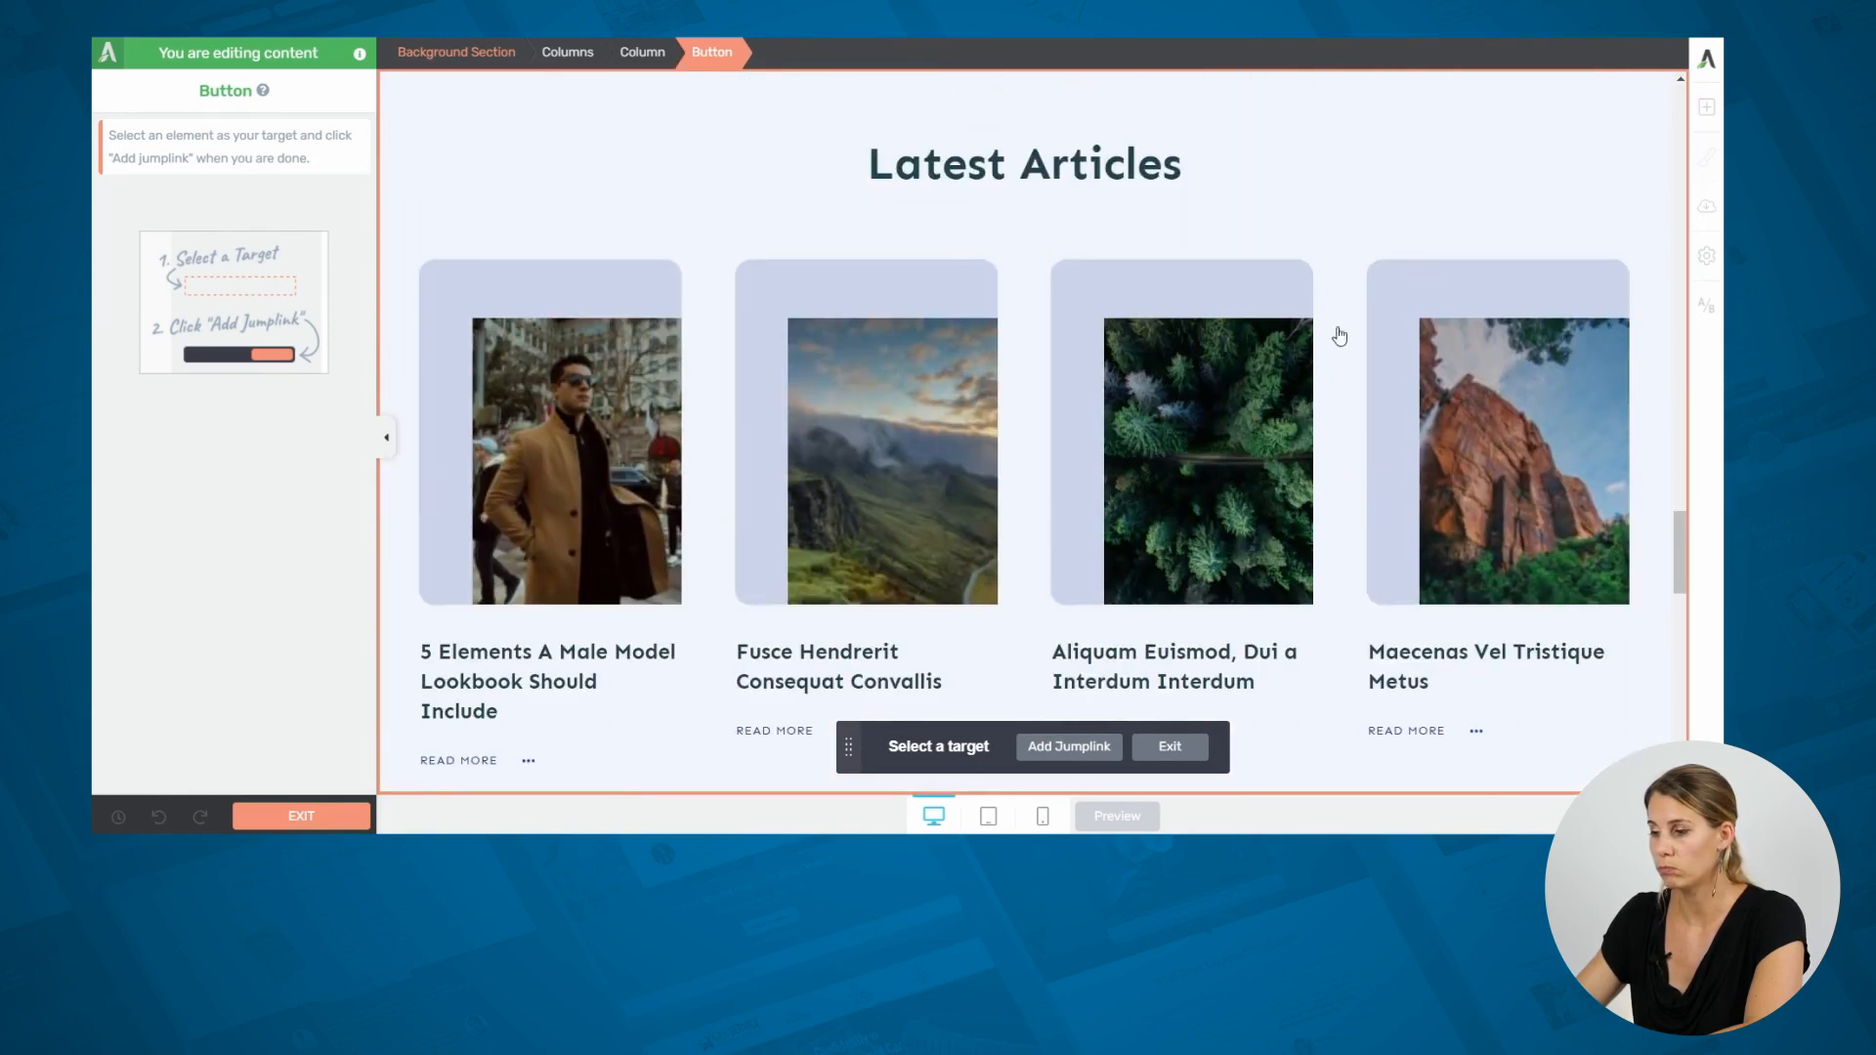
click(724, 170)
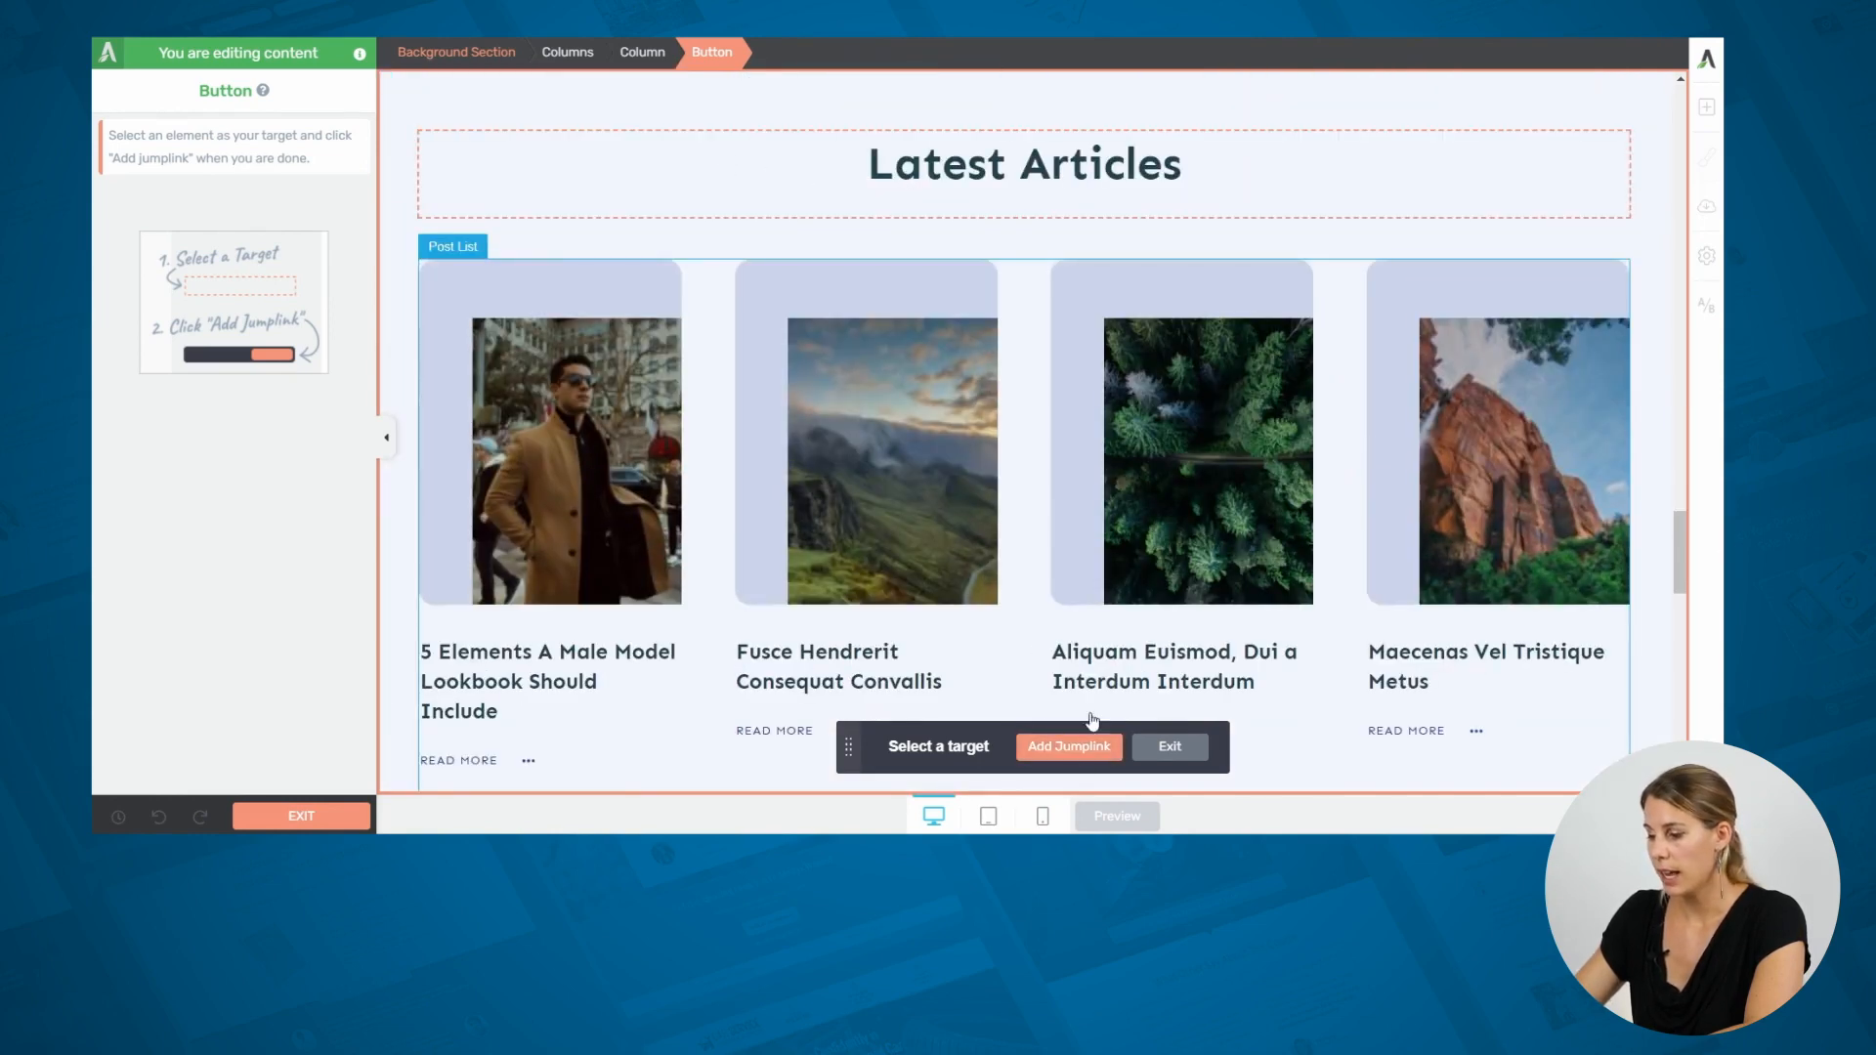
click(1083, 755)
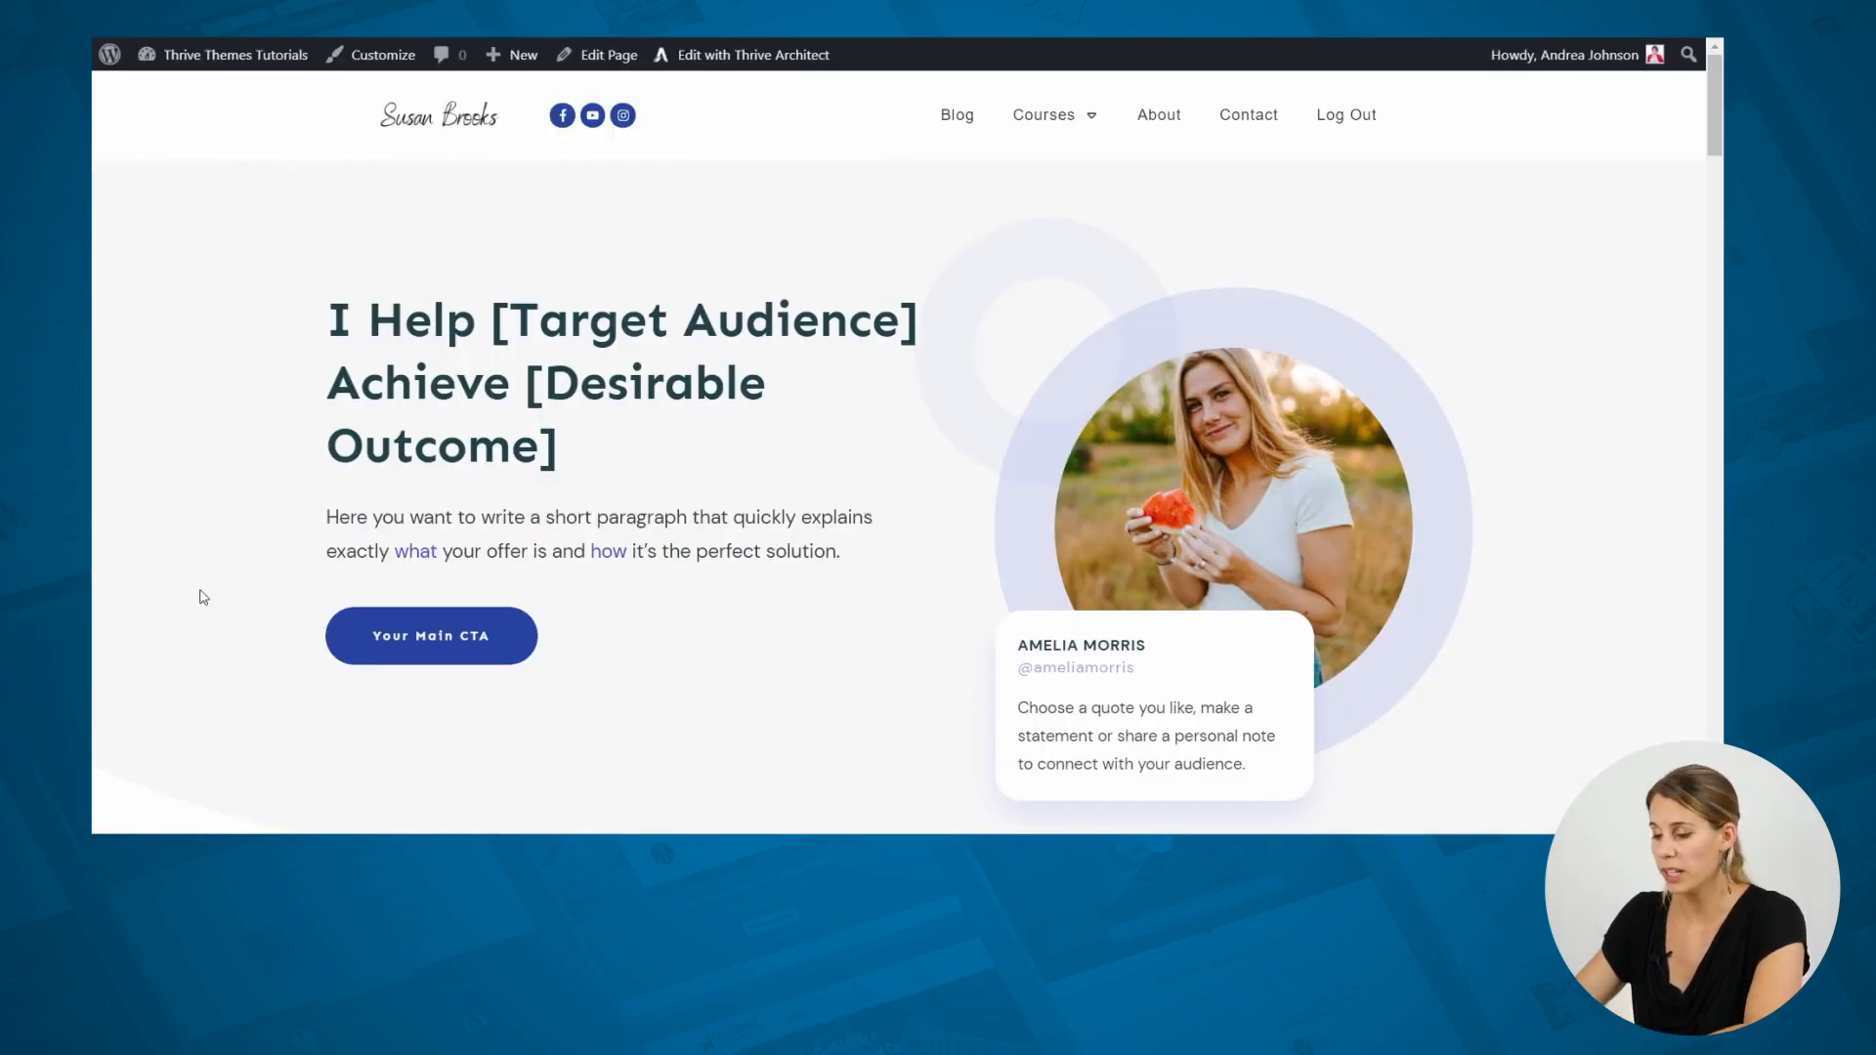
click(439, 649)
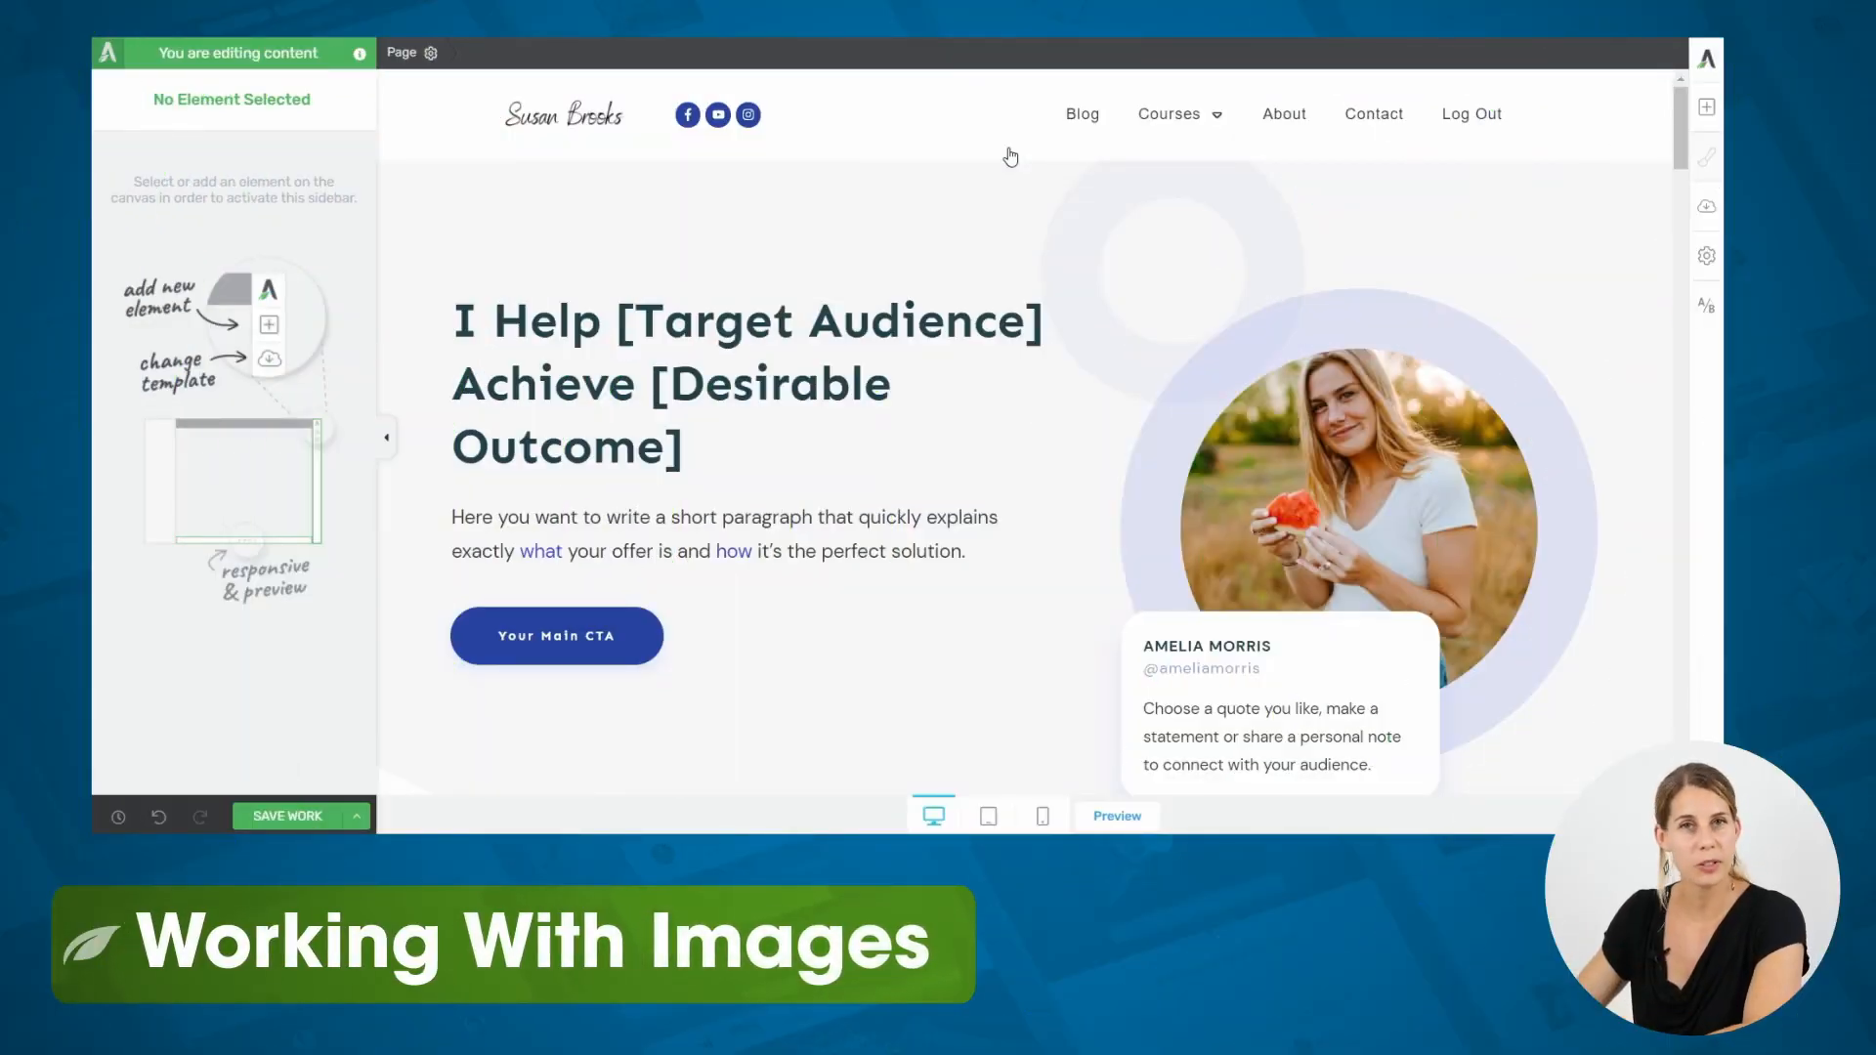
Replace the hero content box's background image with dusan-jovic-z3ns7d-zTK0-unsplash.jpg from the media library.
scroll(1011, 156, down, 3)
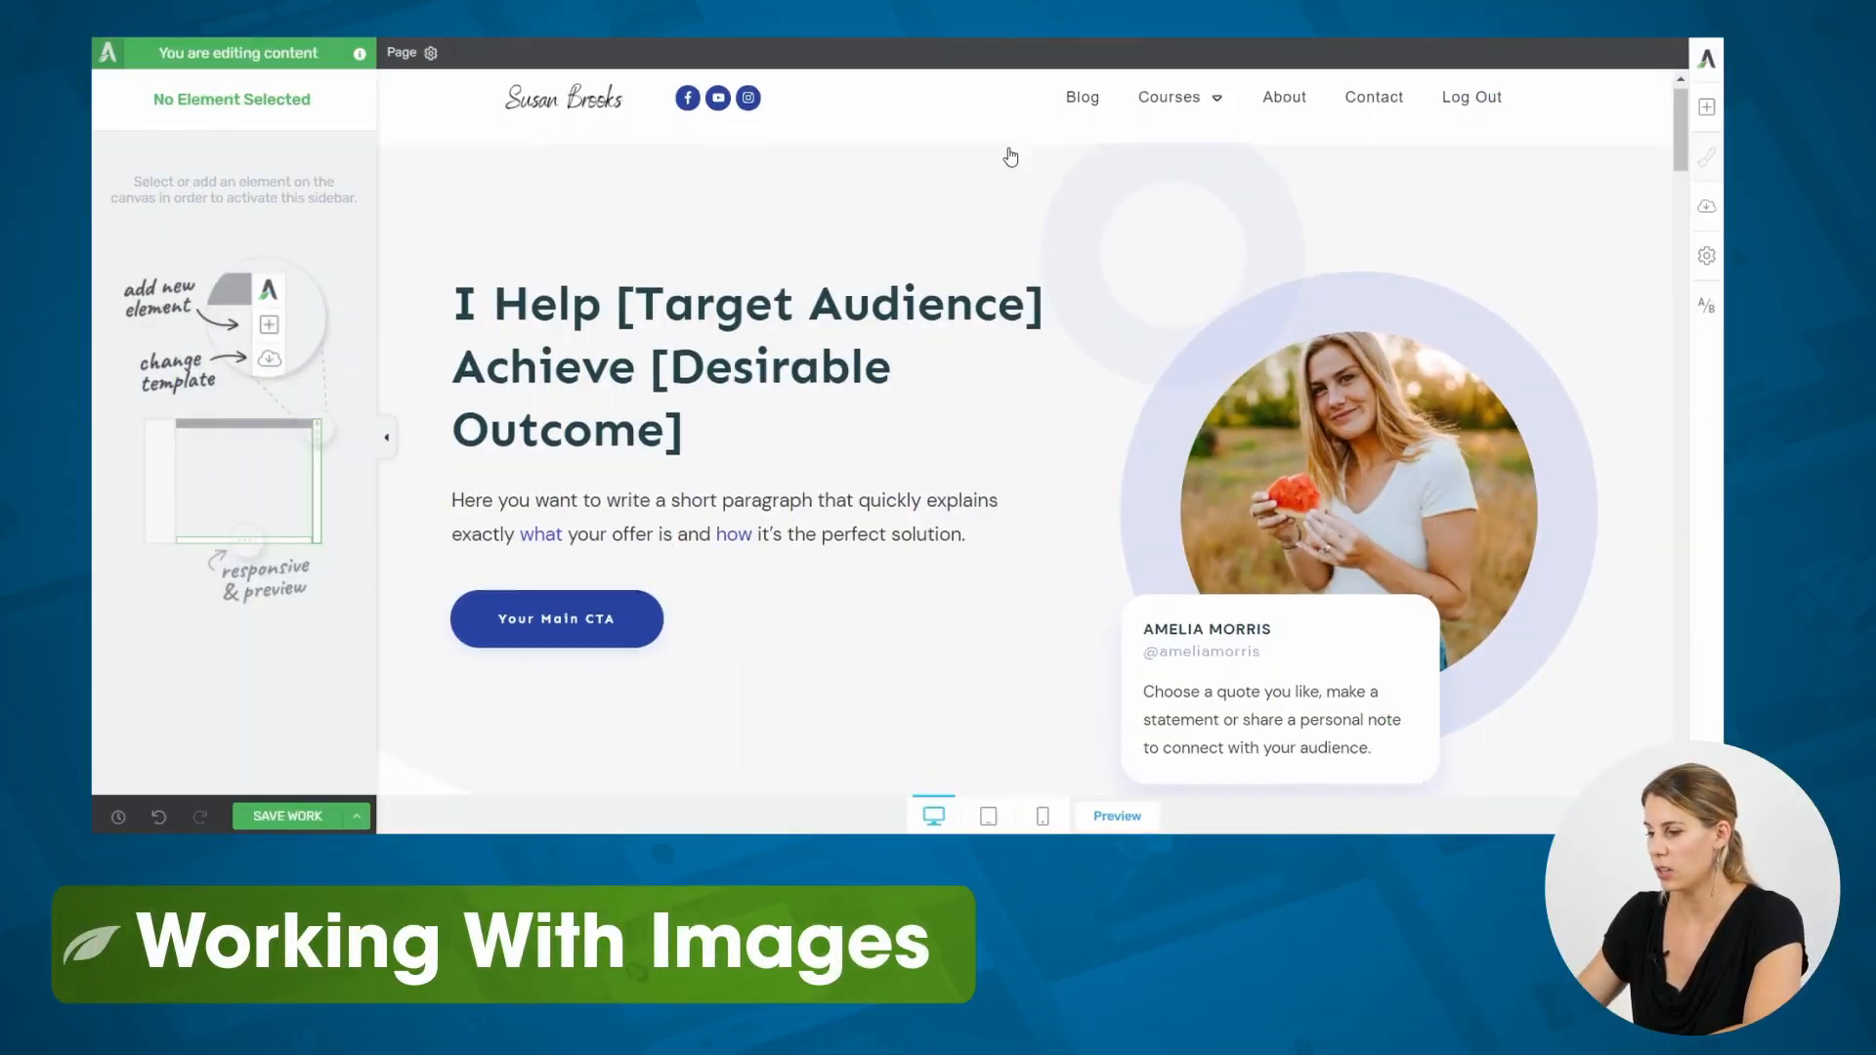
click(1415, 220)
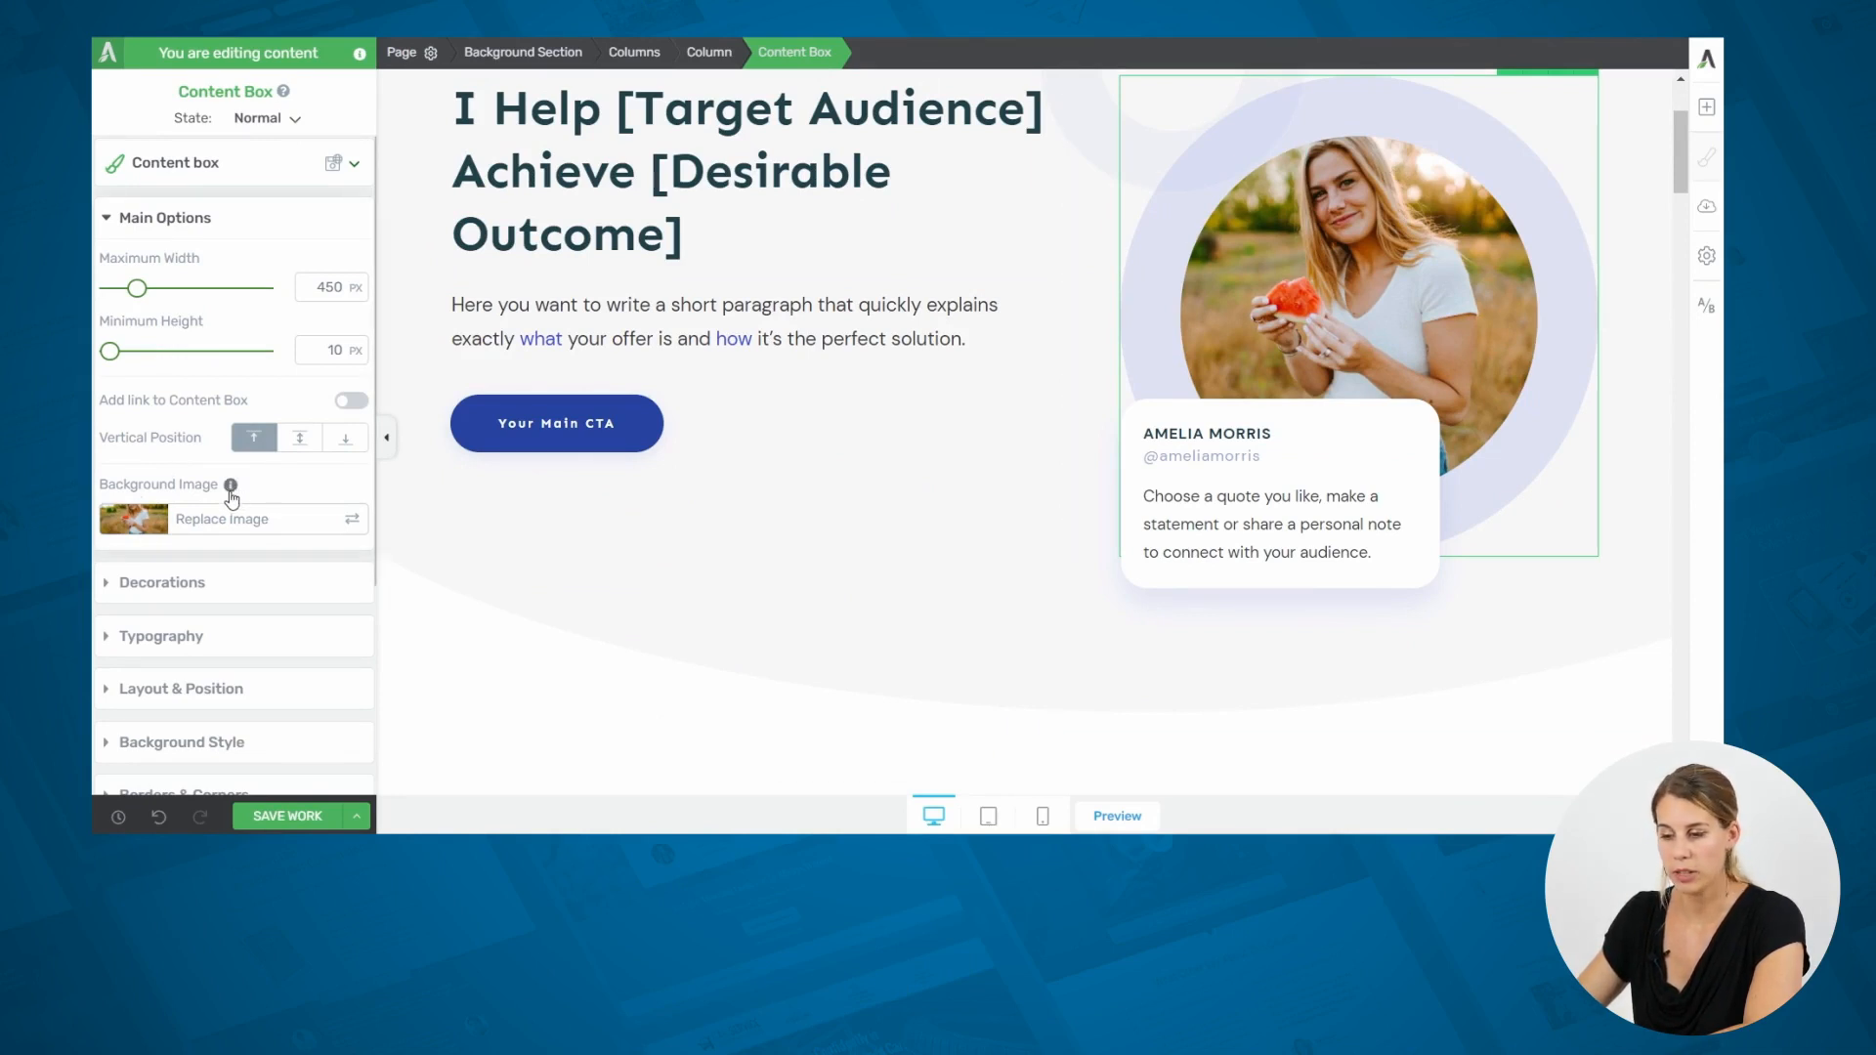
click(152, 526)
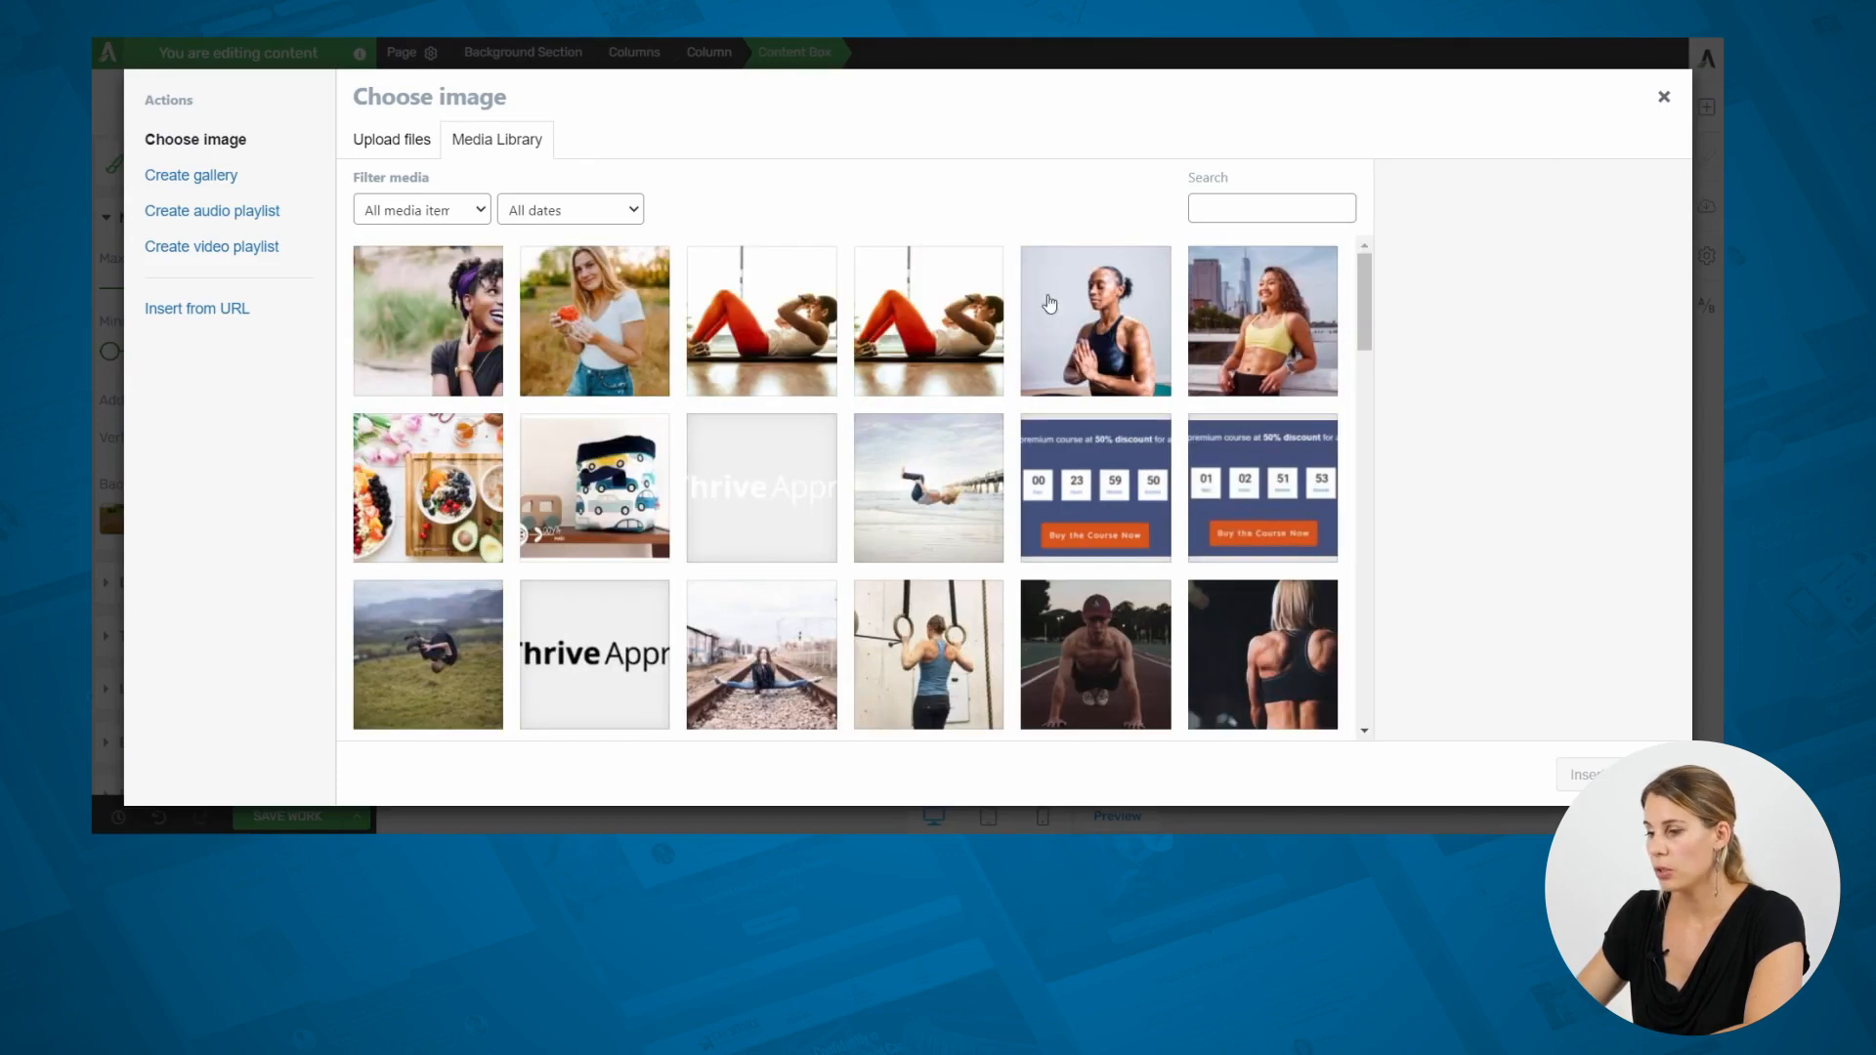
click(1268, 319)
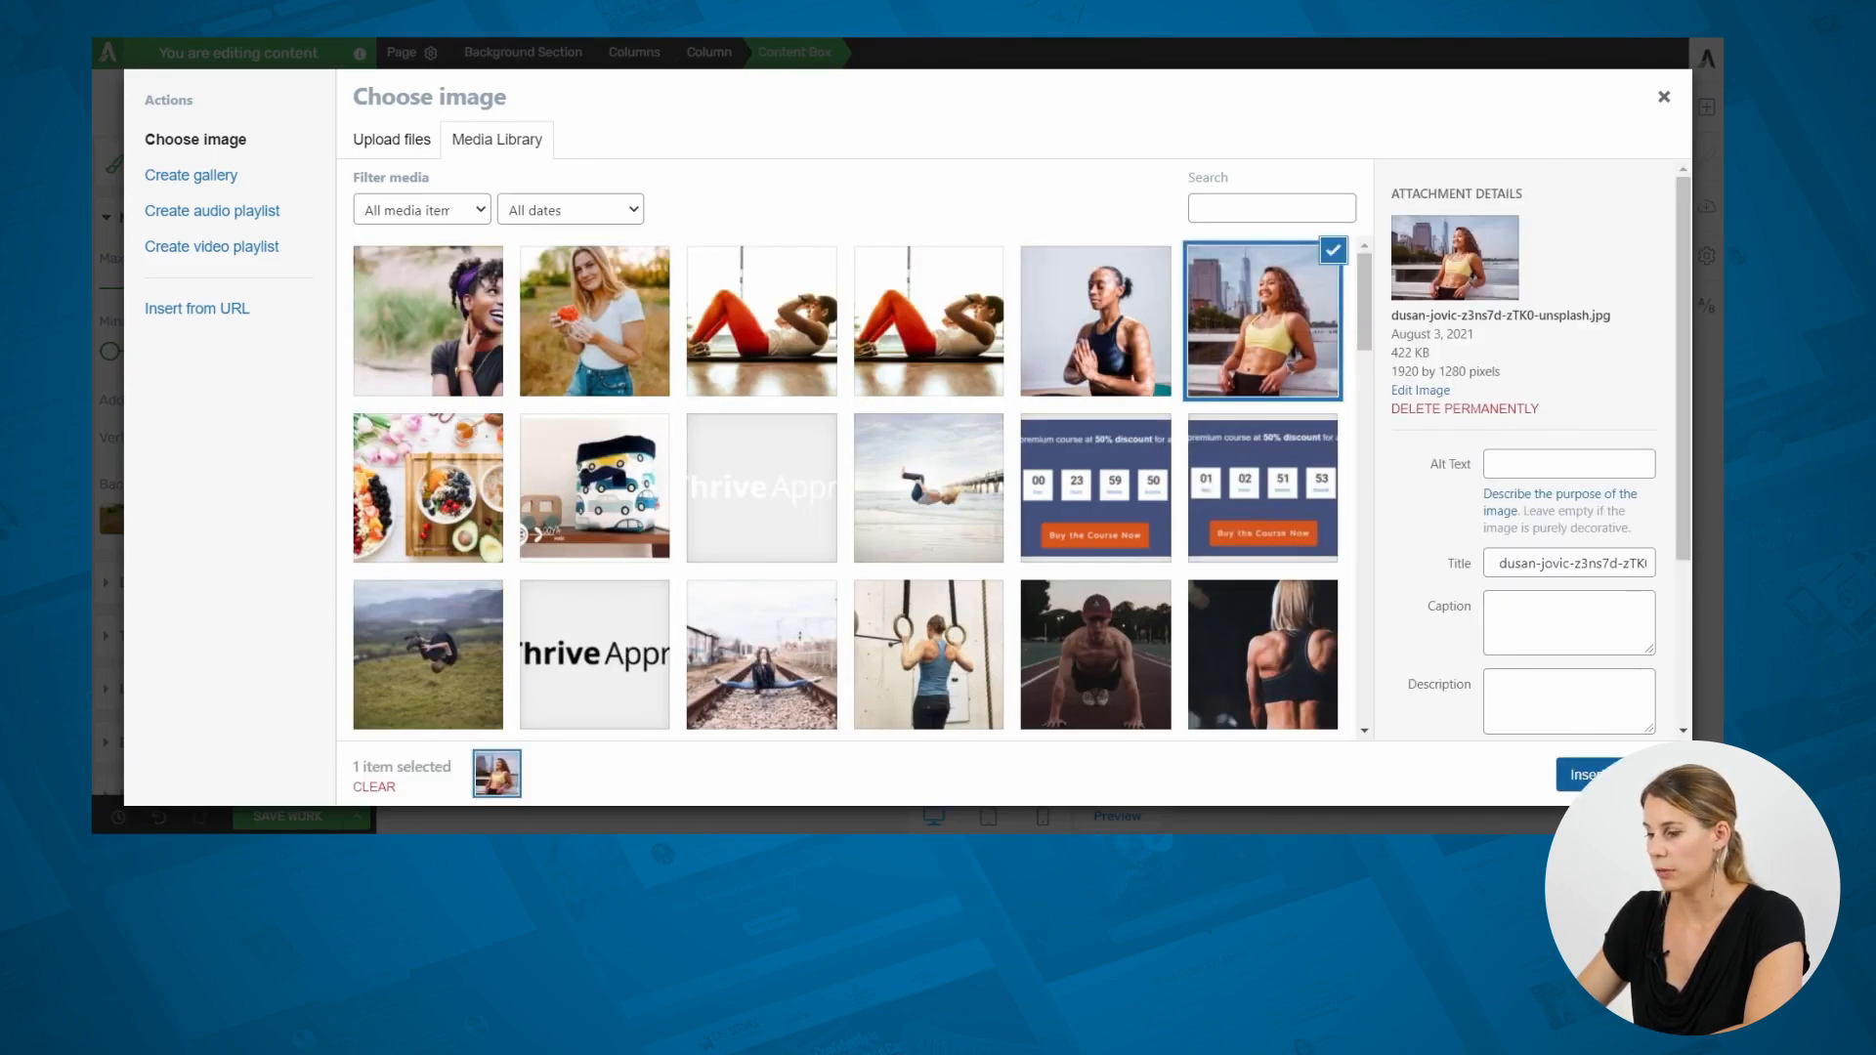
click(1583, 775)
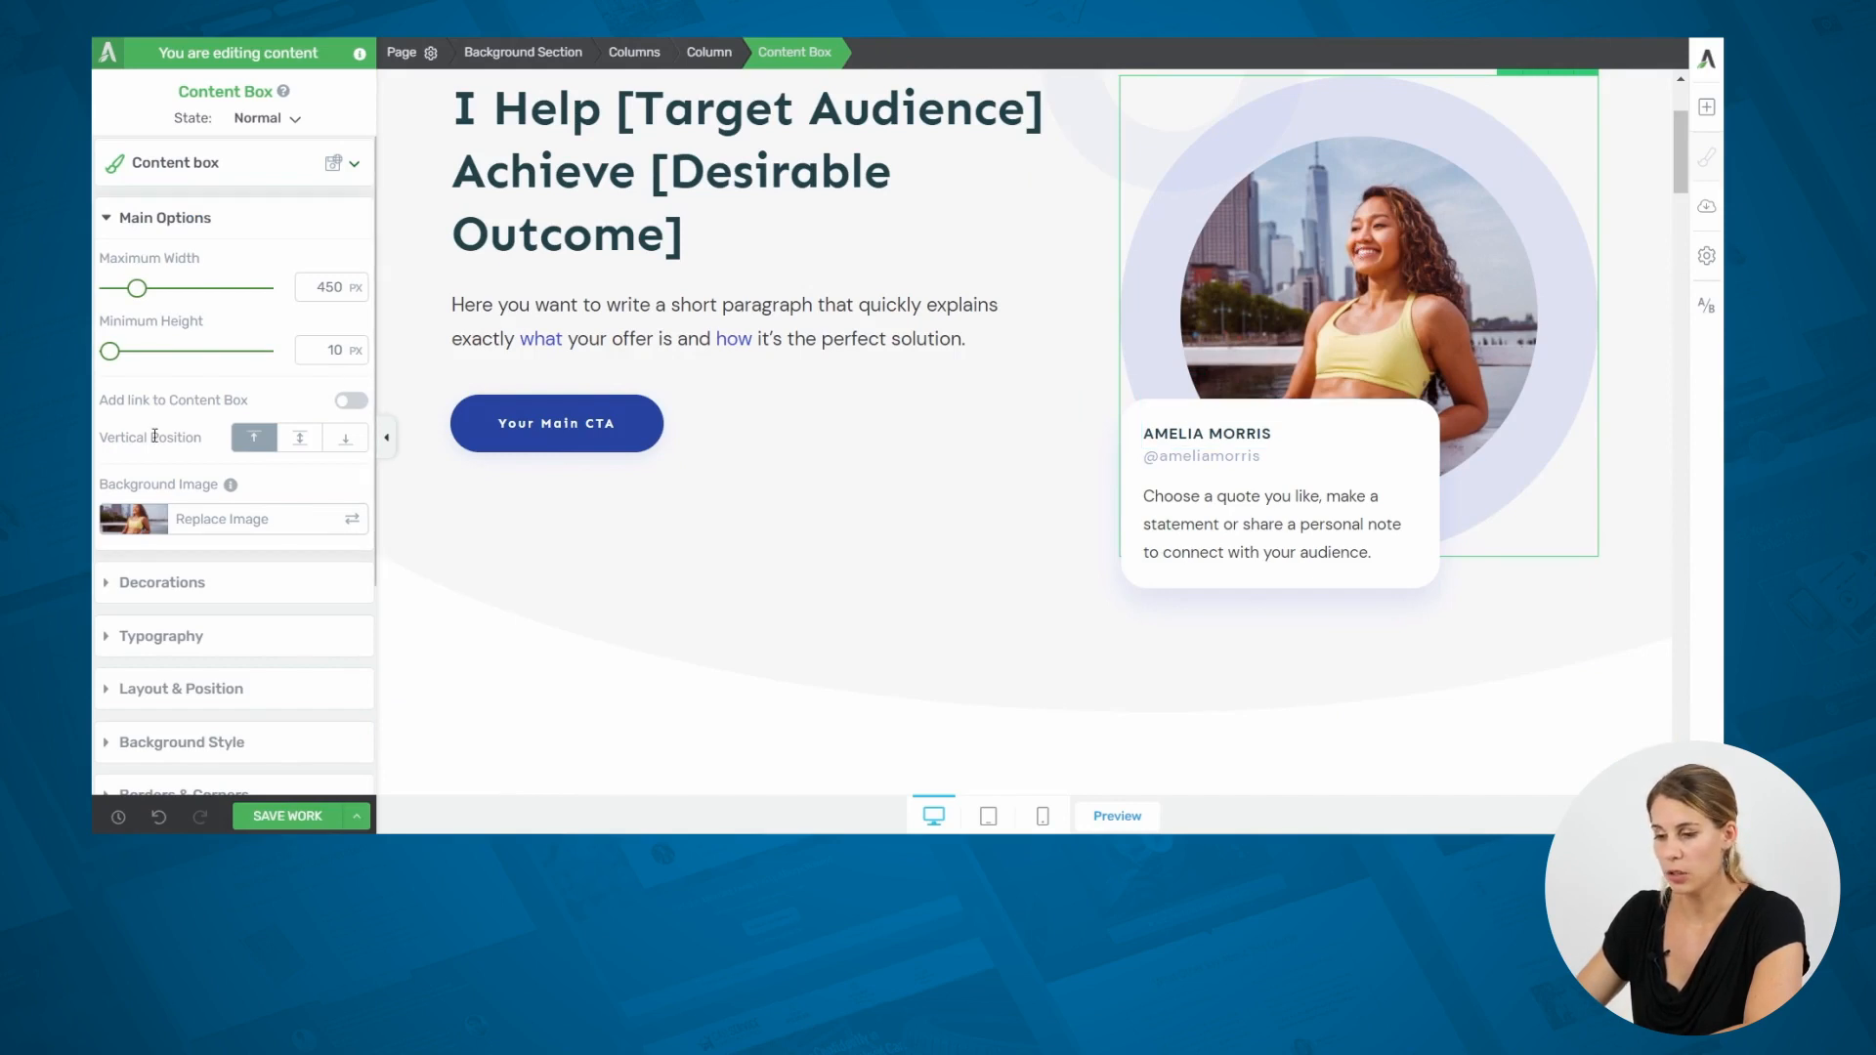
Reposition the hero content box's background image horizontally so the woman is framed in the circle, and apply it.
scroll(155, 436, down, 3)
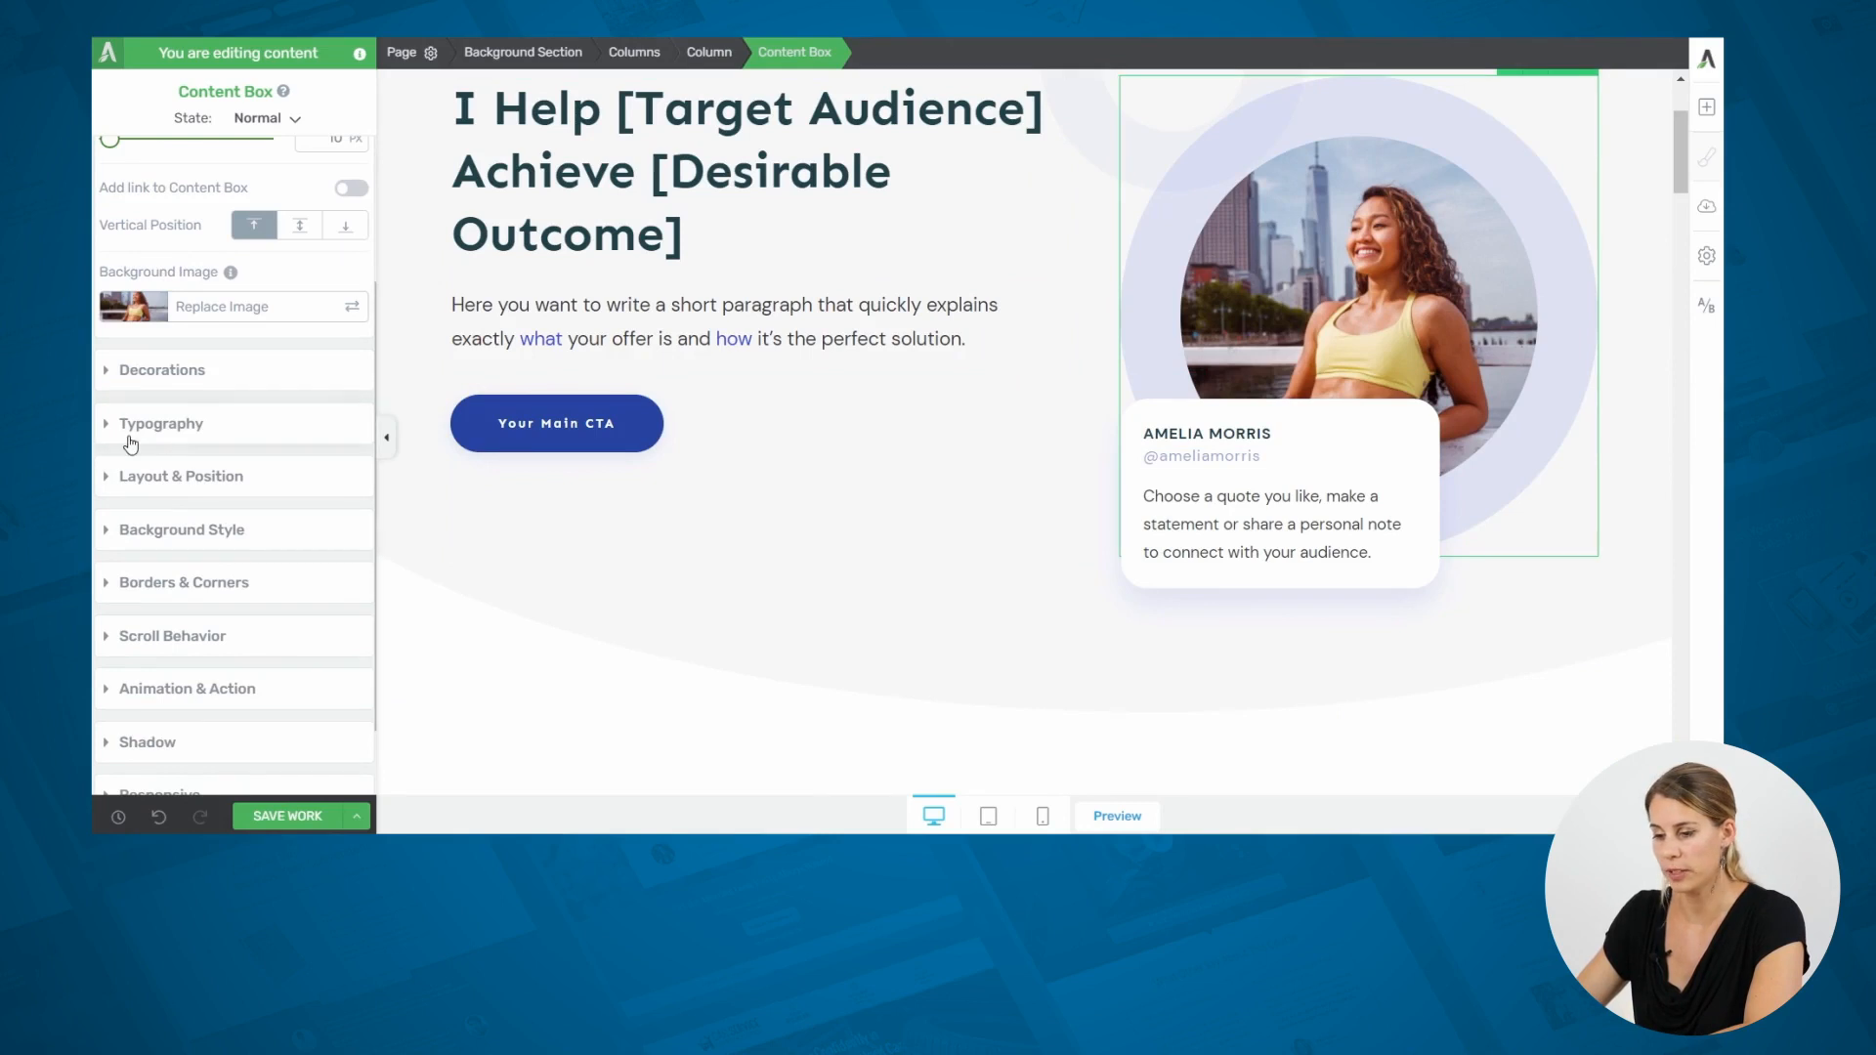
click(185, 531)
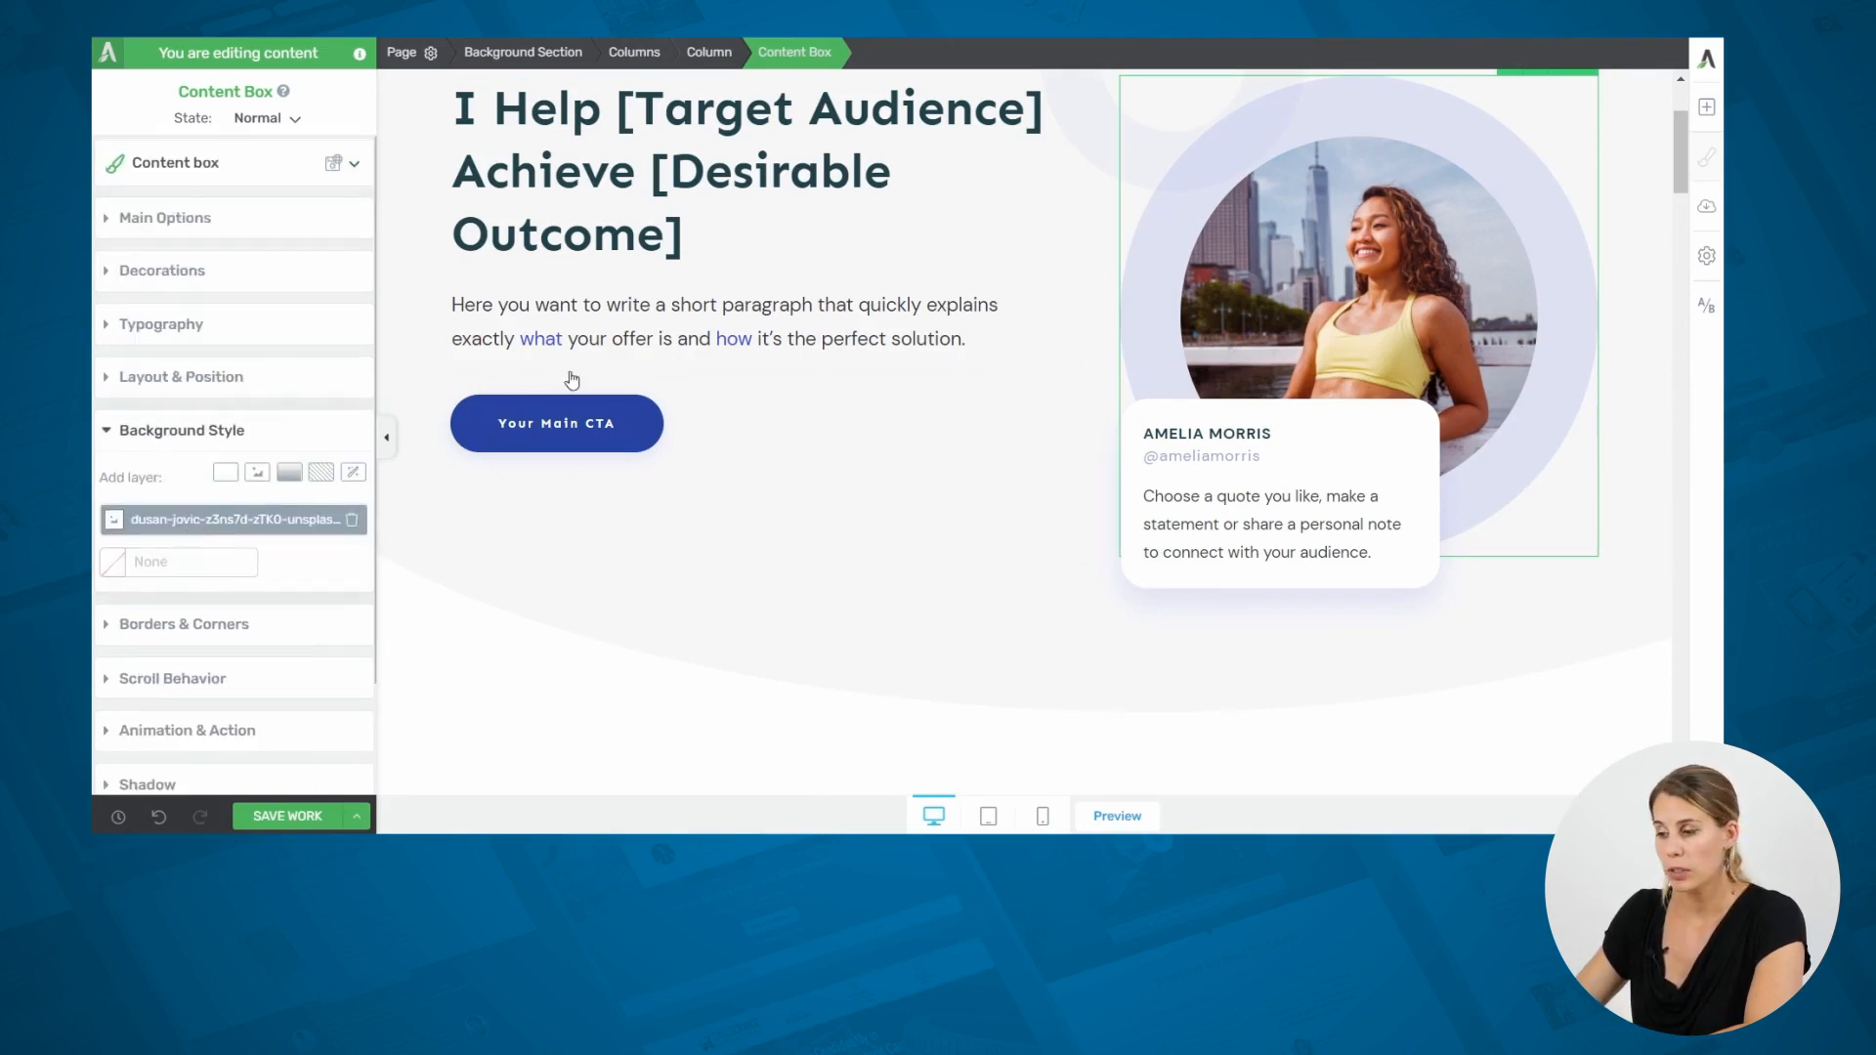
click(251, 525)
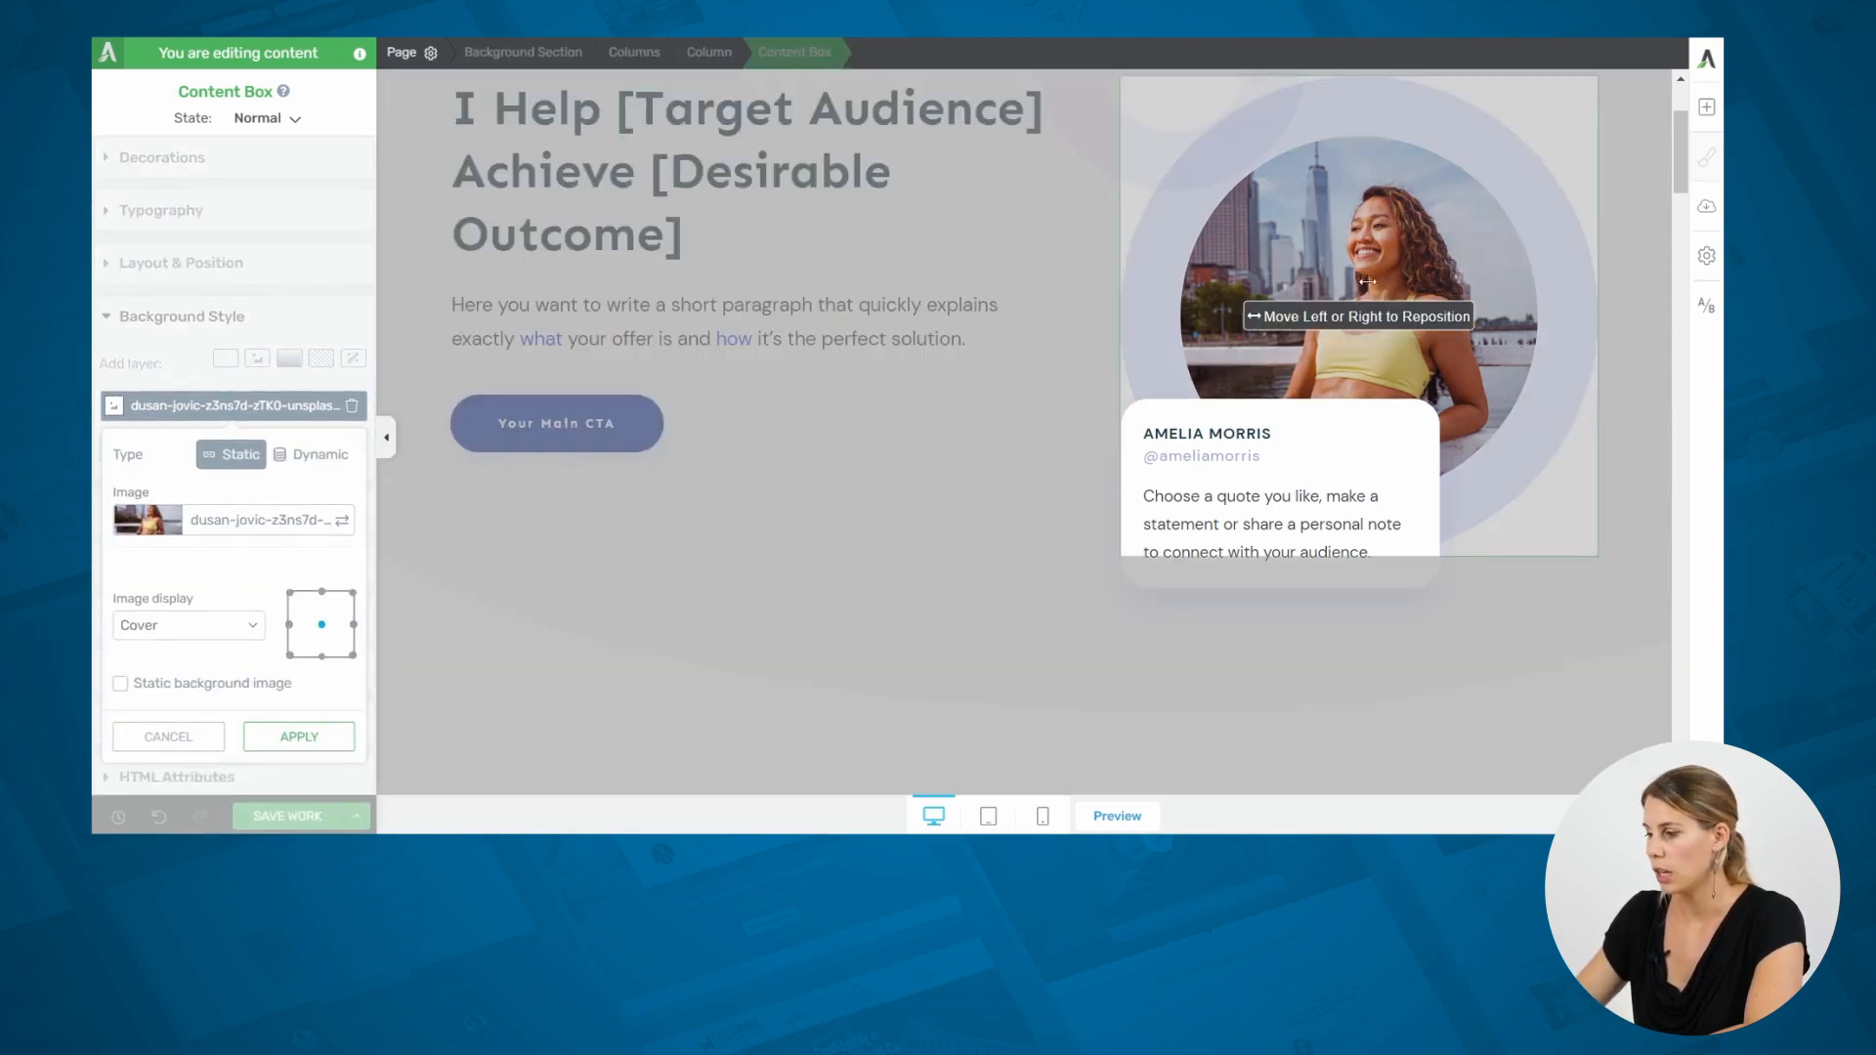
drag(1361, 286, 1367, 213)
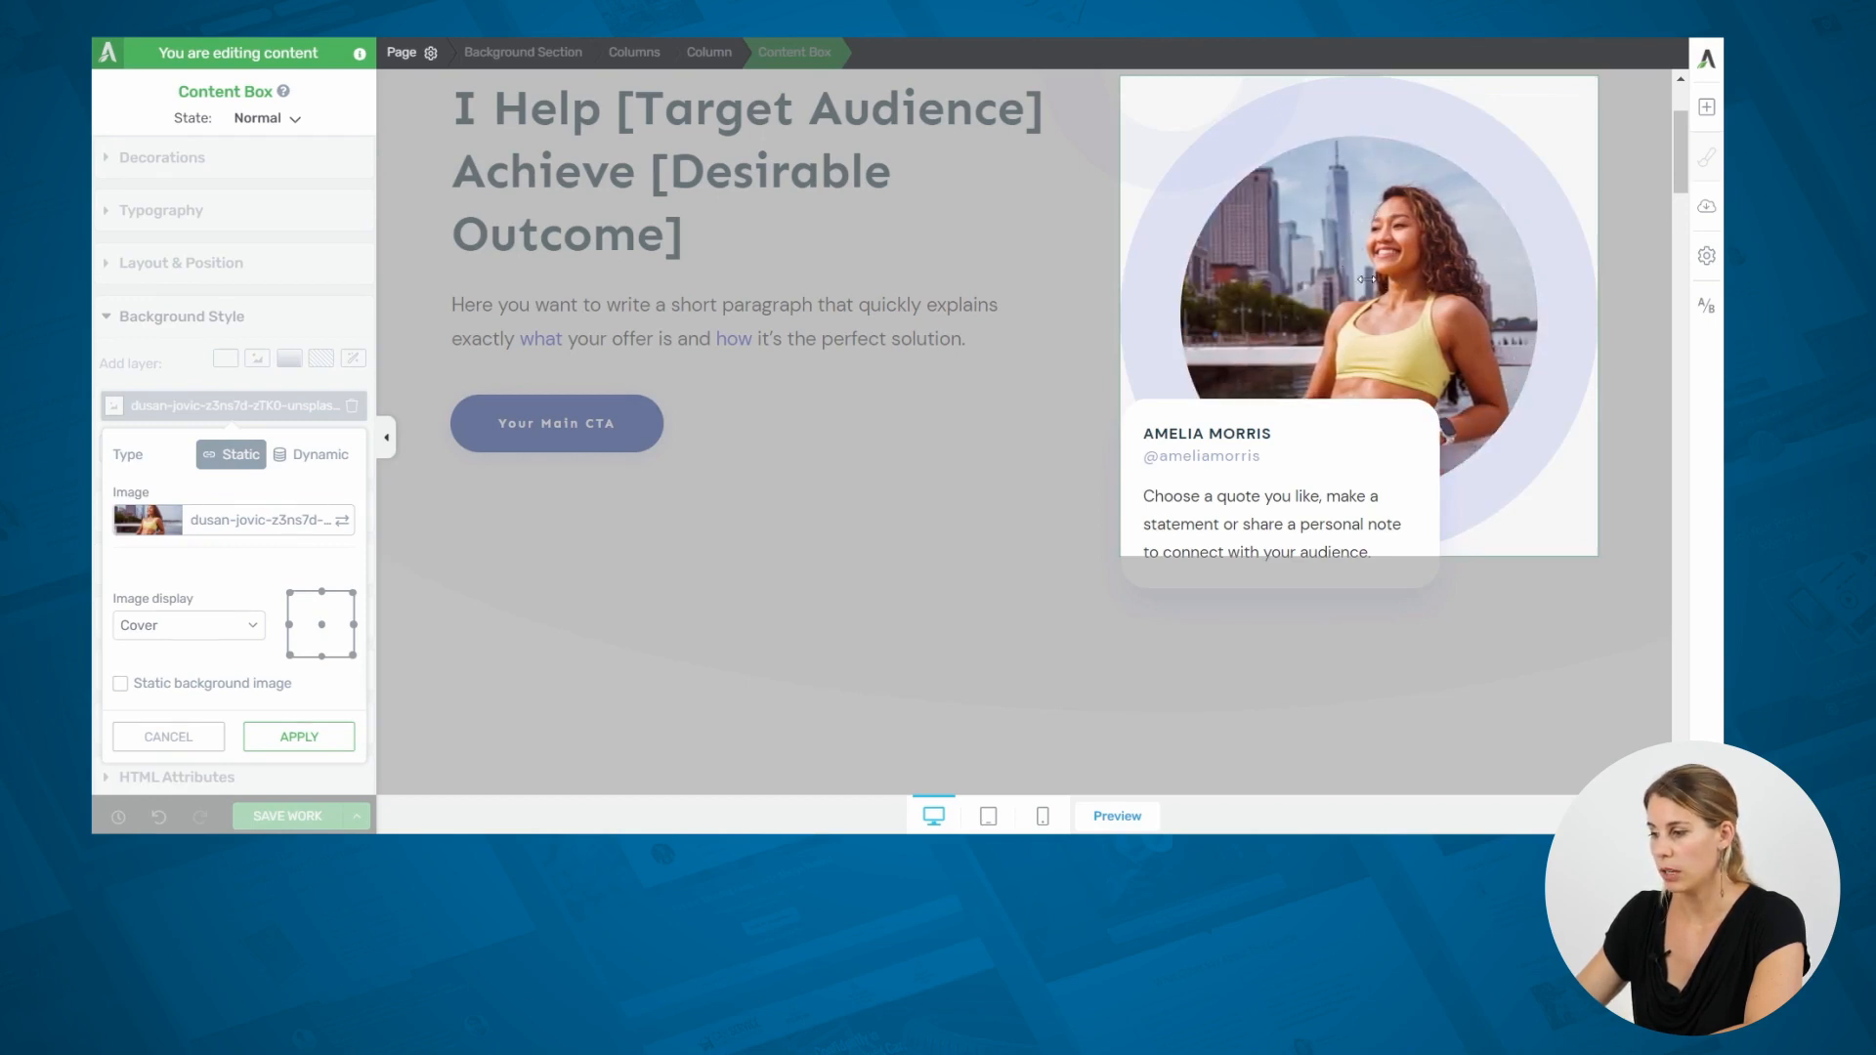
drag(1366, 279, 1336, 284)
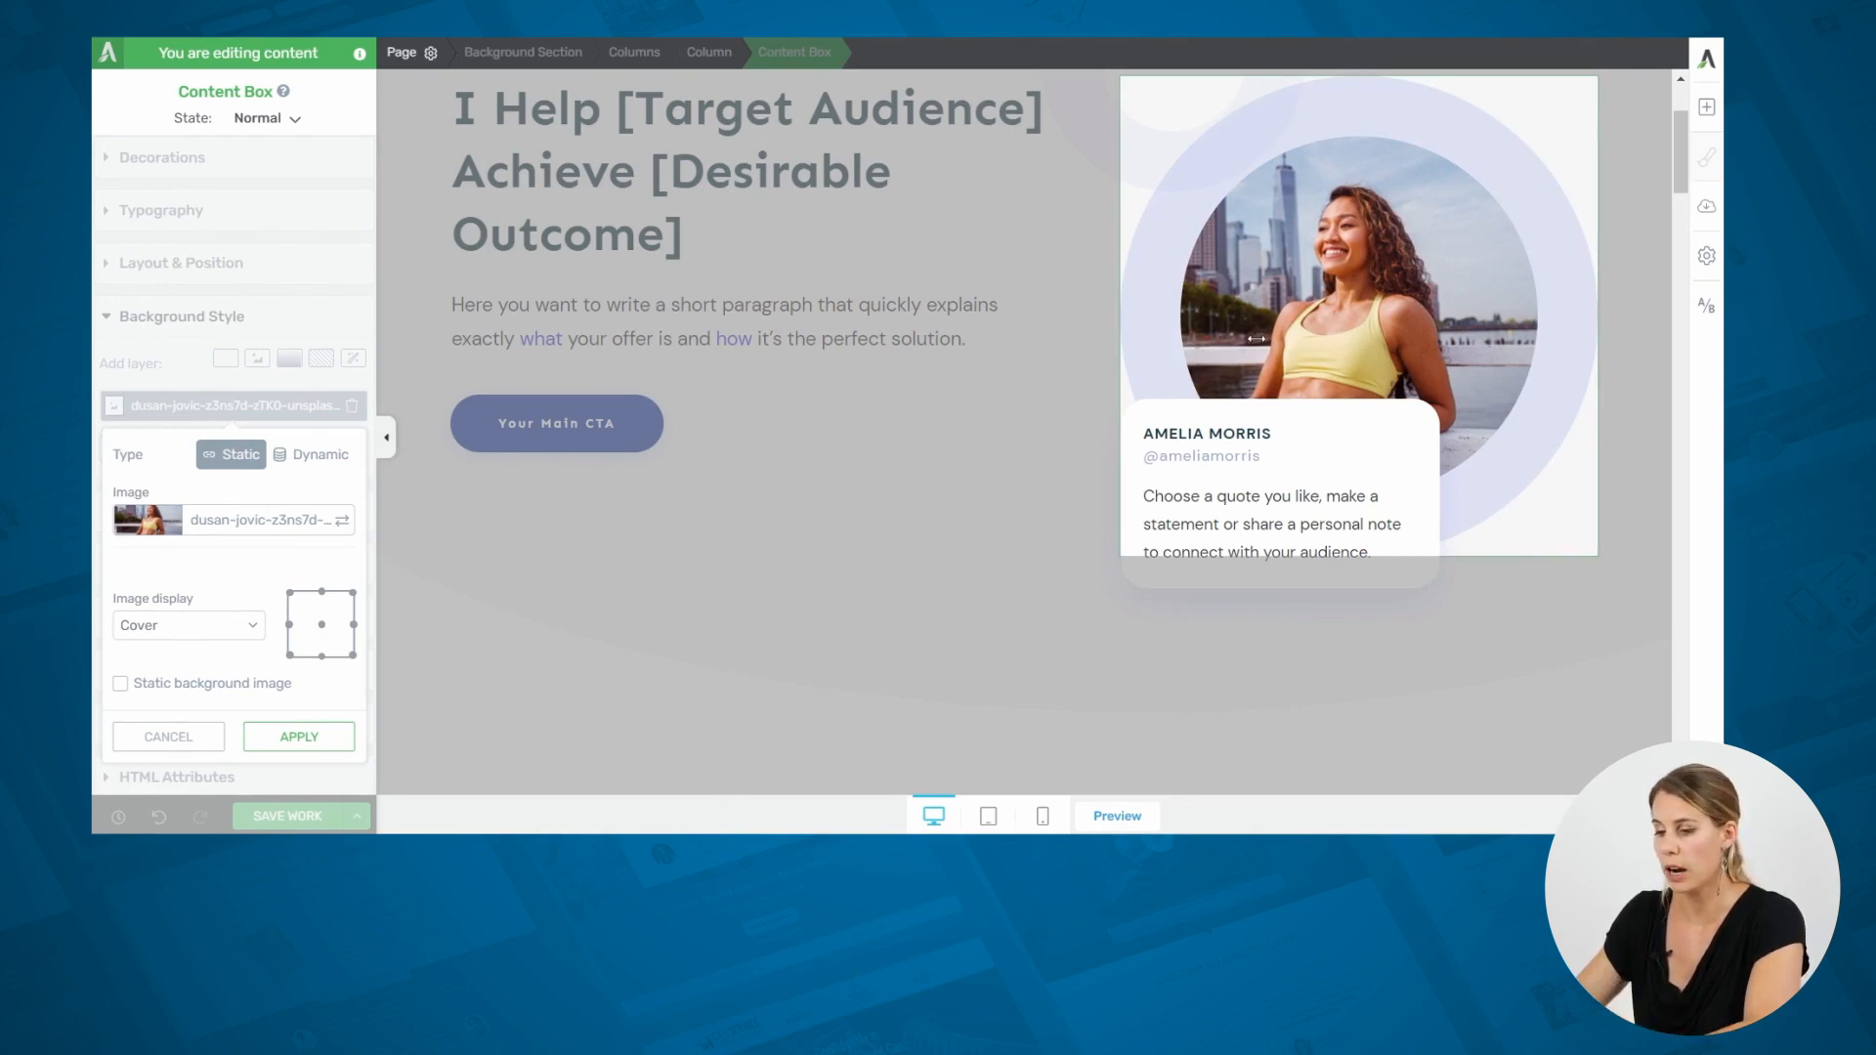
click(291, 740)
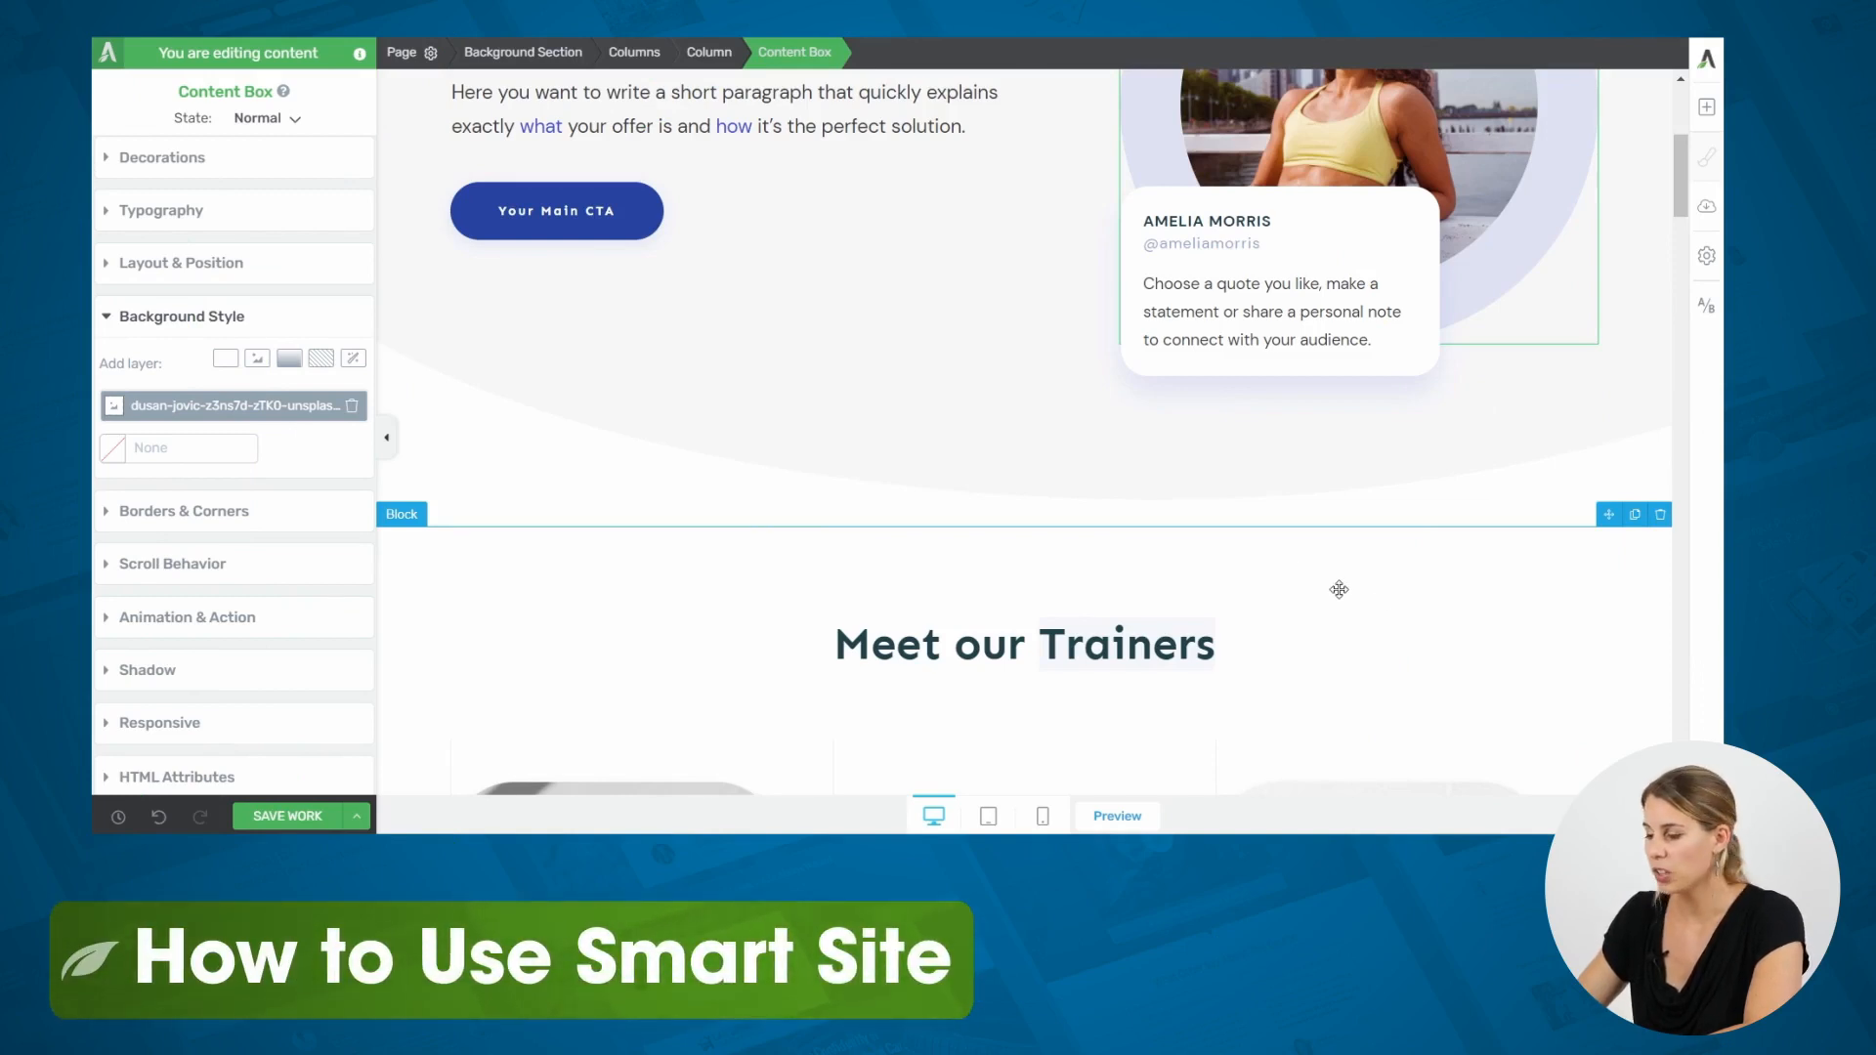
Insert the Contact us page block with open hours, location and contact columns above the Meet our Trainers section.
mouse_move(1021, 527)
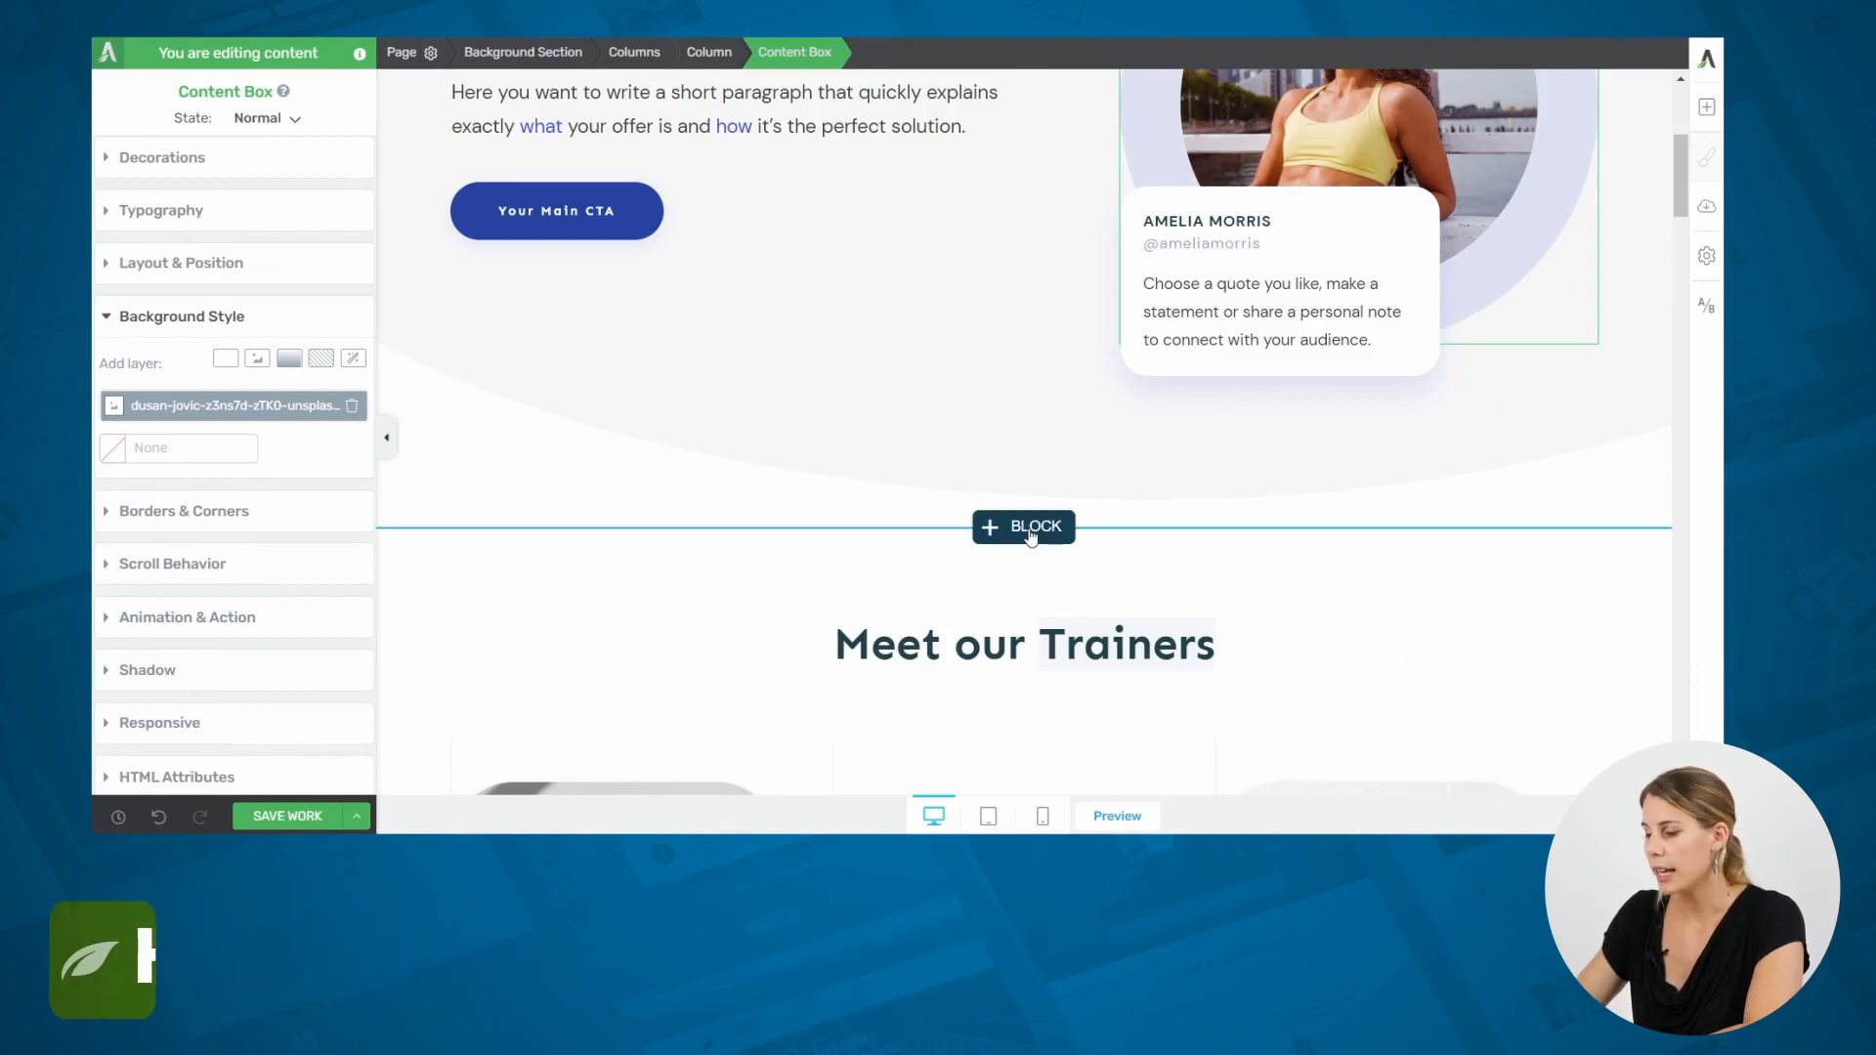
click(1031, 534)
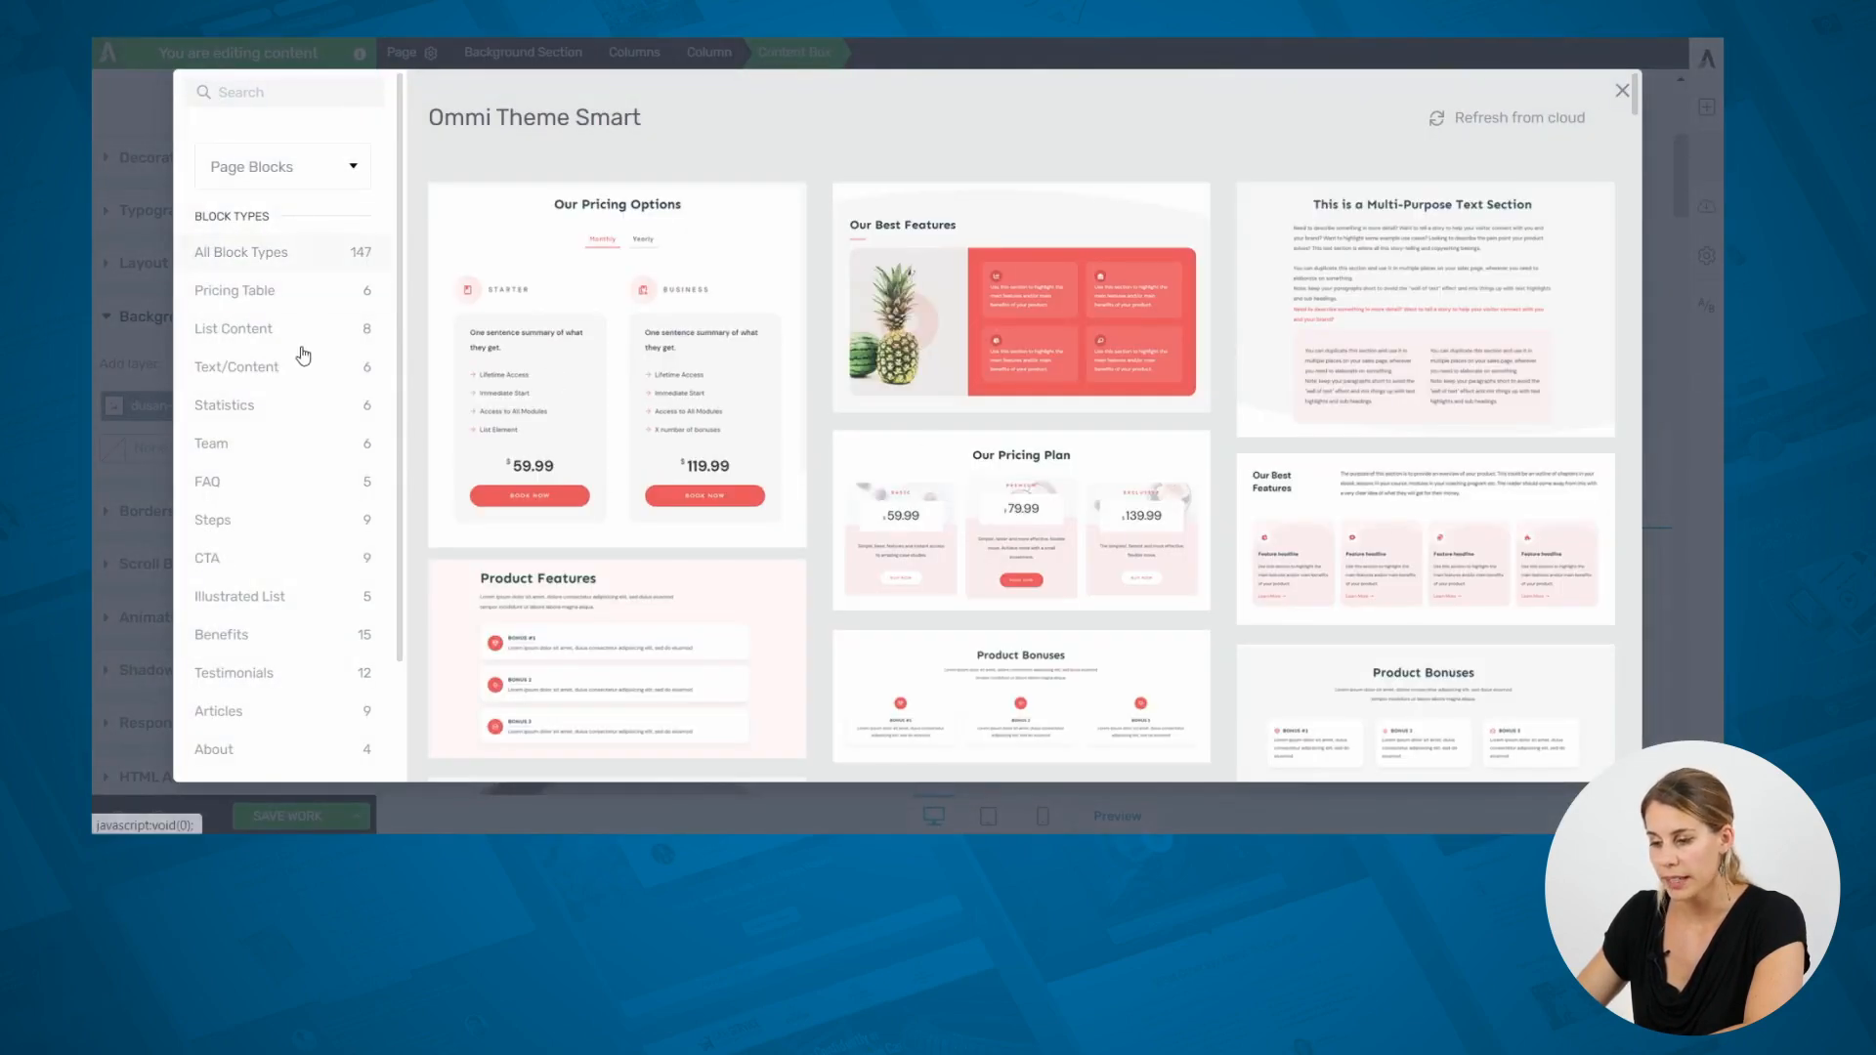
scroll(295, 381, down, 3)
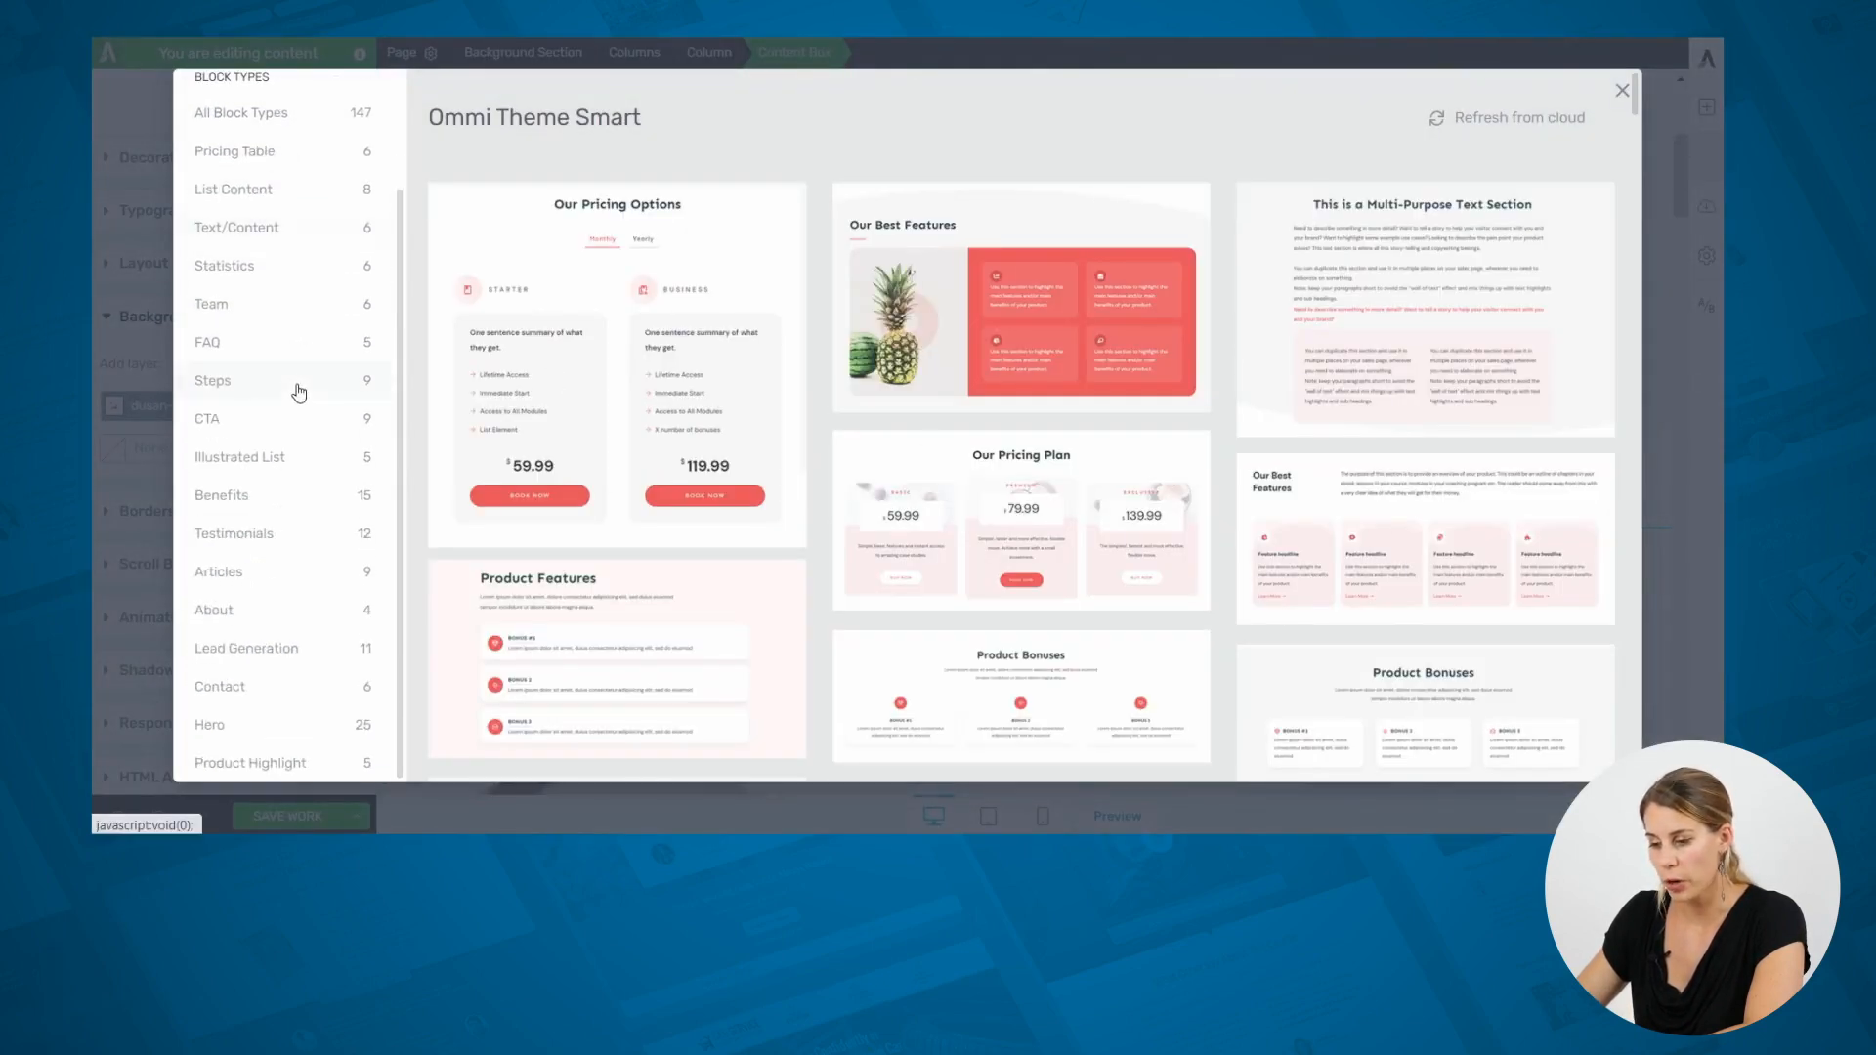
click(242, 686)
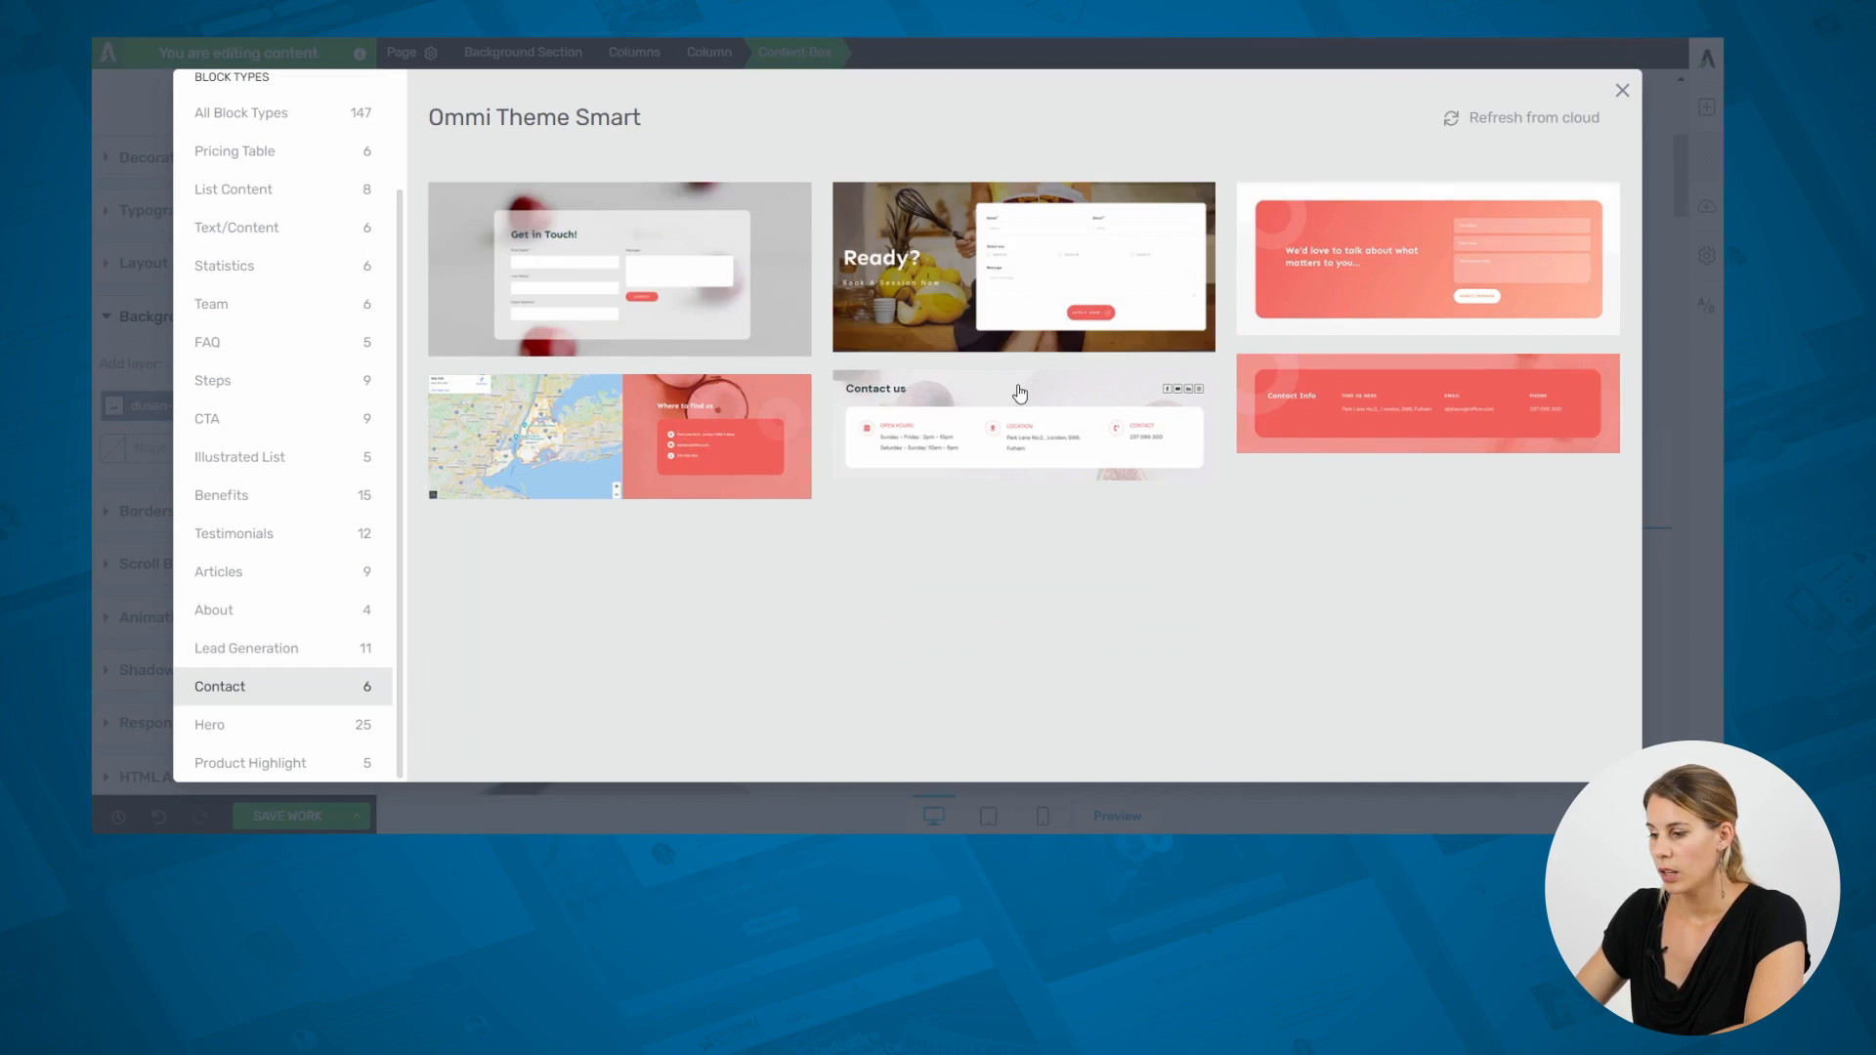
click(1020, 393)
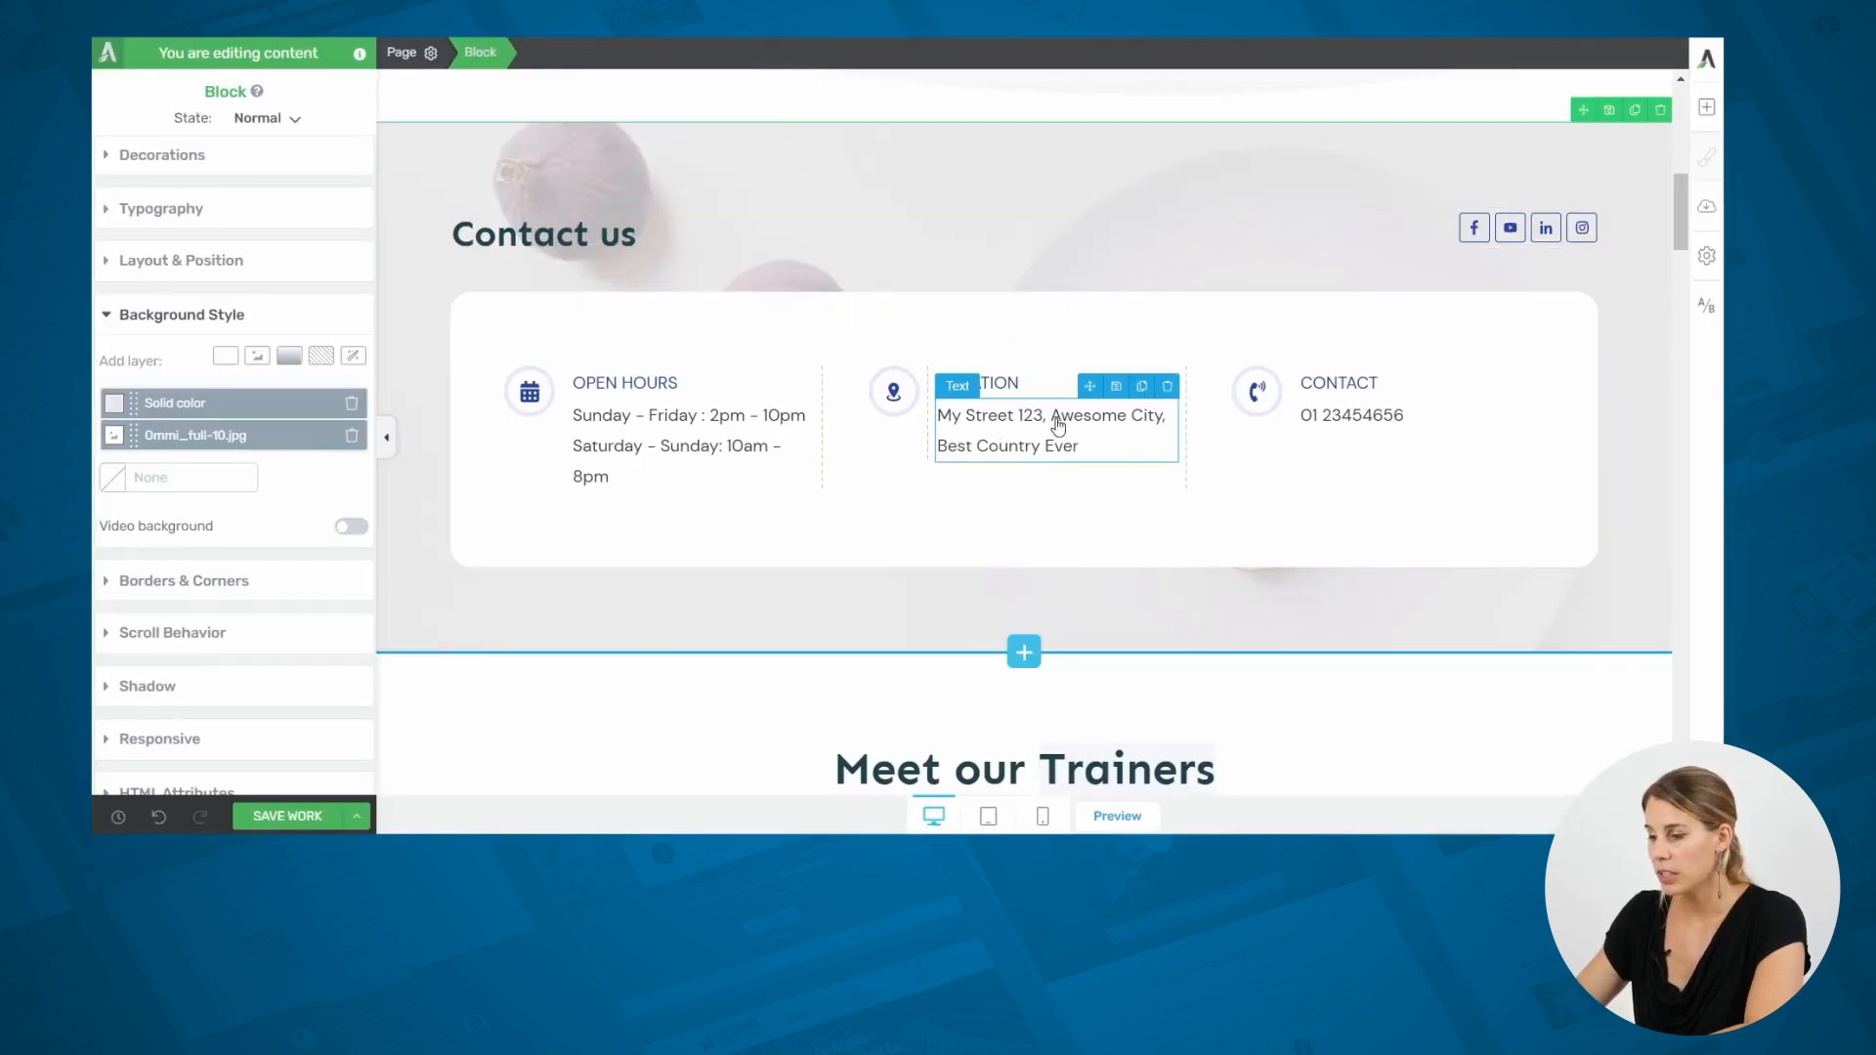
Select the location address text in the Contact us block and examine its dynamic text settings.
click(1001, 428)
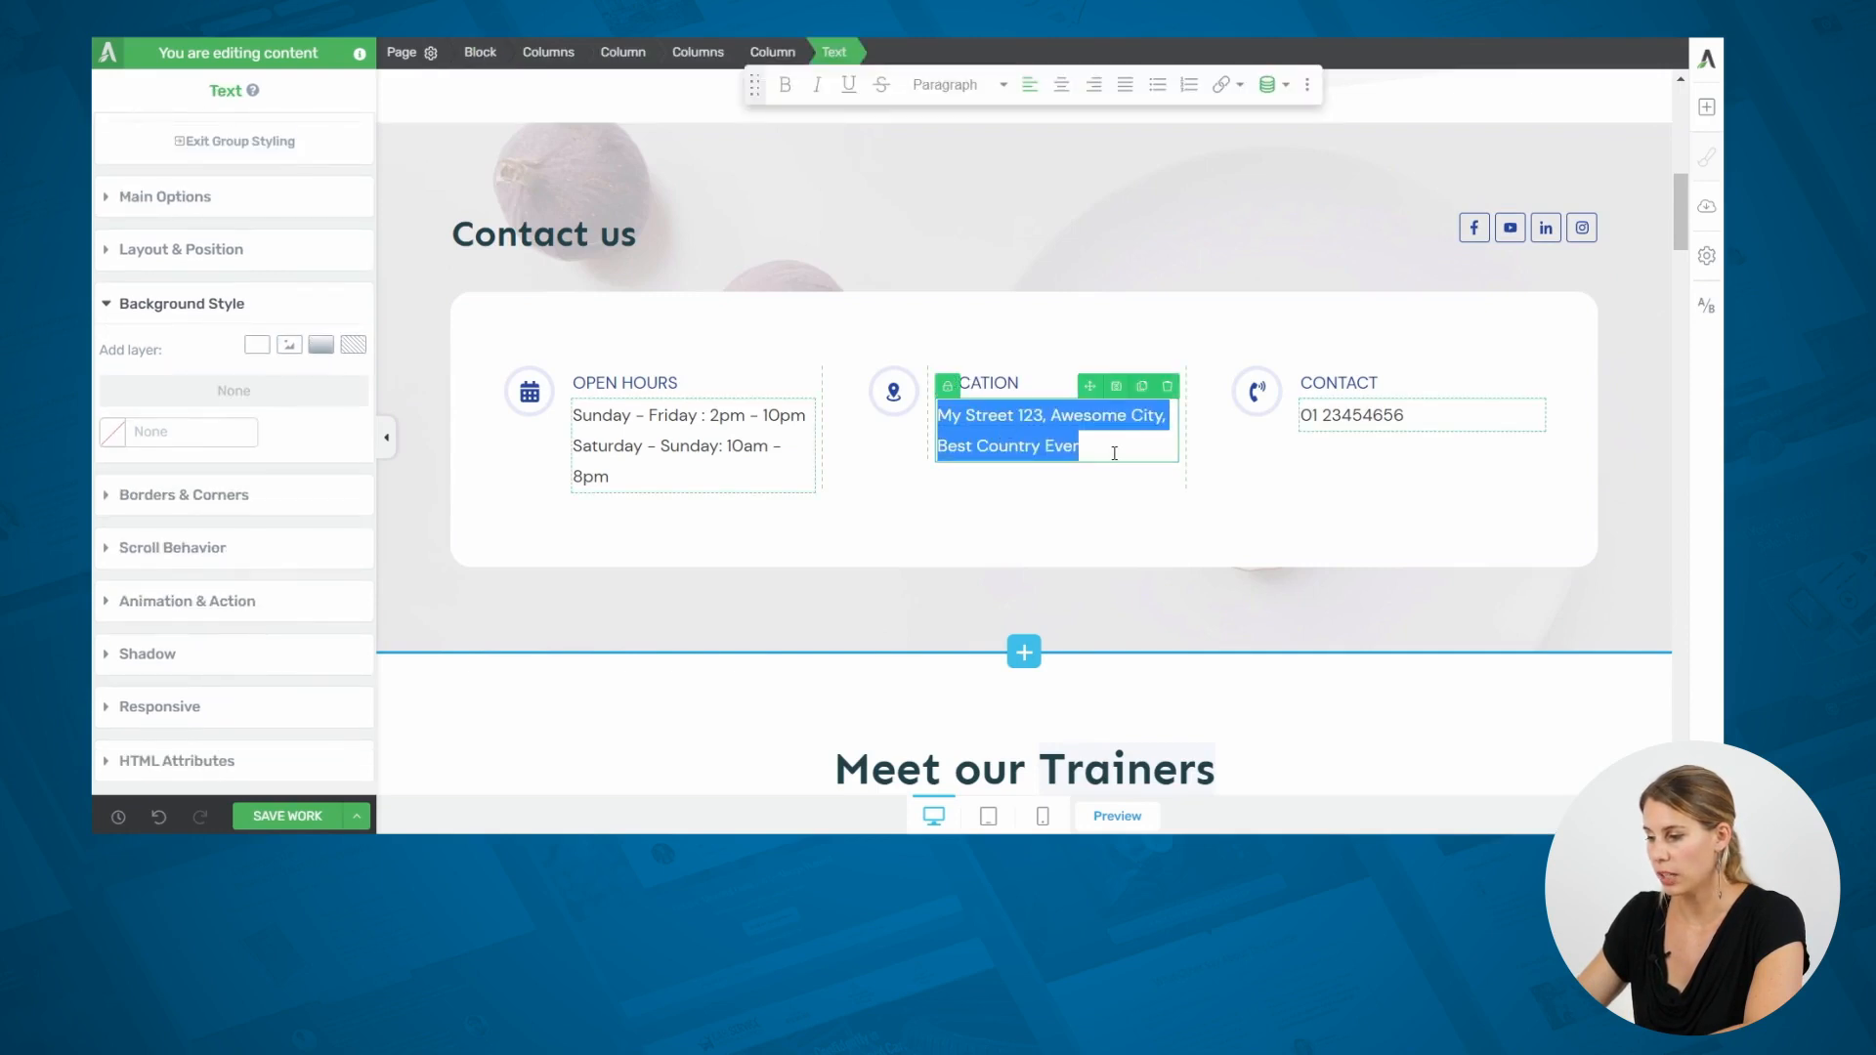
click(1173, 435)
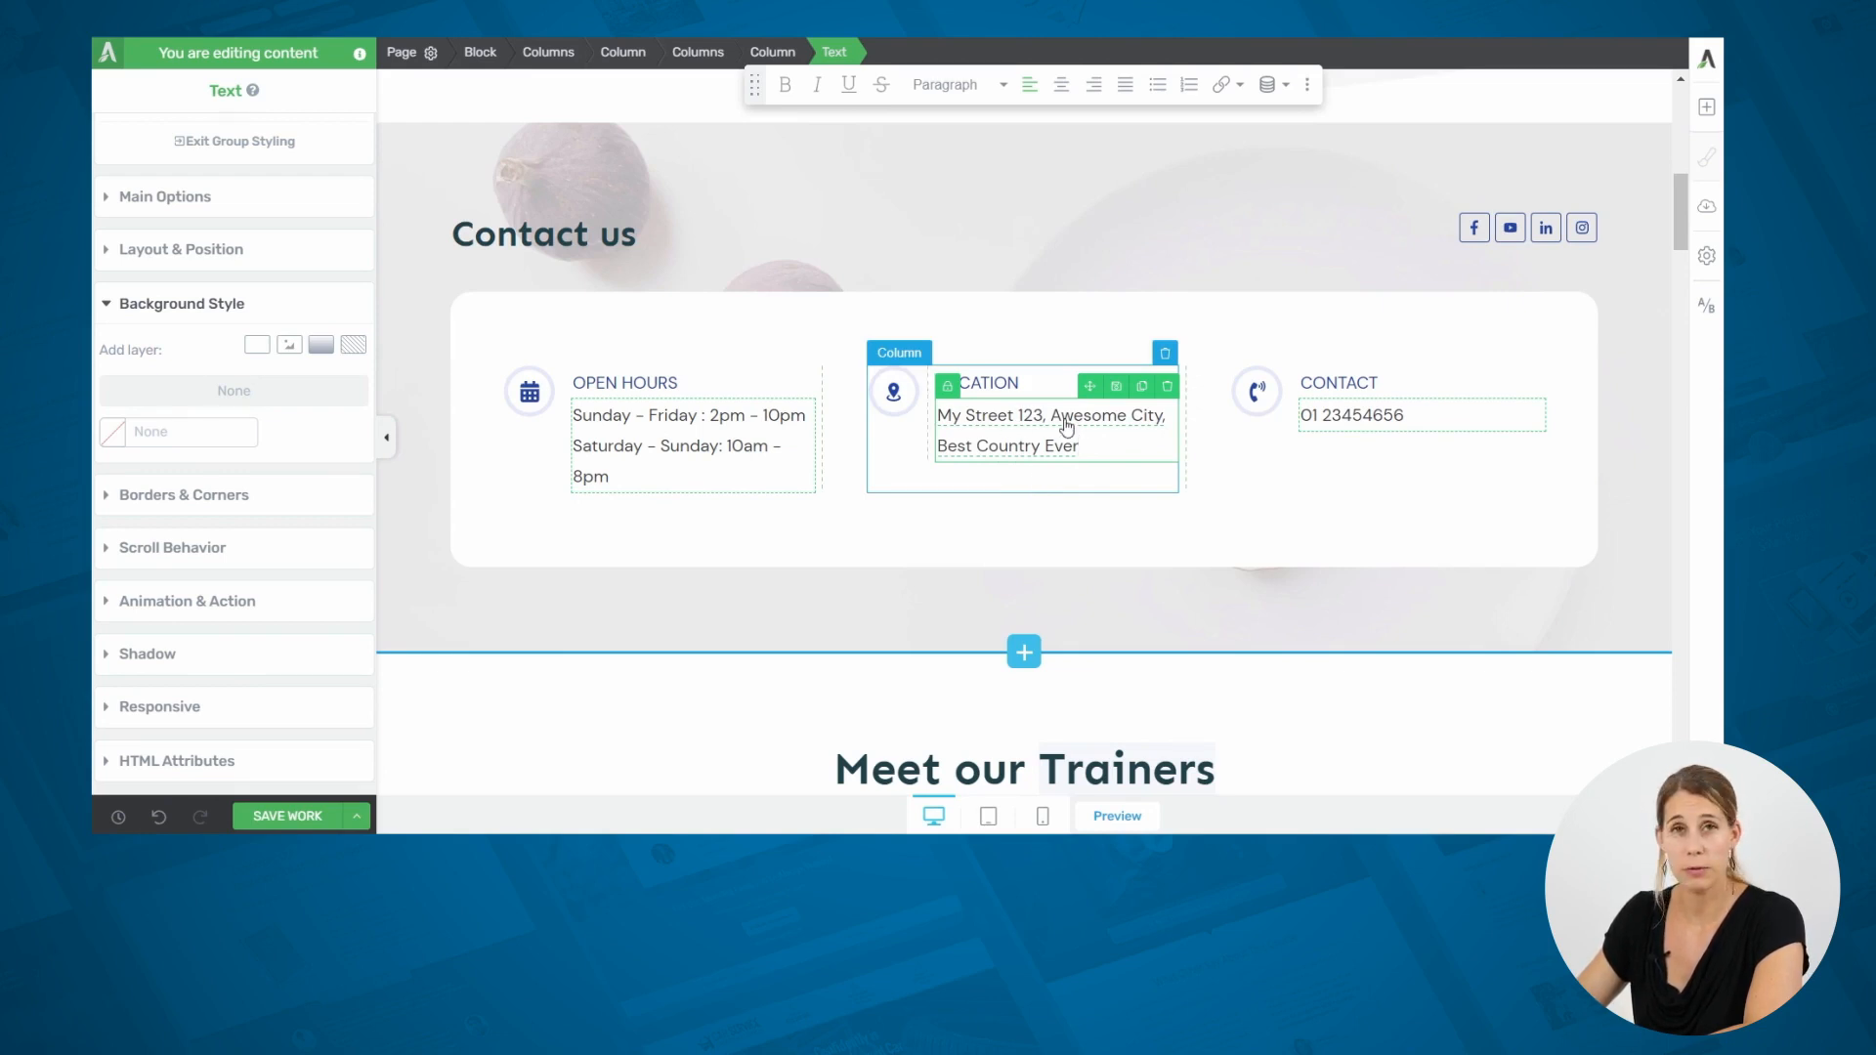
click(1288, 86)
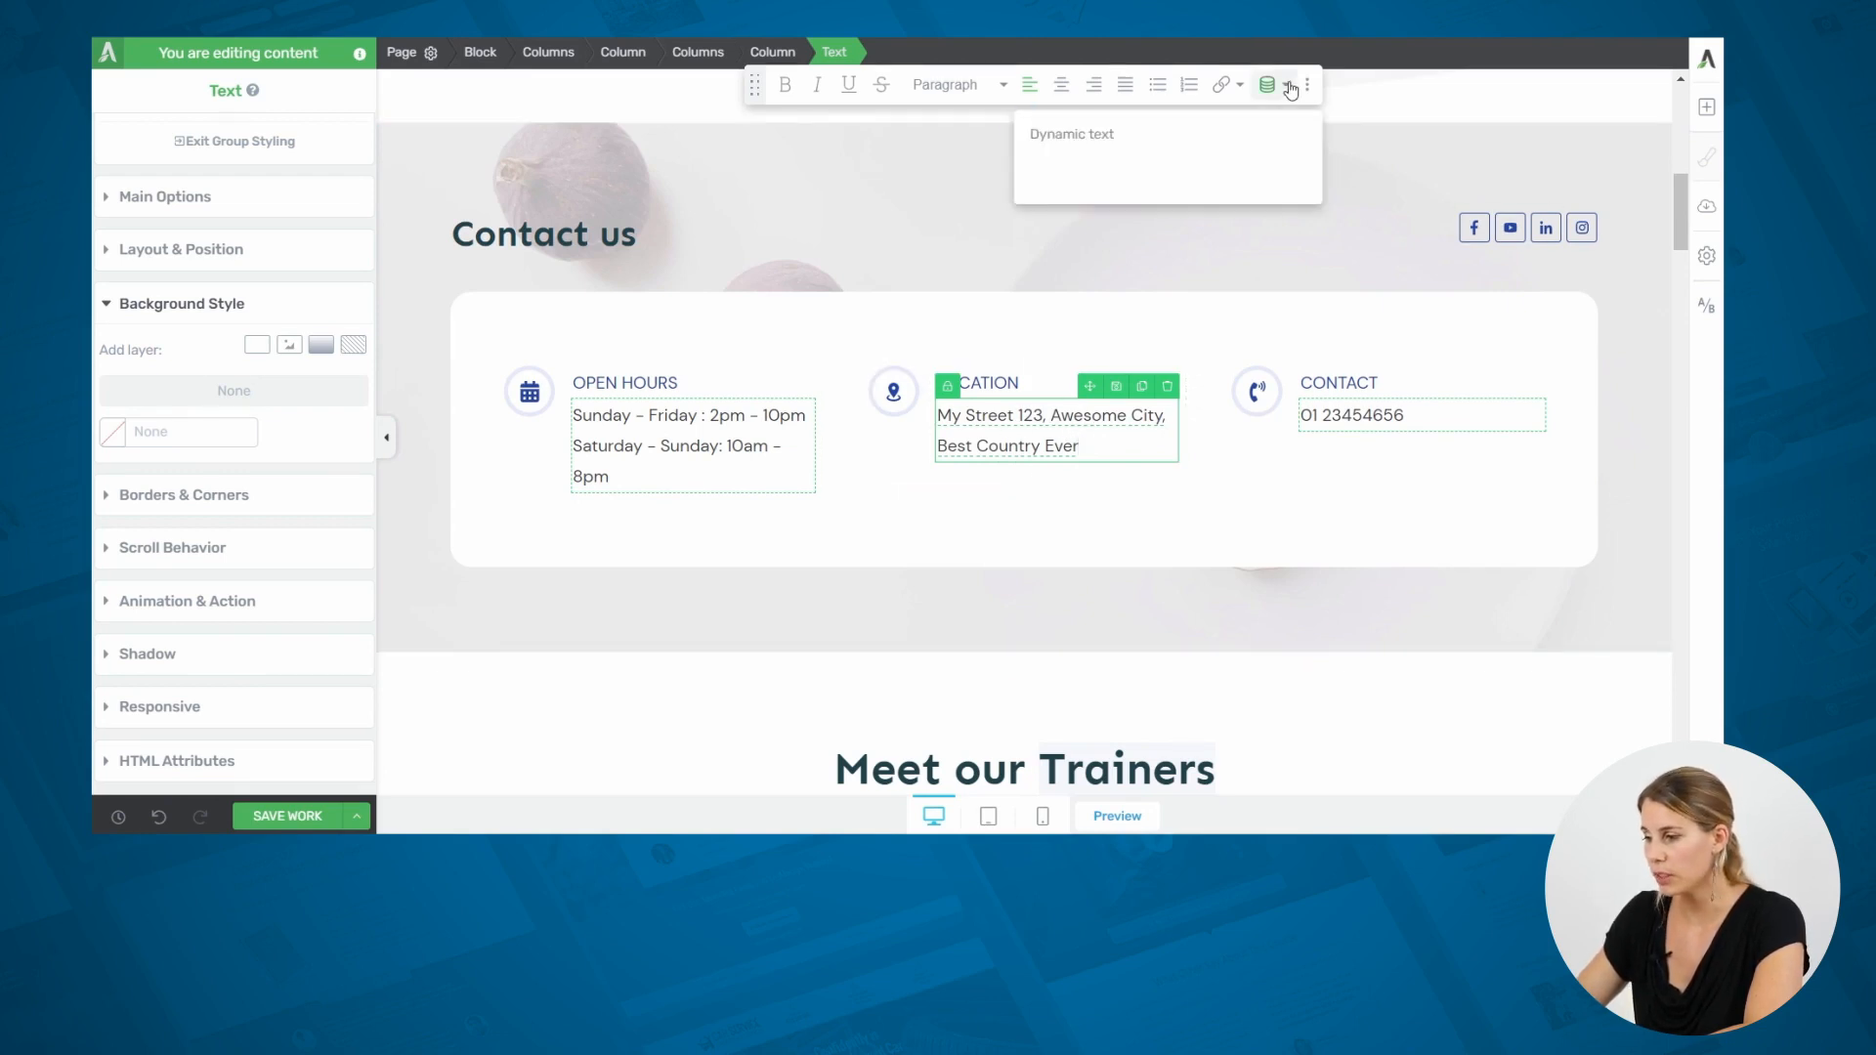
triple_click(1002, 420)
click(1288, 88)
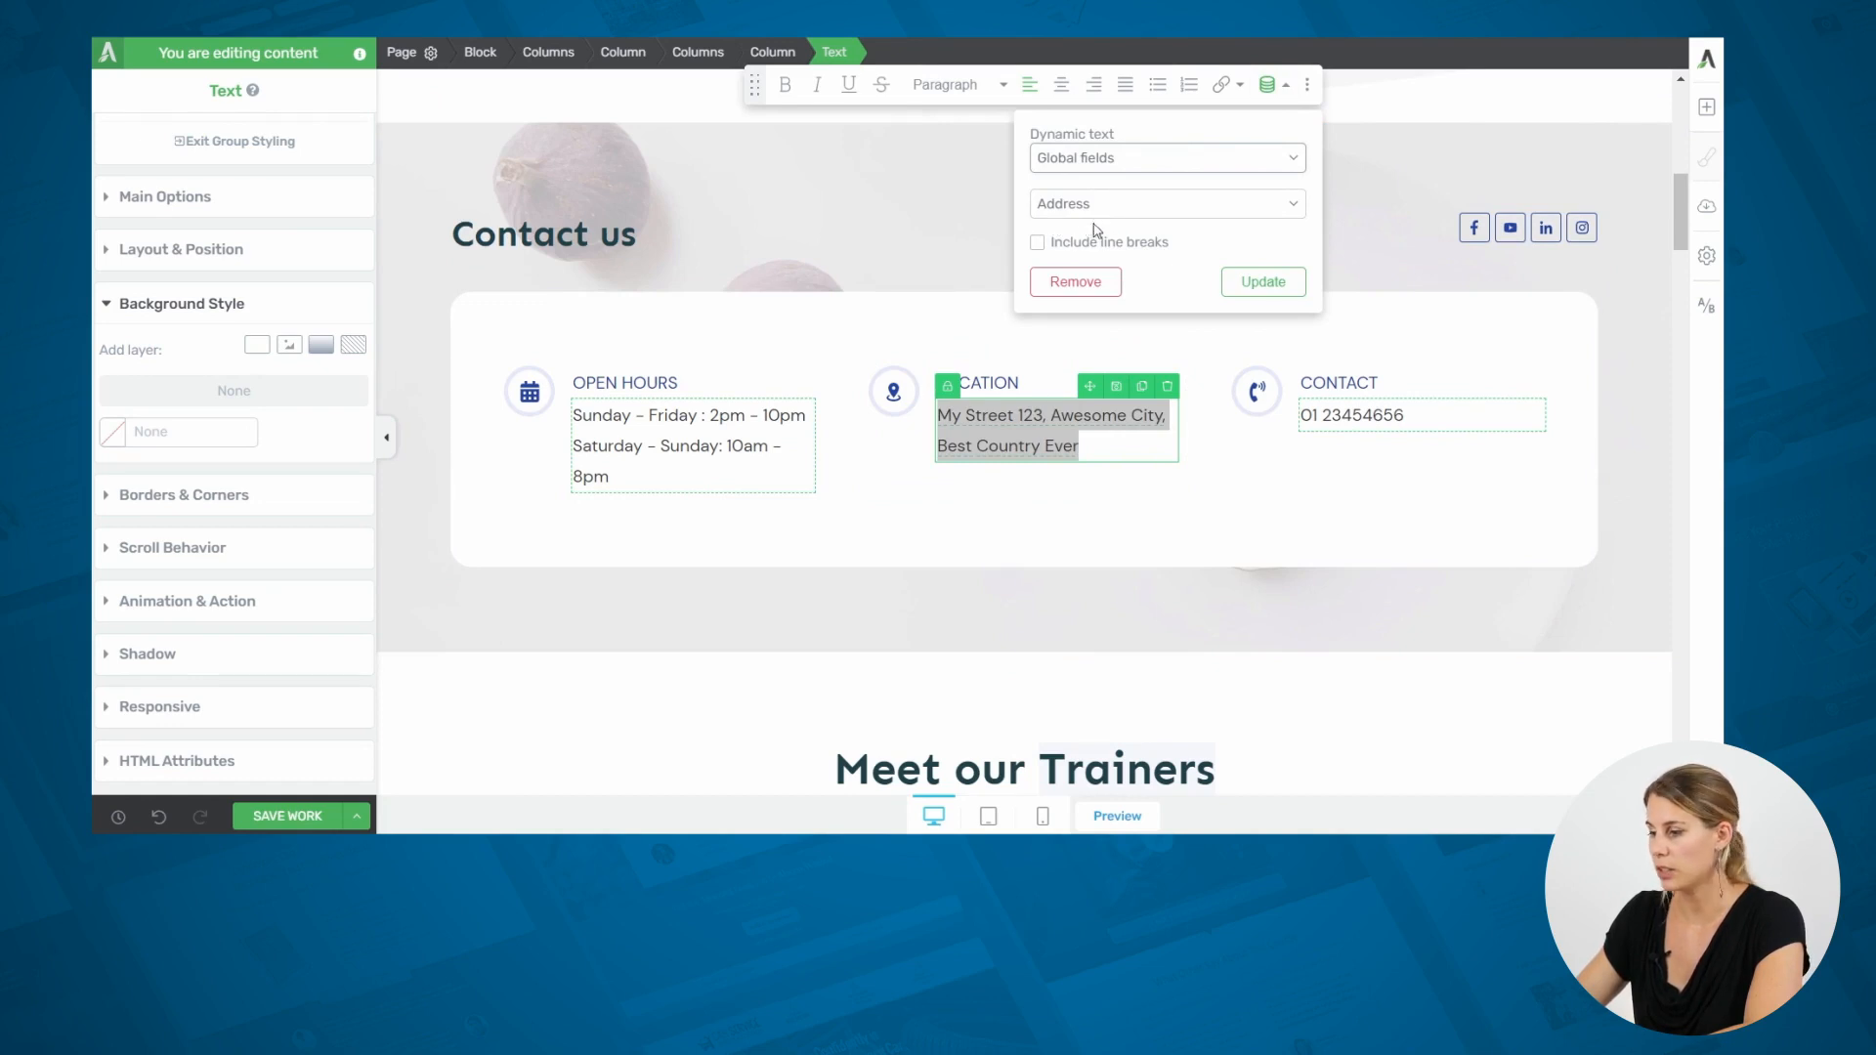
click(1103, 498)
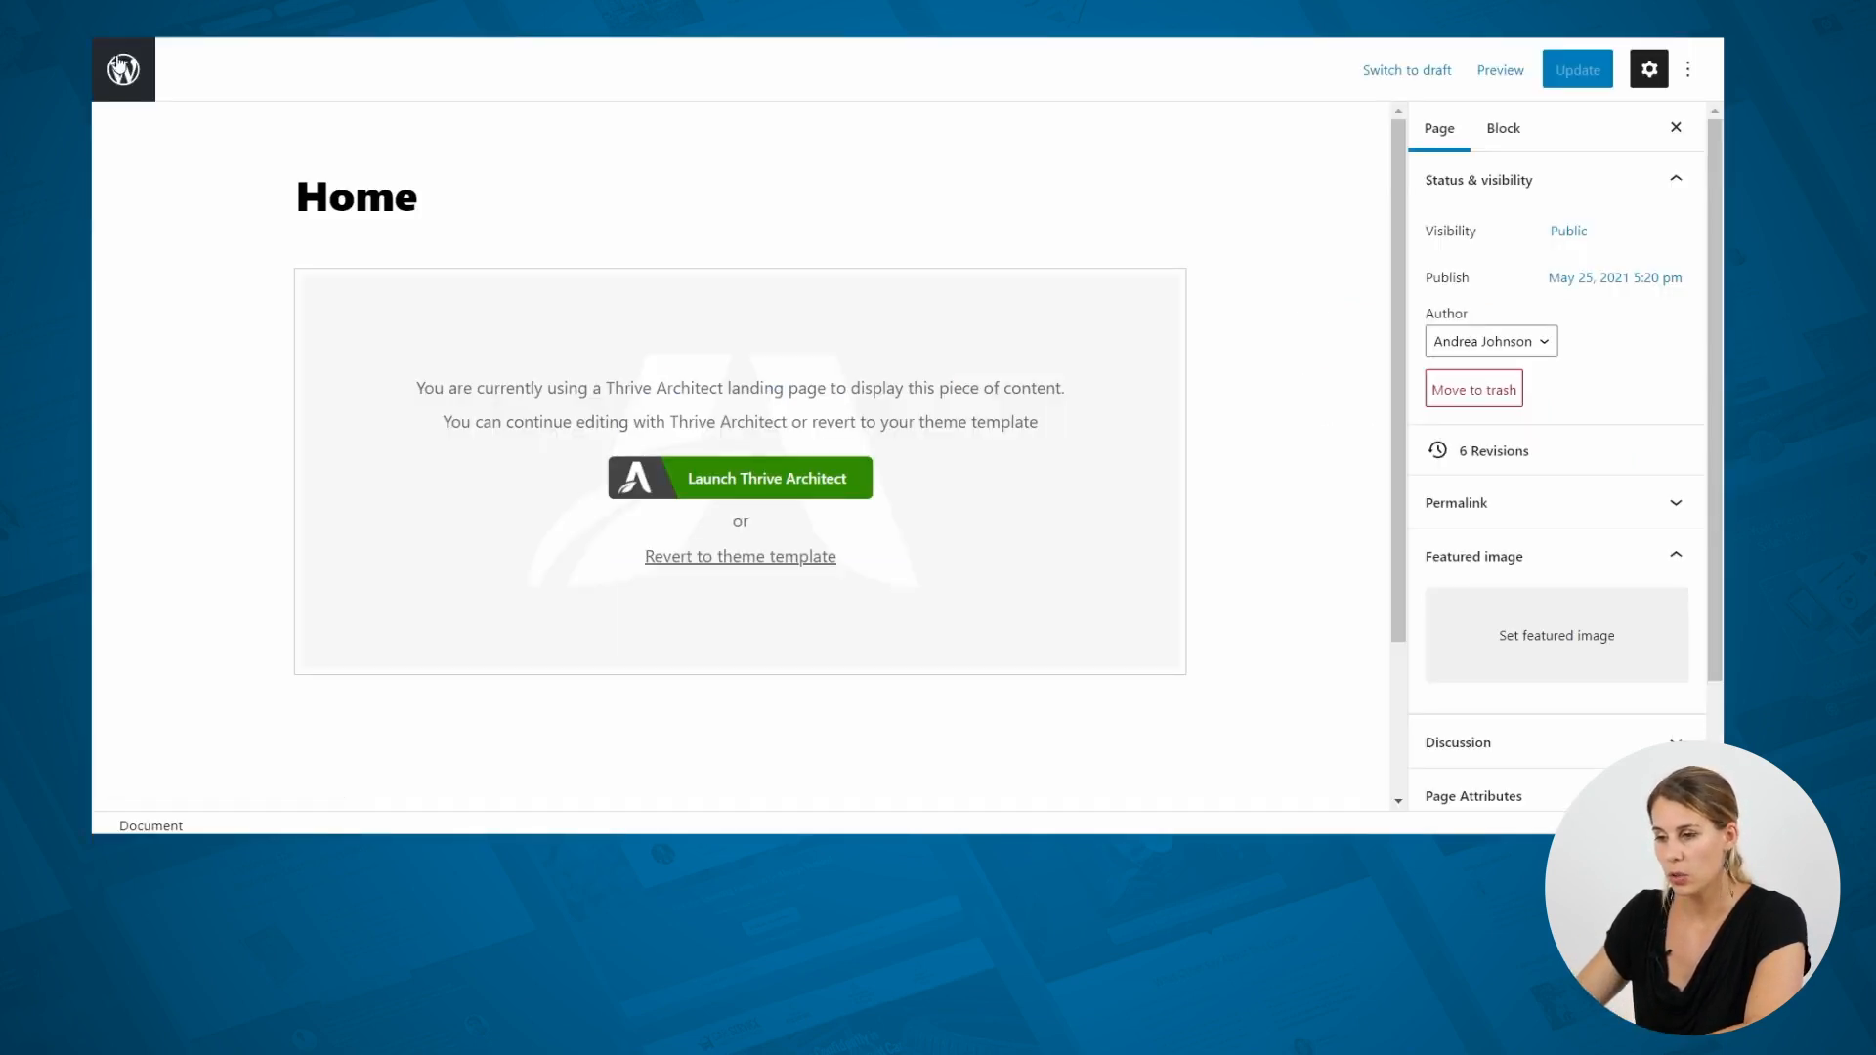
Open the Smart Site settings from the Thrive Dashboard and review the company and legal global fields.
click(117, 71)
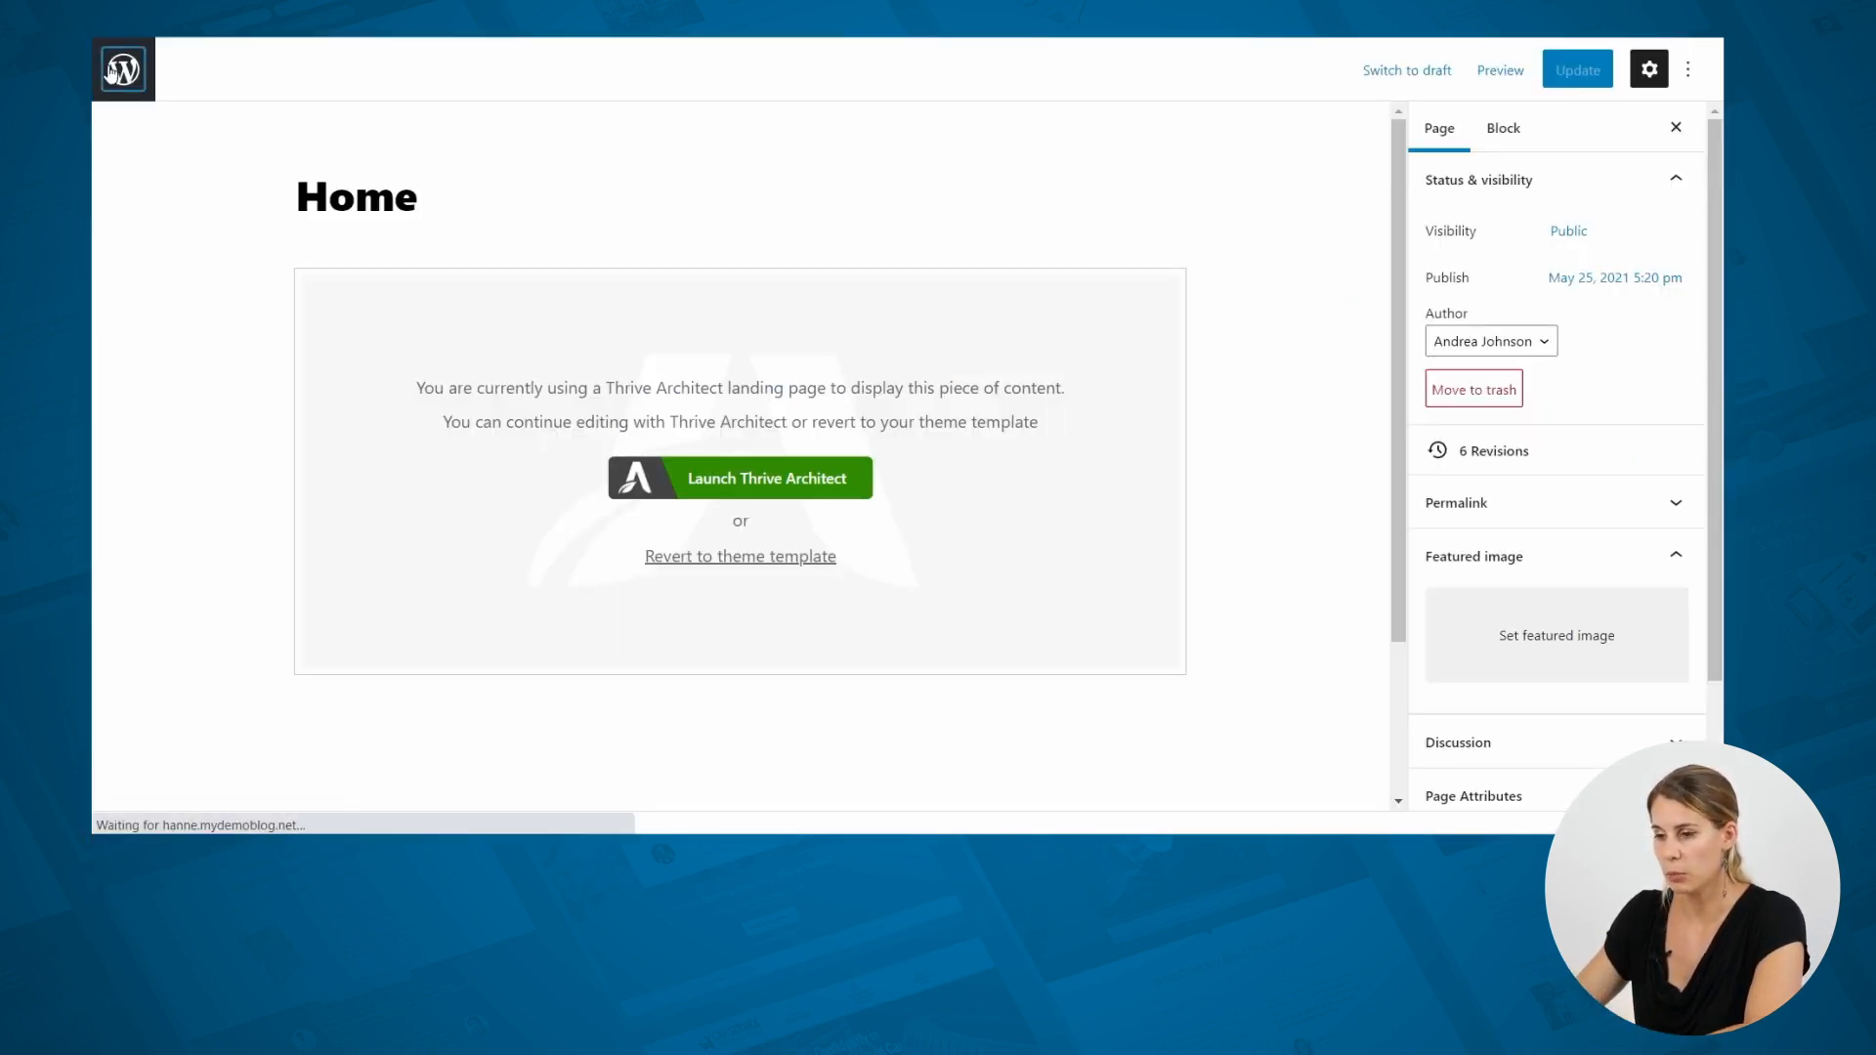
mouse_move(200, 643)
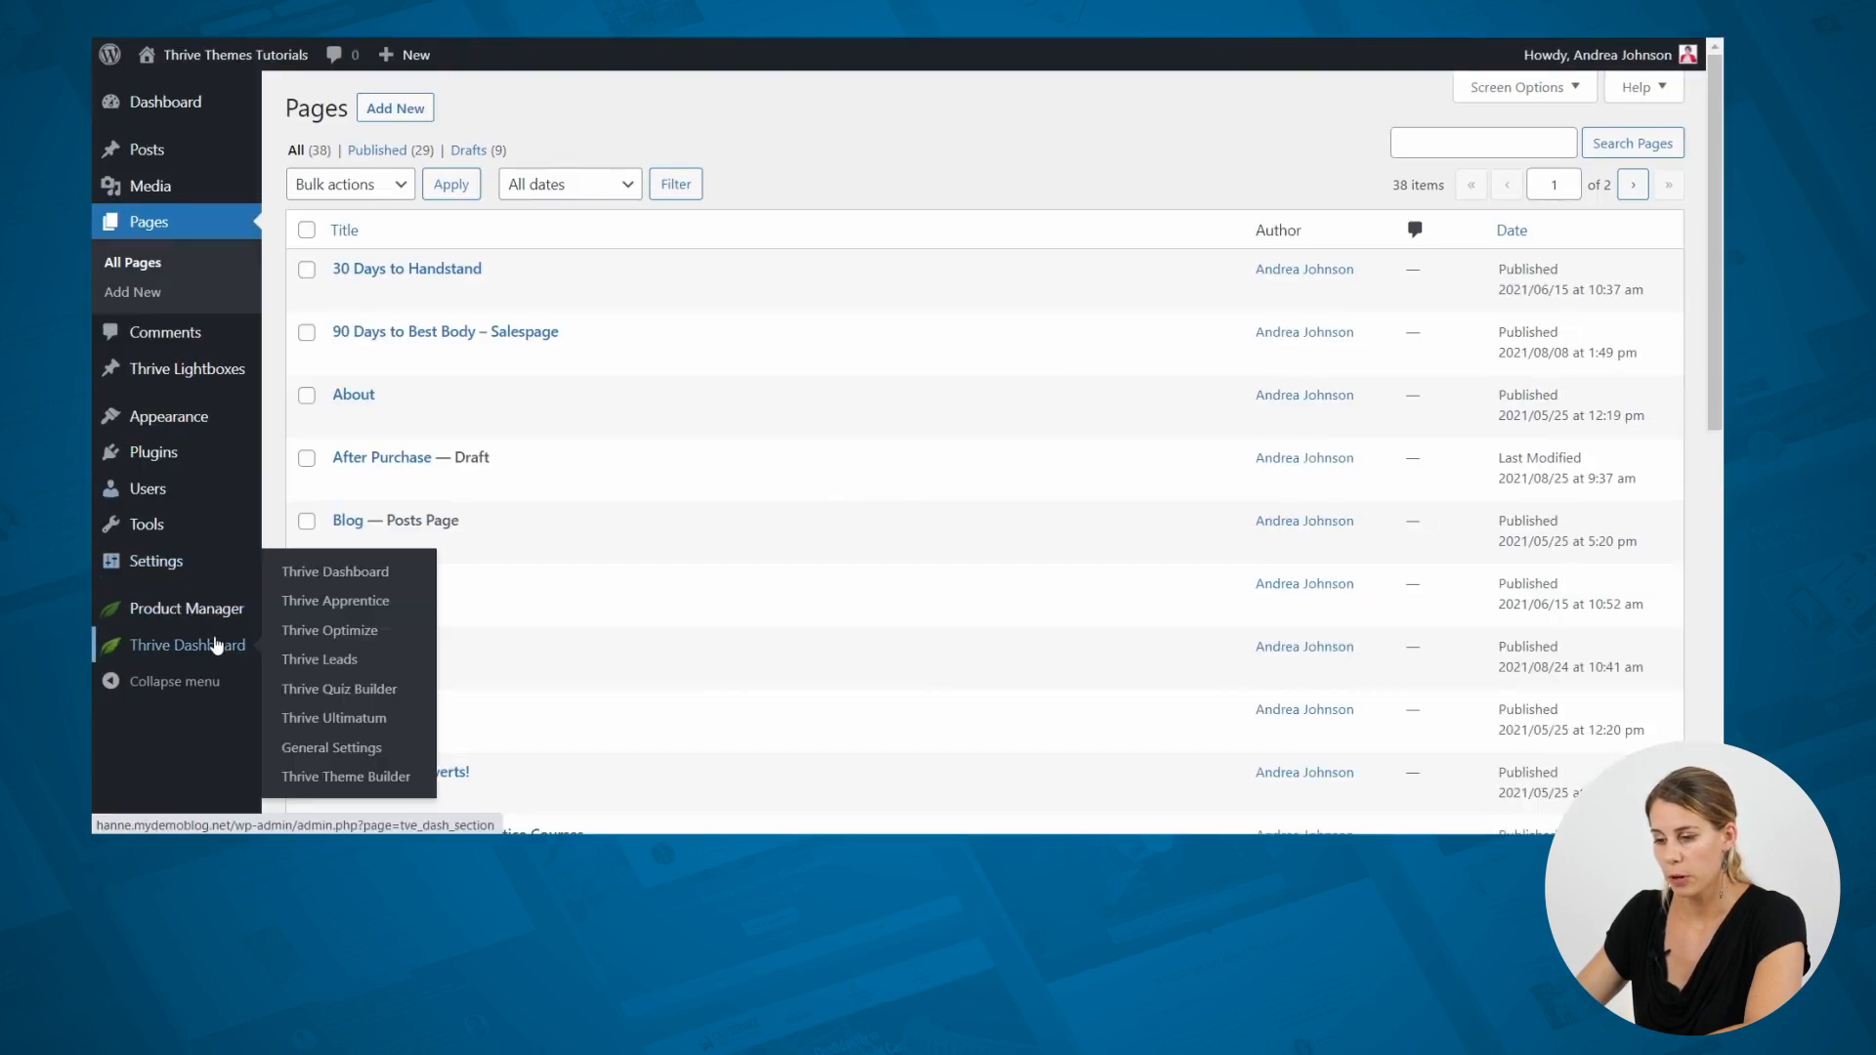
click(362, 567)
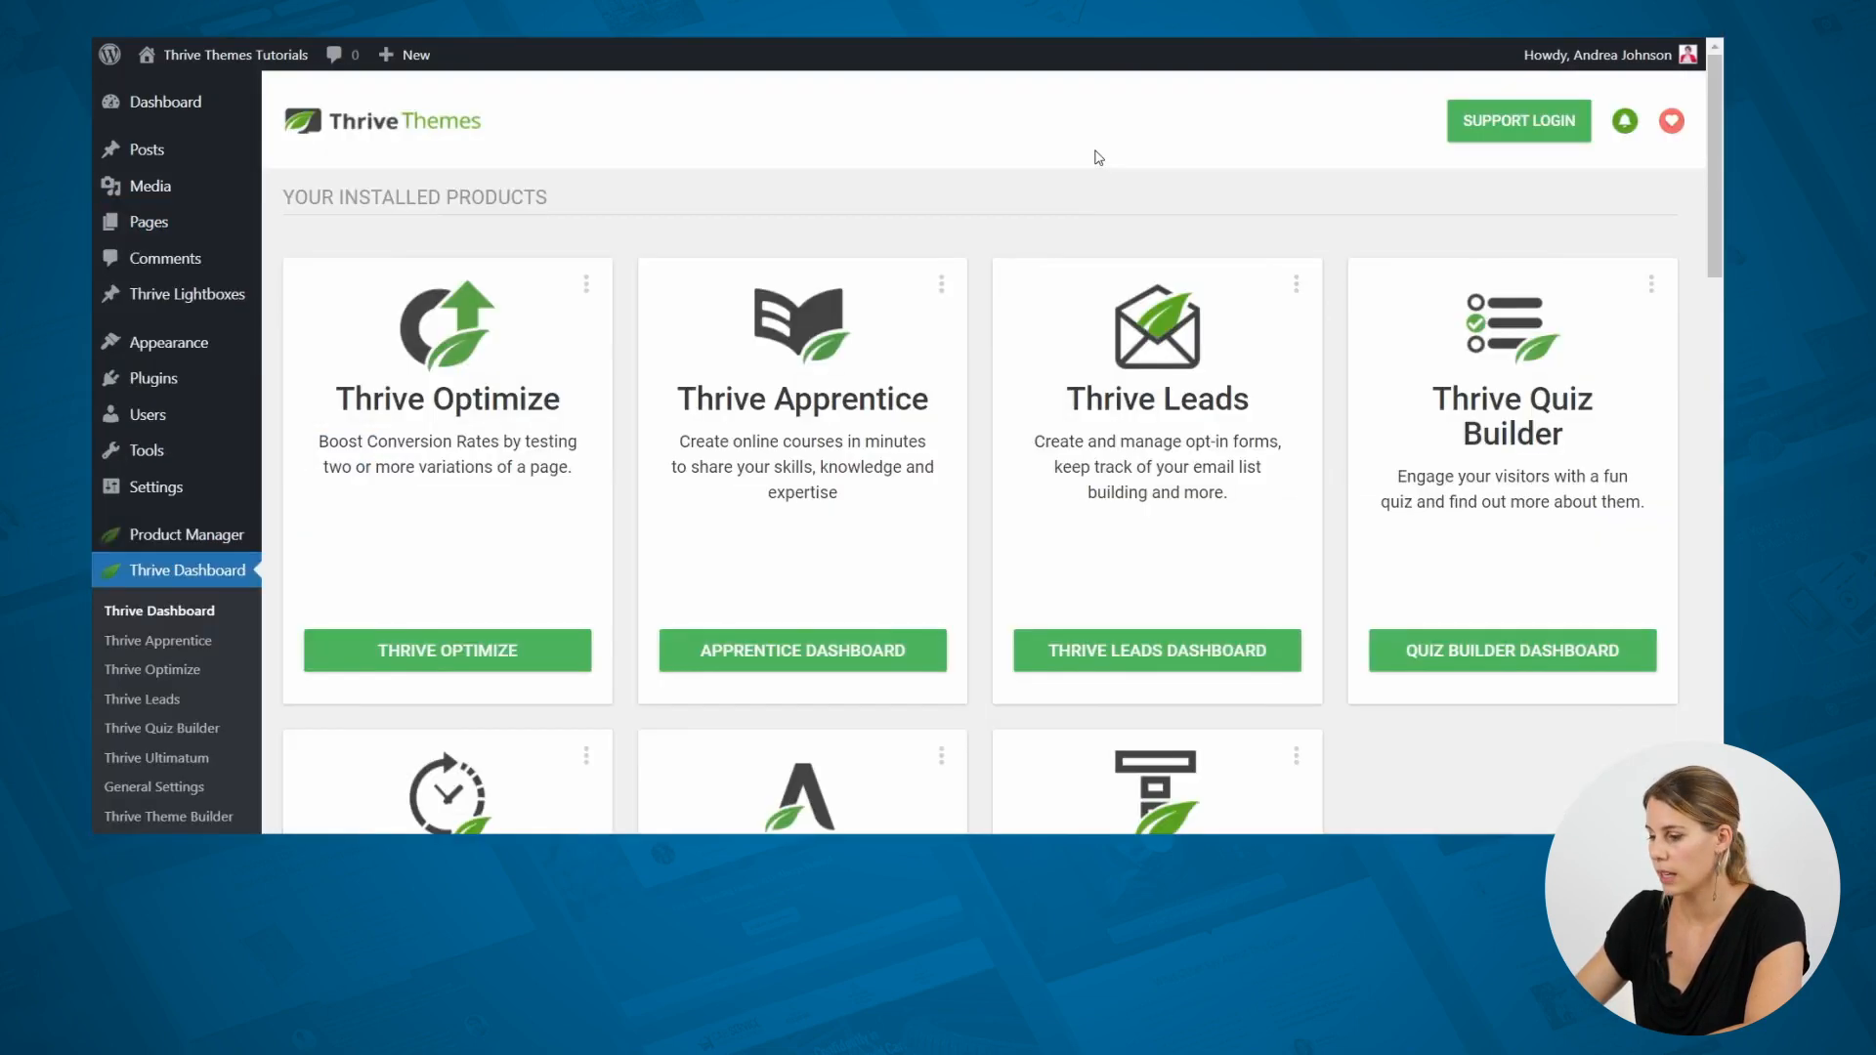
scroll(1099, 157, down, 12)
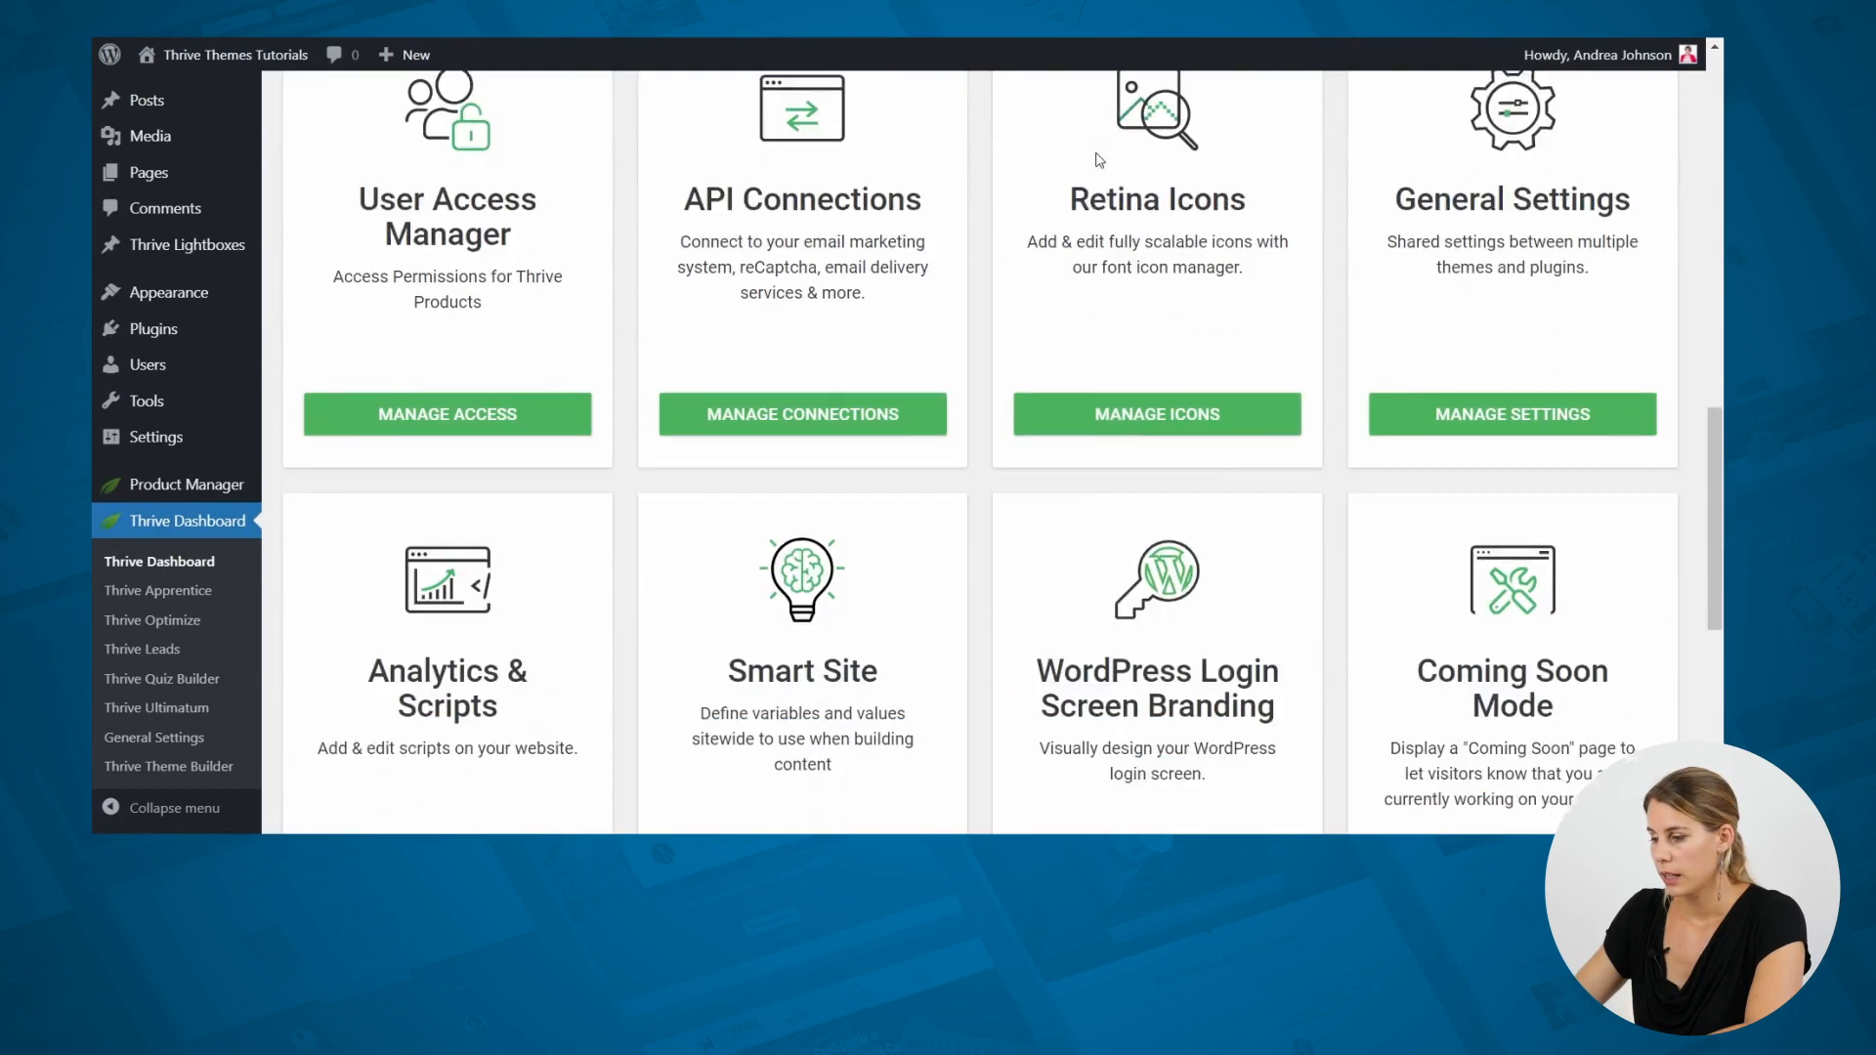
scroll(1099, 159, down, 5)
scroll(1100, 160, up, 3)
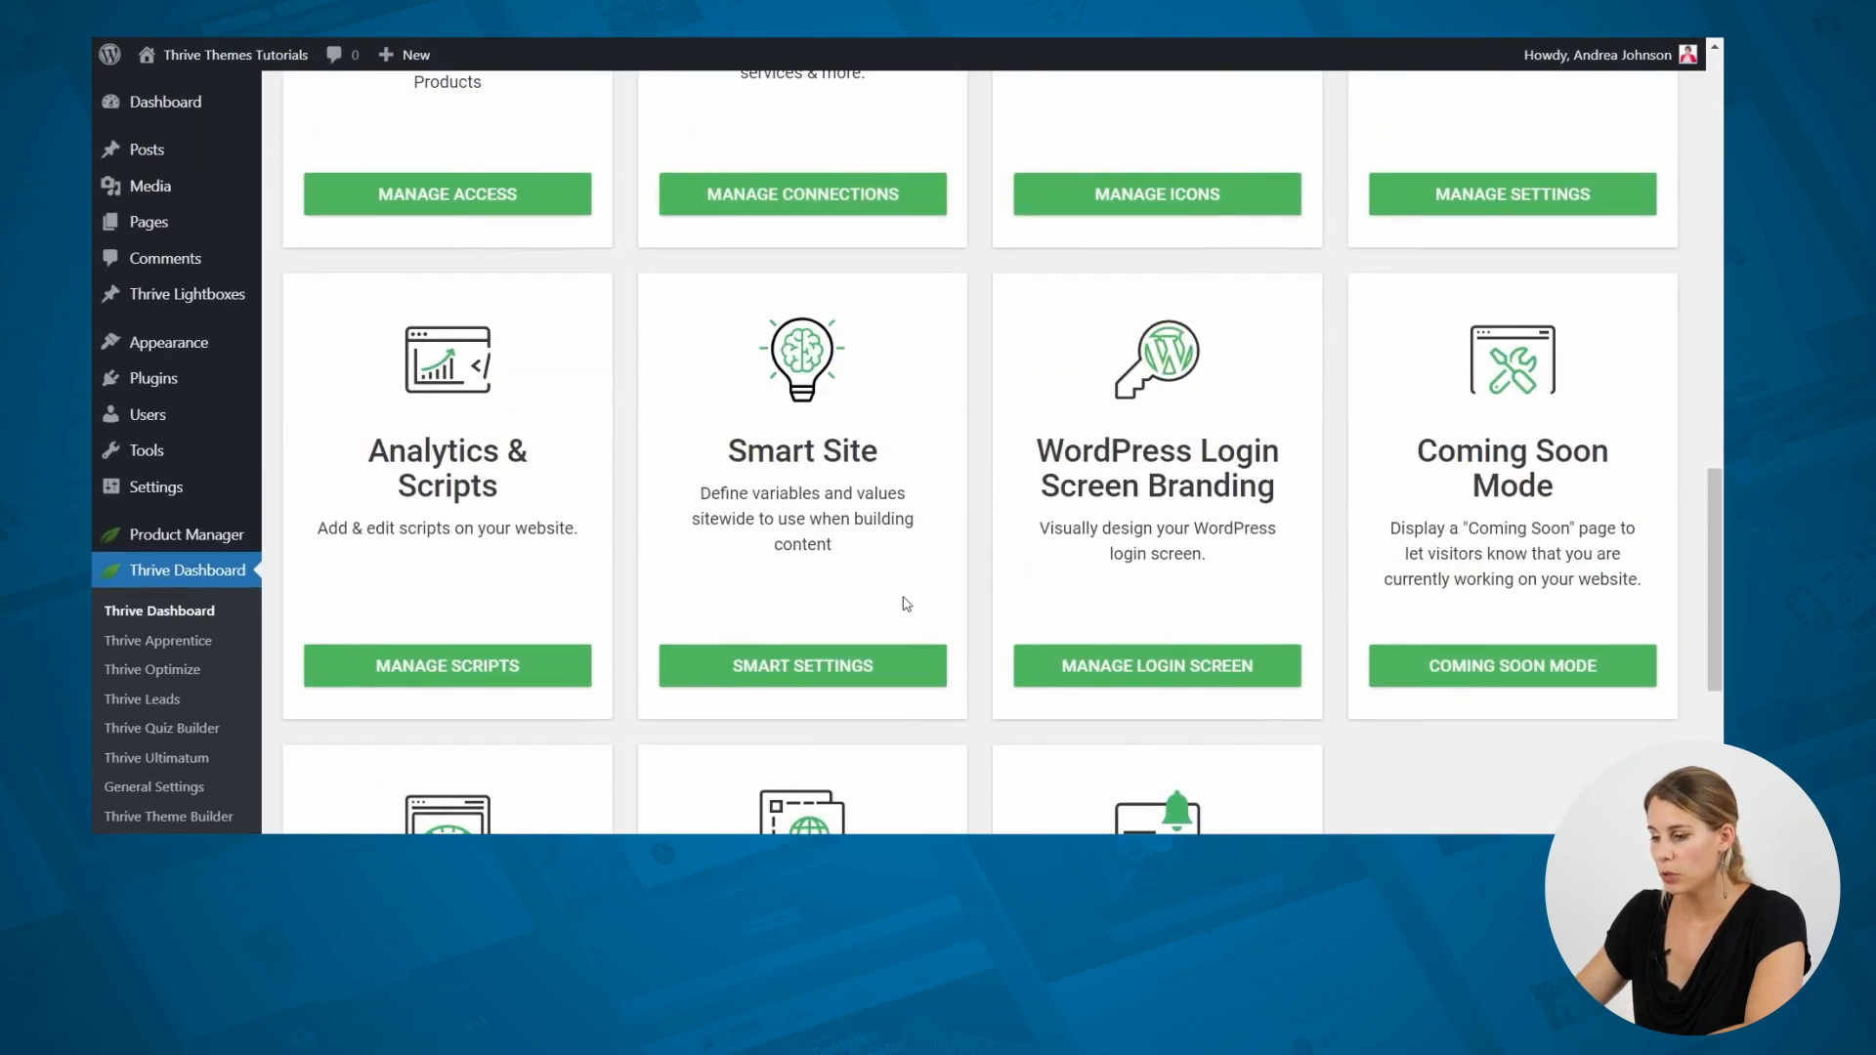
click(859, 672)
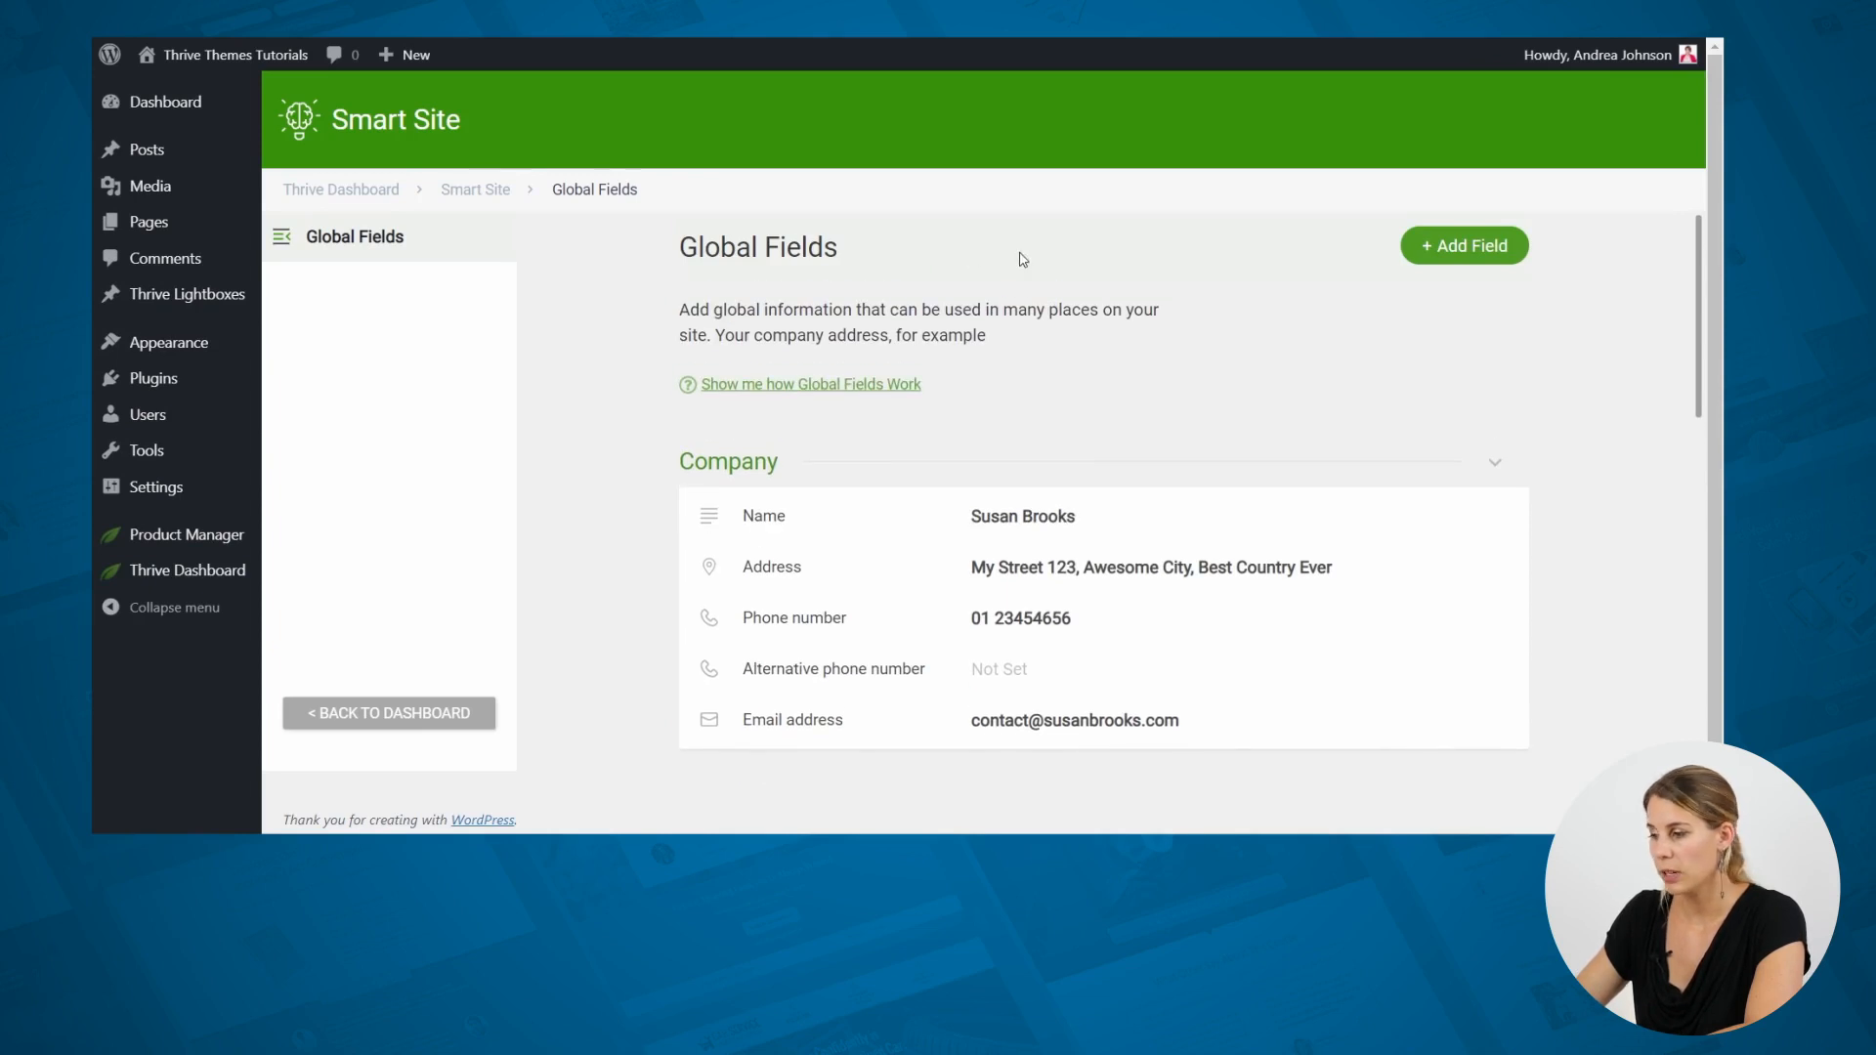
scroll(1038, 259, down, 2)
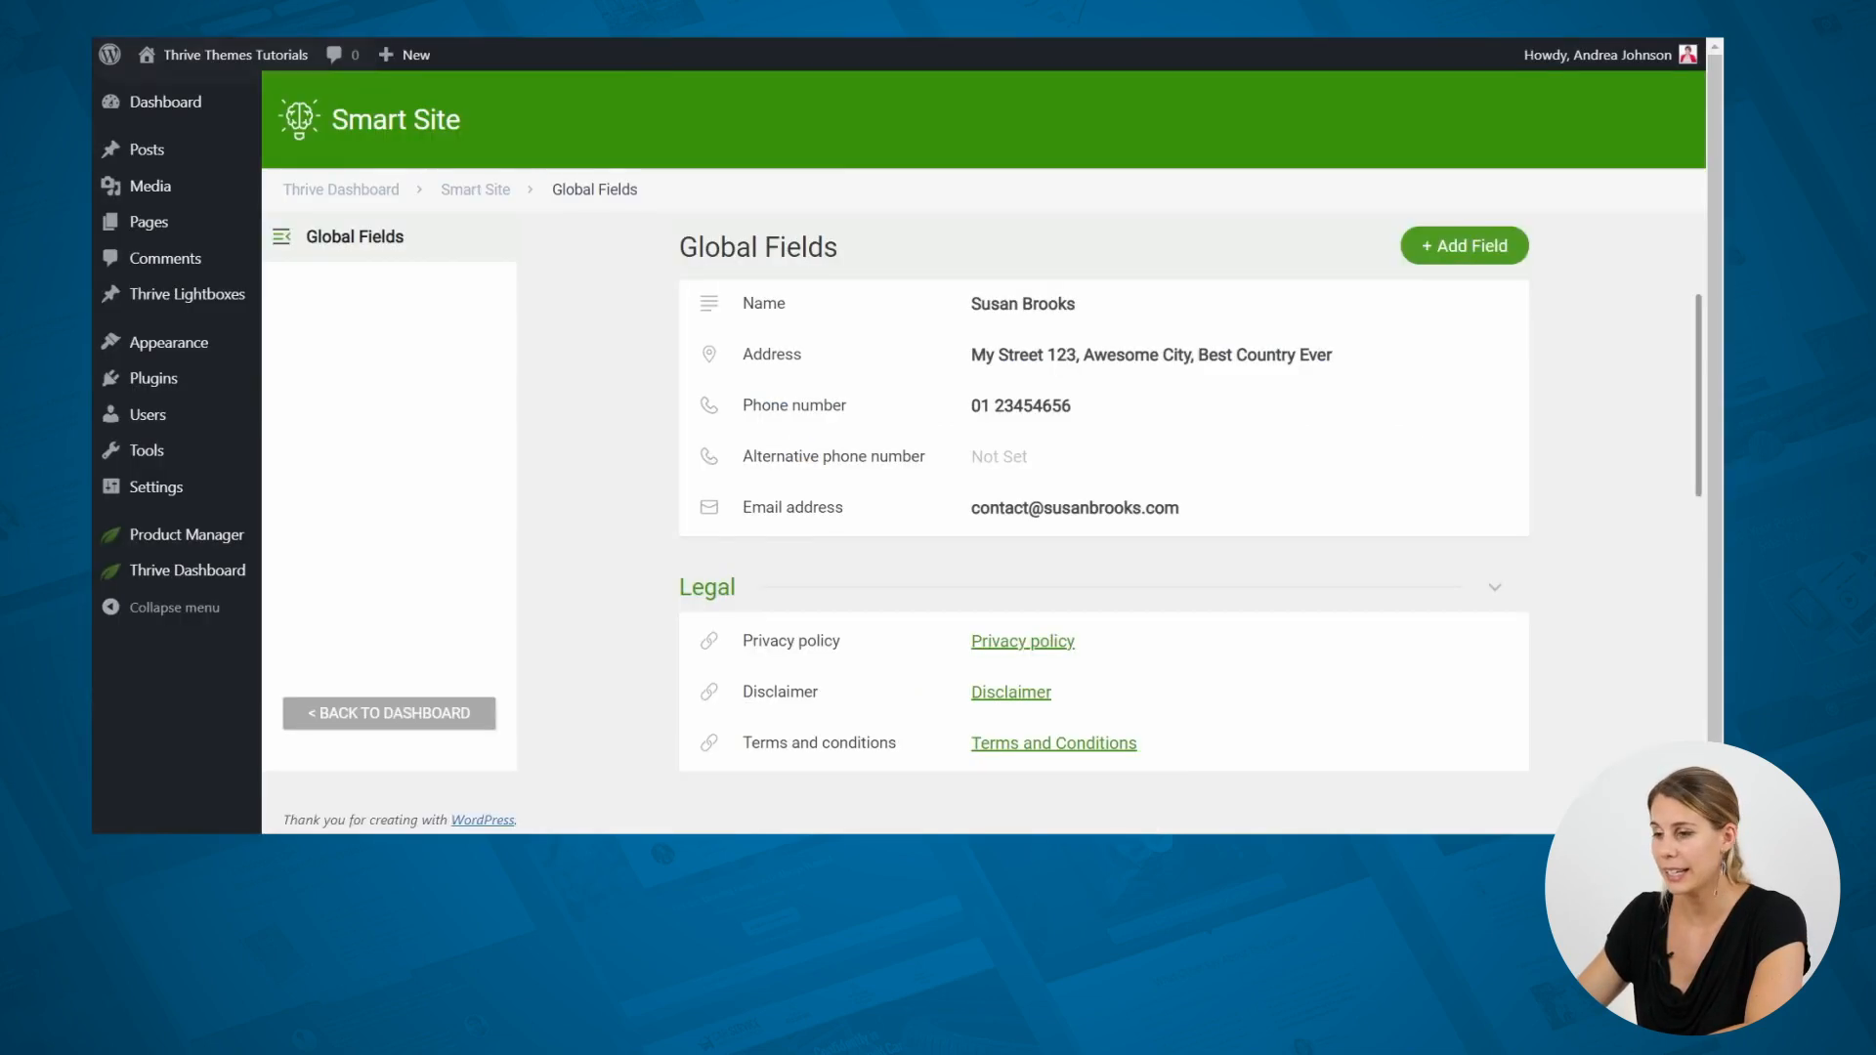
scroll(767, 468, down, 5)
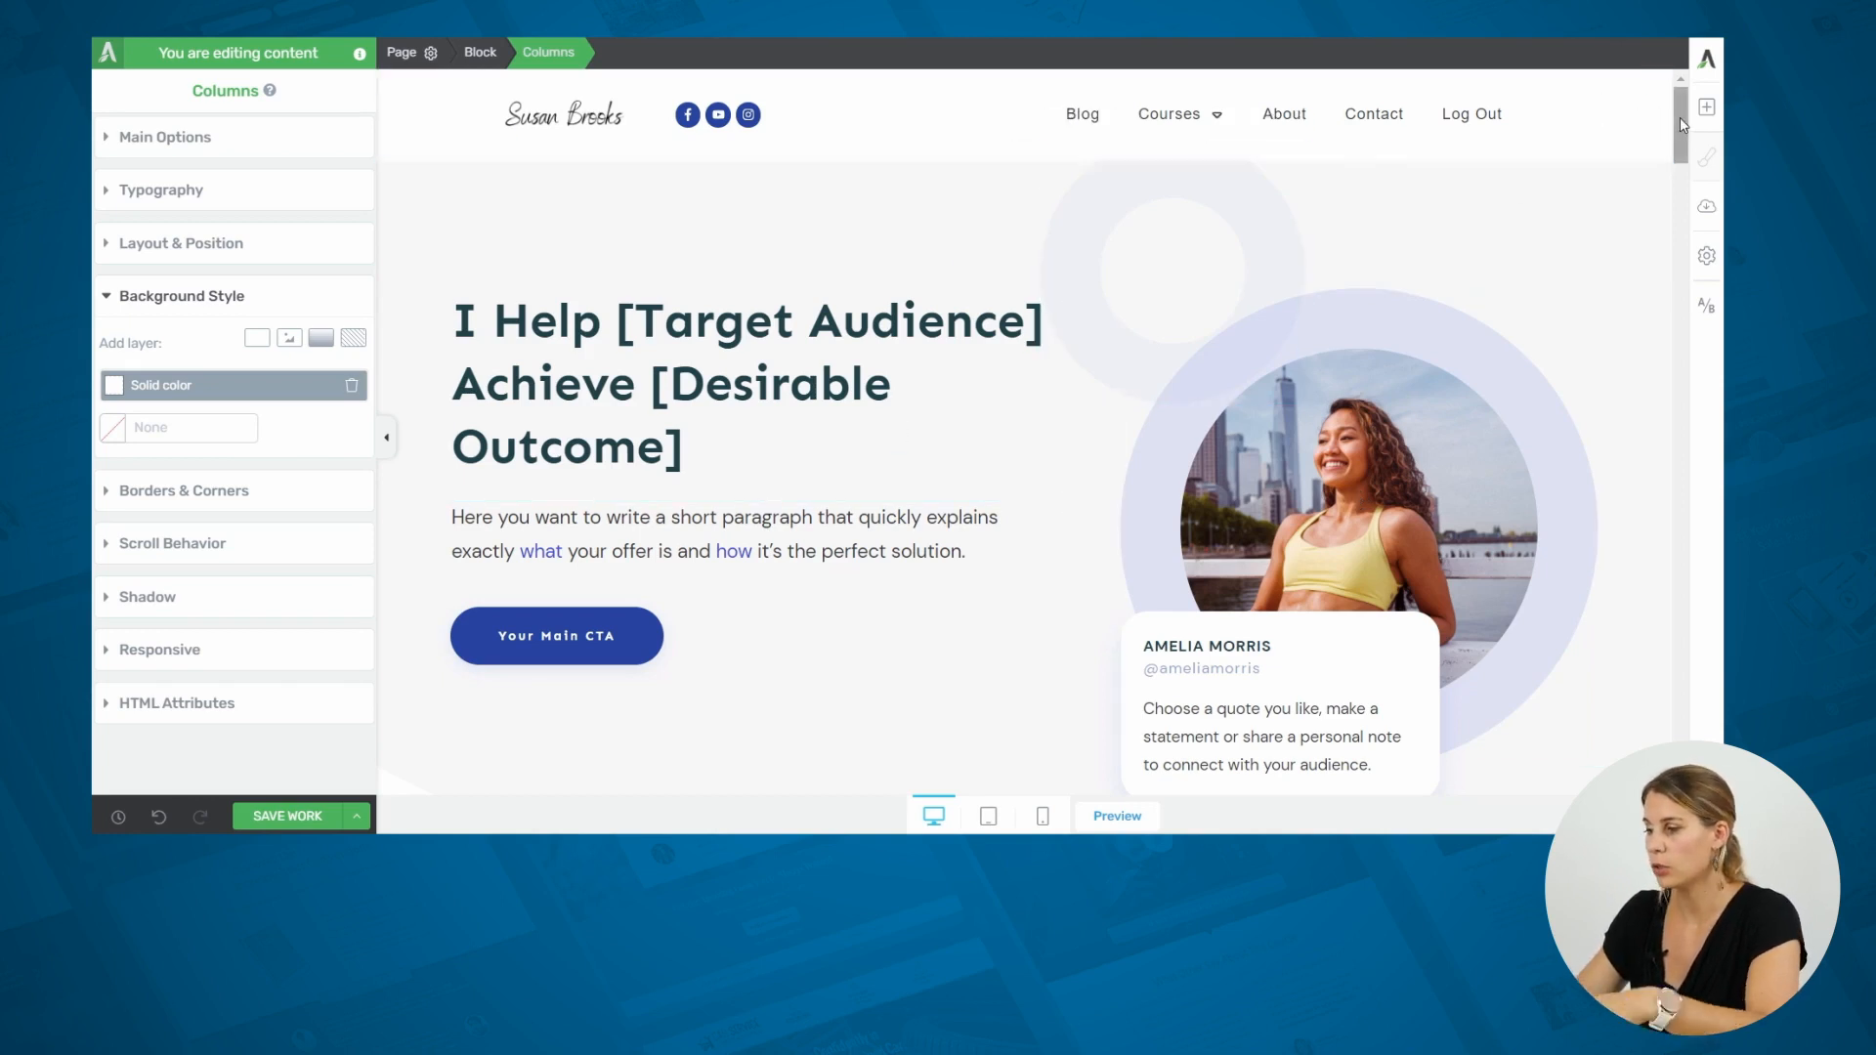
Open the Landing Page Library from the homepage editor and view the Ommi Theme template set.
scroll(1680, 116, down, 12)
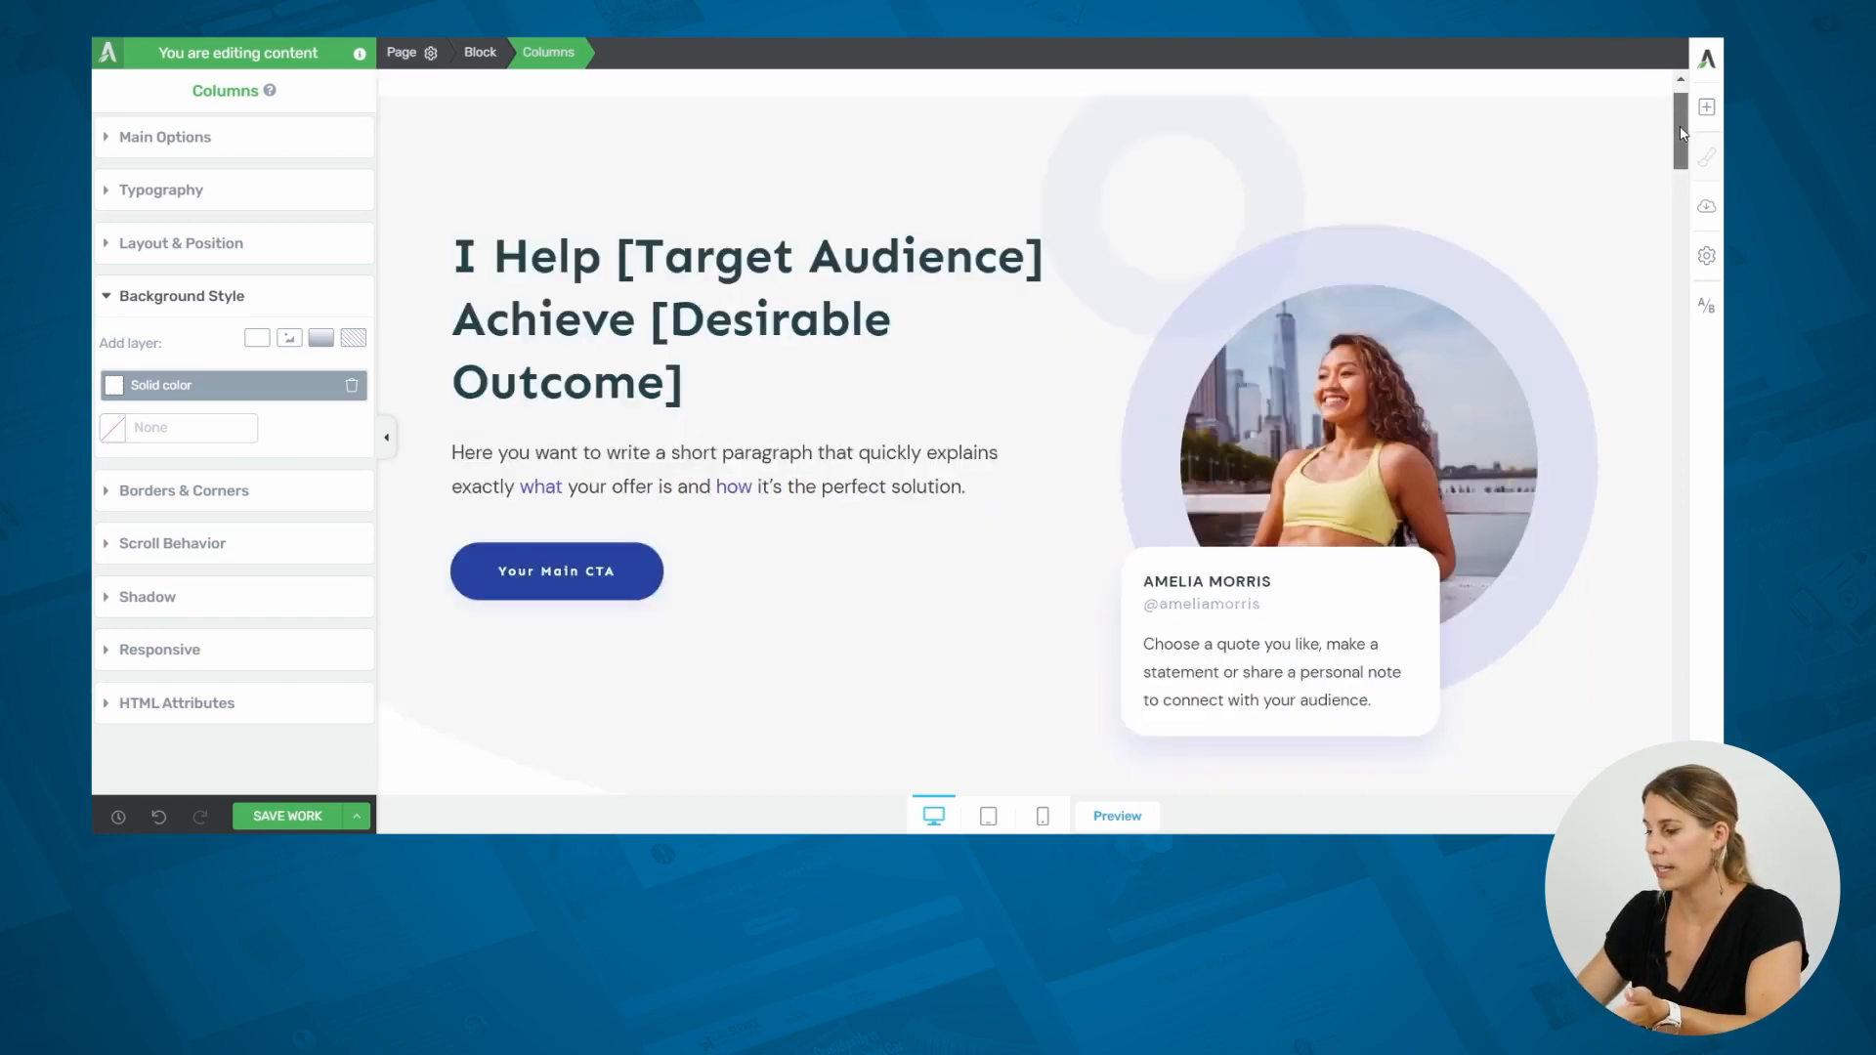
scroll(825, 103, down, 8)
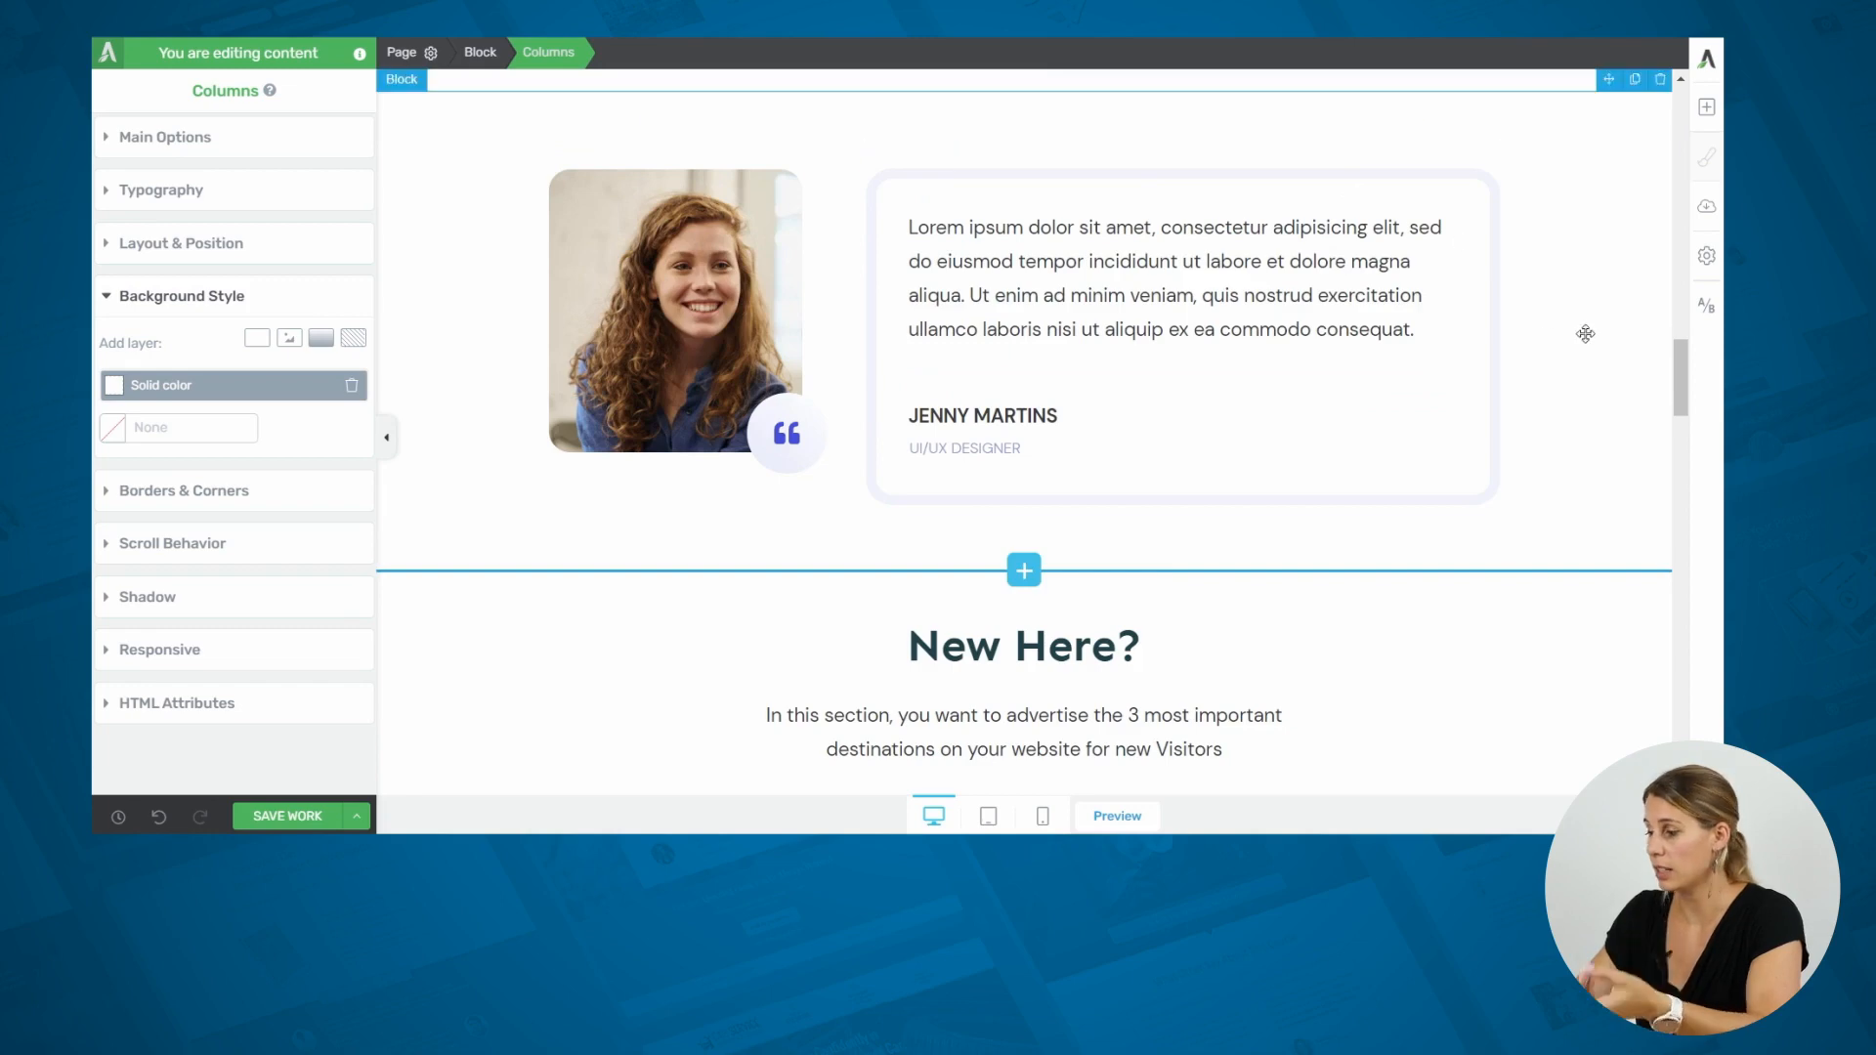
drag(1681, 383, 1697, 435)
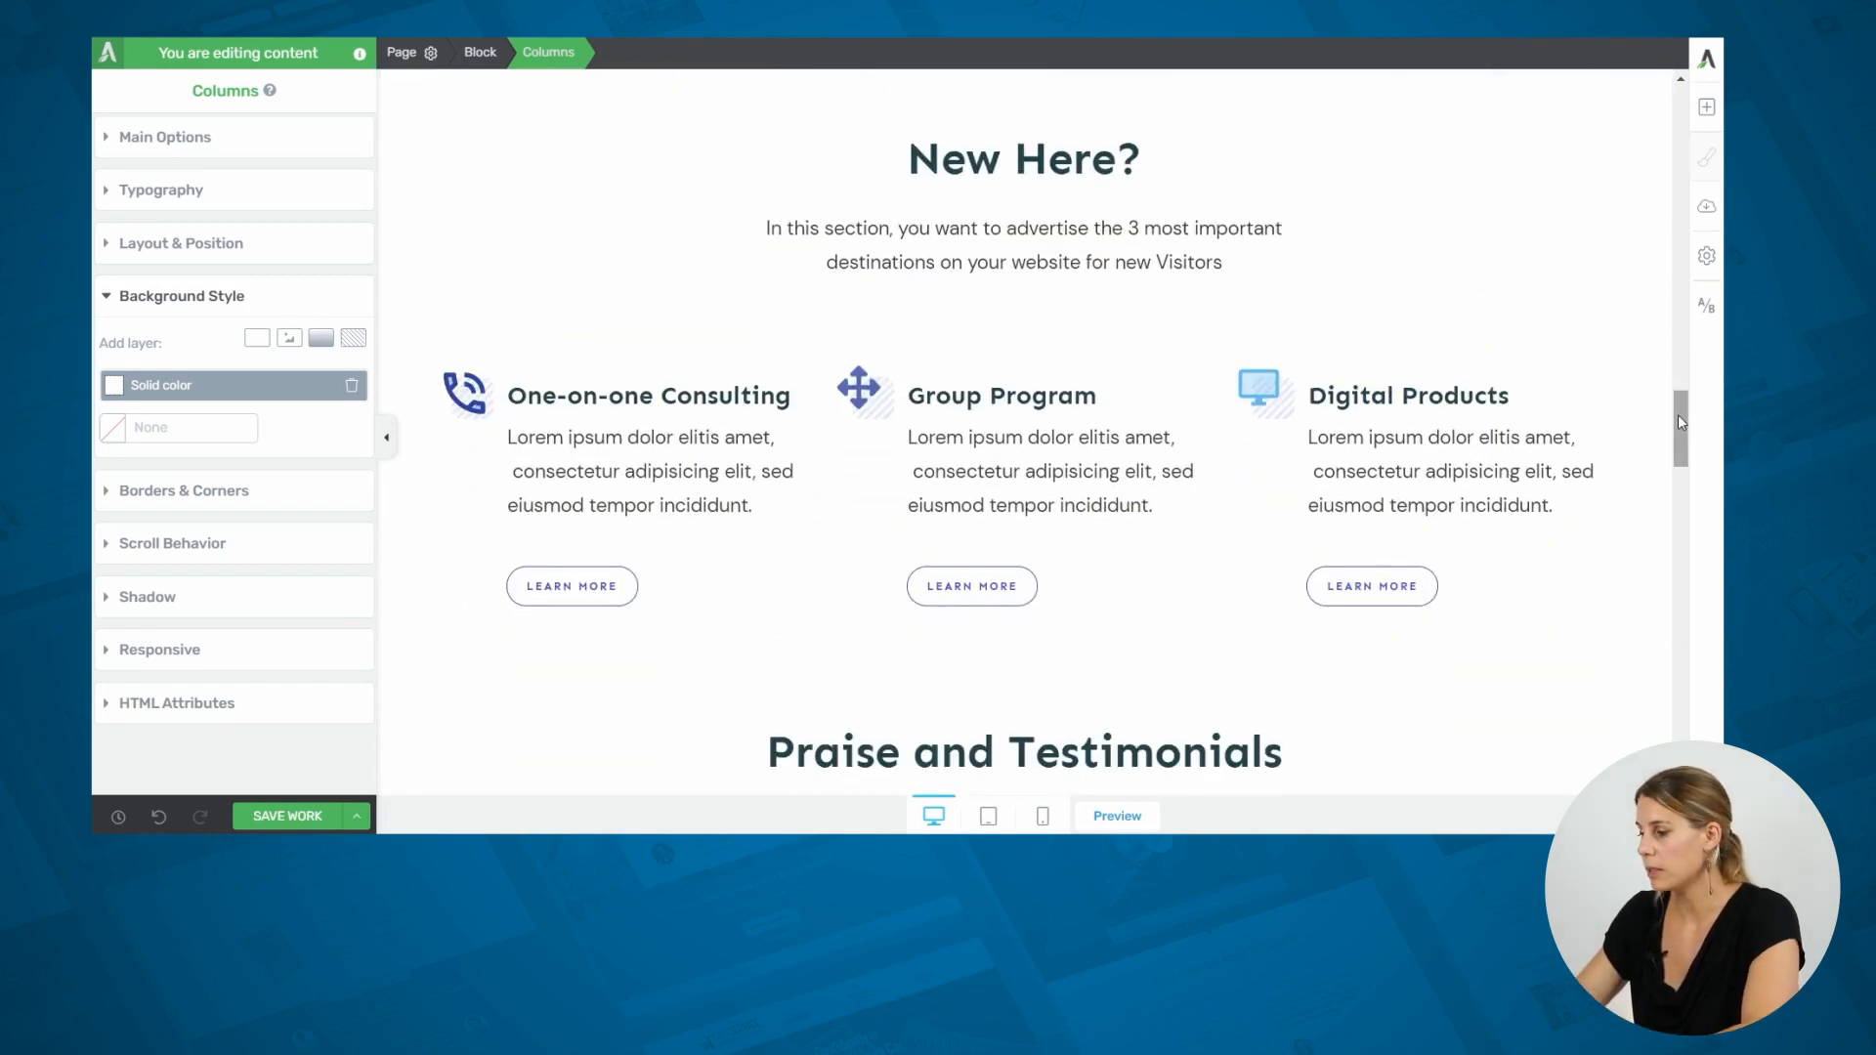
drag(1679, 415, 1687, 83)
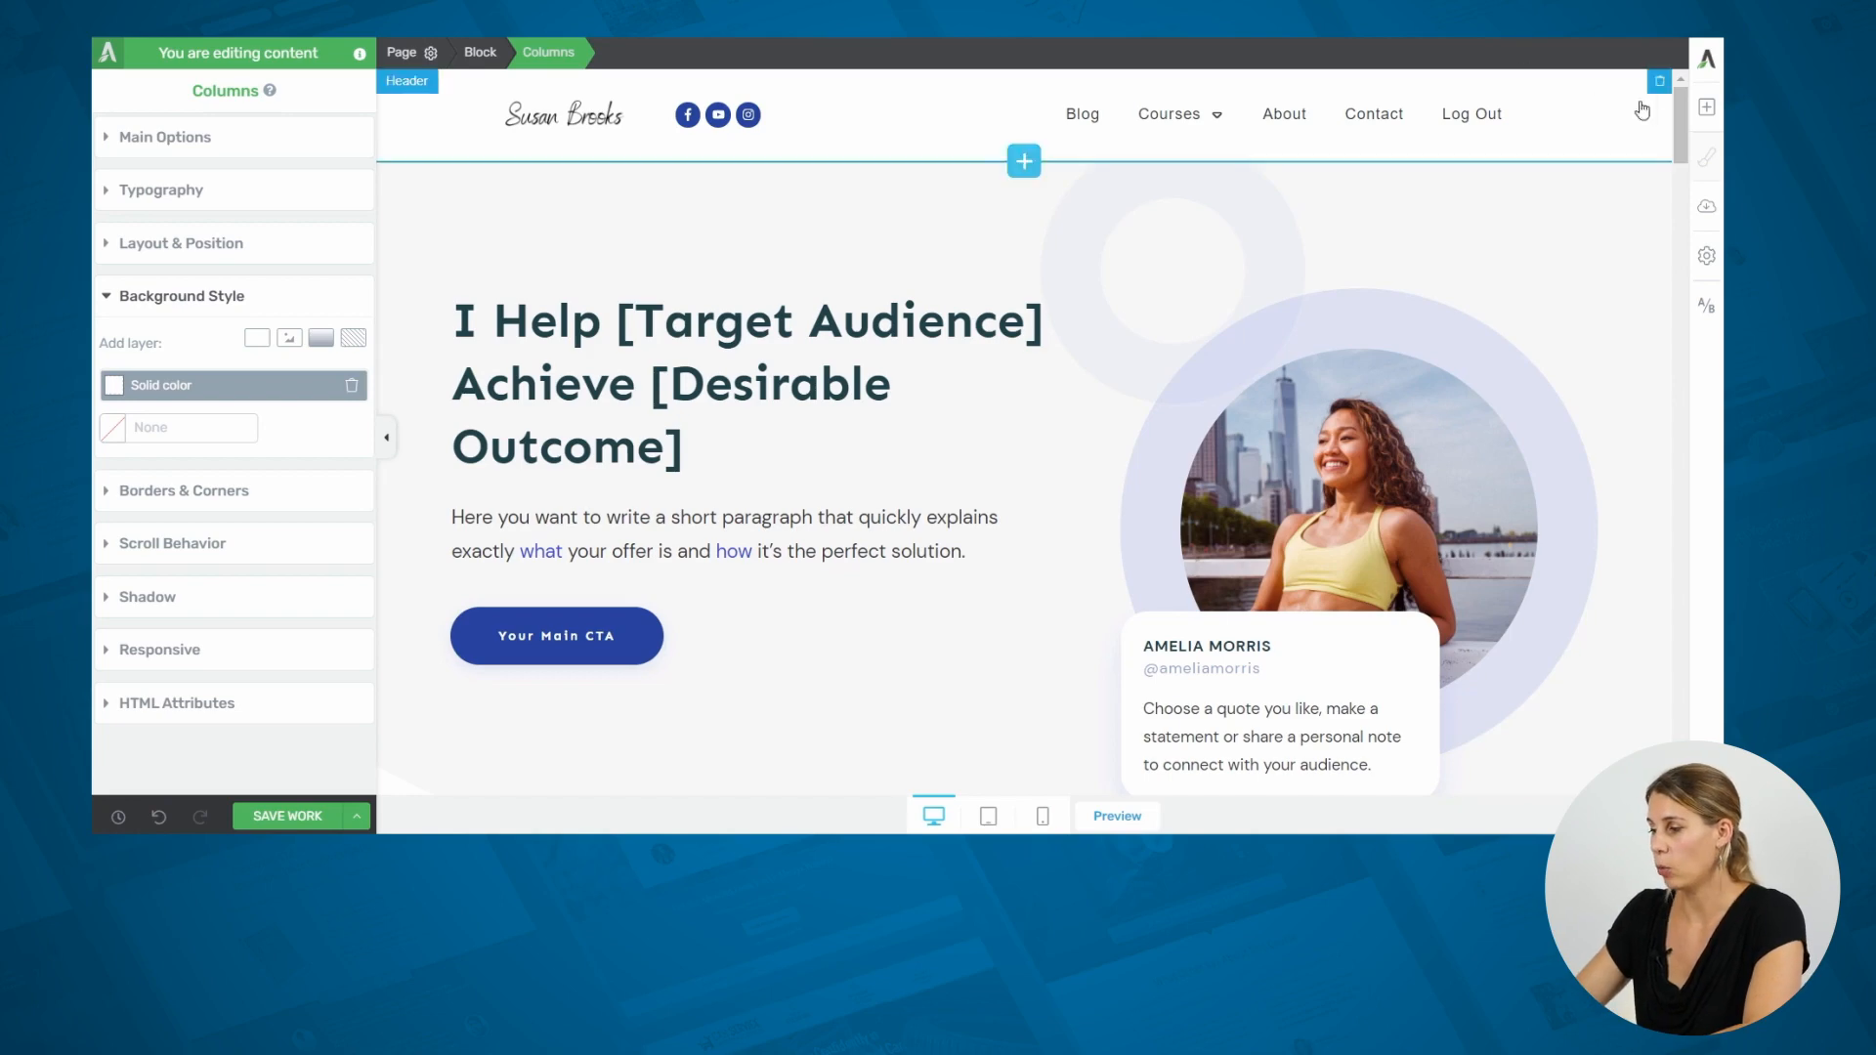
click(1707, 209)
click(1427, 250)
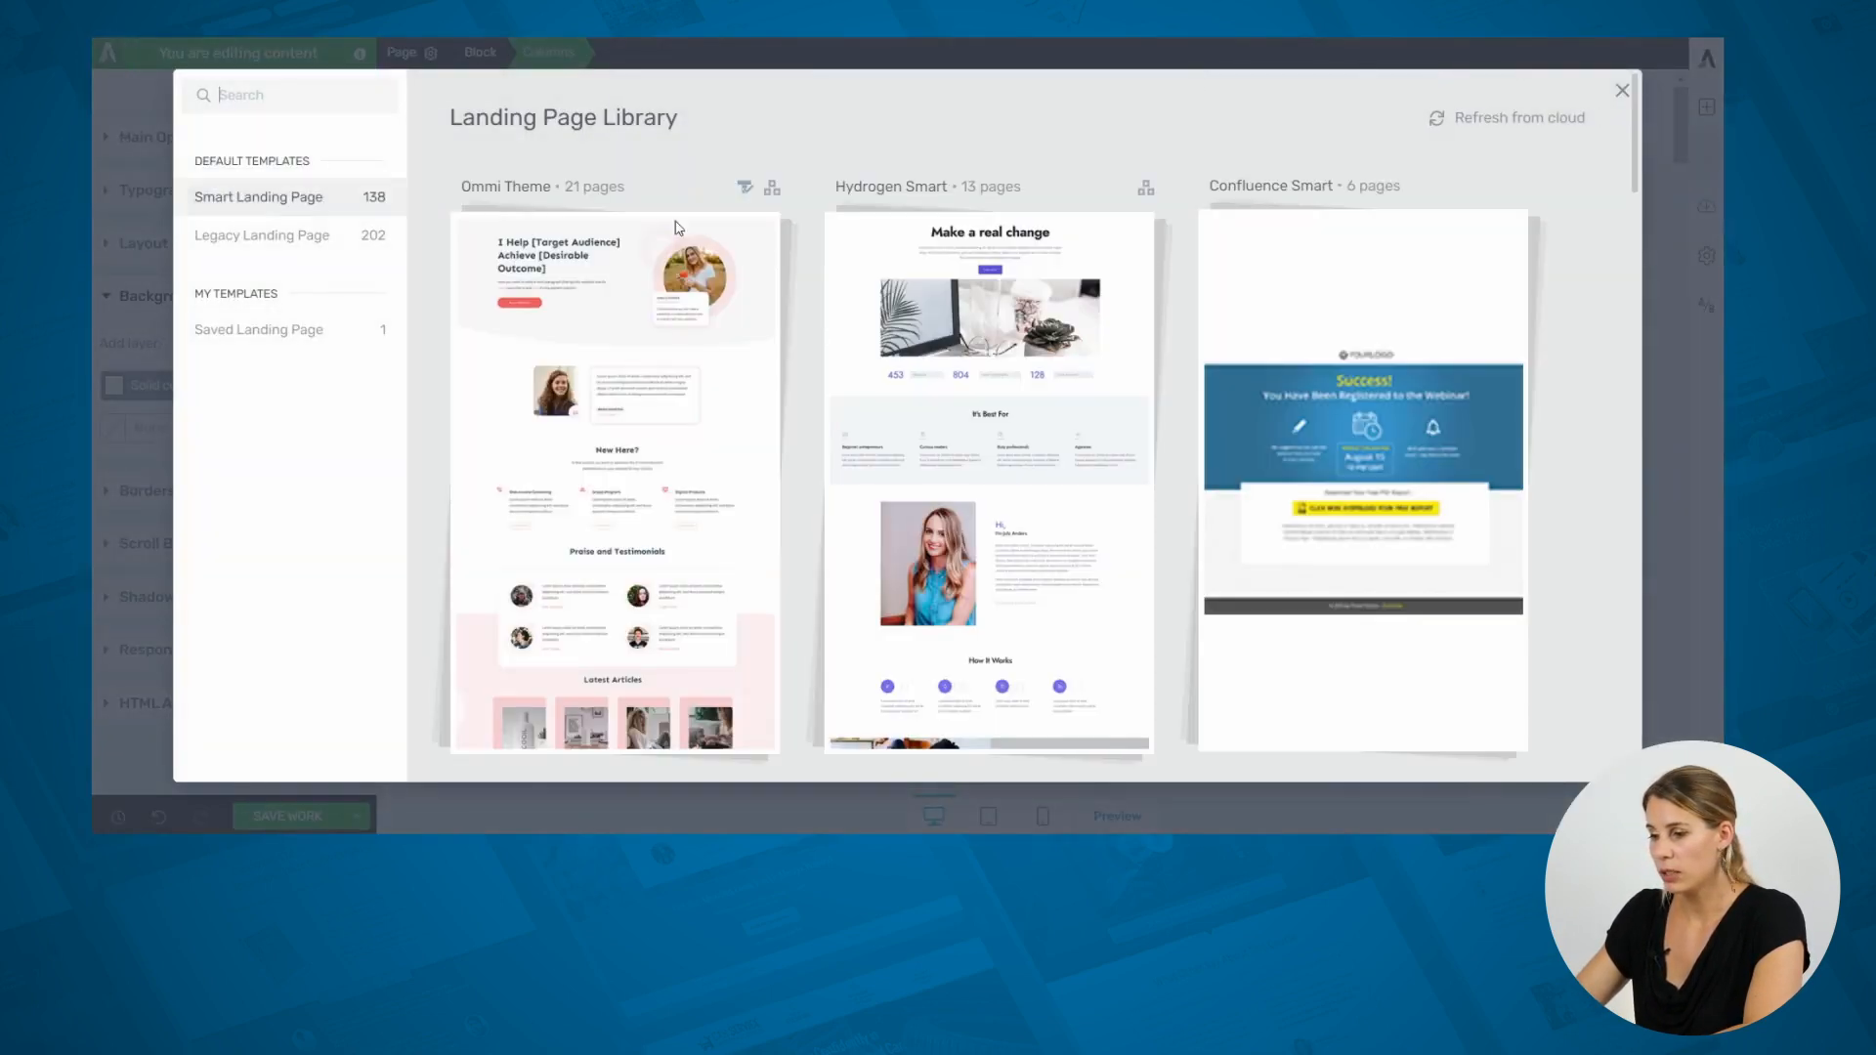
click(683, 334)
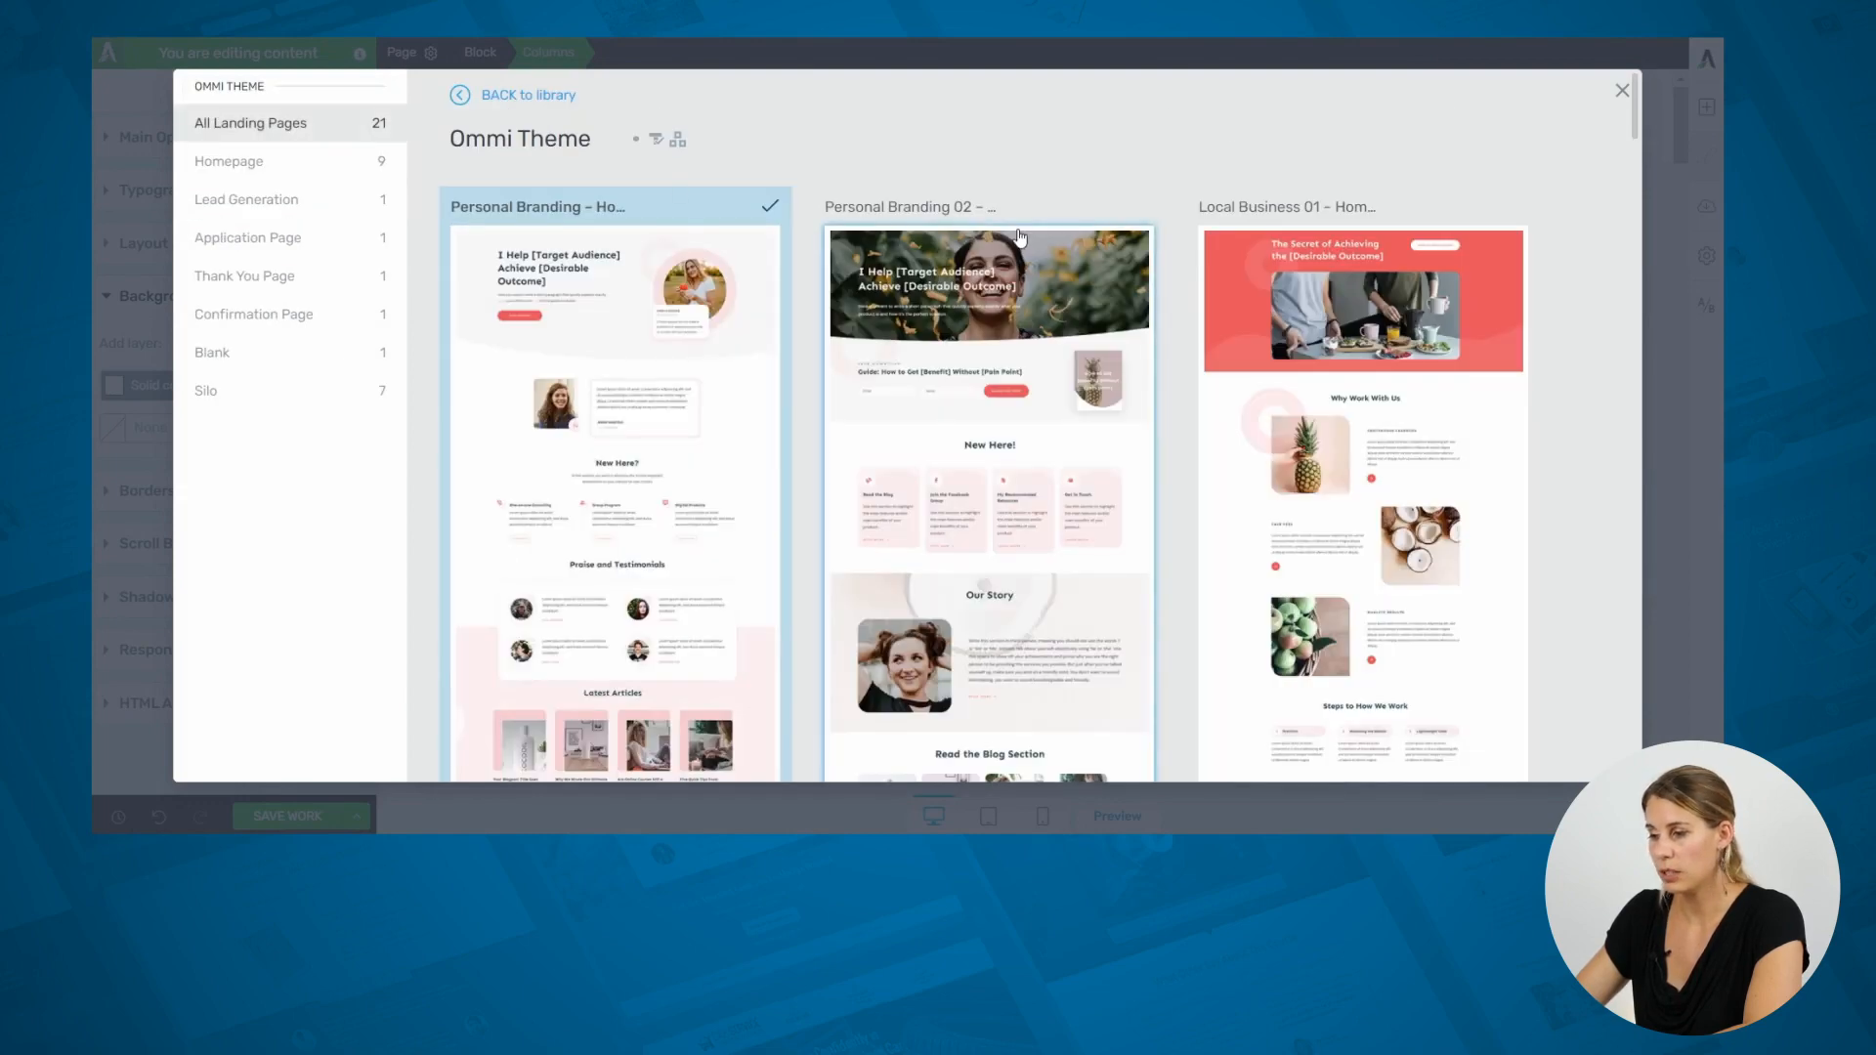
Apply the Local Business 02 homepage template from the Ommi Theme set to the page.
scroll(1019, 237, down, 6)
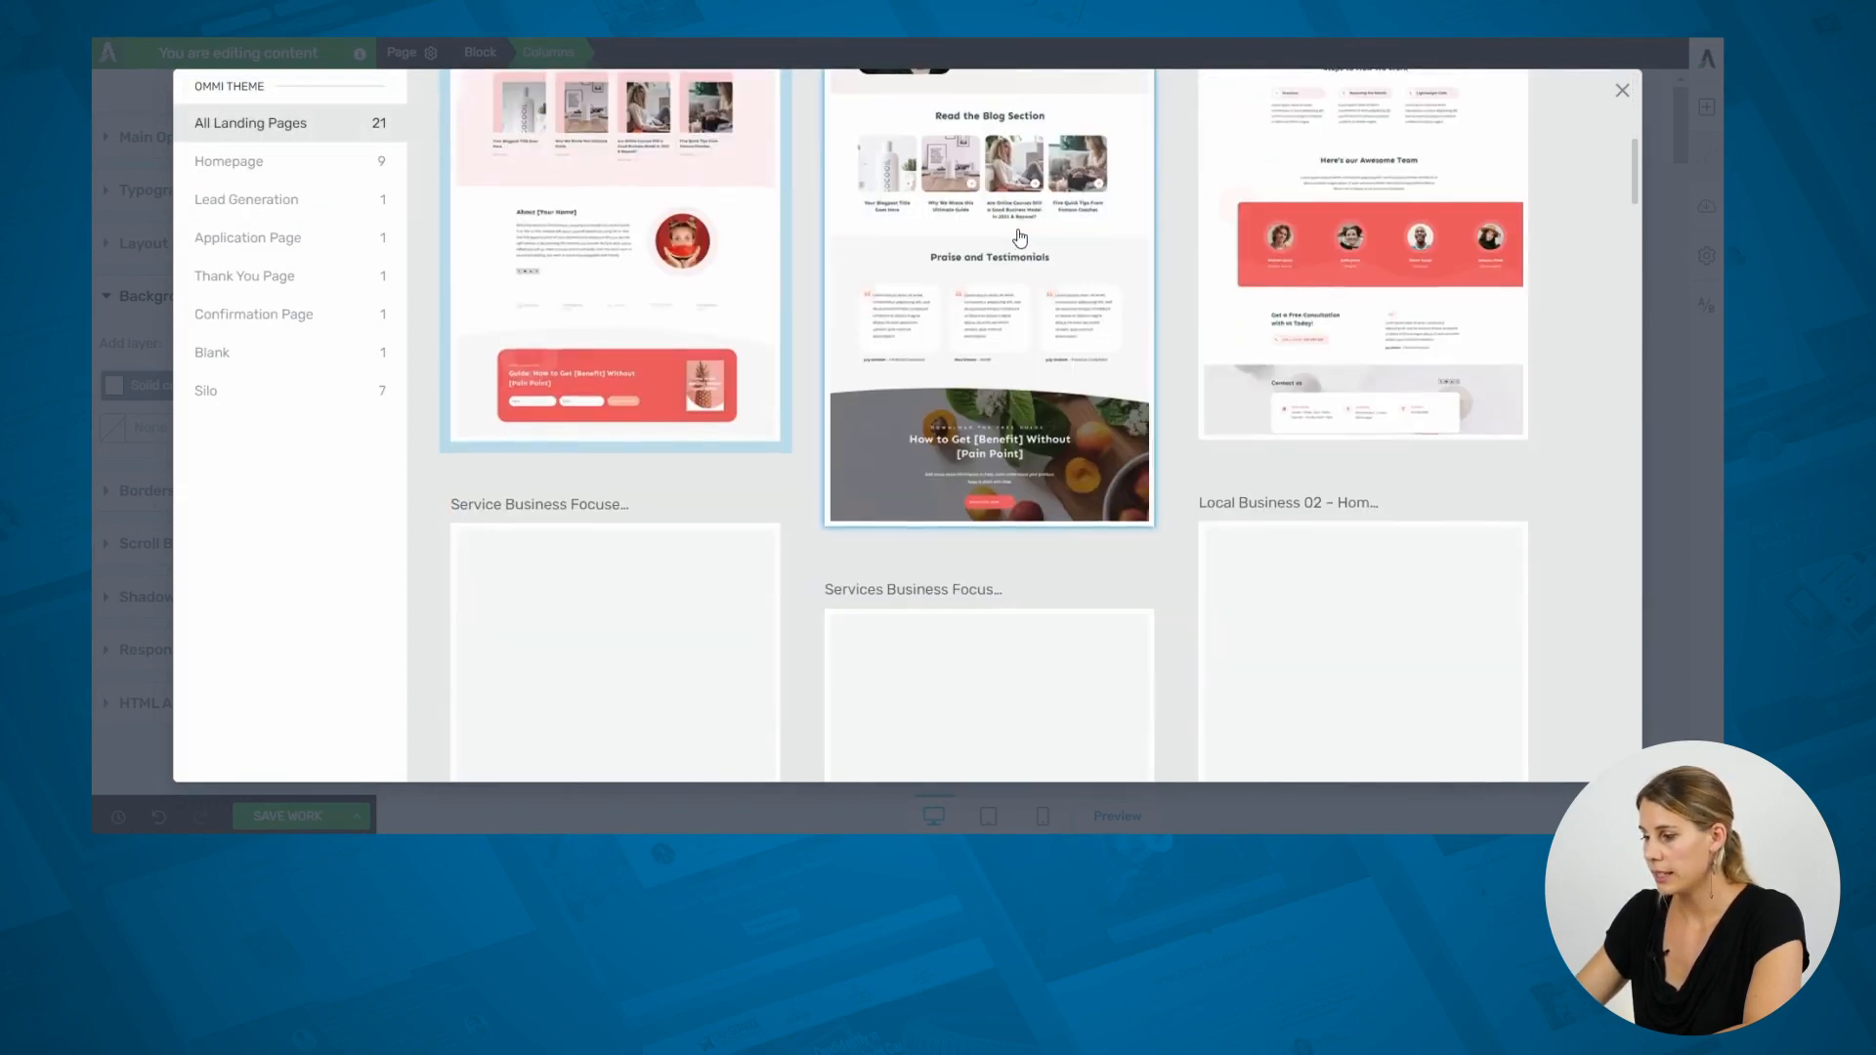
scroll(1019, 238, down, 3)
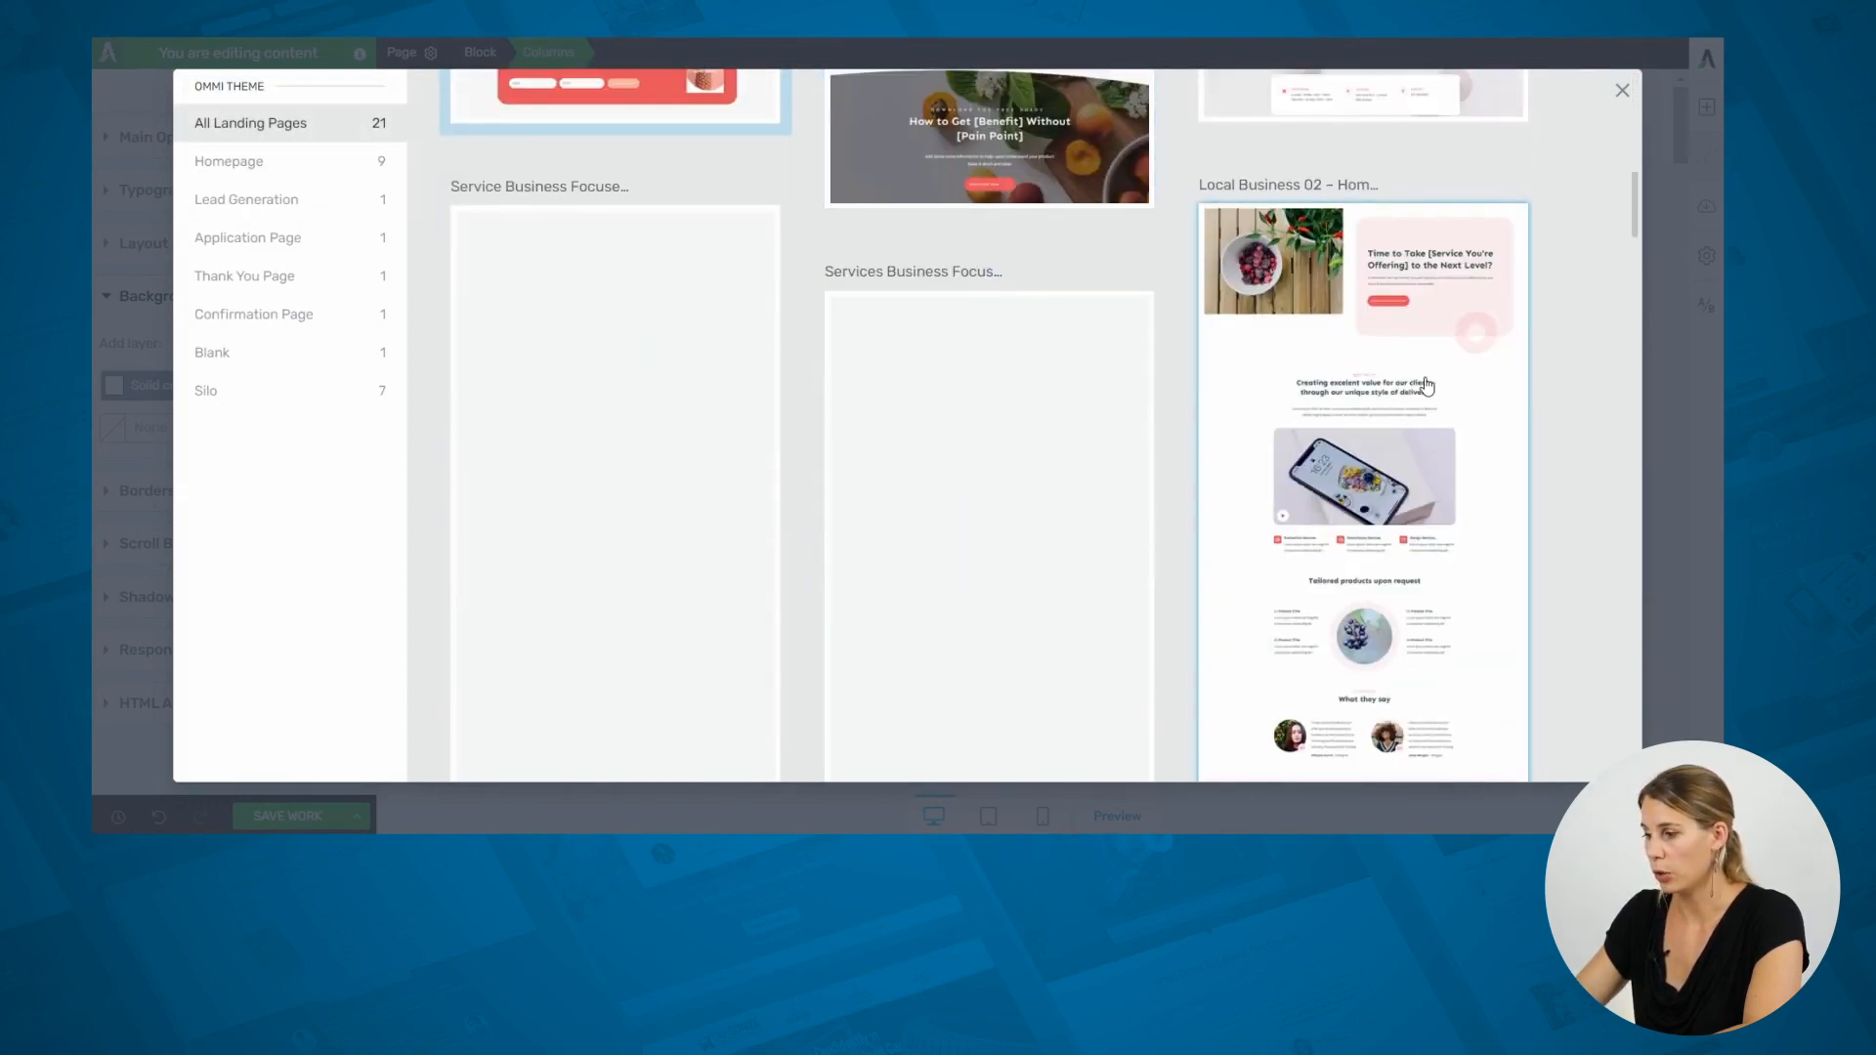
scroll(1427, 383, down, 3)
click(1462, 356)
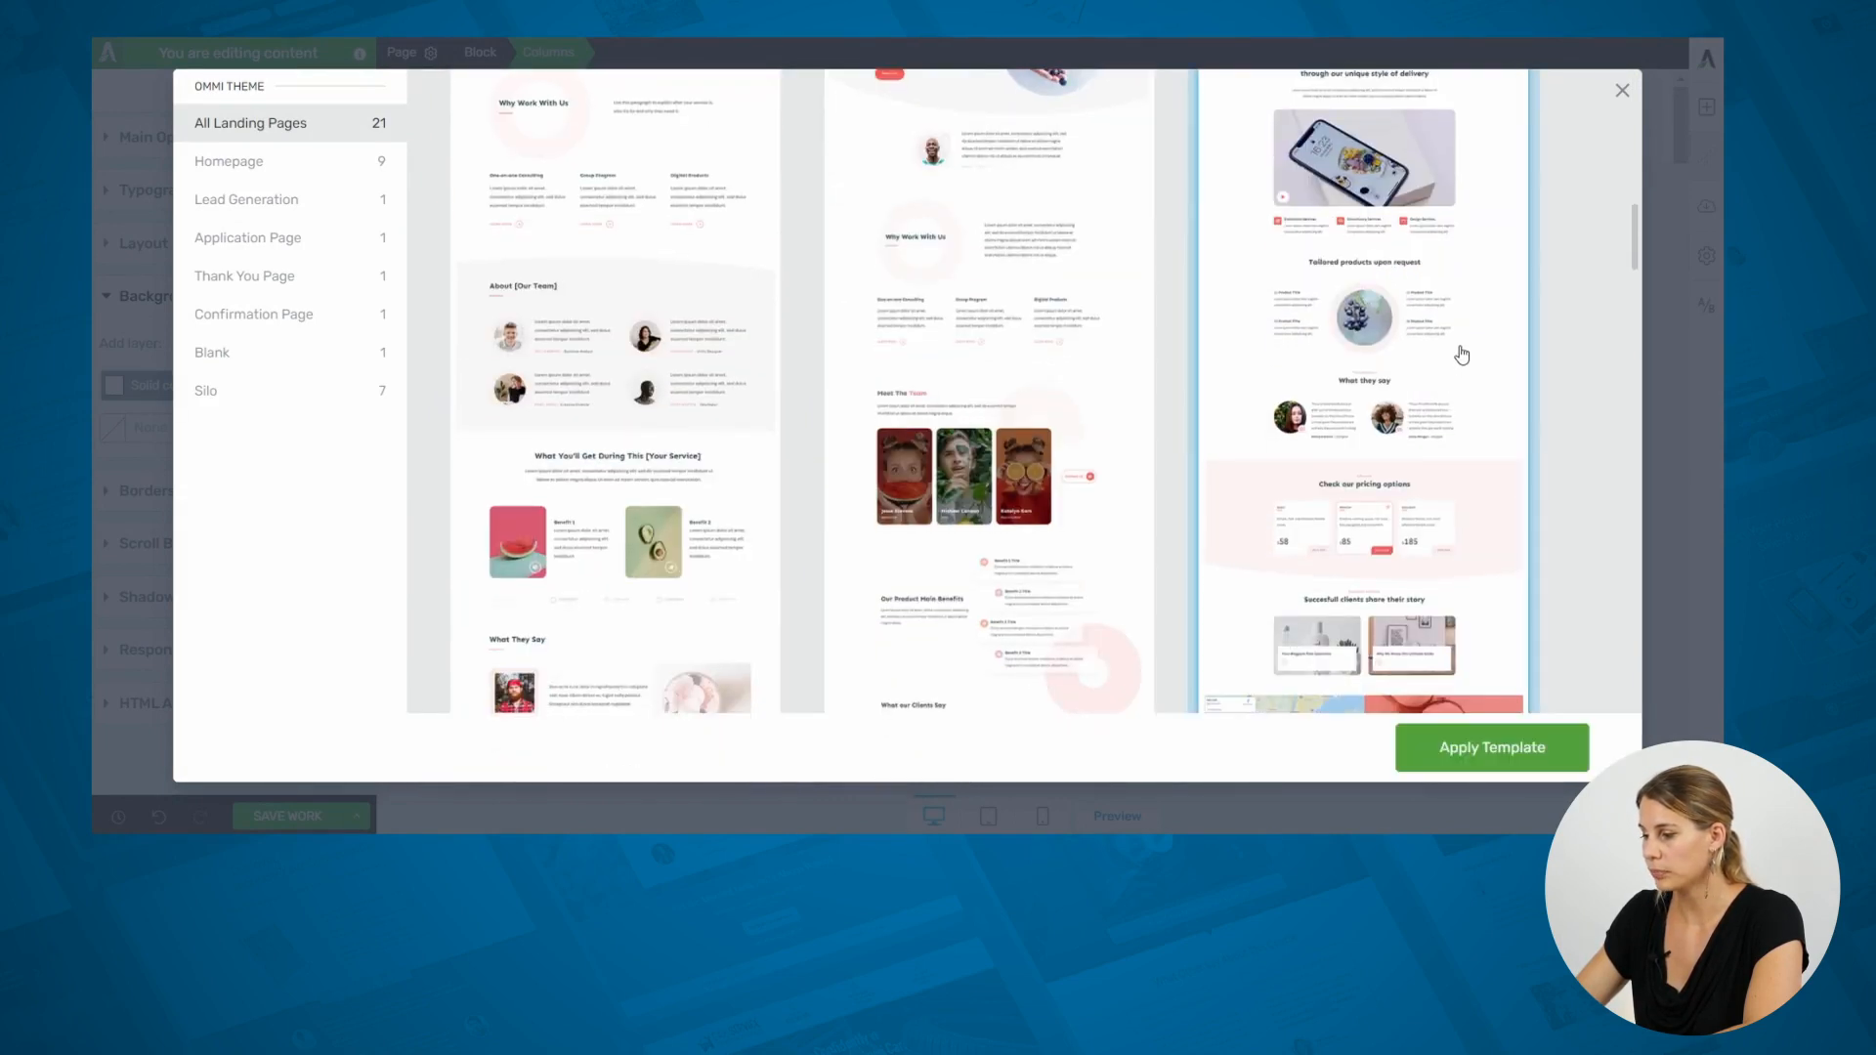
click(1495, 747)
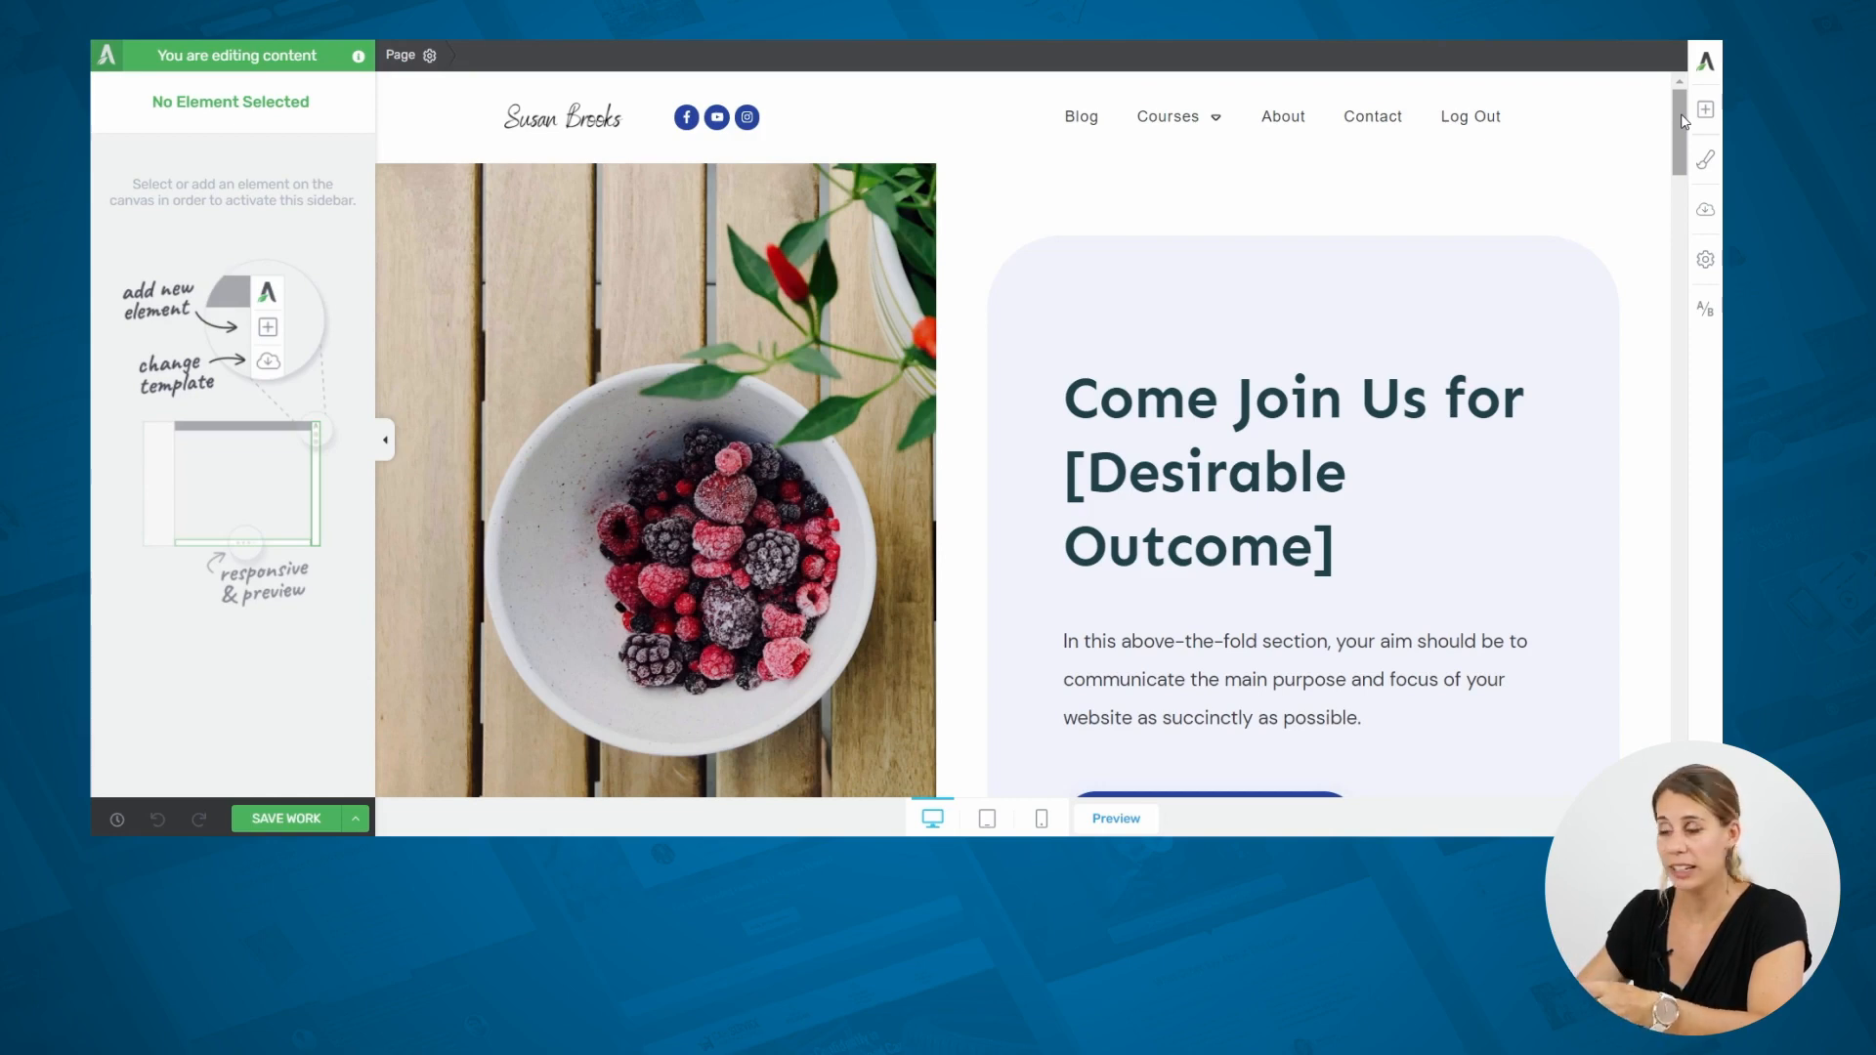
Review the applied homepage's sections from the hero through pricing to the map and contact area, and return to the testimonials.
drag(1683, 119, 1687, 199)
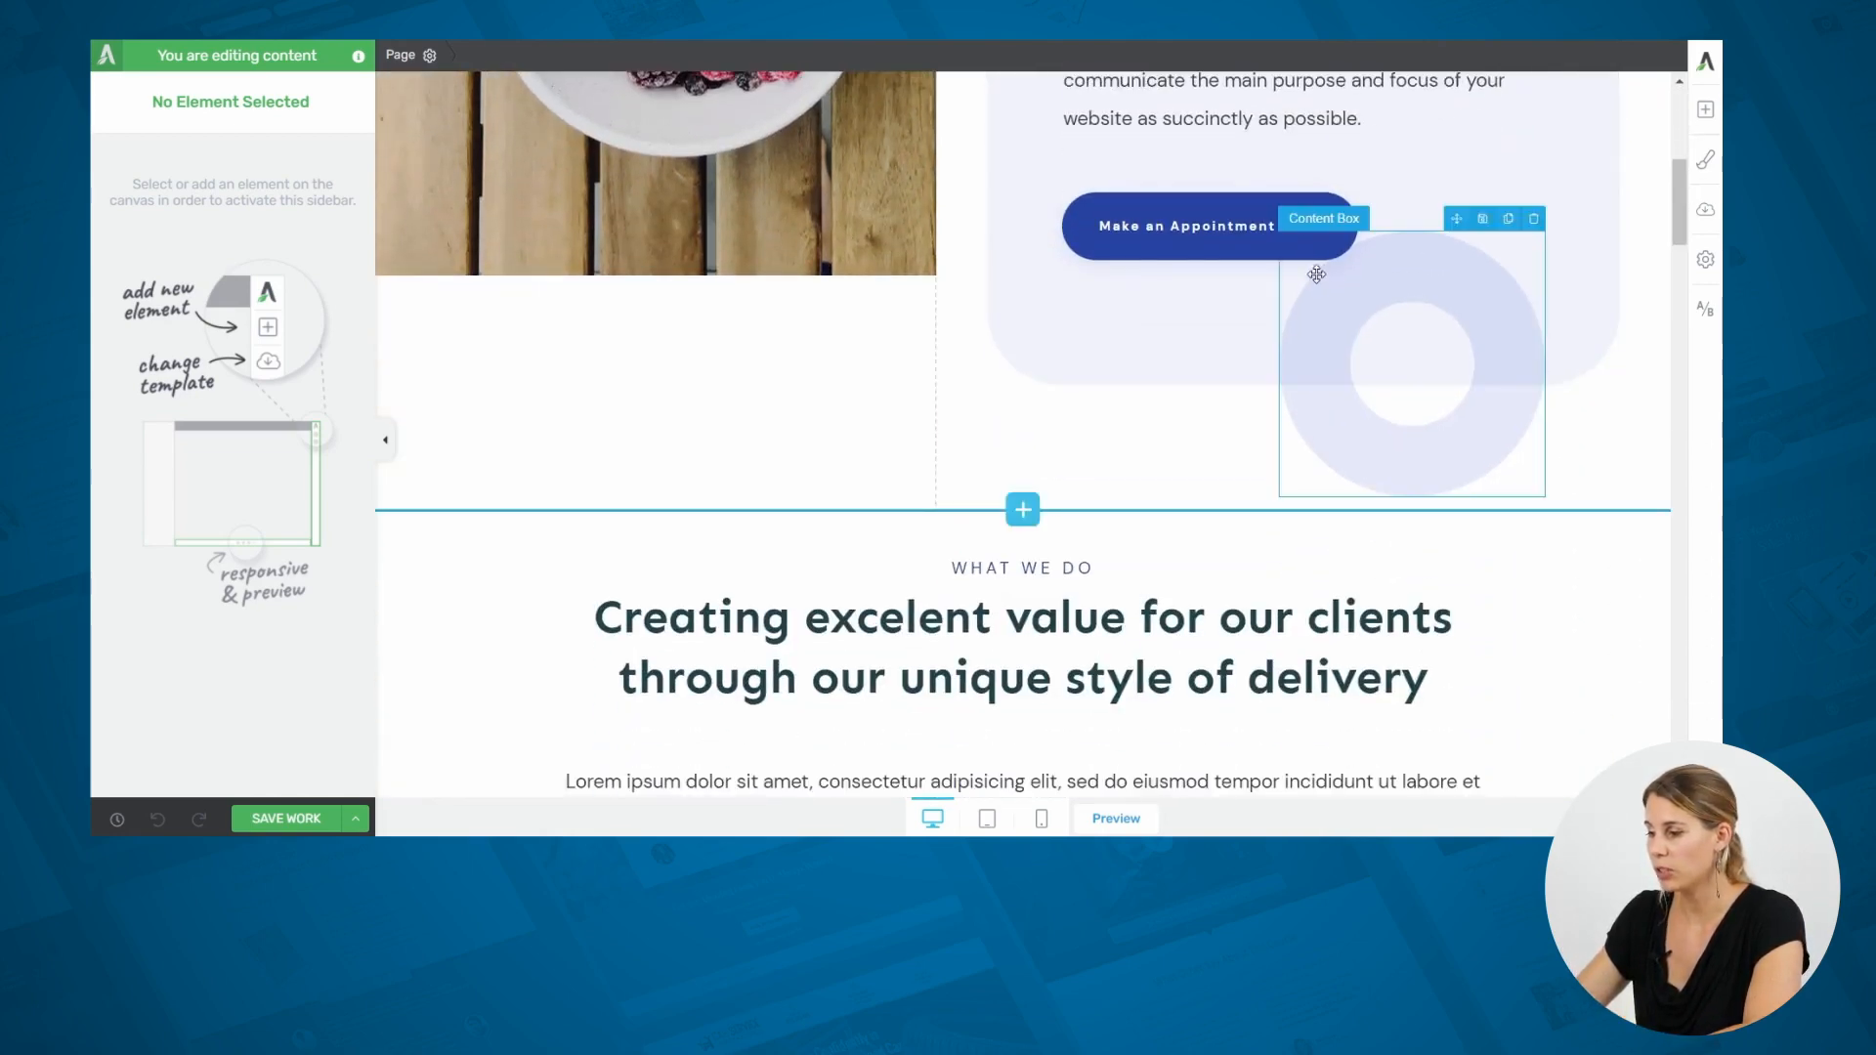
drag(1676, 186, 1689, 573)
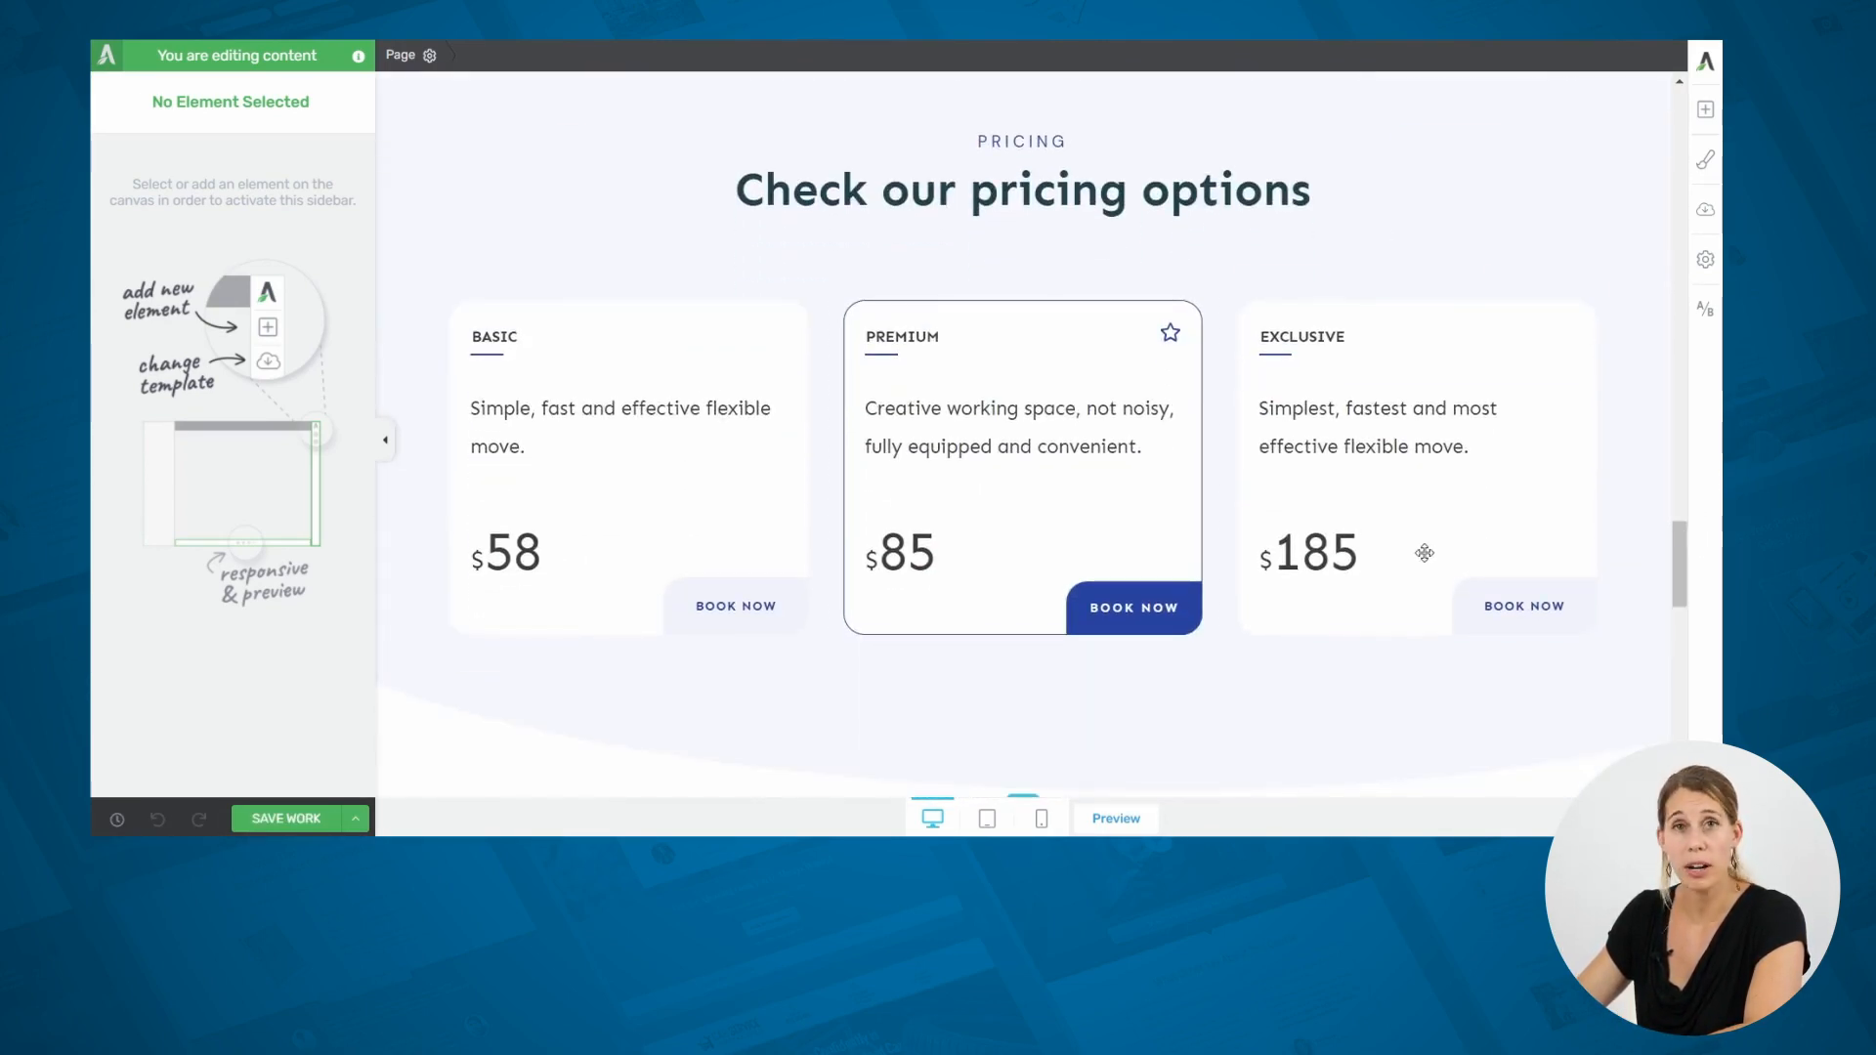
drag(1682, 589, 1705, 717)
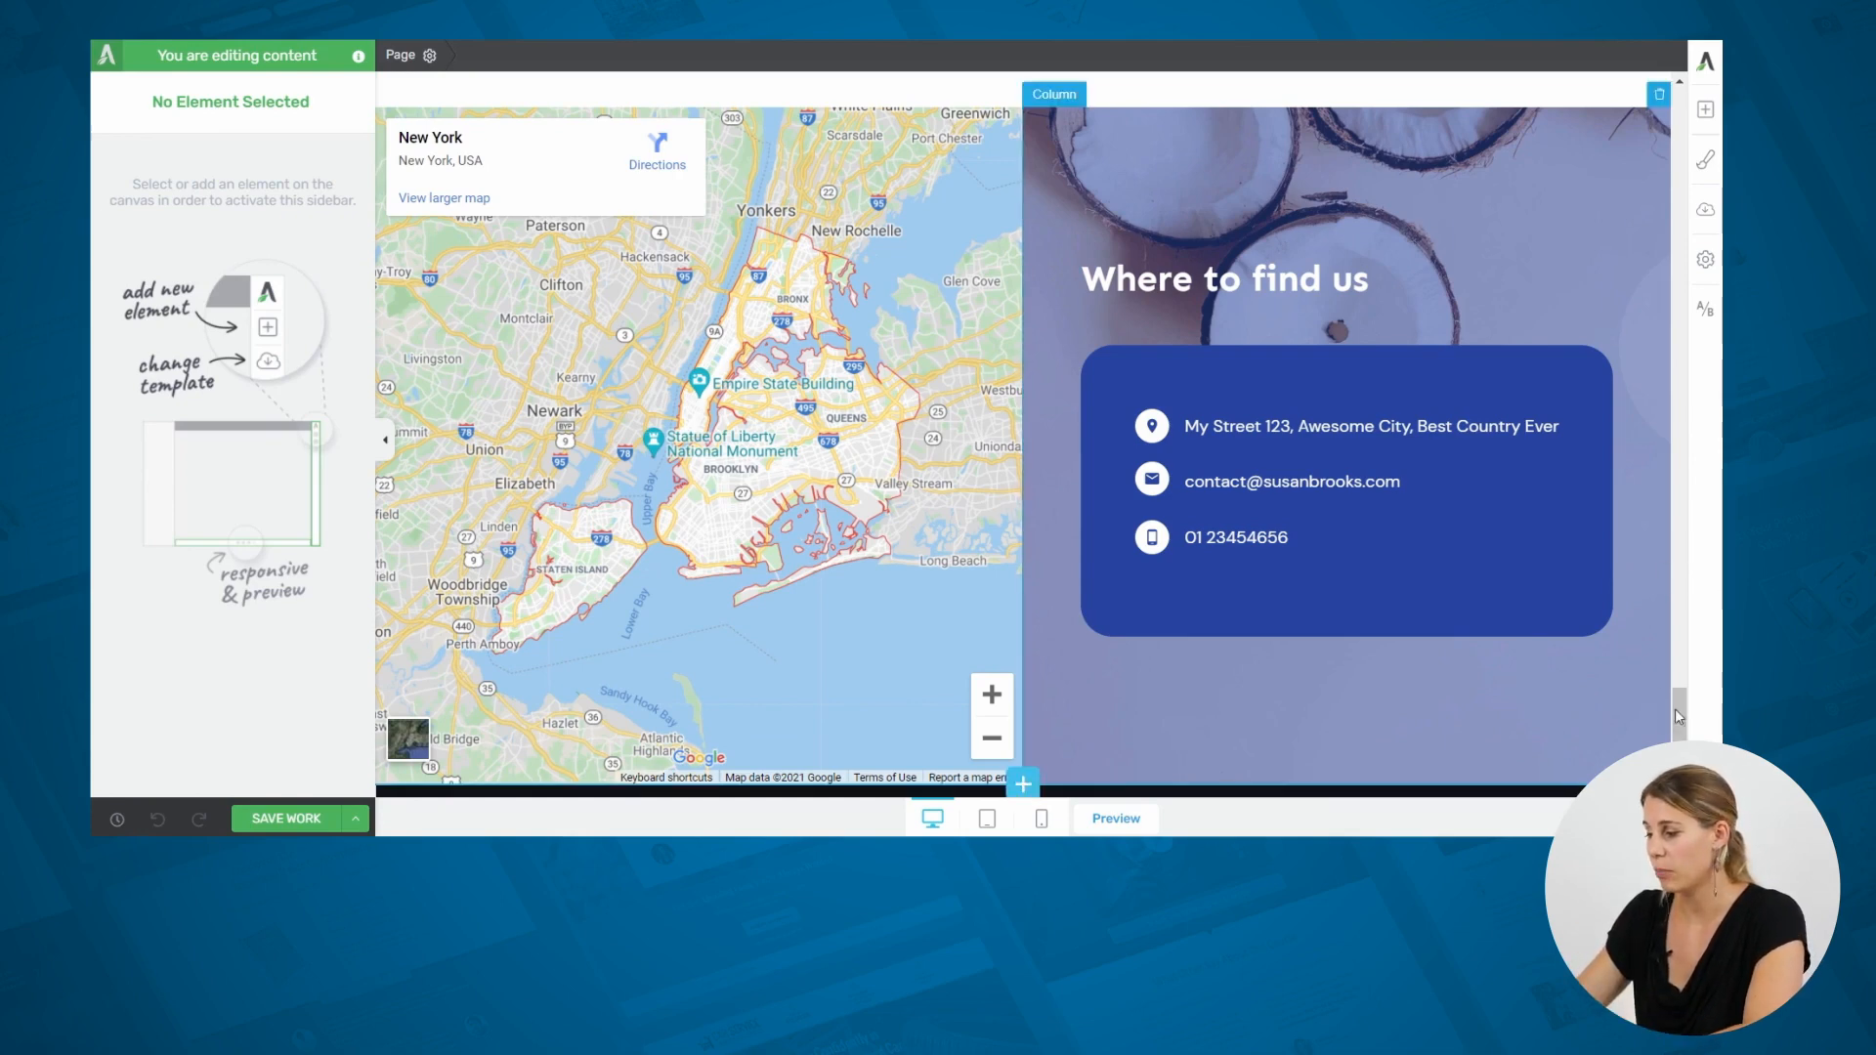
drag(1681, 726, 1721, 446)
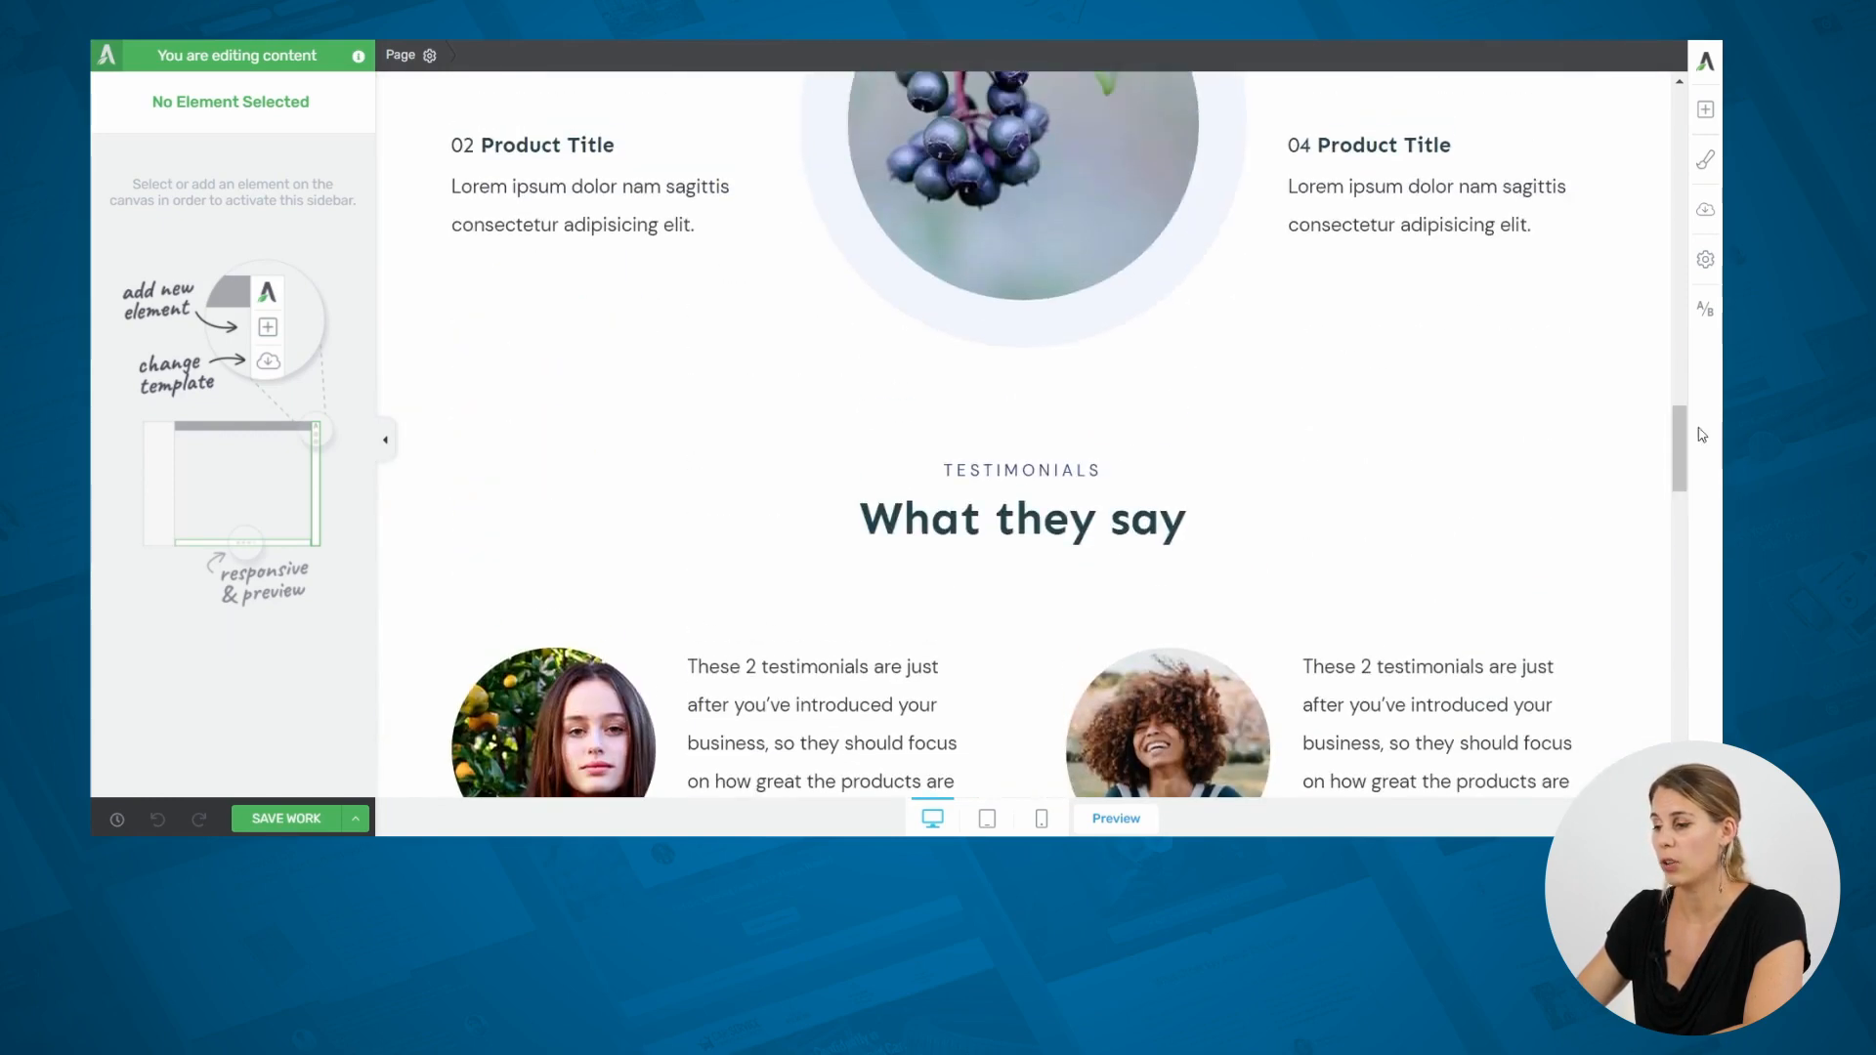
Insert the Text/Content multi-purpose block with two shaded text columns above the Testimonials section.
click(1013, 411)
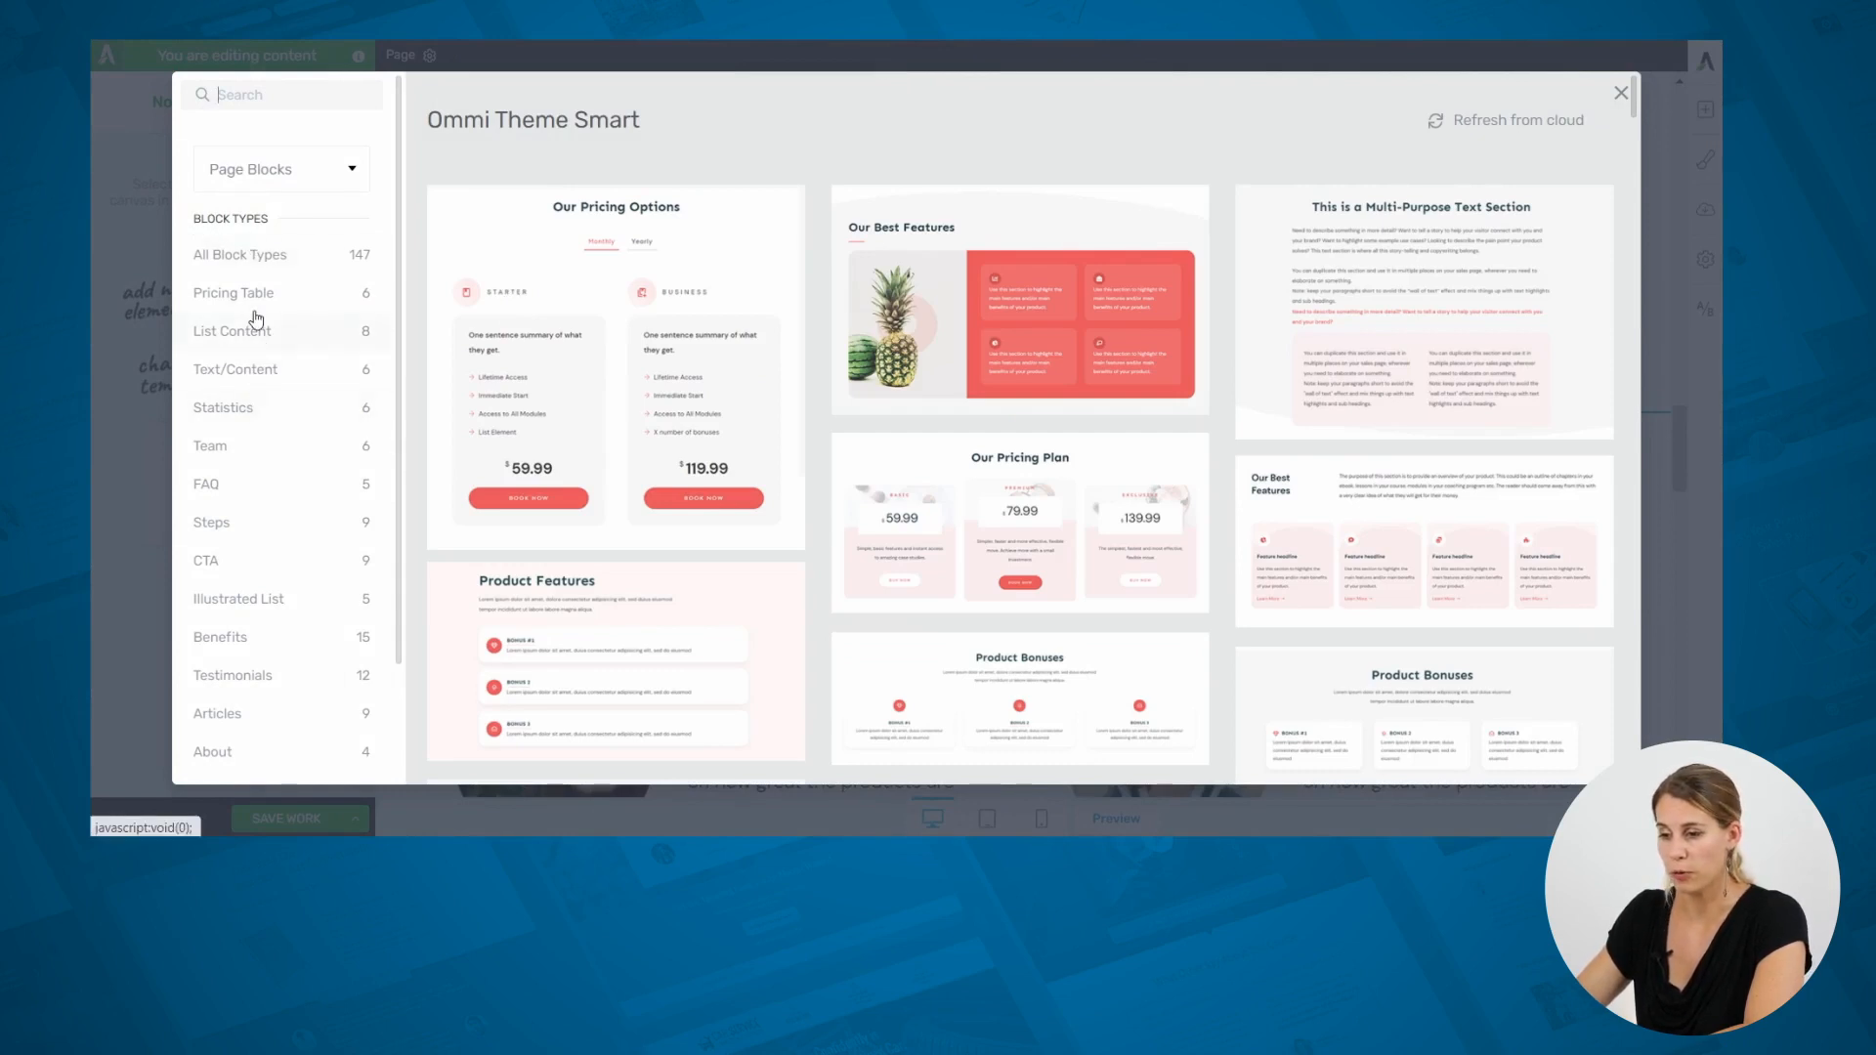
click(260, 377)
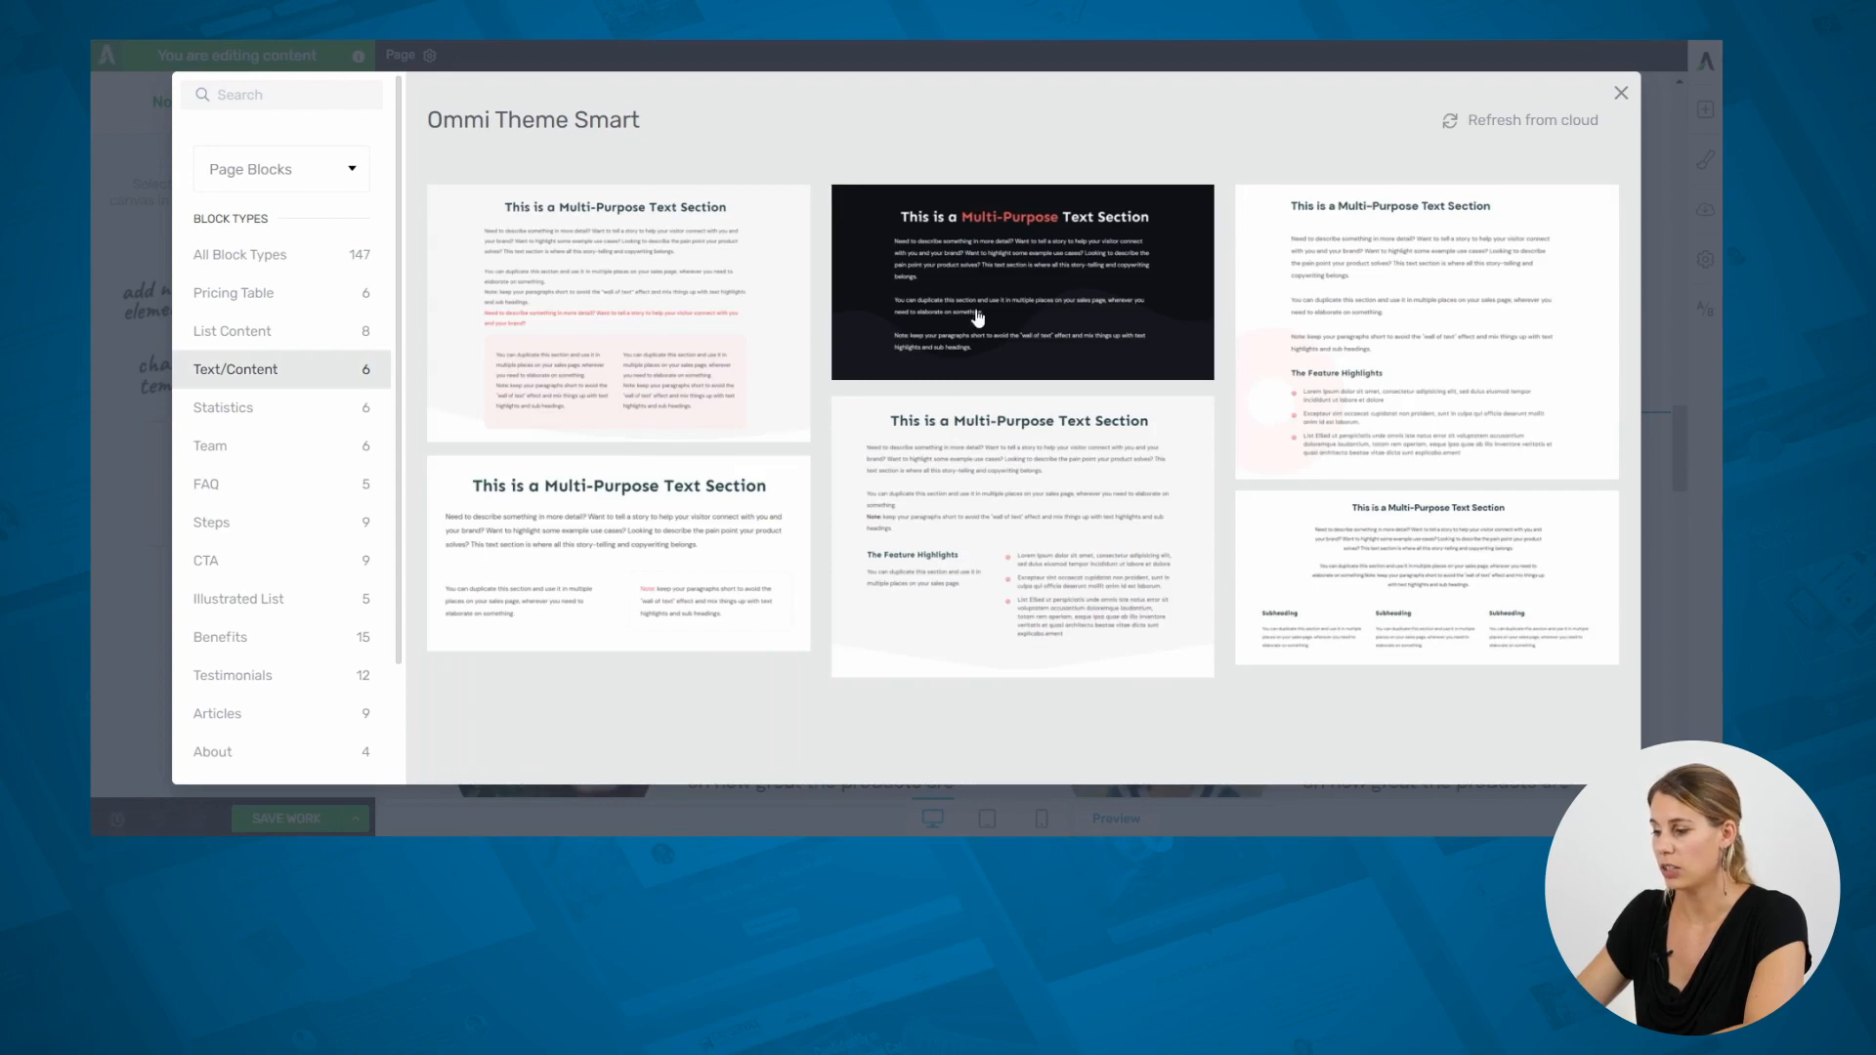
click(685, 329)
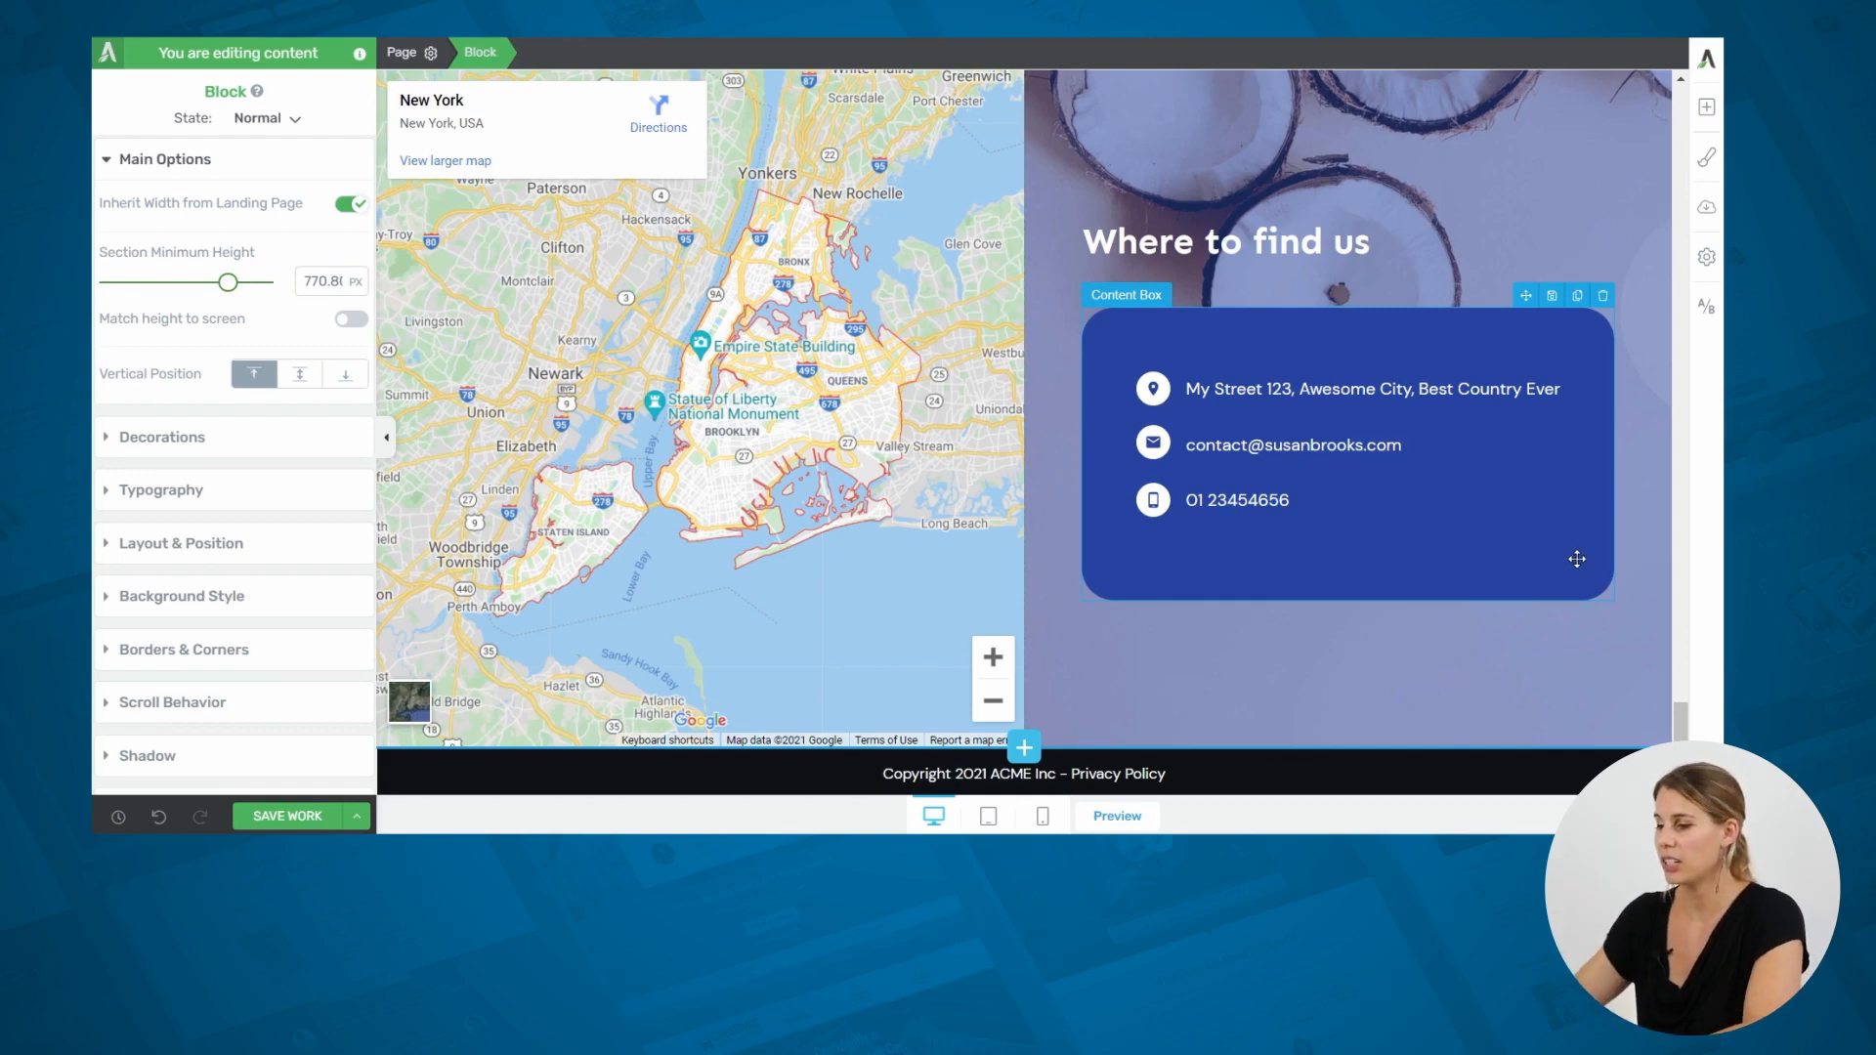
Try a Contact Form element with the Contact Form 03 template below the details in the Where to find us box, and delete it.
scroll(1256, 360, up, 3)
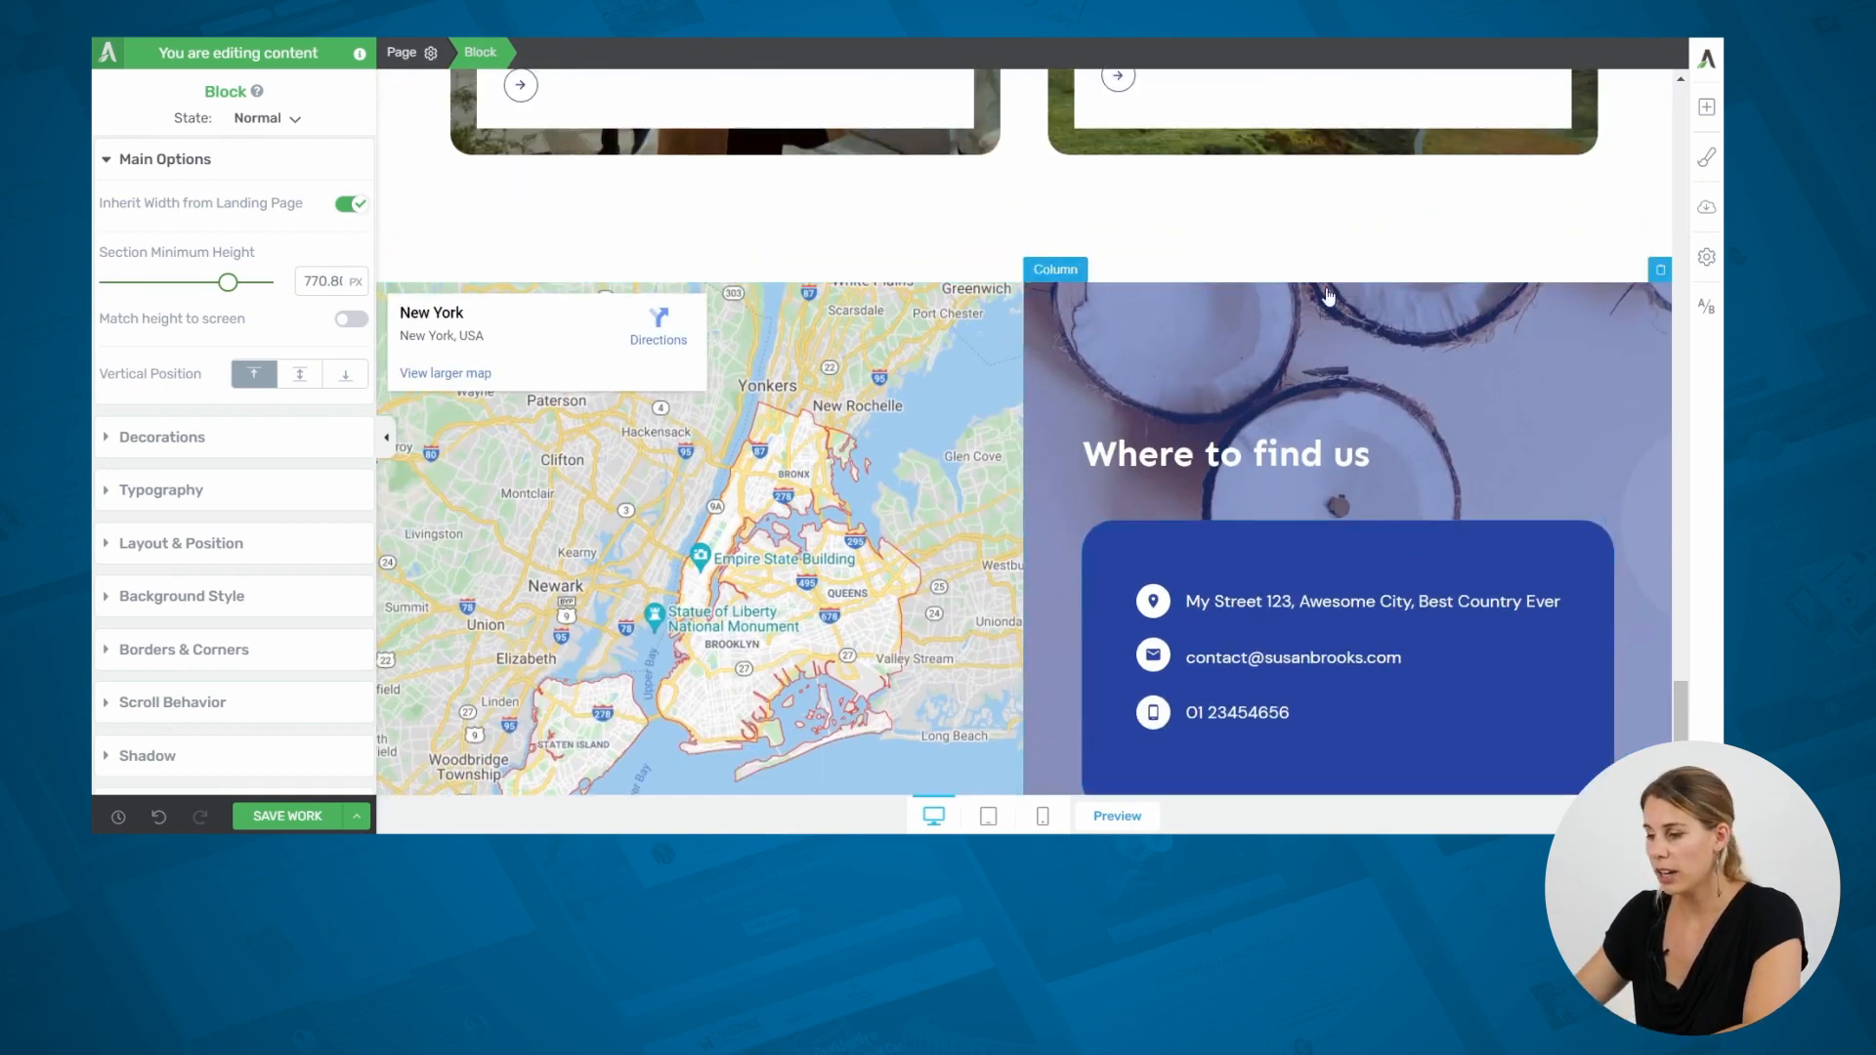
scroll(1311, 420, down, 3)
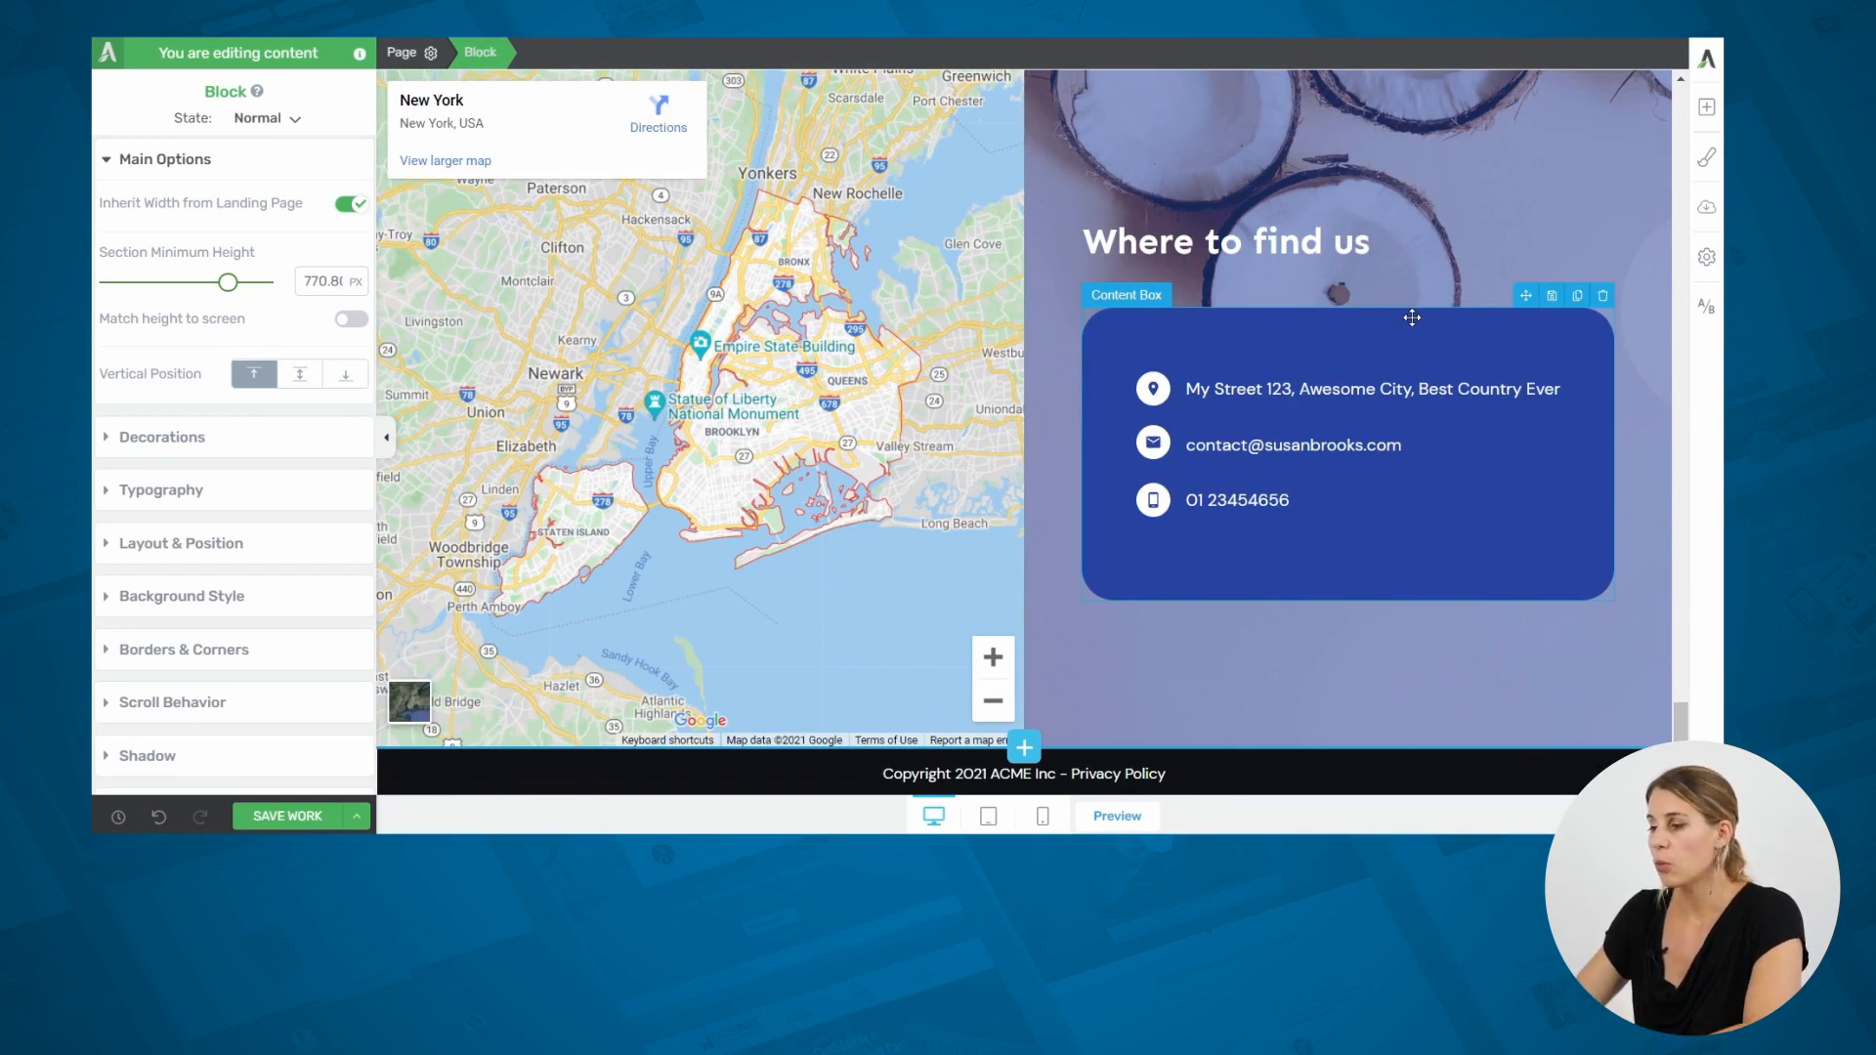
scroll(1412, 318, up, 1)
scroll(1412, 318, down, 1)
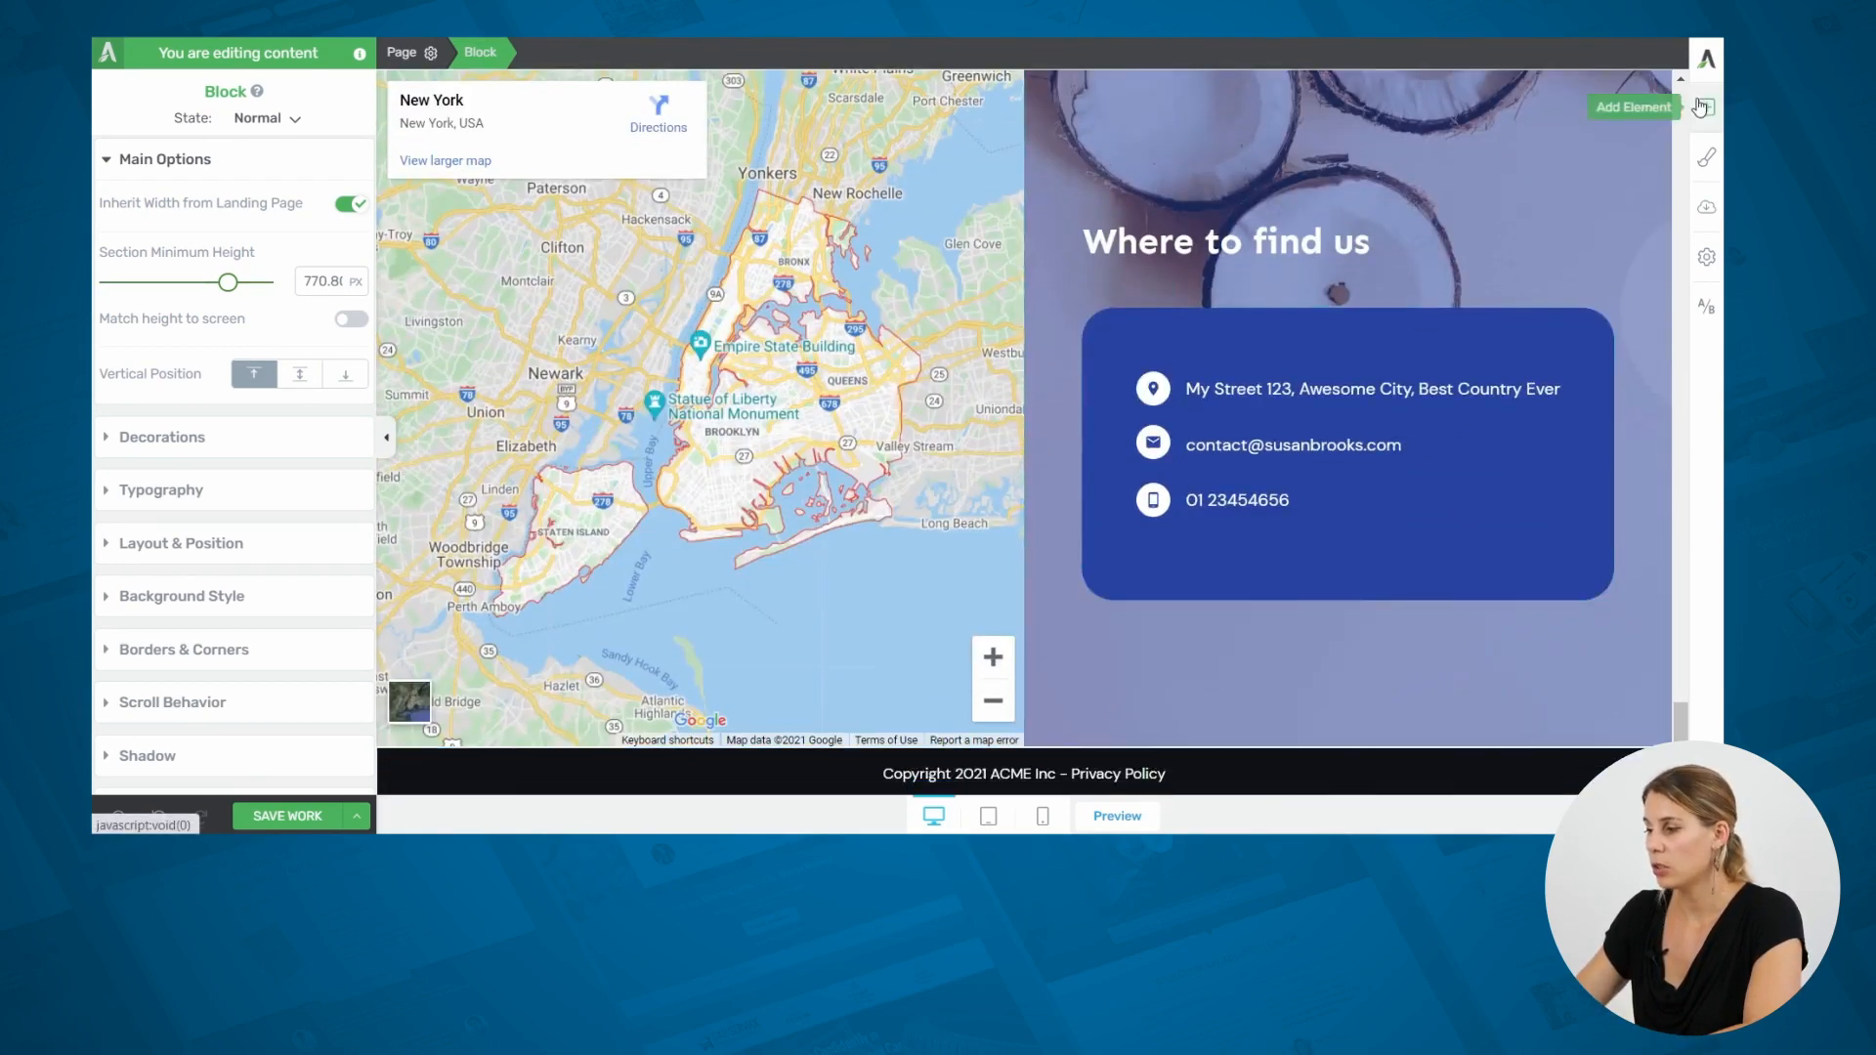
click(1701, 107)
text(con)
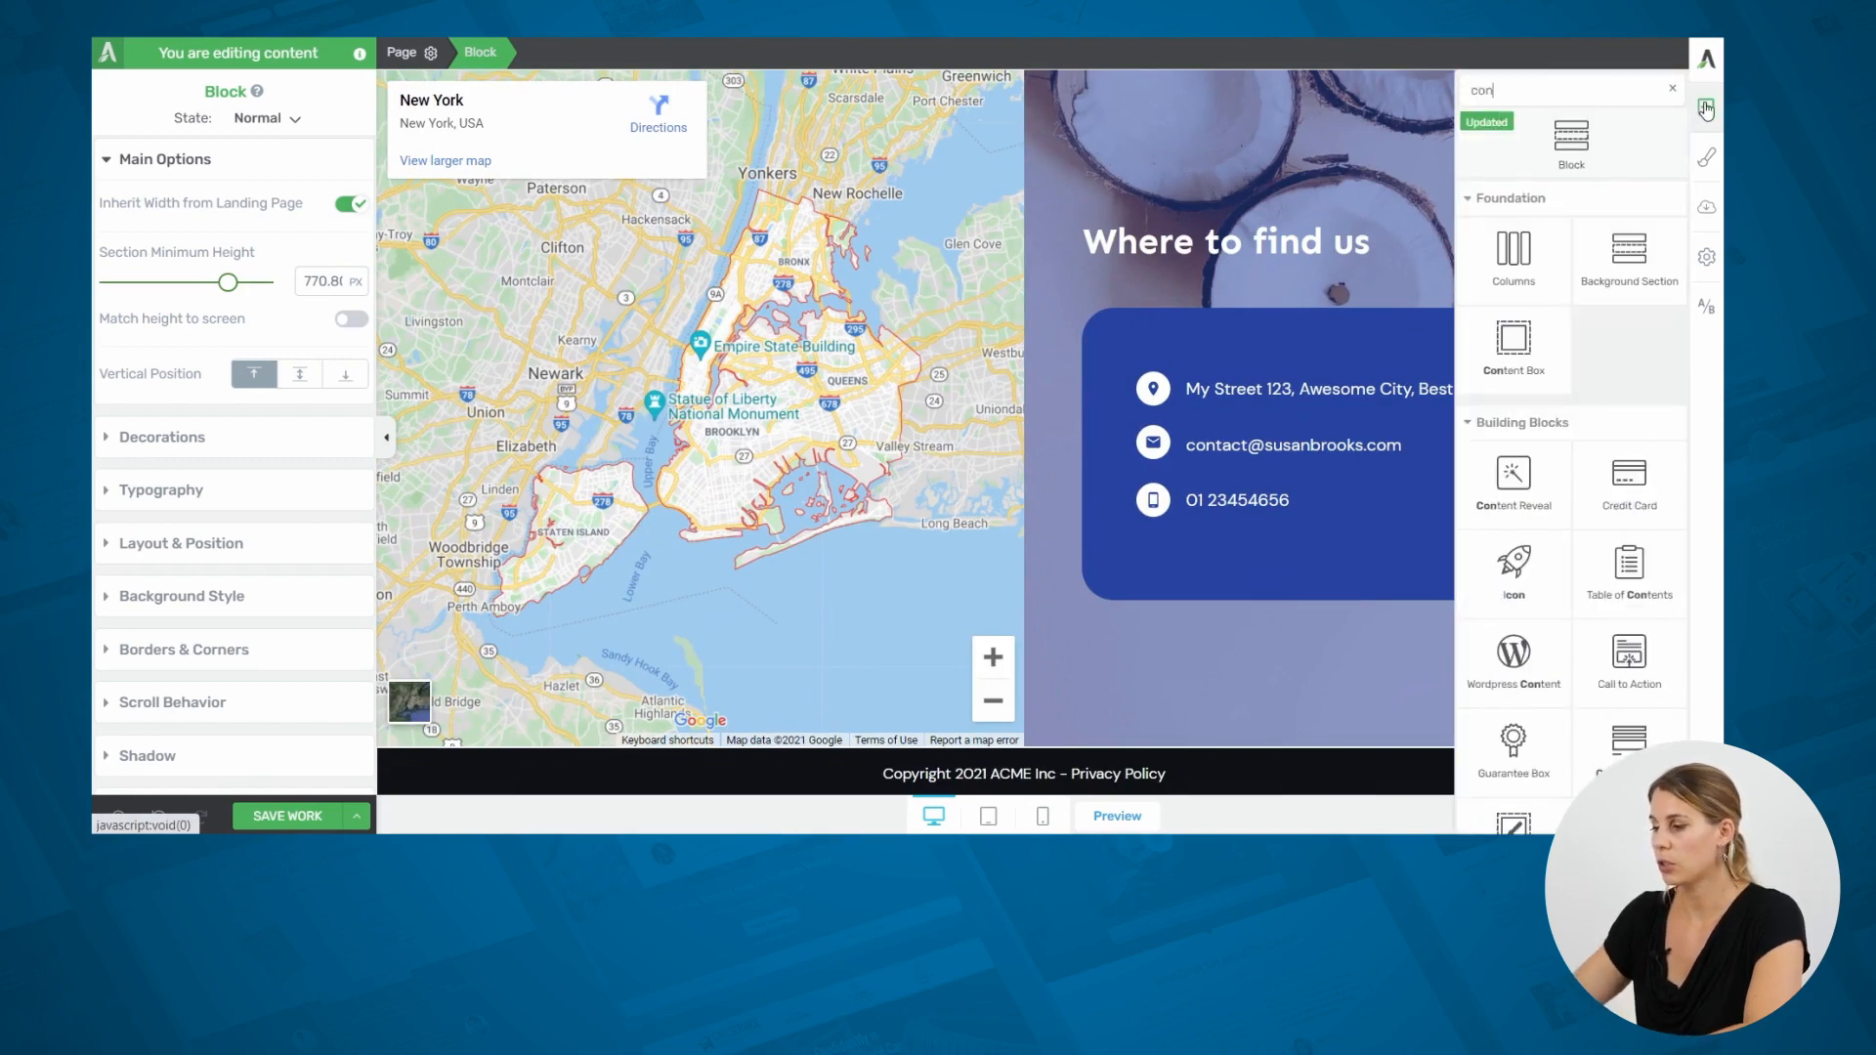
text(tac)
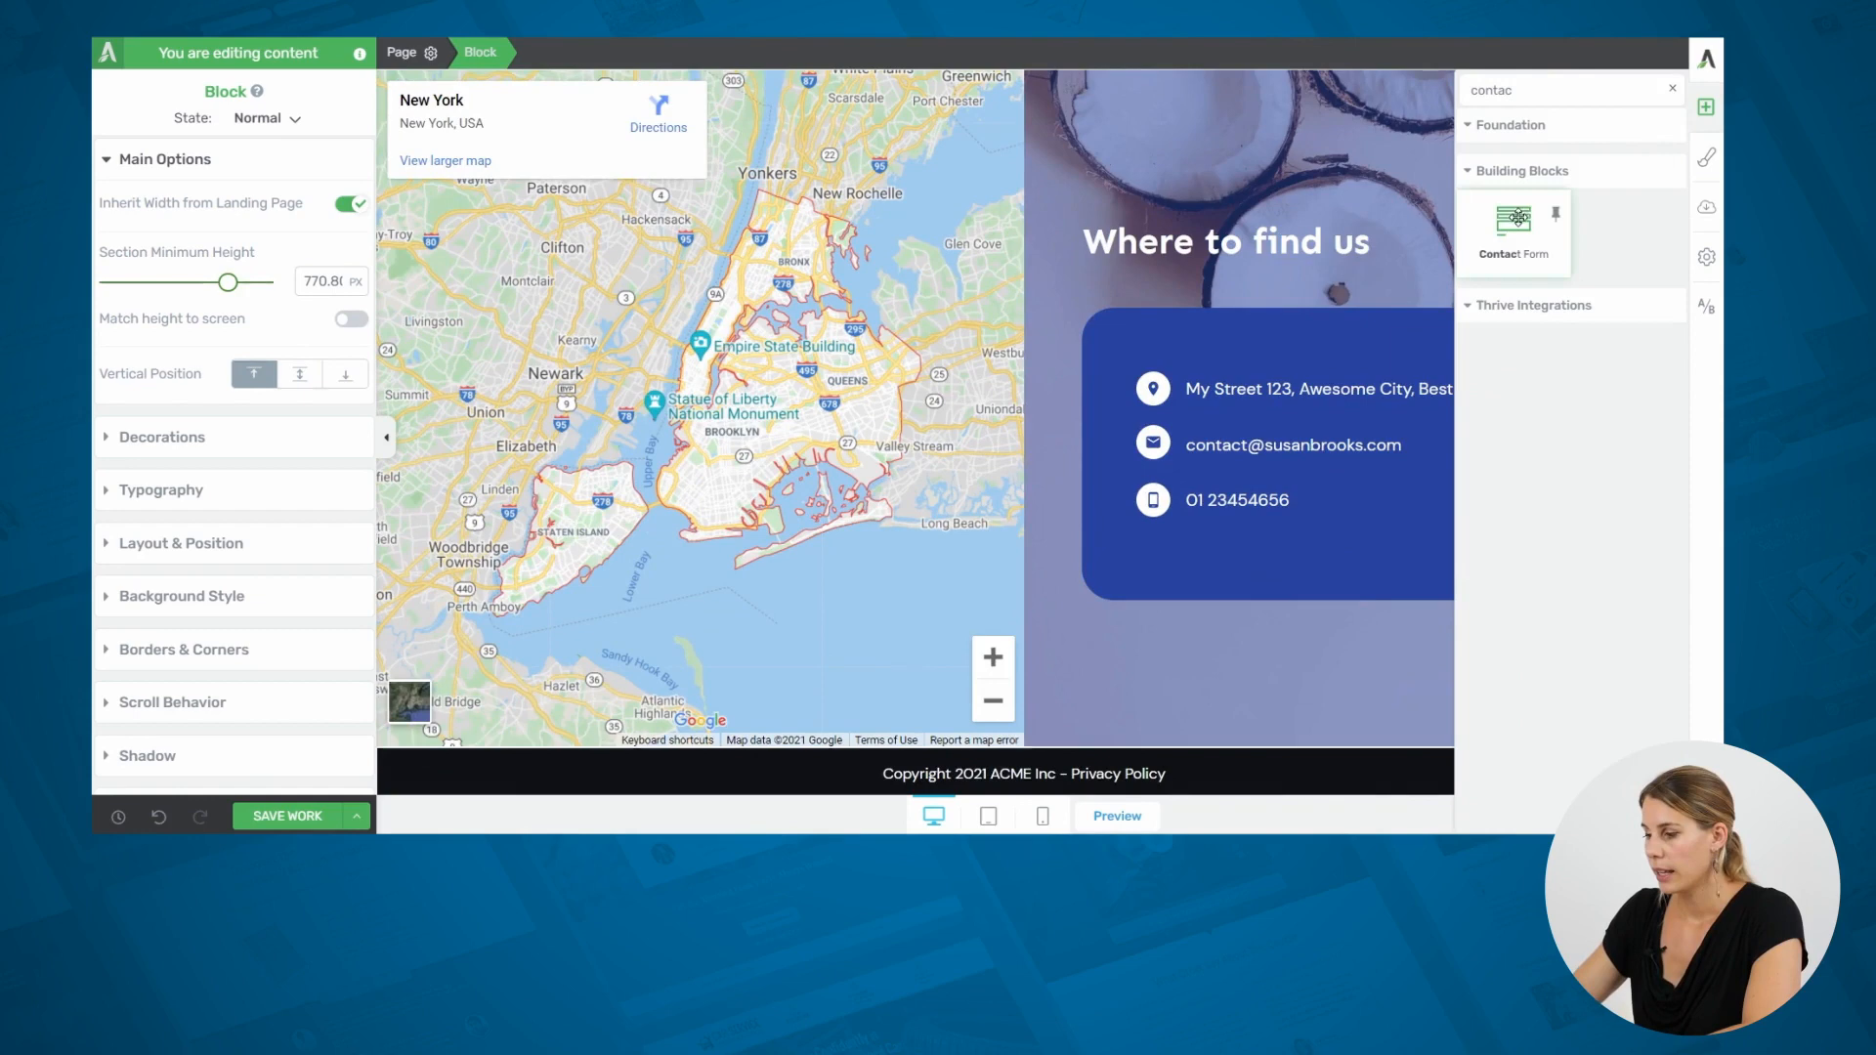
drag(1487, 252, 1315, 543)
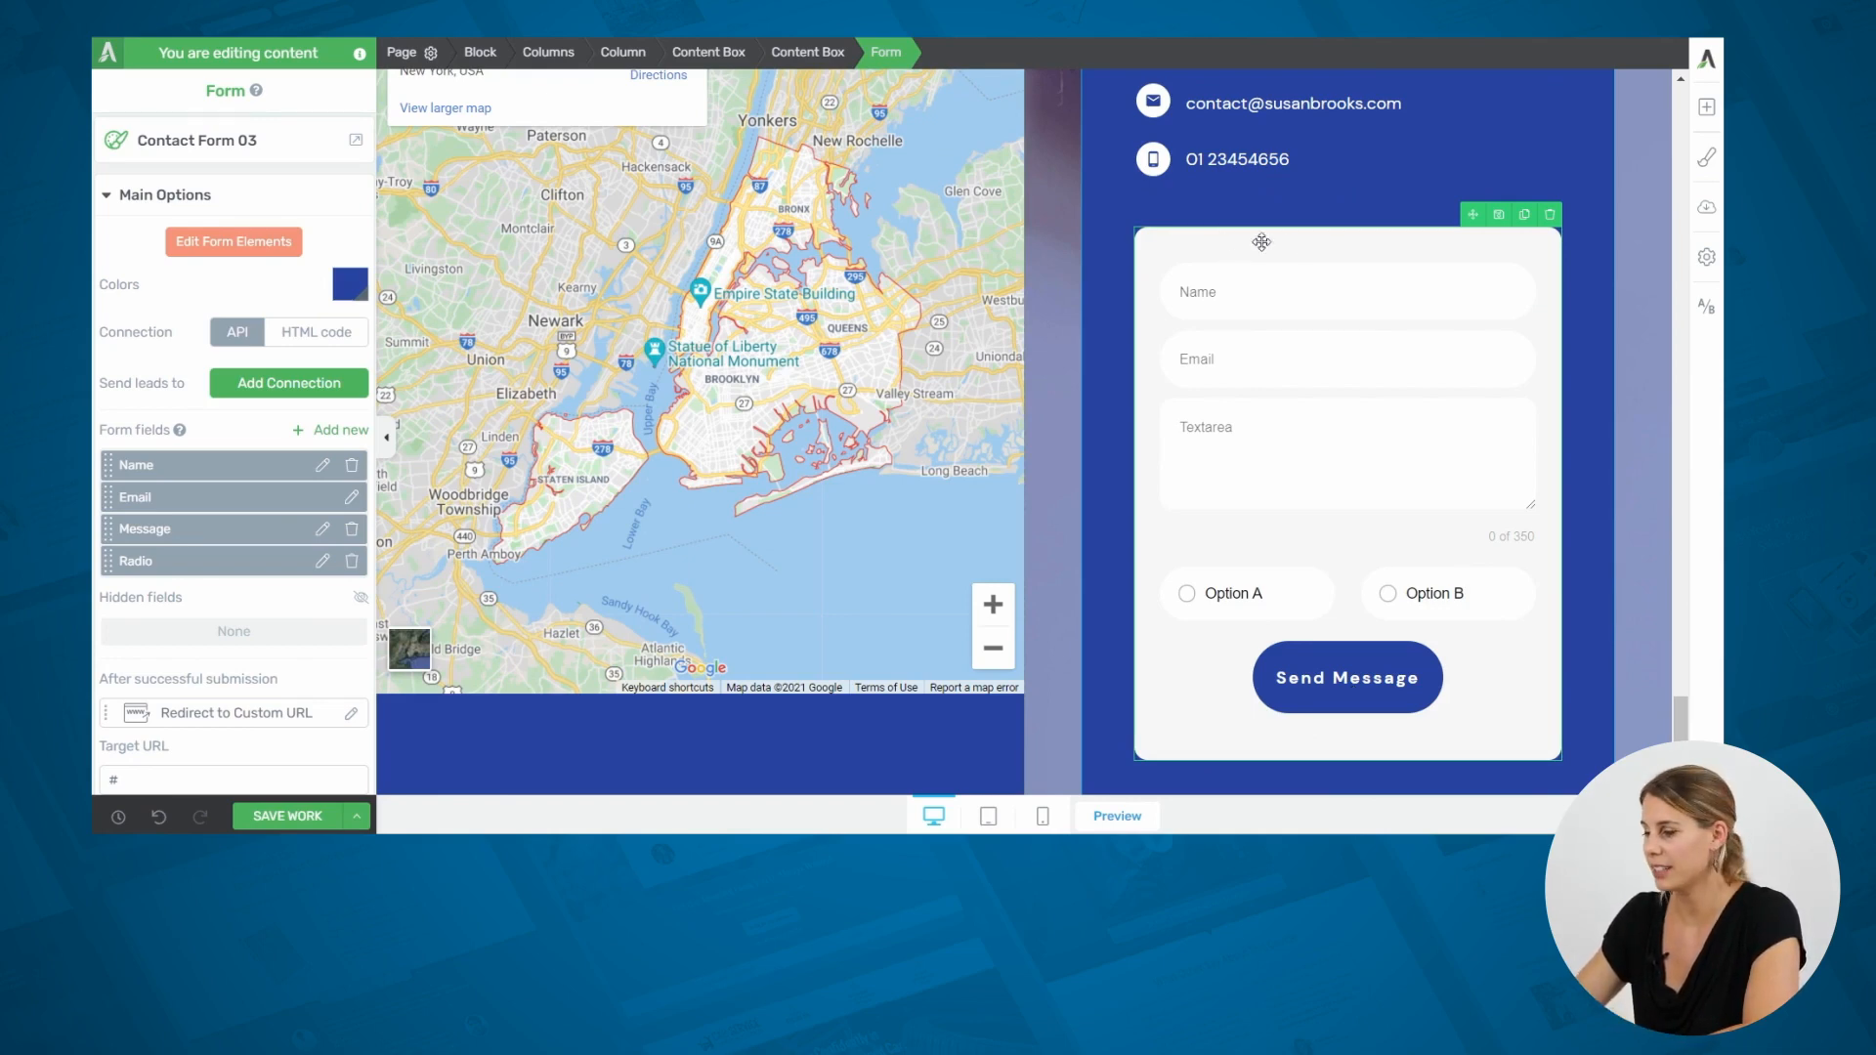
click(1551, 216)
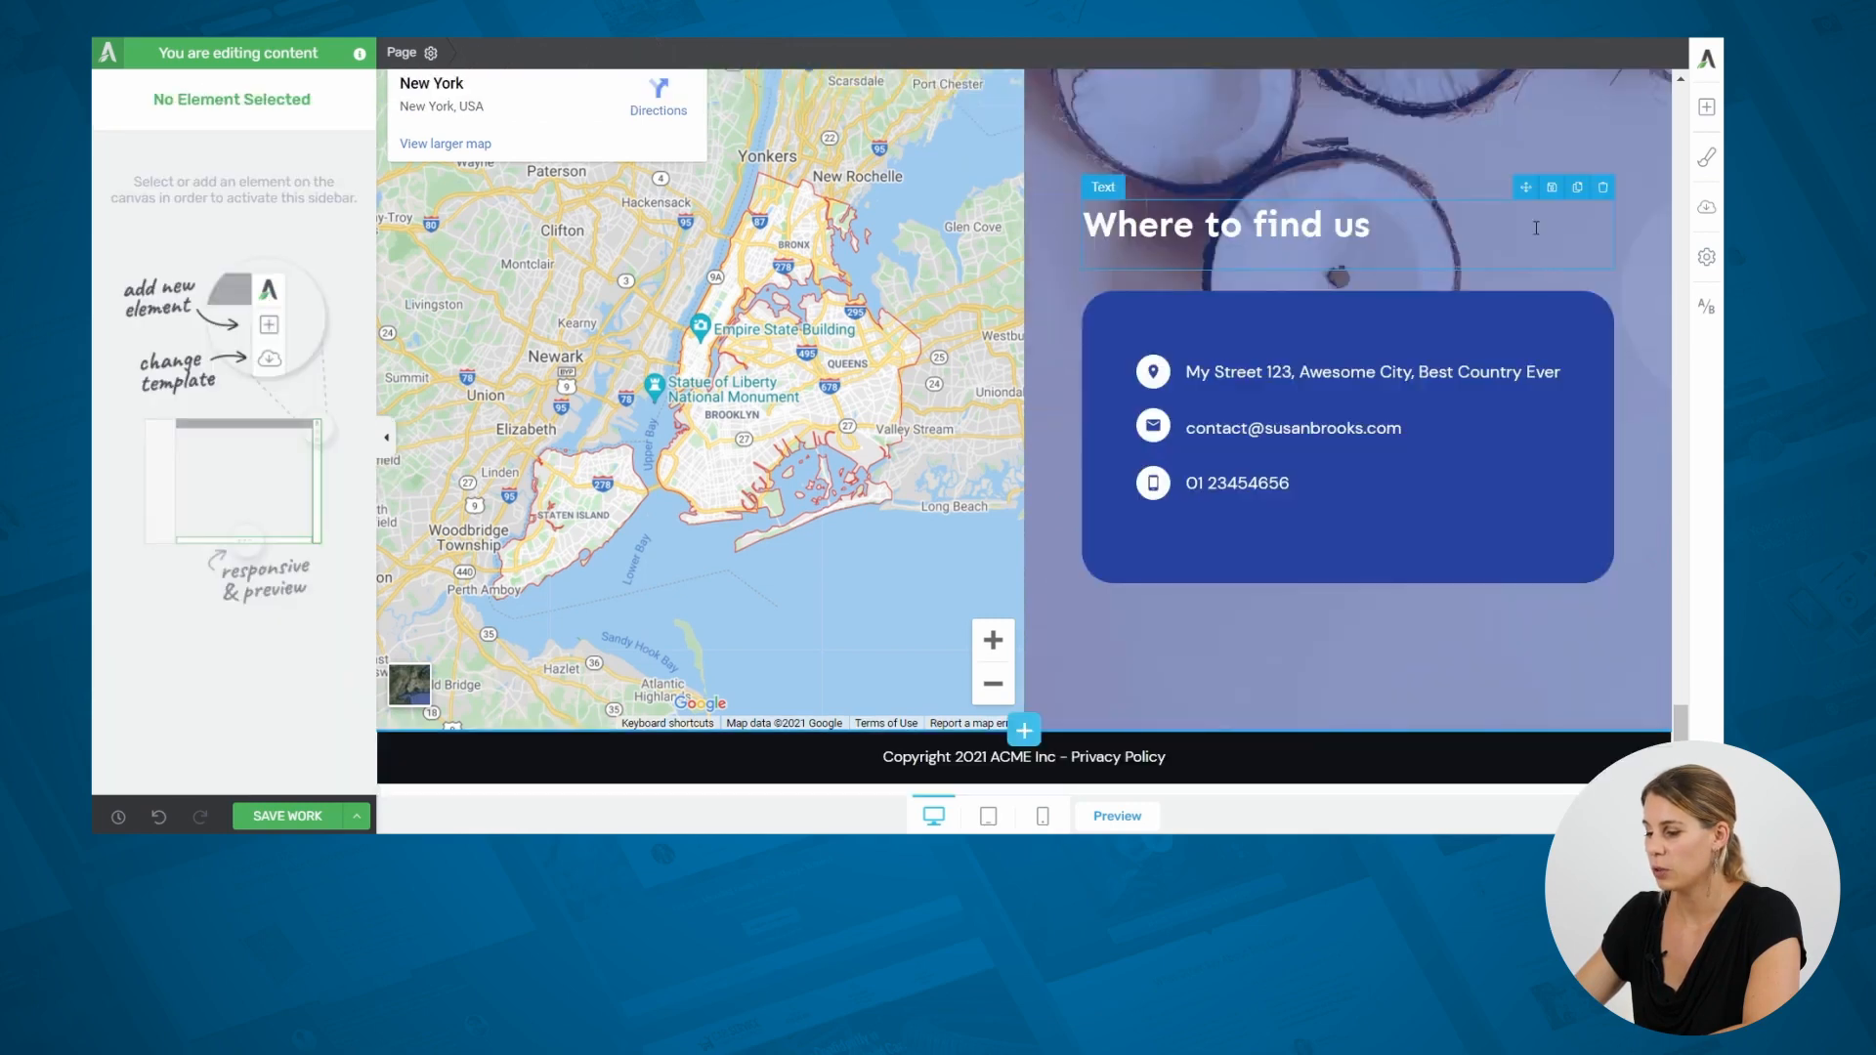
Insert the Get in Touch! form block from the Contact page blocks between the map section and the footer.
click(1022, 730)
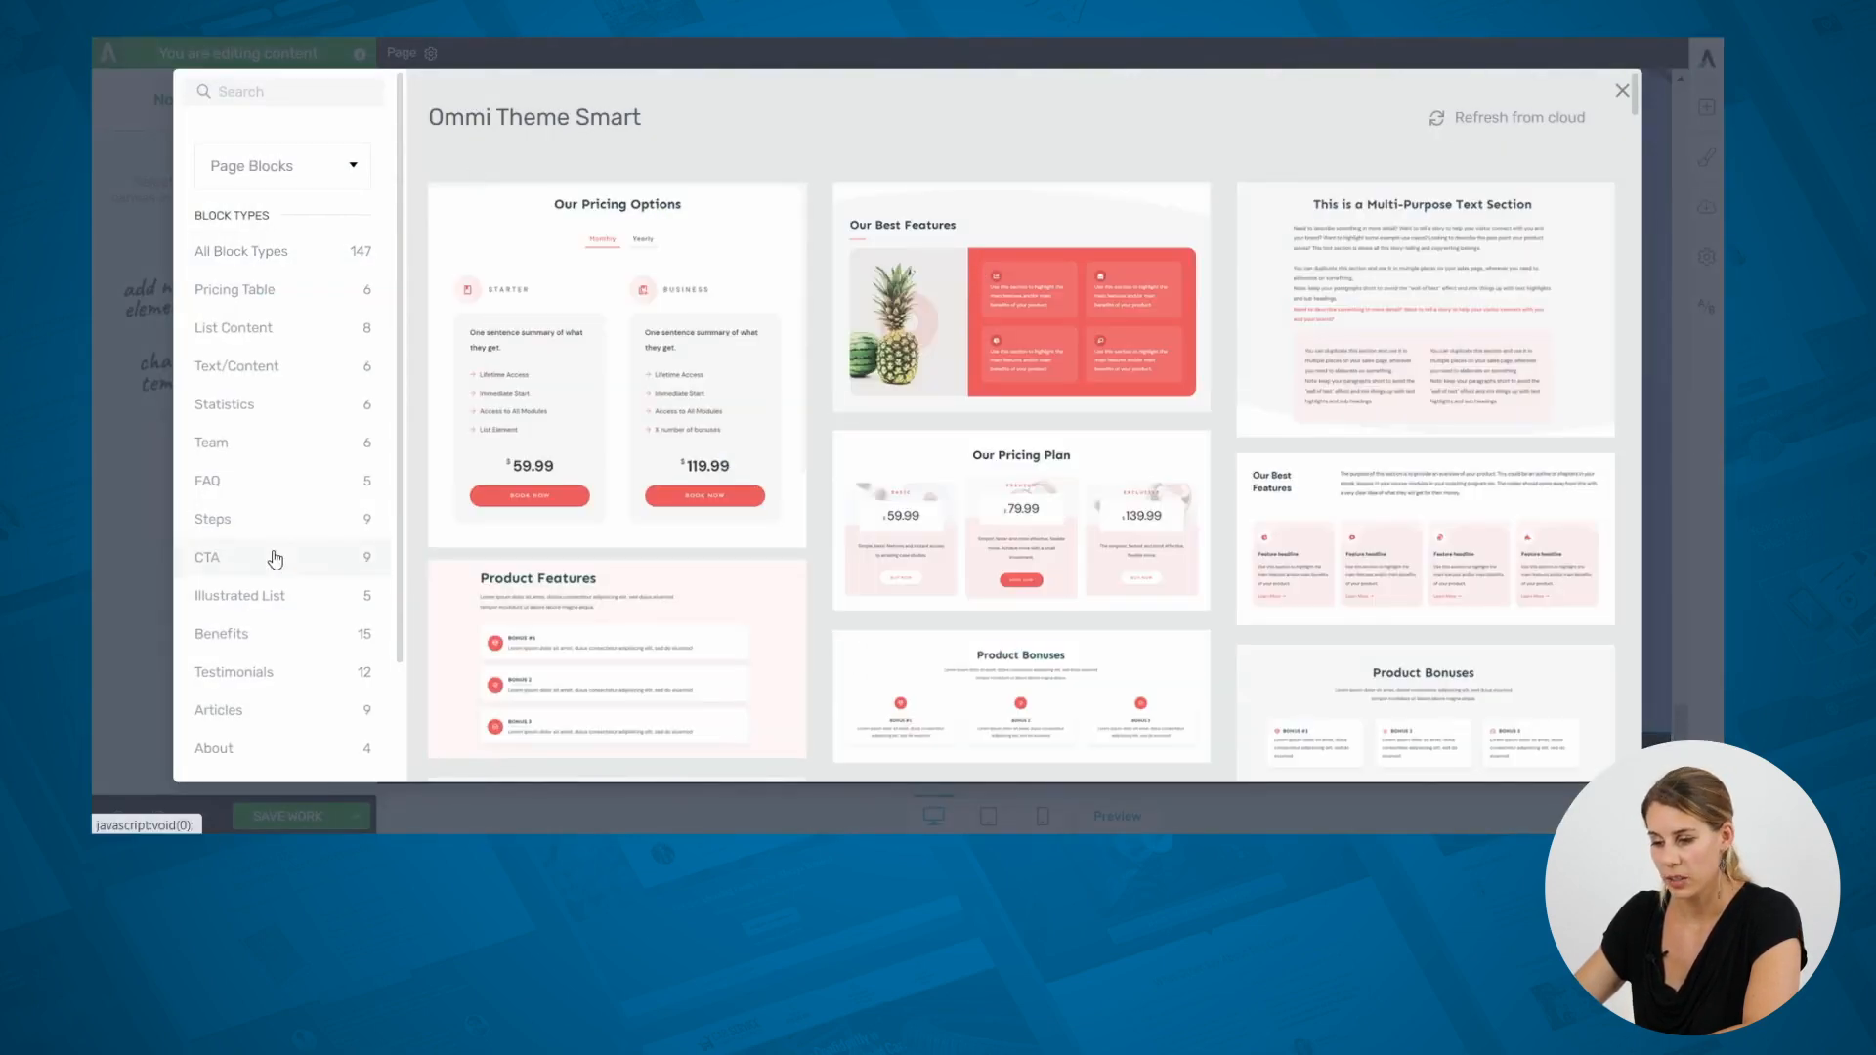
scroll(304, 479, down, 3)
click(221, 686)
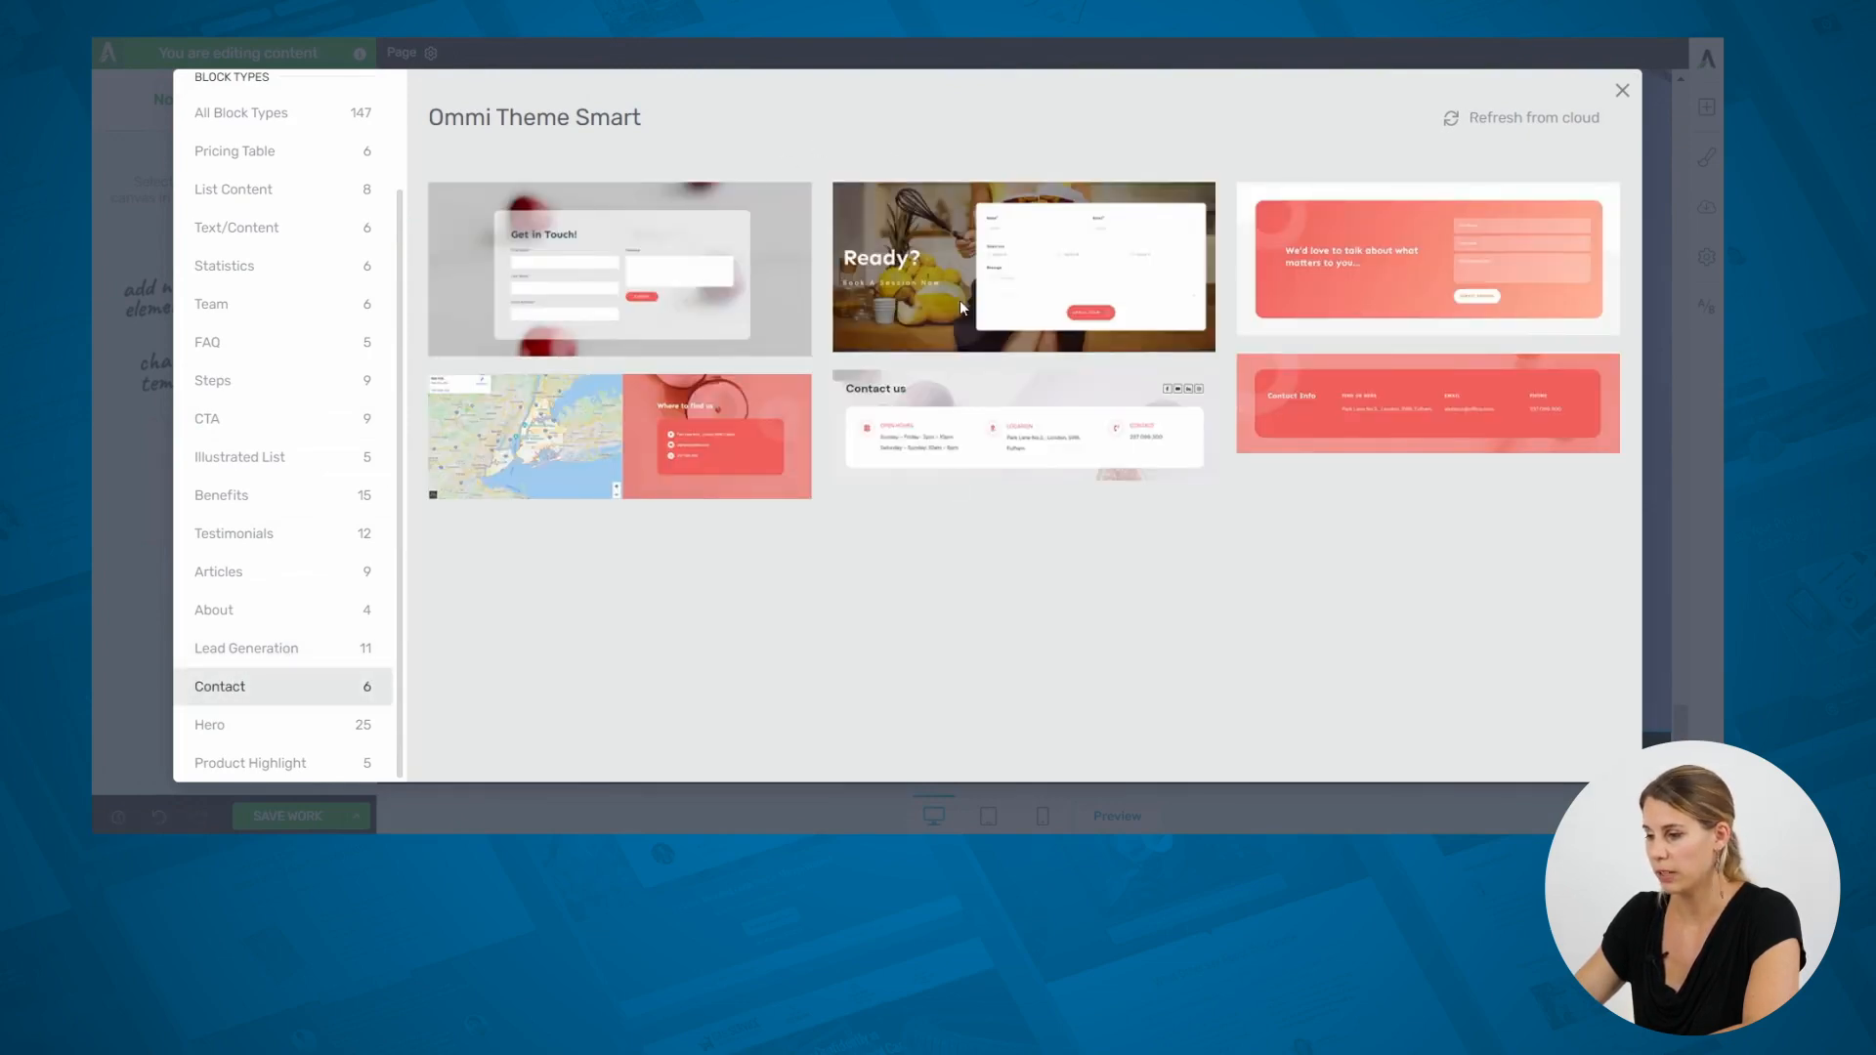
click(619, 270)
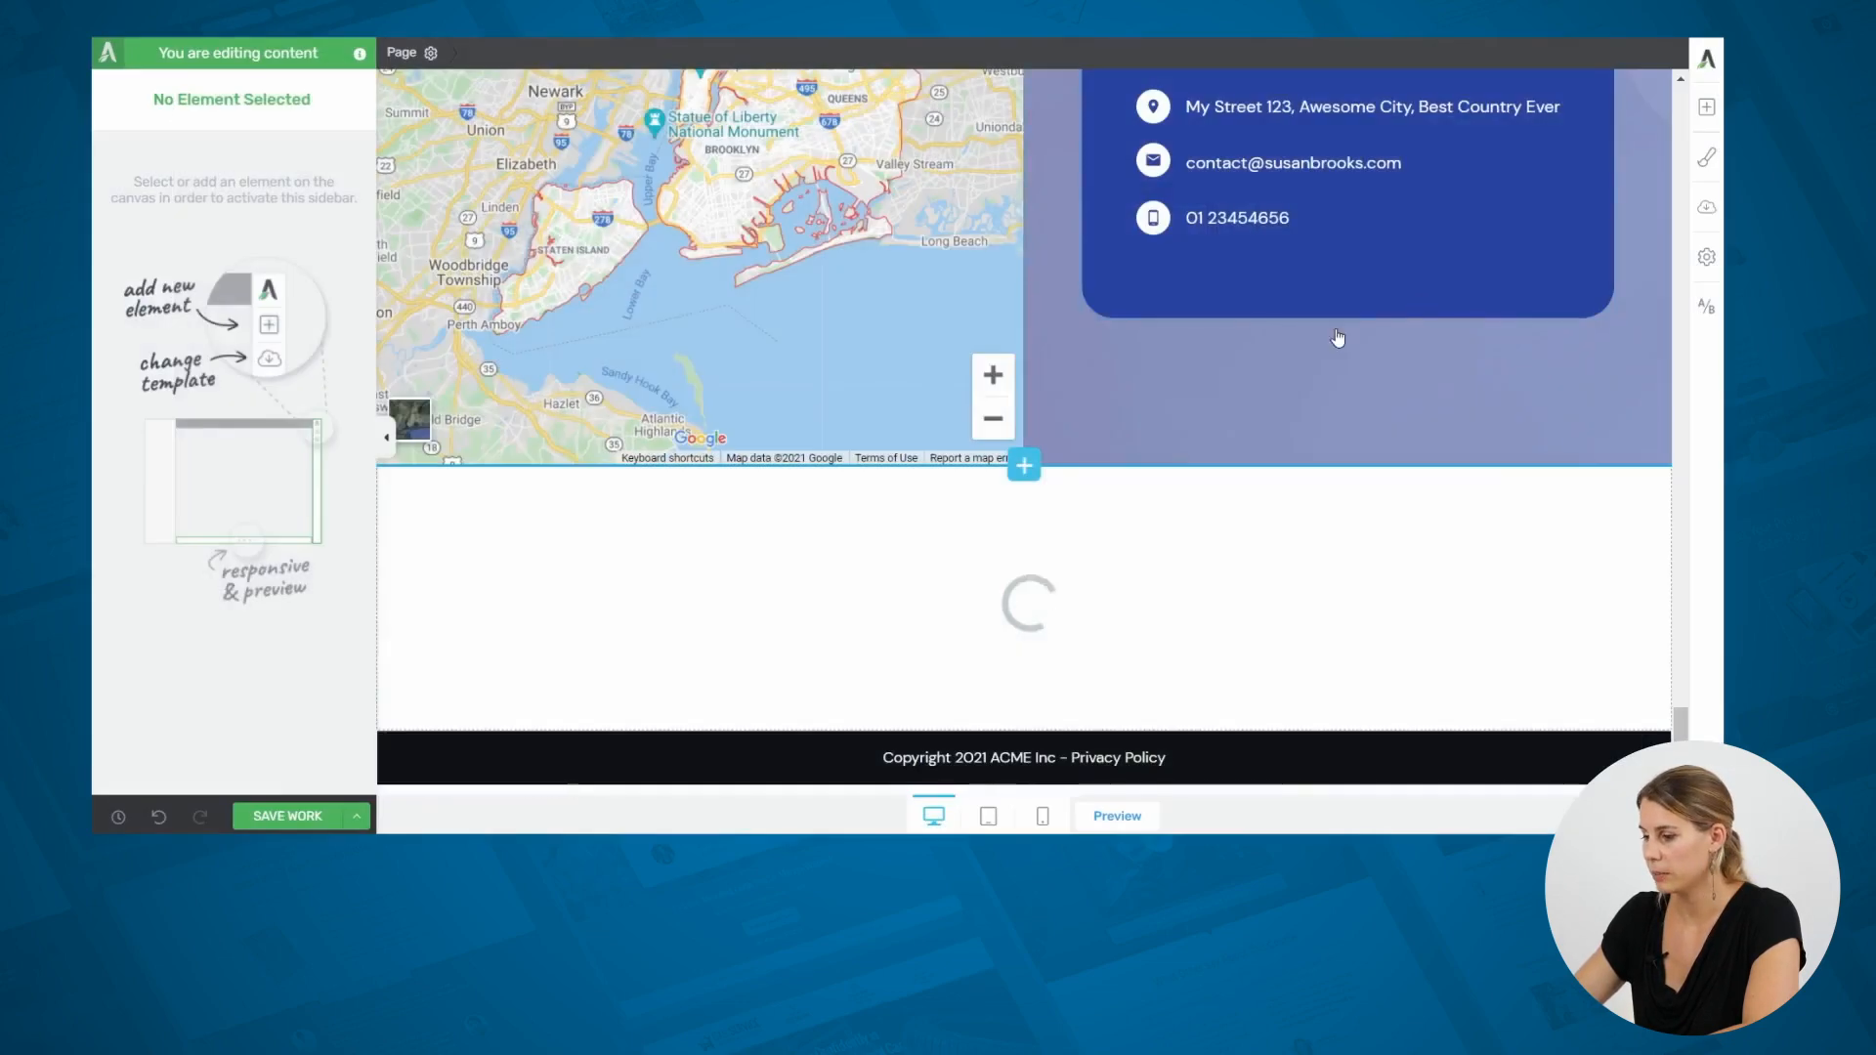
Move the Get in Touch! content box out of its background block to the area above the map section.
scroll(1335, 339, down, 5)
click(1445, 205)
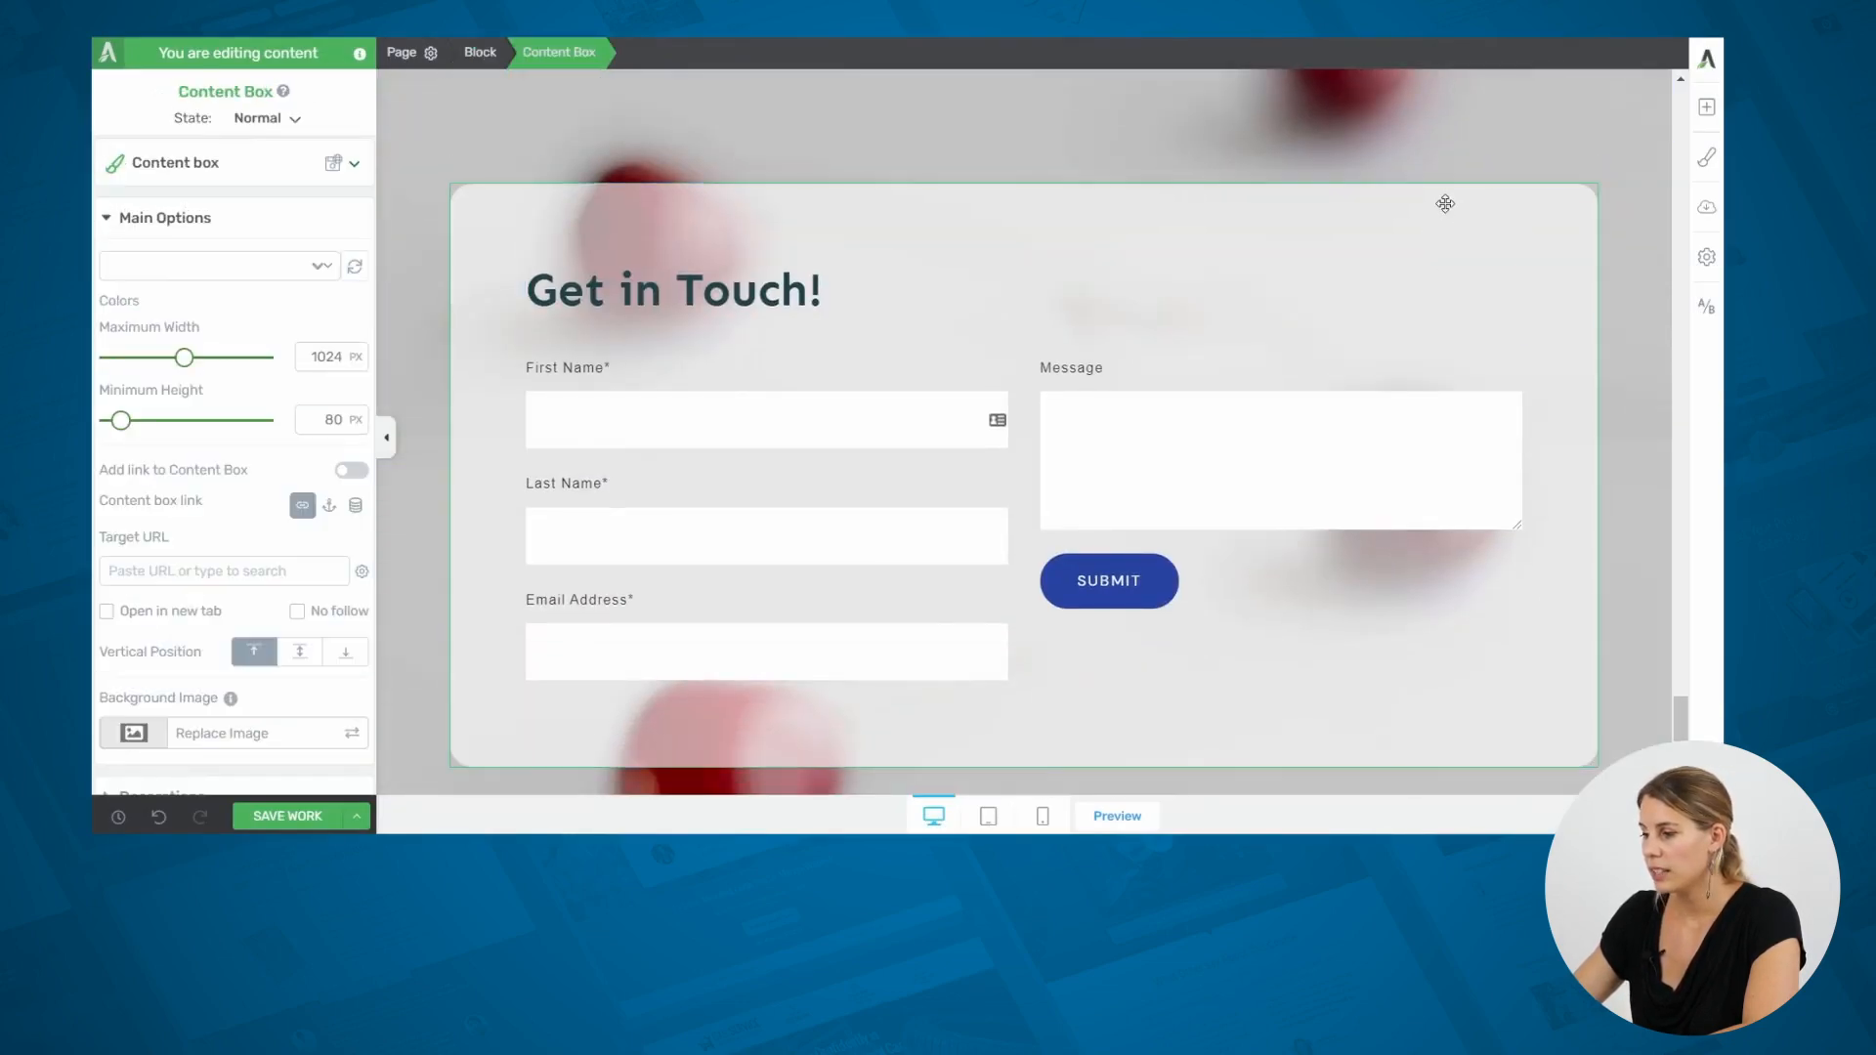
scroll(1511, 389, up, 2)
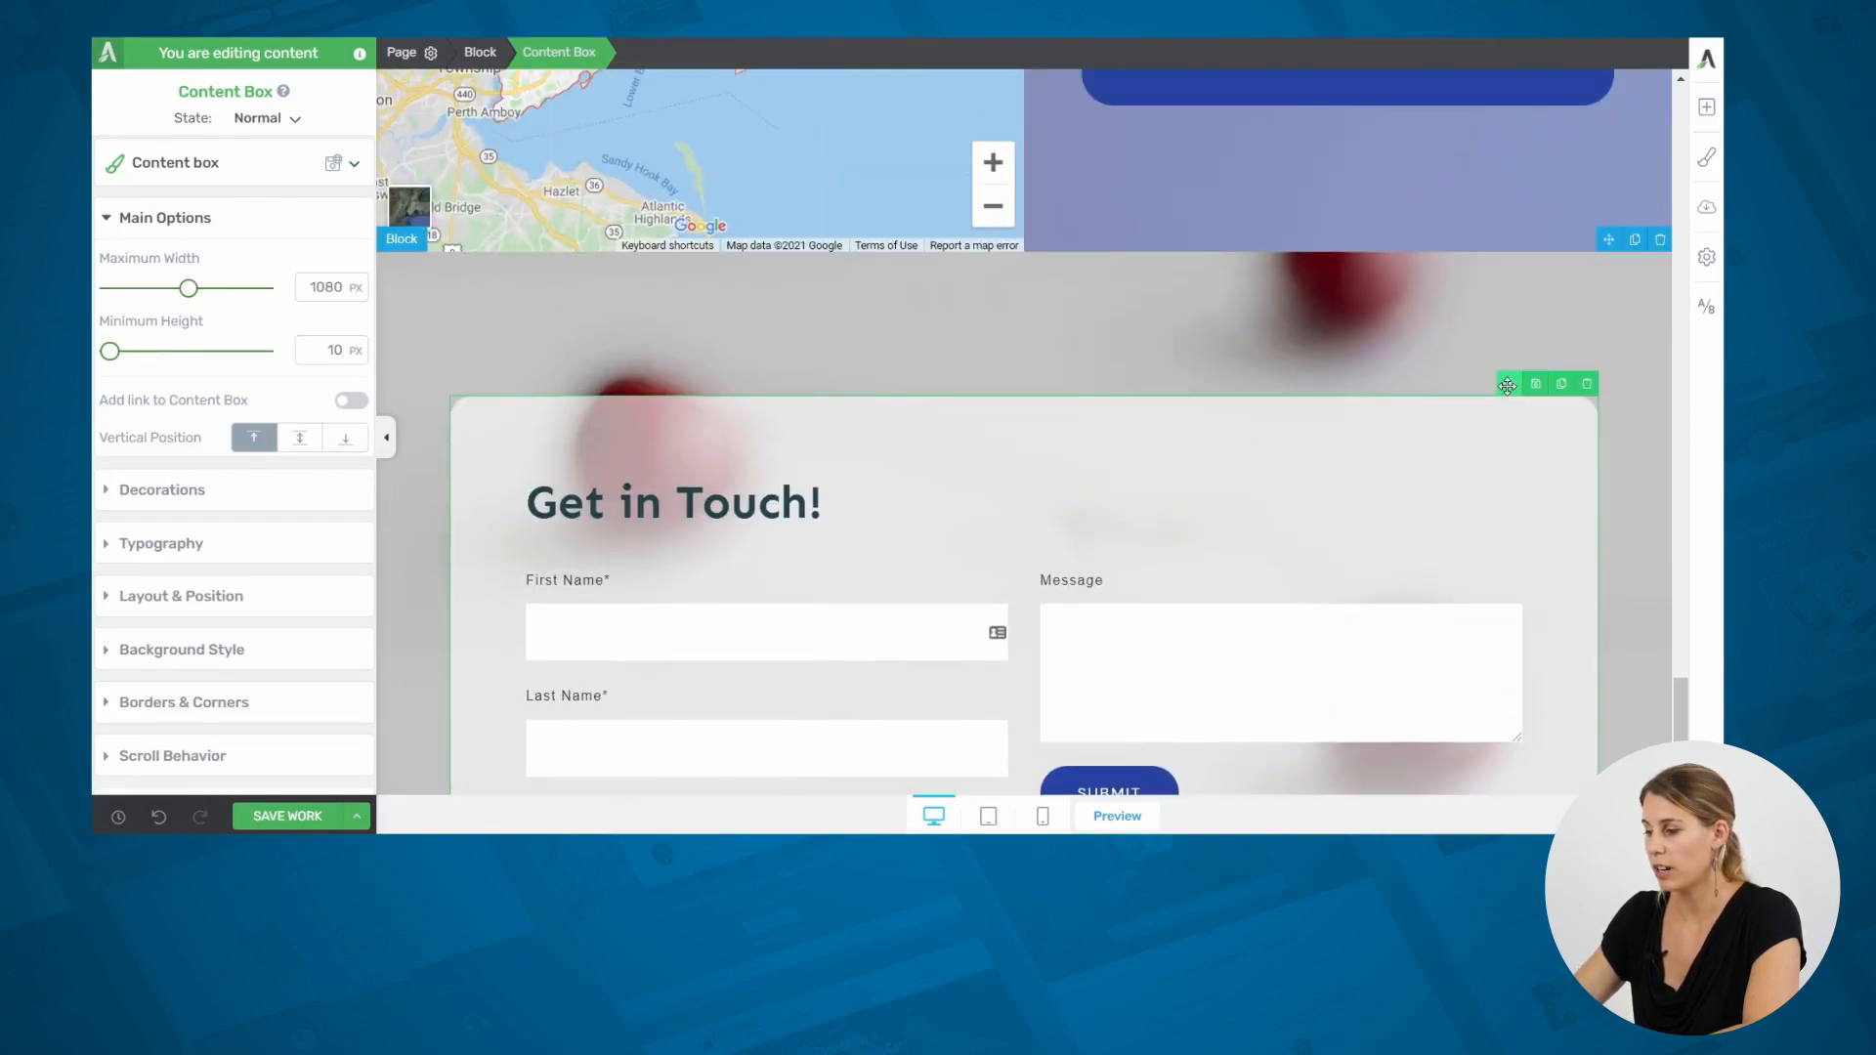
drag(1508, 386, 1047, 657)
Delete the emptied background block with the cherries image below the map section.
scroll(1311, 620, down, 7)
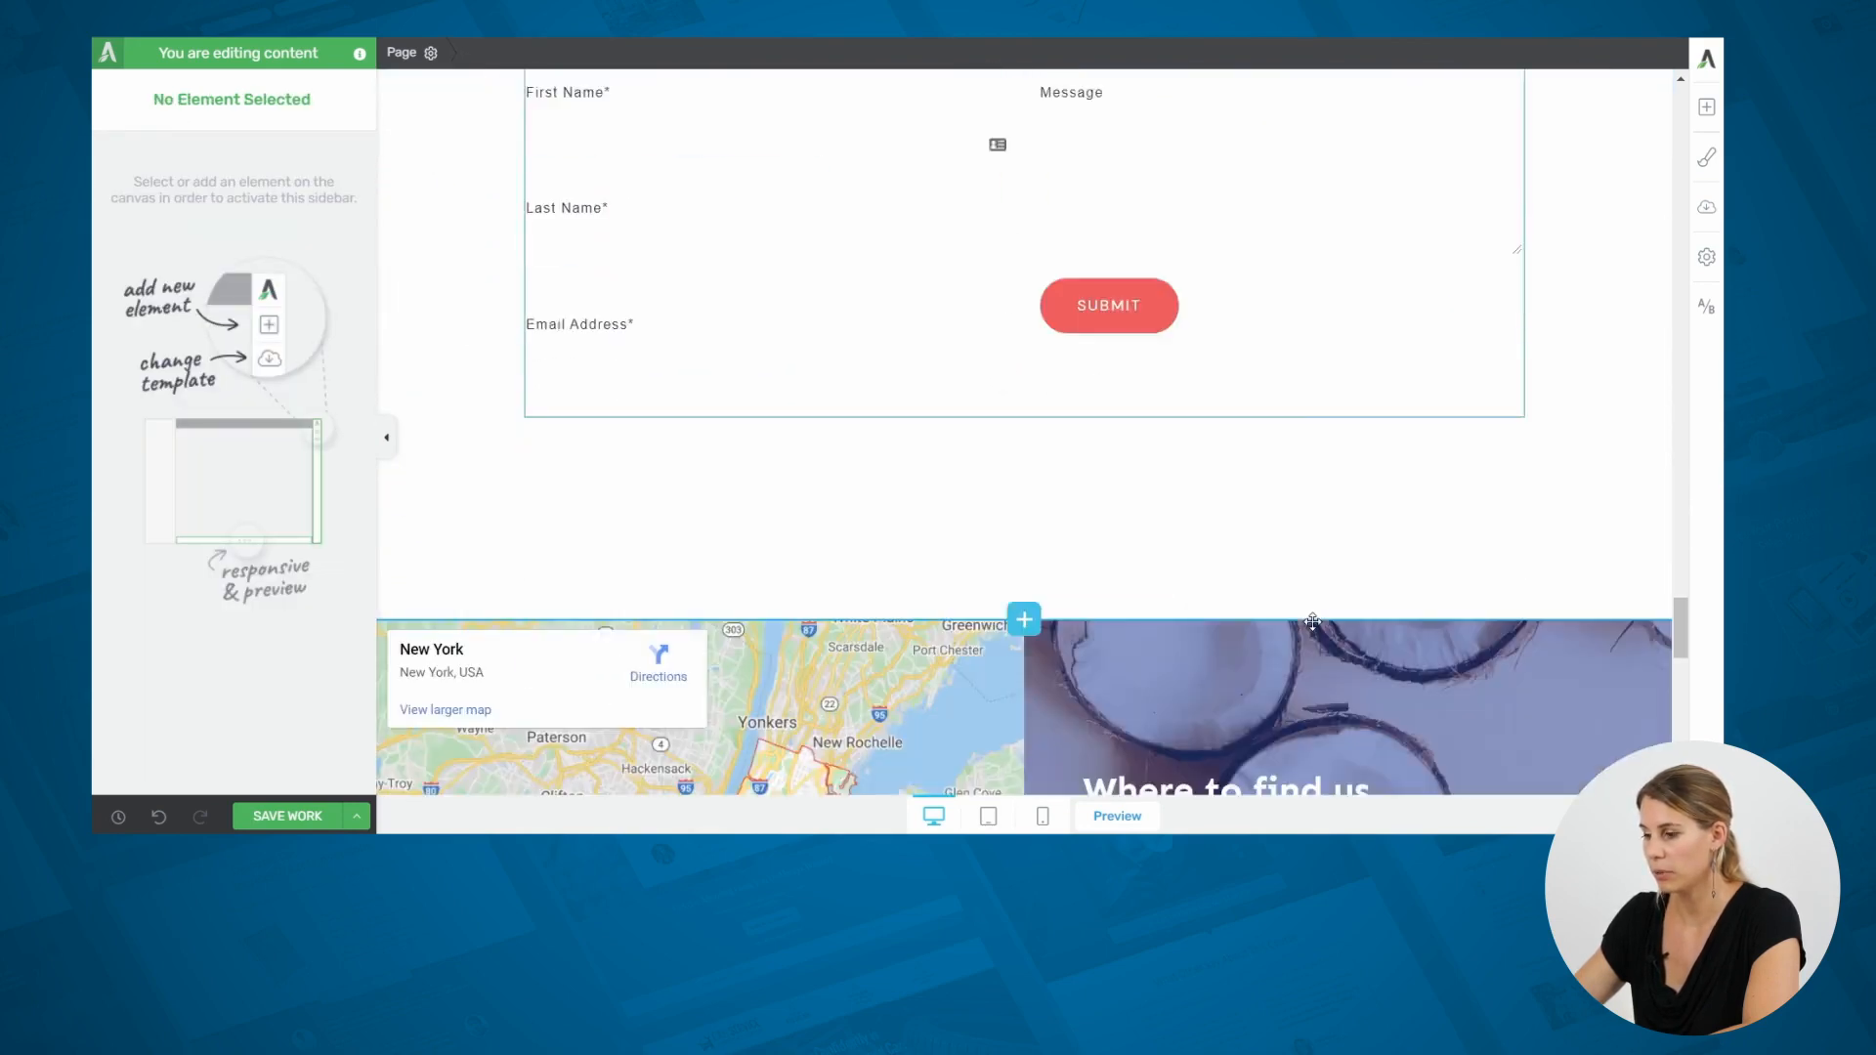
scroll(1311, 620, down, 10)
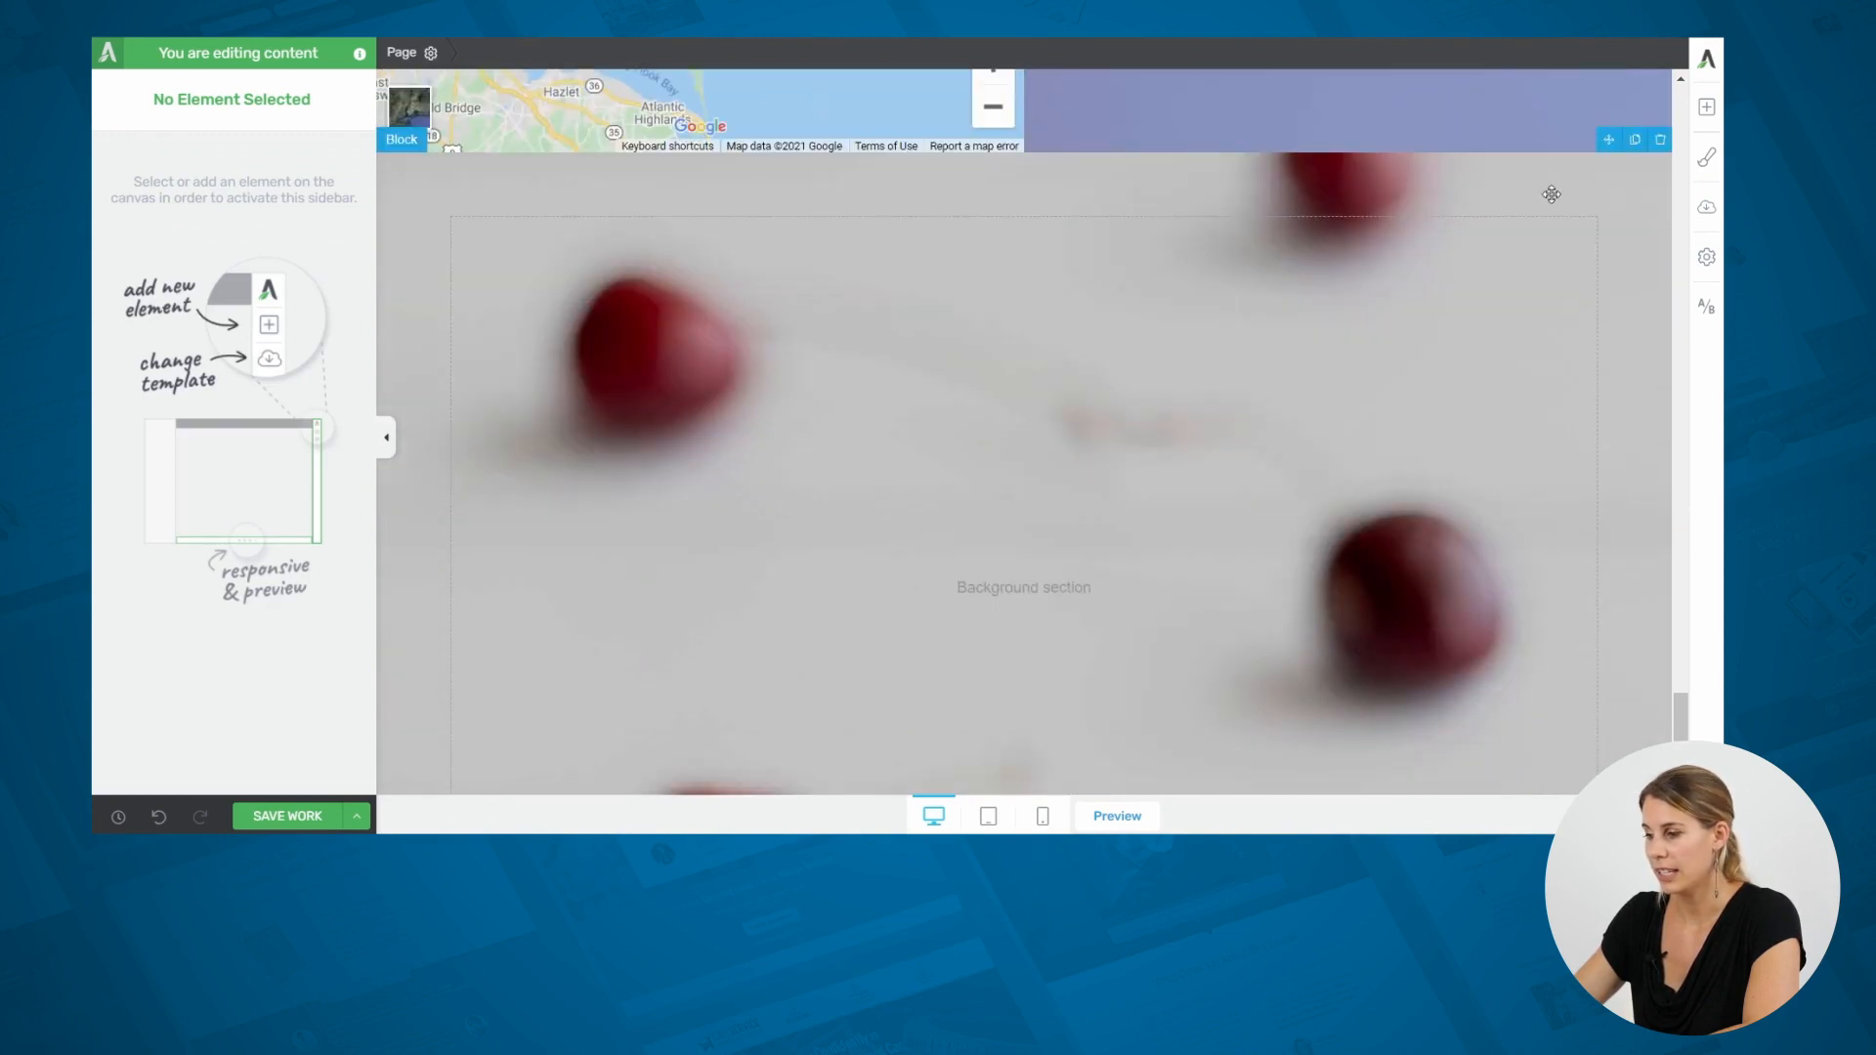
click(1660, 139)
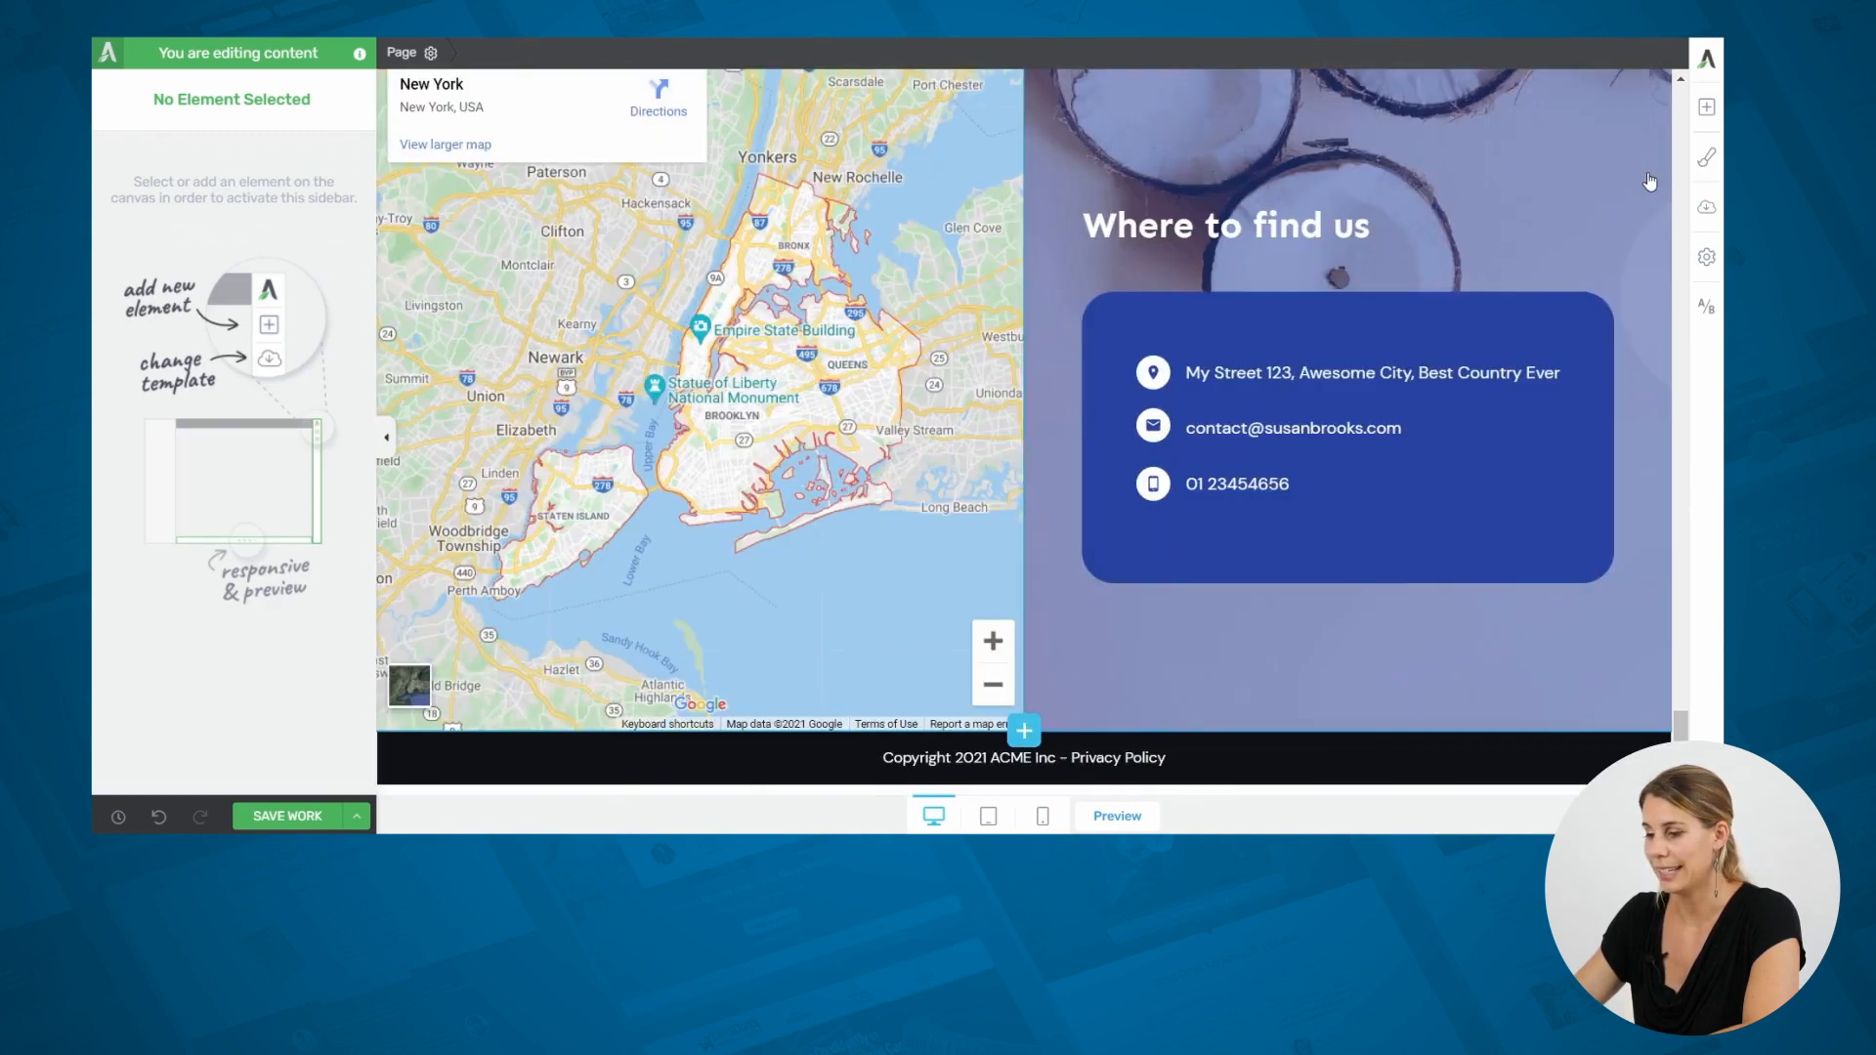
Delete the Get in Touch! content box above the map section.
scroll(908, 507, up, 2)
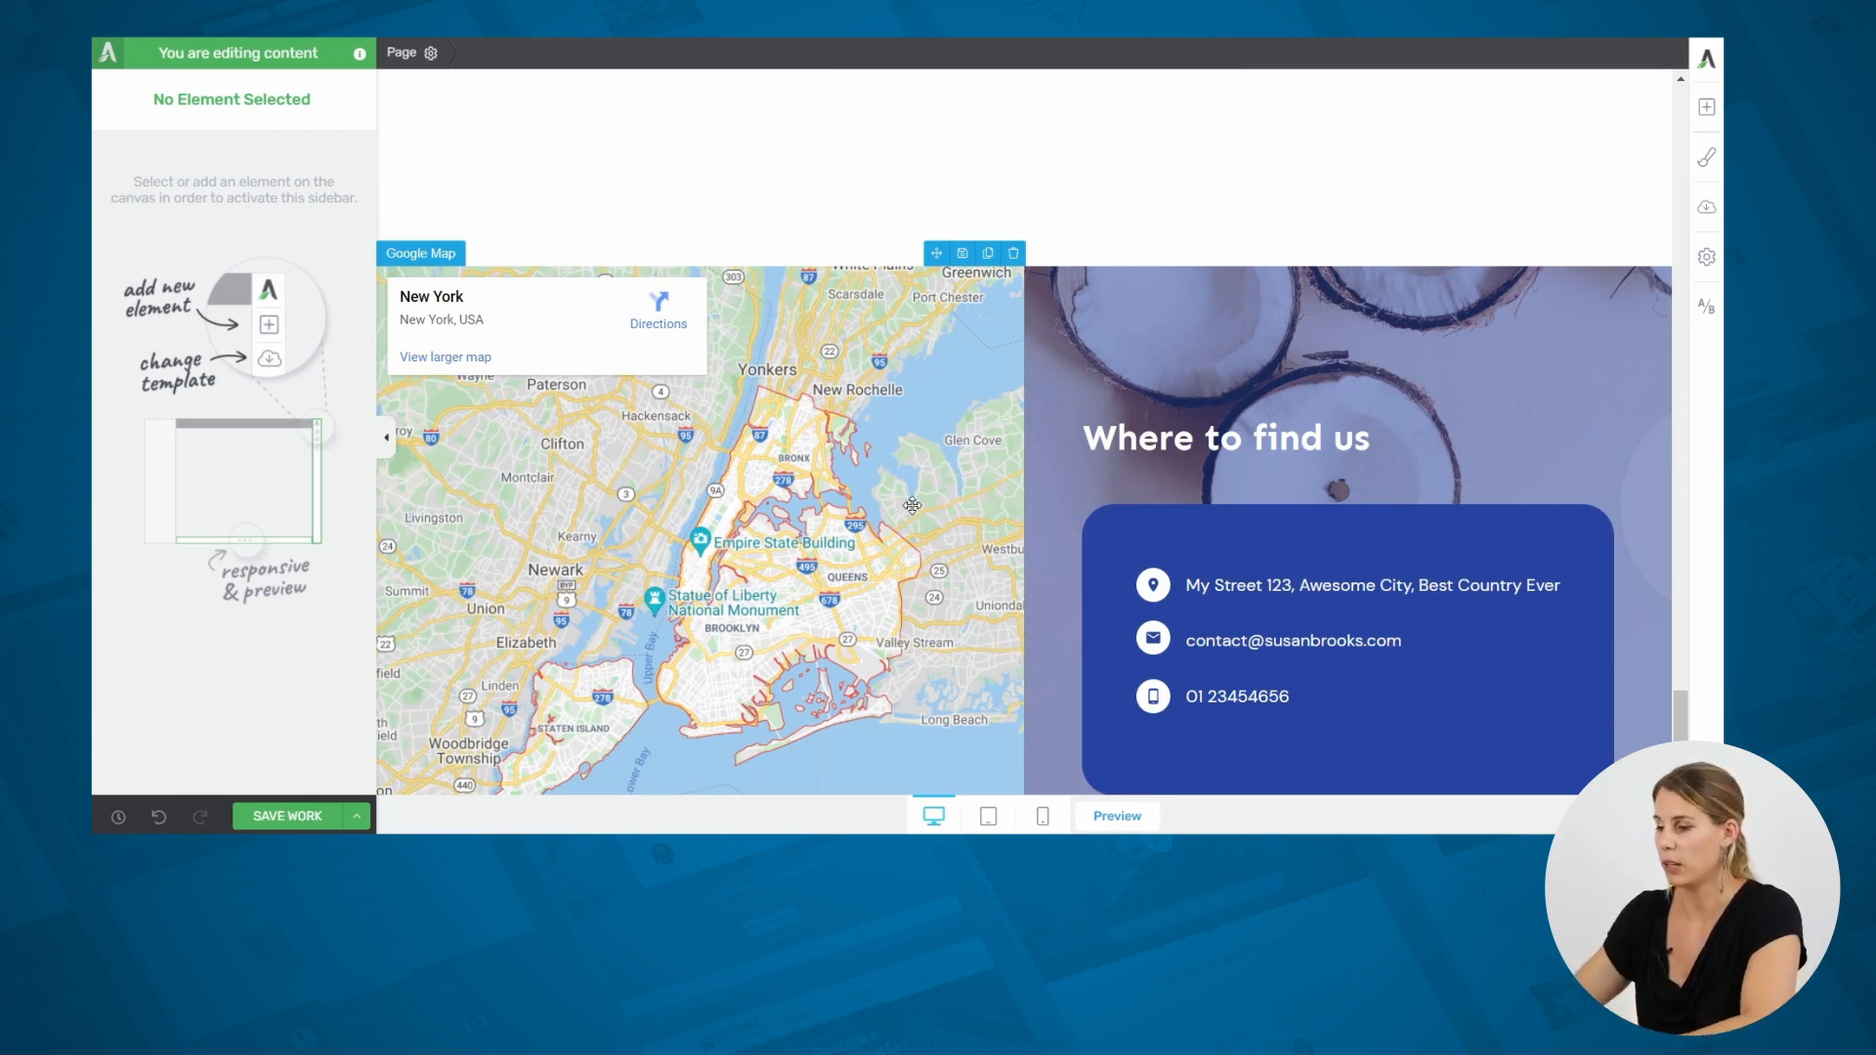
scroll(1381, 352, up, 6)
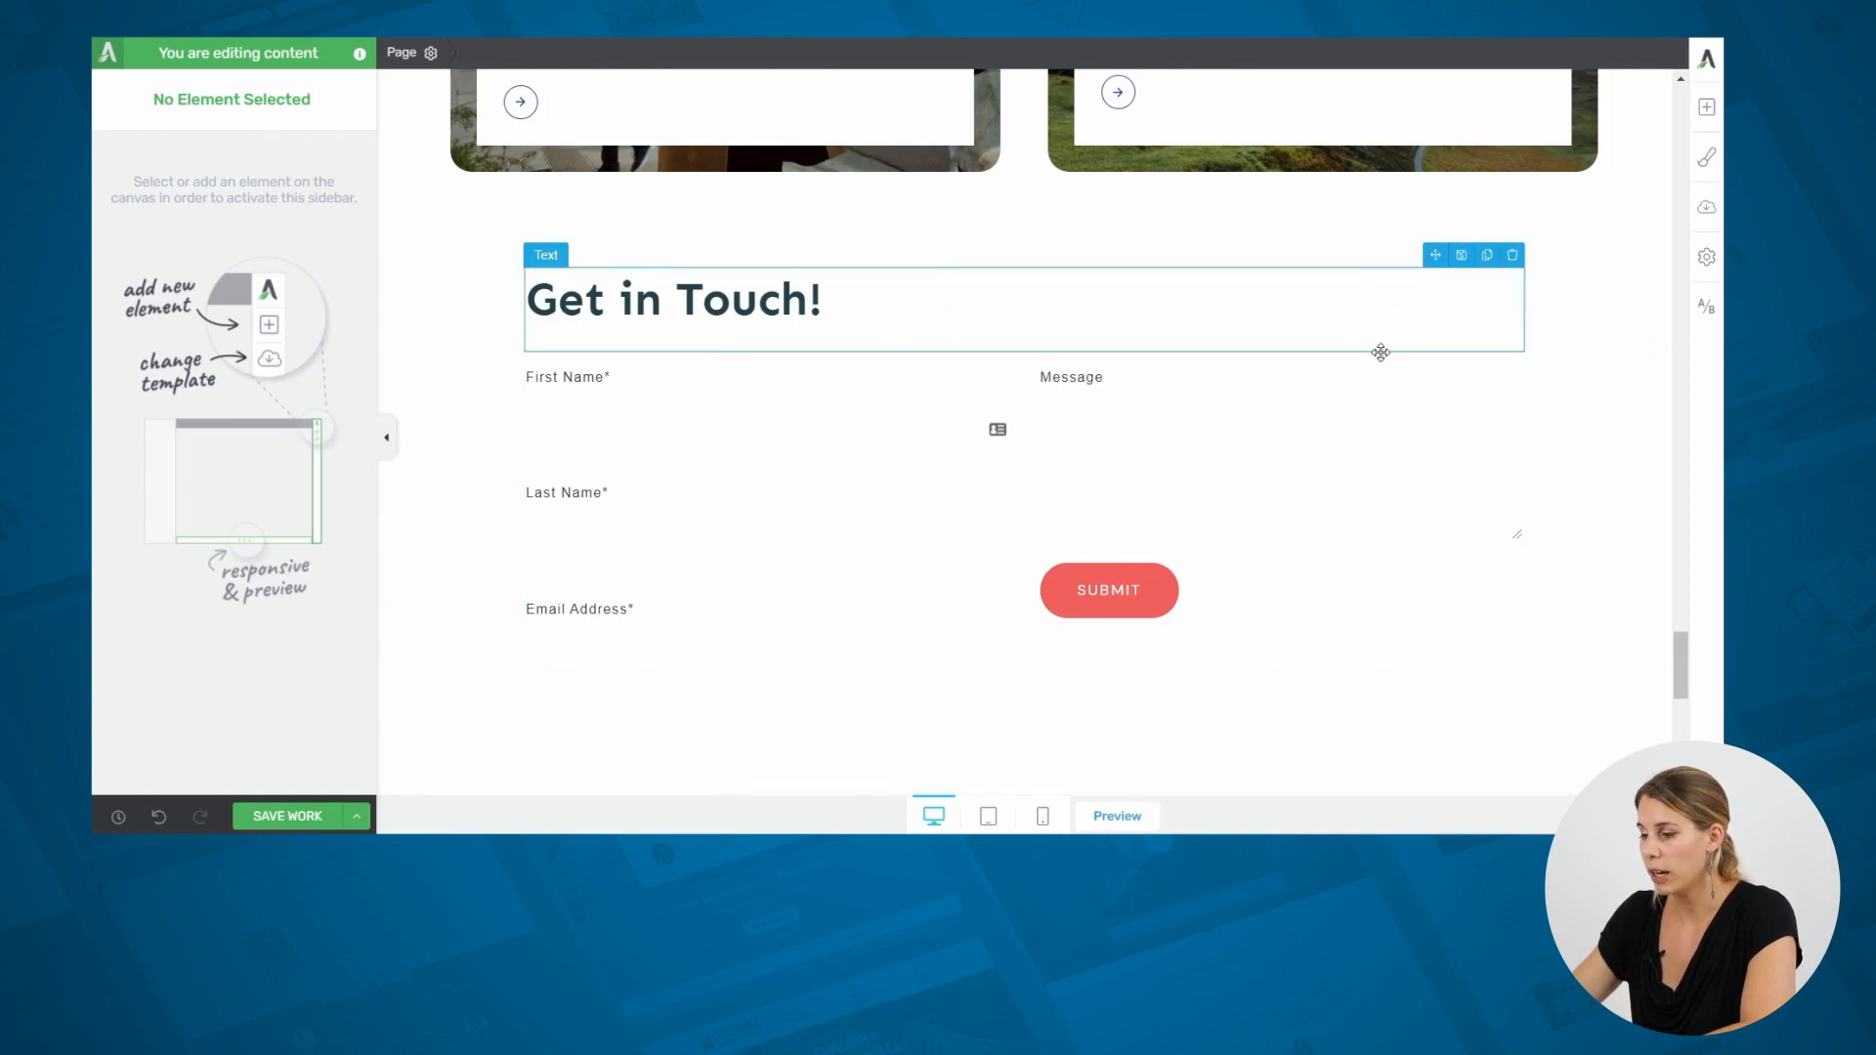
click(590, 212)
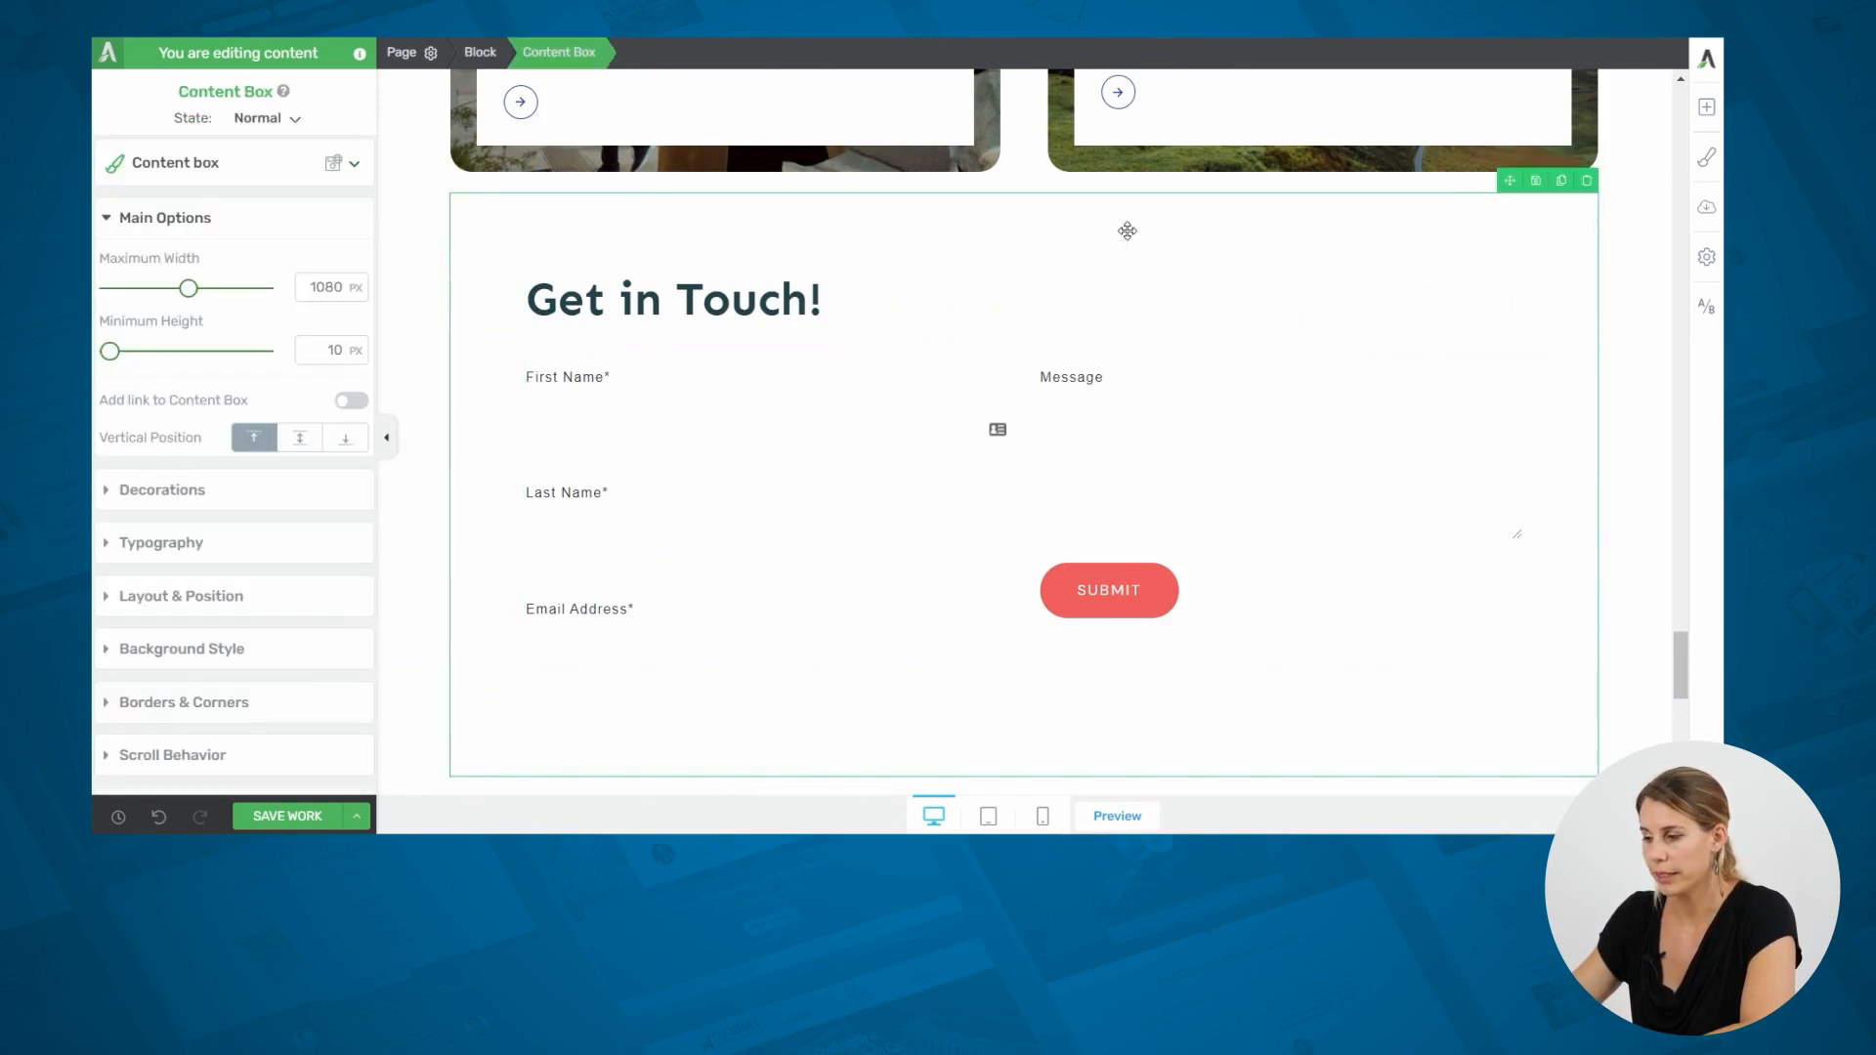
click(1587, 182)
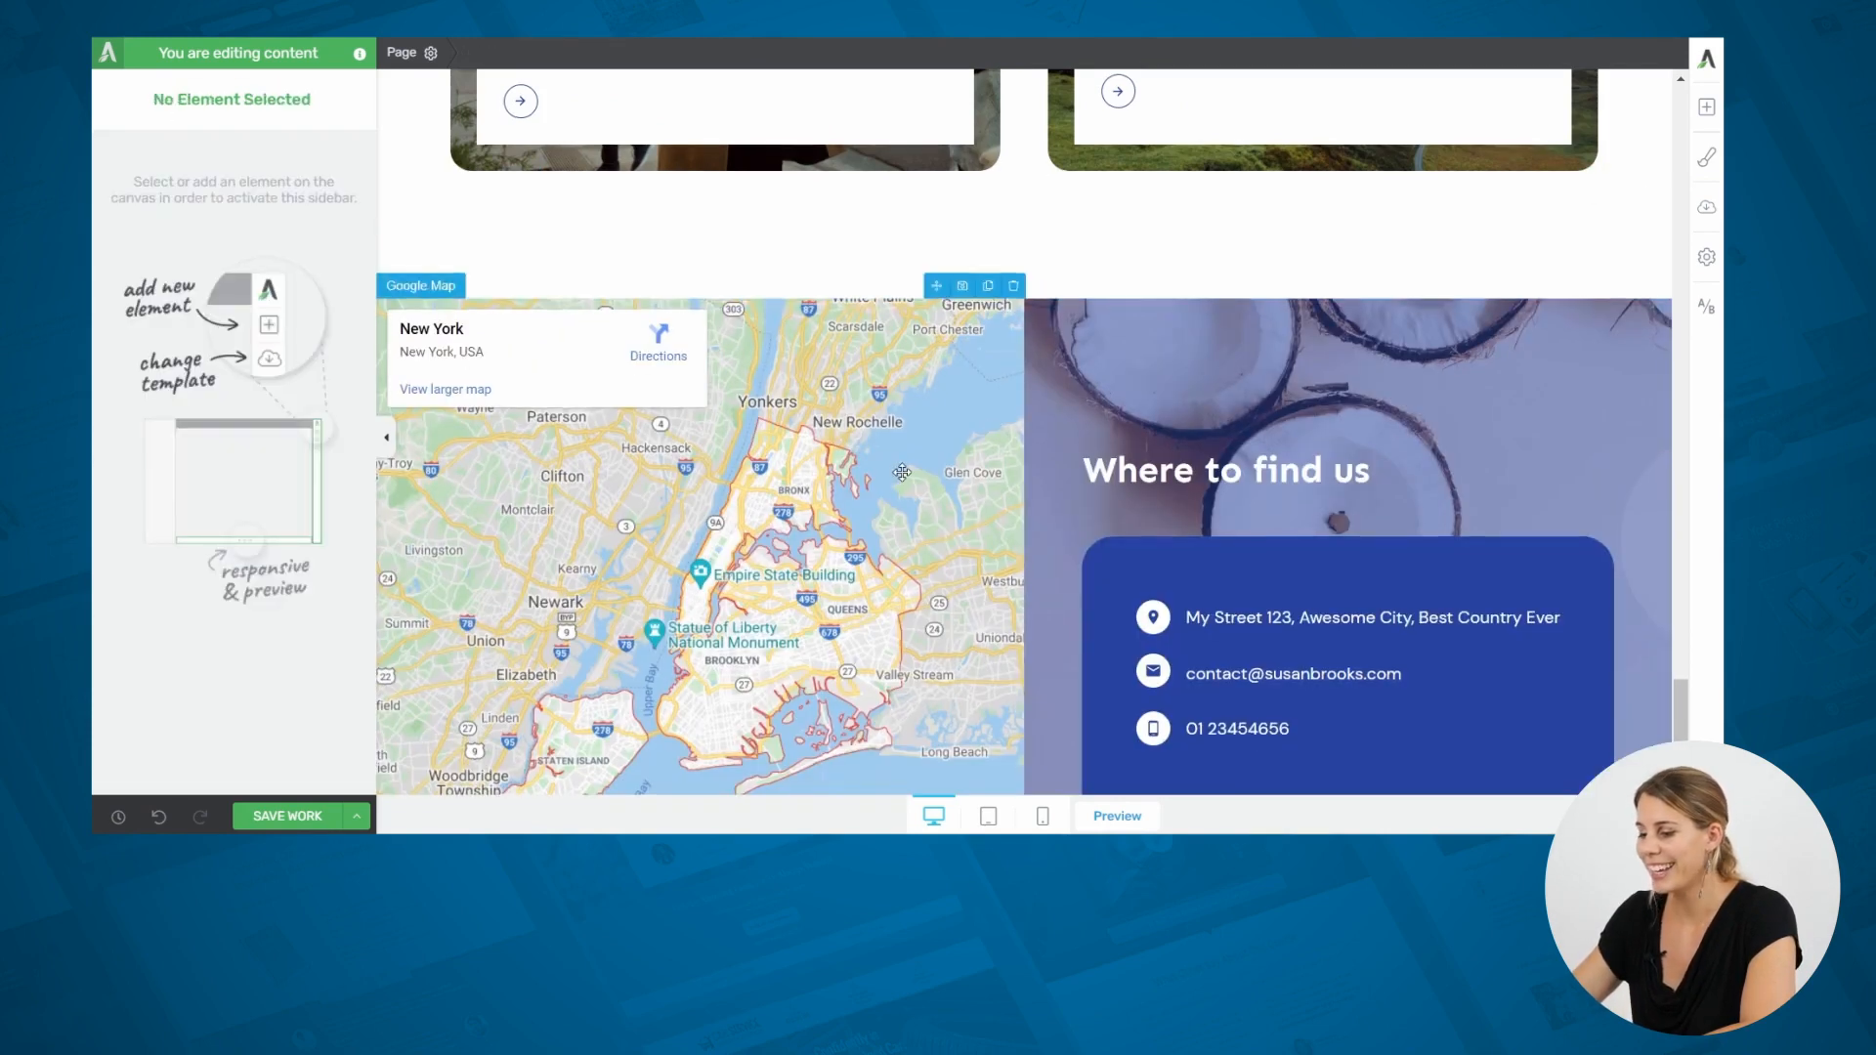
Switch the editor to the mobile view and examine how the testimonials, pricing and success stories sections display.
scroll(901, 472, down, 3)
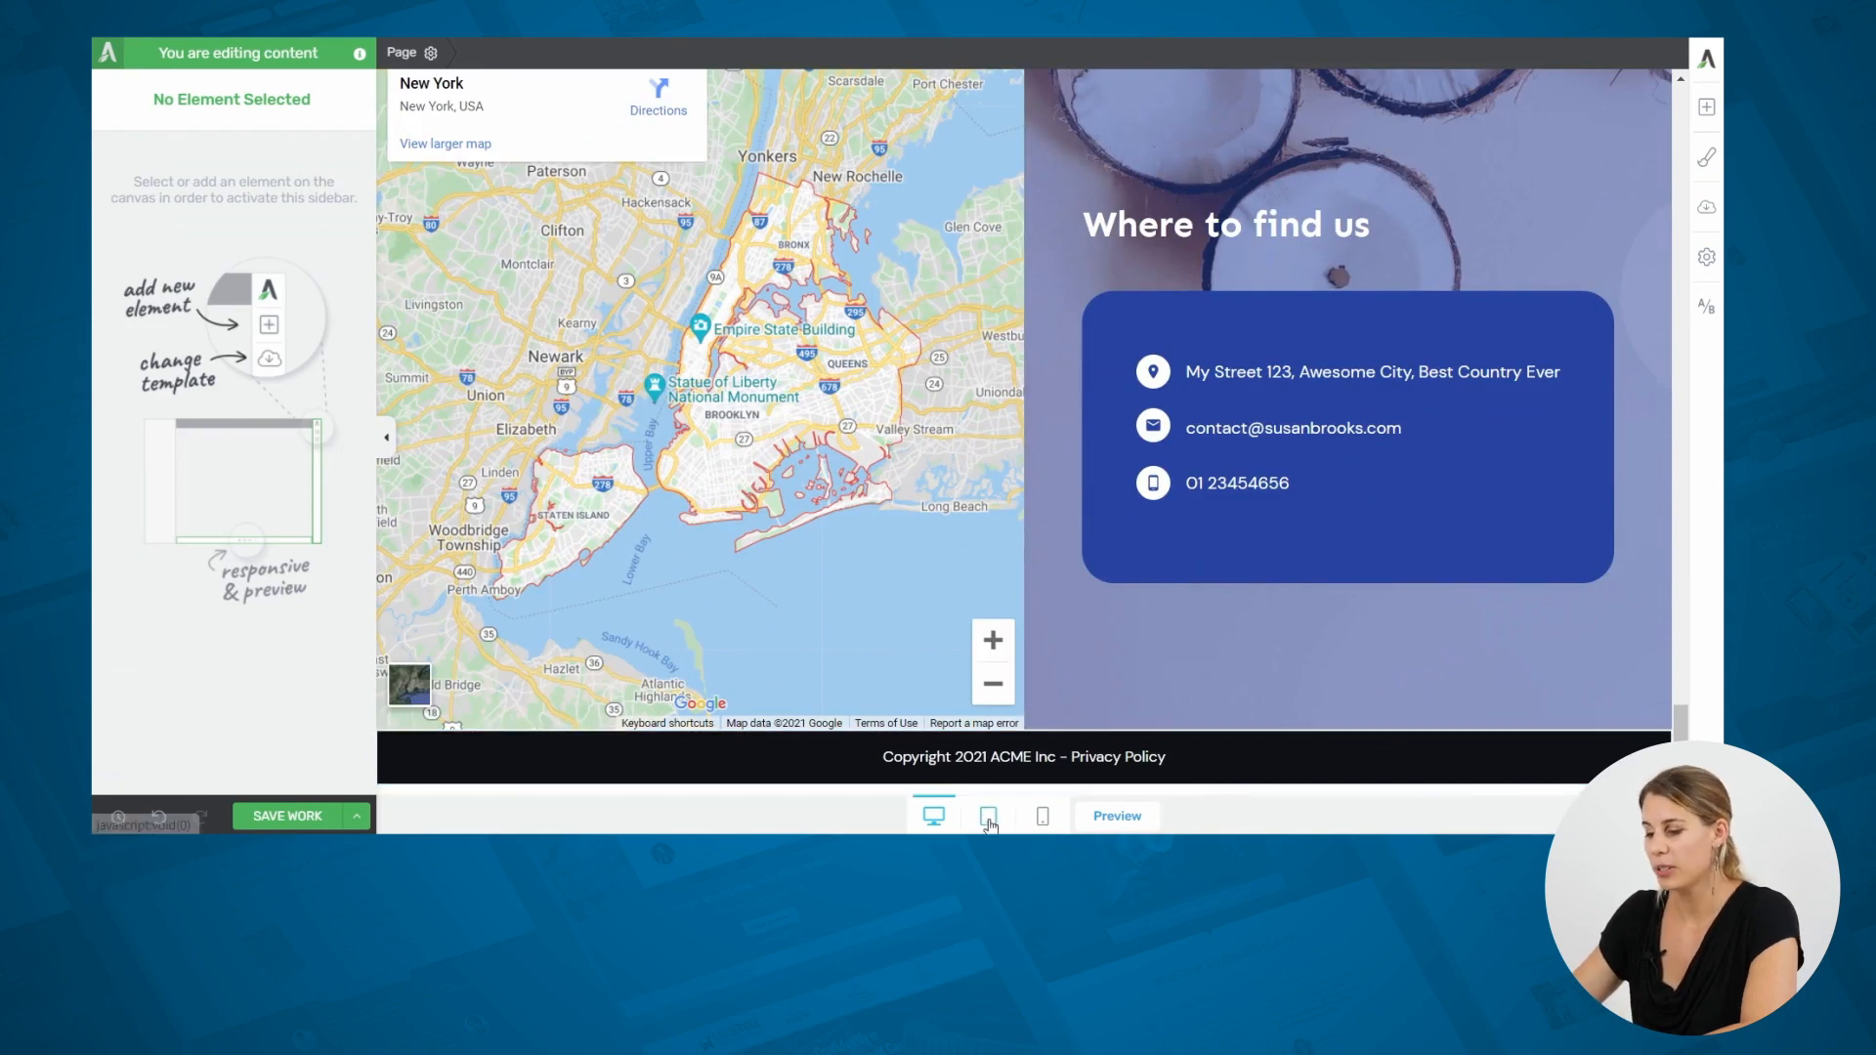
click(1041, 818)
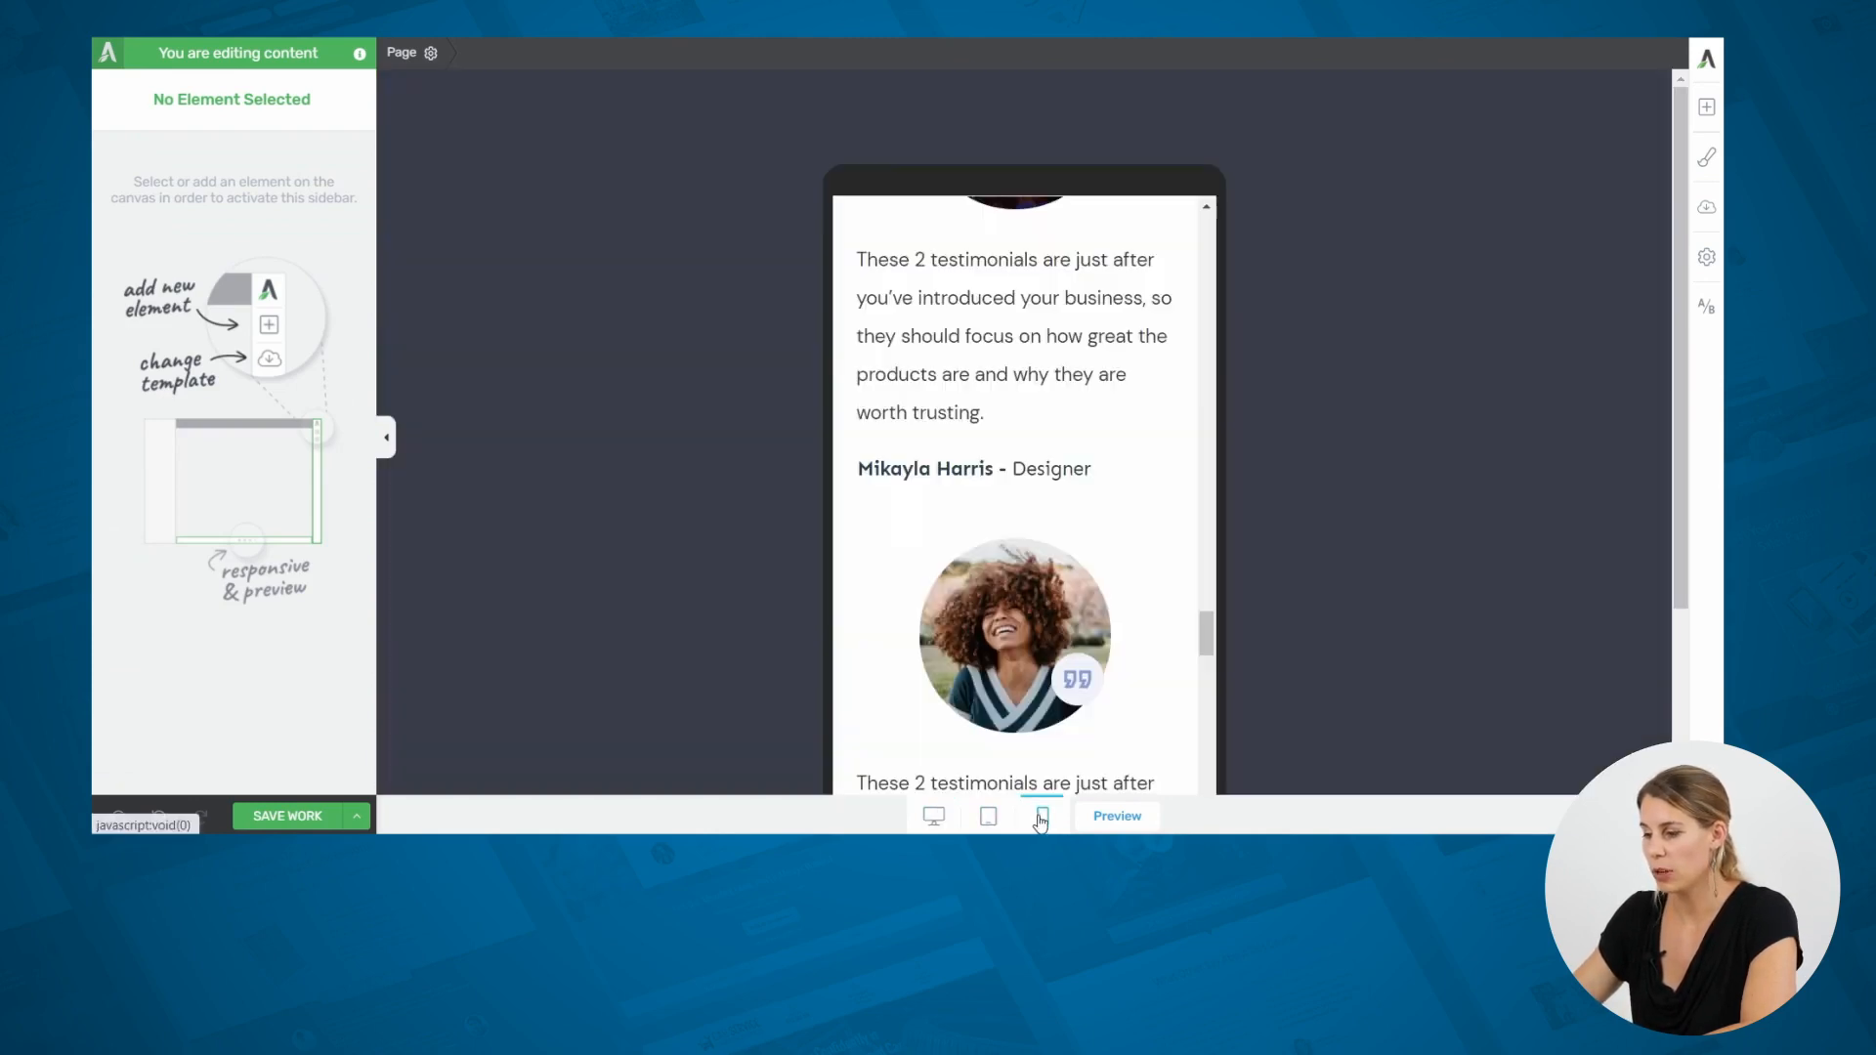
drag(1216, 630, 1206, 757)
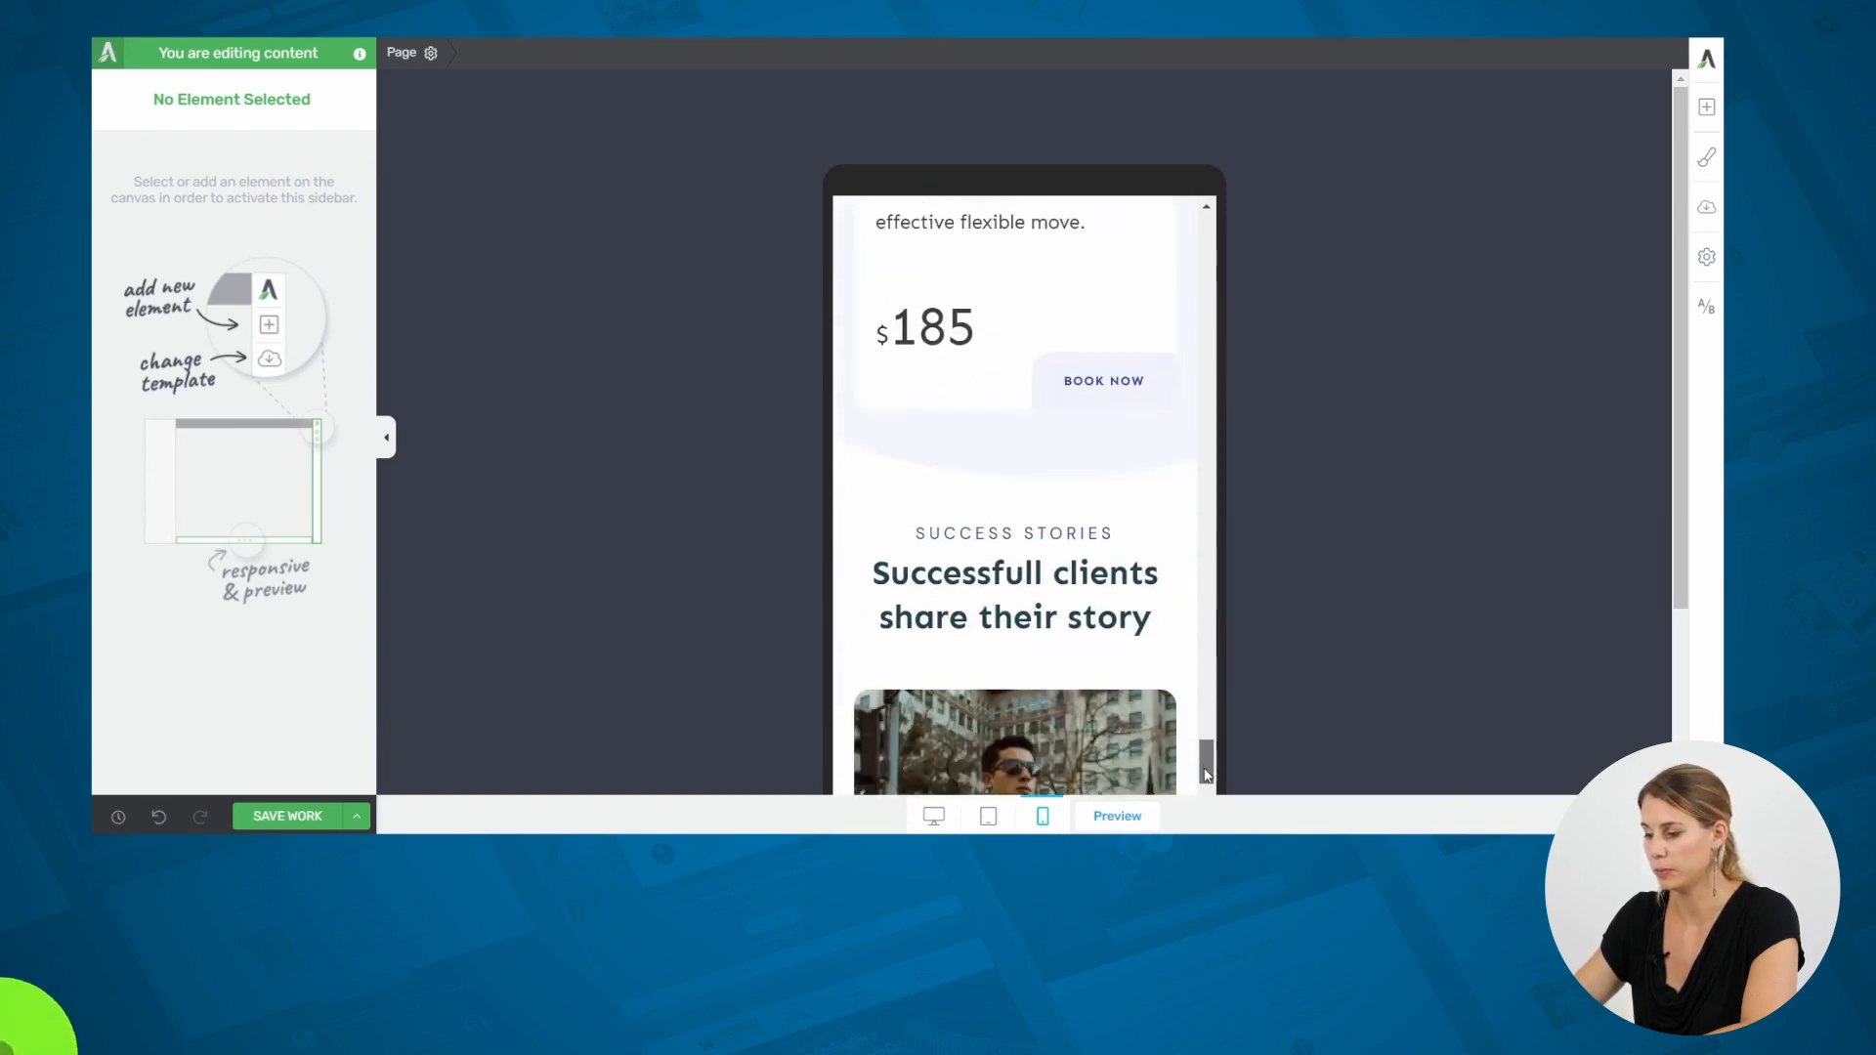